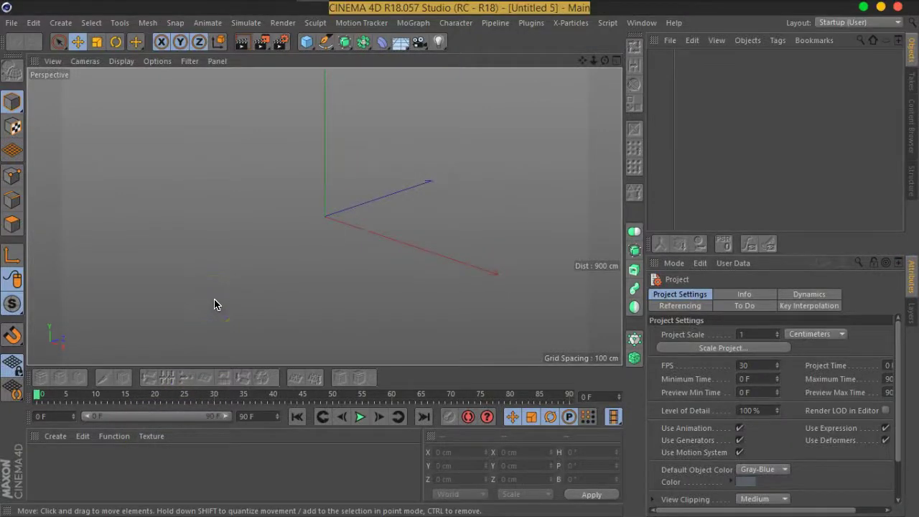
# Create a default 200 cm Cube object from the toolbar's primitive icon.
pyautogui.click(329, 207)
pyautogui.click(54, 63)
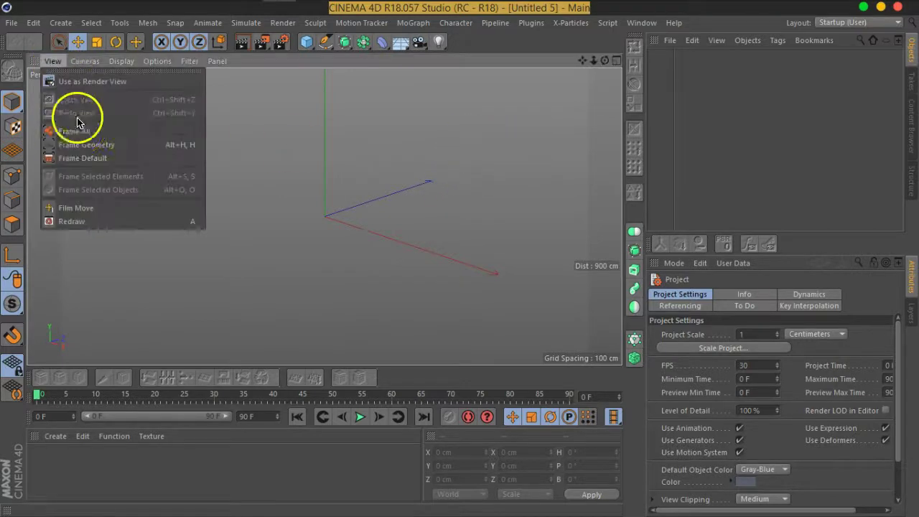
pyautogui.click(78, 154)
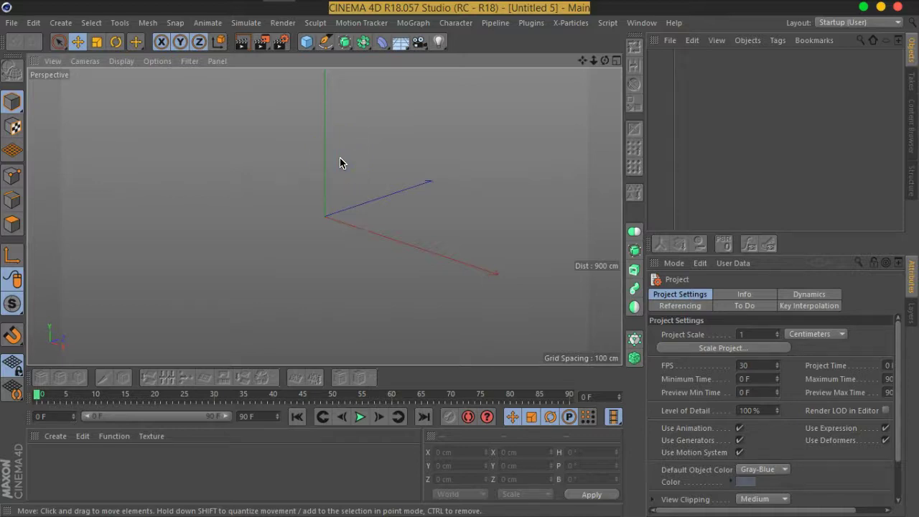
# Add a cube and make it an editable polygon mesh.
pyautogui.click(307, 42)
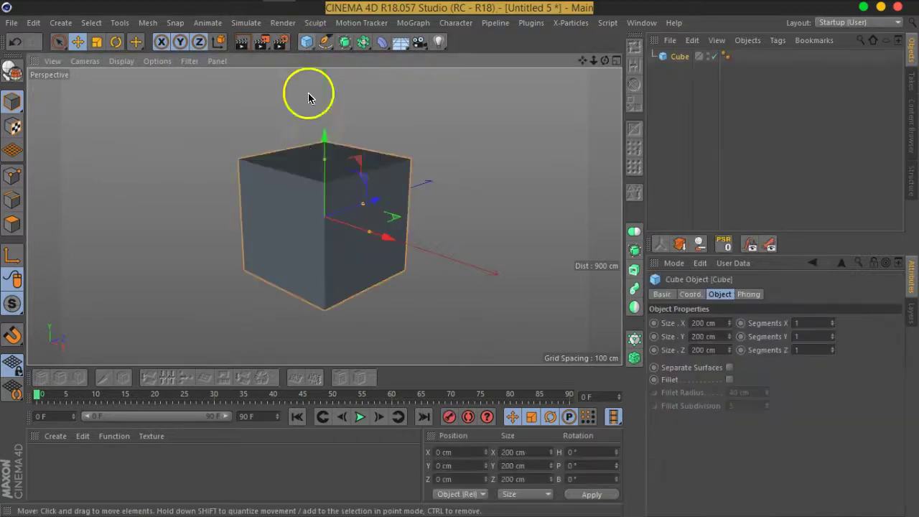
pyautogui.keyDown('alt'); pyautogui.moveTo(328, 264); pyautogui.dragTo(341, 236); pyautogui.keyUp('alt')
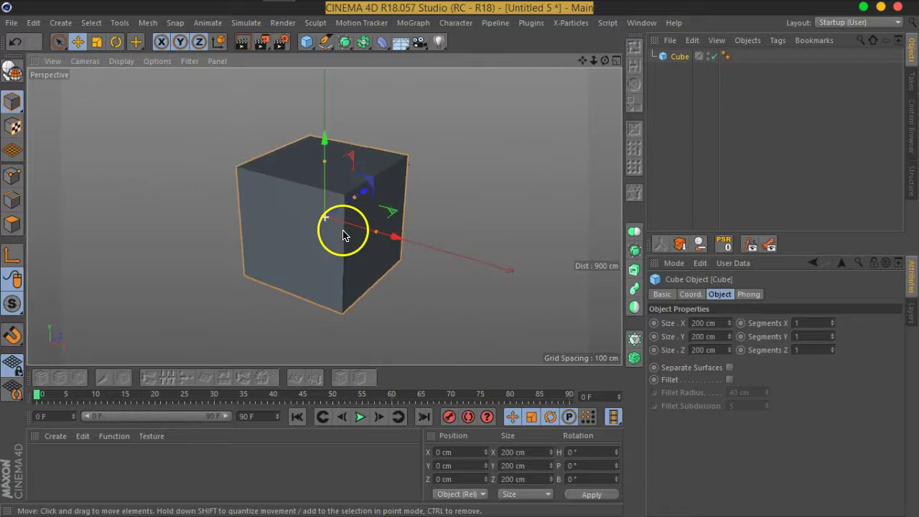
pyautogui.click(12, 70)
pyautogui.keyDown('alt'); pyautogui.moveTo(206, 236); pyautogui.dragTo(223, 224, button='middle'); pyautogui.keyUp('alt')
# Cut a centred edge loop around the cube with Loop/Path Cut at 50%.
pyautogui.click(15, 206)
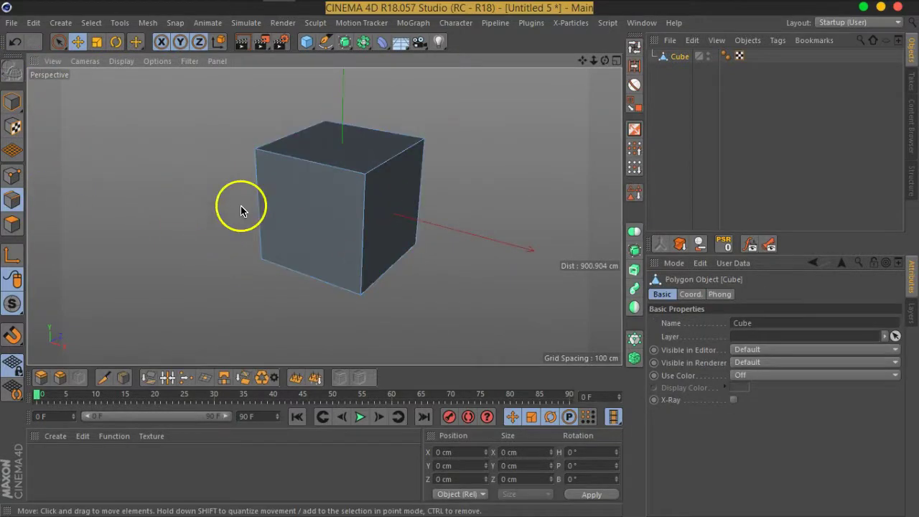
pyautogui.rightClick(242, 206)
pyautogui.click(283, 305)
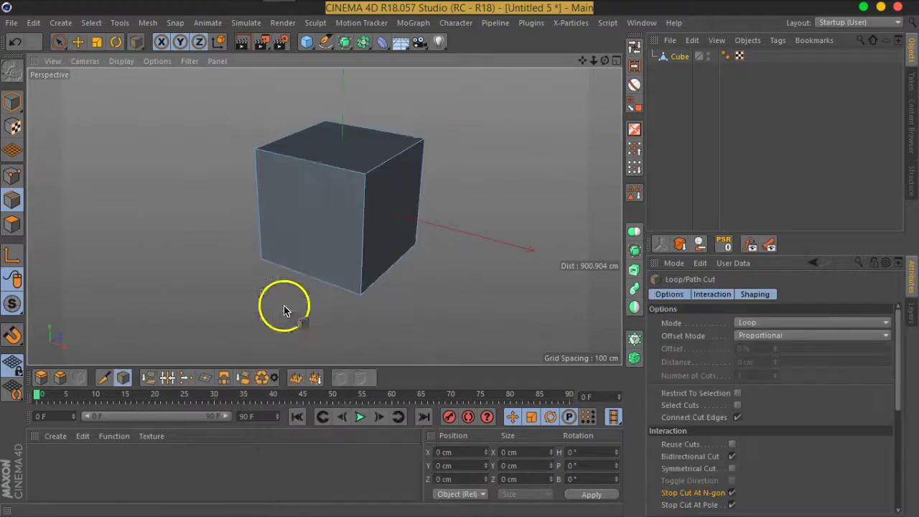
pyautogui.click(311, 166)
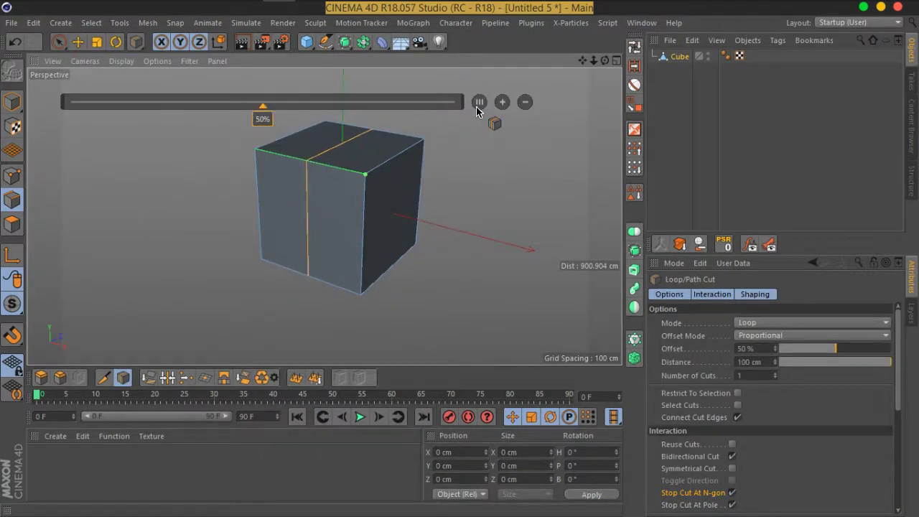
# Box-select the points of the cube's left half and delete them.
pyautogui.click(13, 224)
pyautogui.moveTo(59, 43); pyautogui.dragTo(100, 84)
pyautogui.moveTo(148, 129)
pyautogui.keyDown('alt'); pyautogui.mouseDown()
pyautogui.moveTo(286, 187)
pyautogui.moveTo(274, 190)
pyautogui.mouseUp(); pyautogui.keyUp('alt')
pyautogui.click(12, 175)
pyautogui.moveTo(232, 98); pyautogui.dragTo(309, 296)
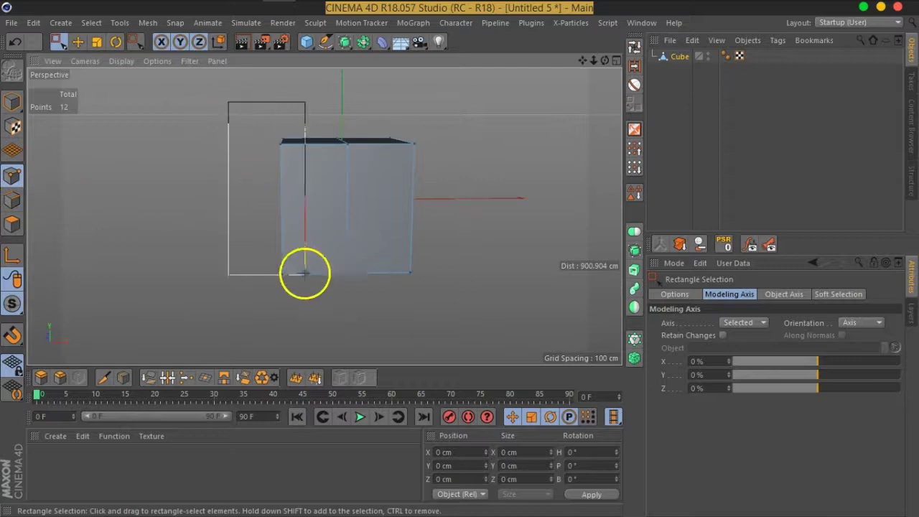
pyautogui.press('Delete')
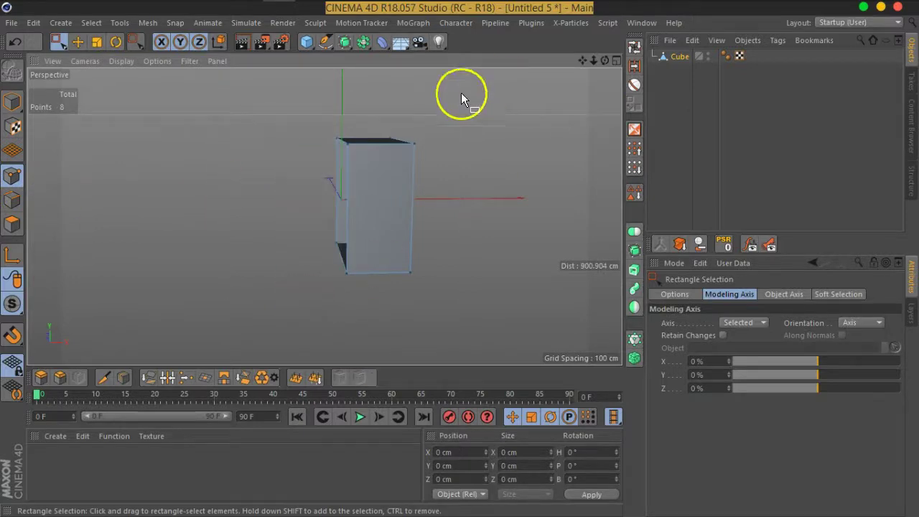
# Add a Symmetry object and parent the Cube under it to mirror the half.
pyautogui.click(348, 42)
pyautogui.click(523, 107)
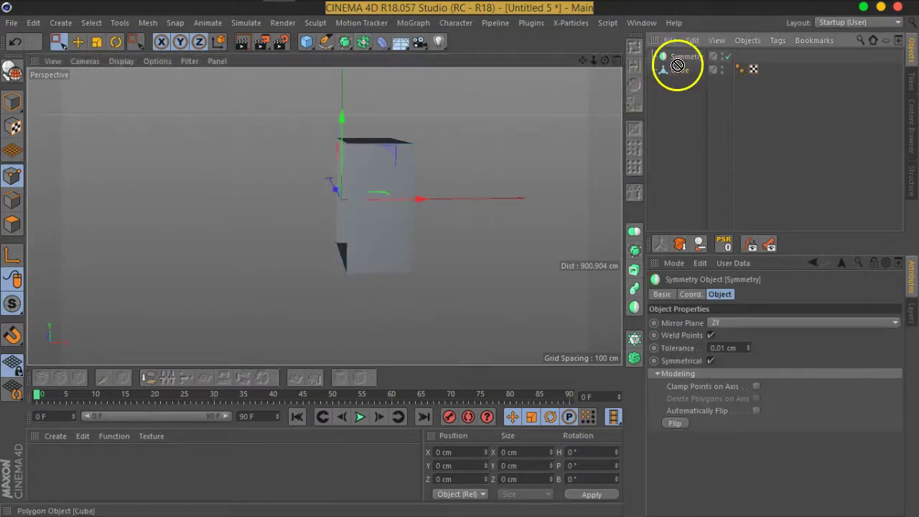
pyautogui.moveTo(683, 61); pyautogui.dragTo(681, 57)
pyautogui.keyDown('alt'); pyautogui.moveTo(453, 221); pyautogui.dragTo(294, 200); pyautogui.keyUp('alt')
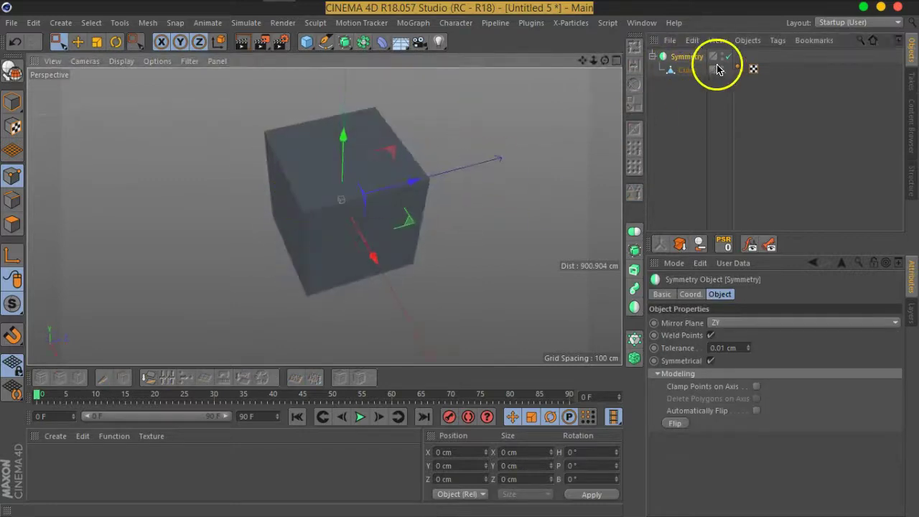
# Select the cube's four top points and lower the top.
pyautogui.click(686, 69)
pyautogui.moveTo(360, 143)
pyautogui.keyDown('alt'); pyautogui.mouseDown()
pyautogui.moveTo(404, 134)
pyautogui.moveTo(353, 148)
pyautogui.moveTo(385, 125)
pyautogui.mouseUp(); pyautogui.keyUp('alt')
pyautogui.moveTo(444, 184)
pyautogui.keyDown('alt'); pyautogui.mouseDown()
pyautogui.moveTo(437, 148)
pyautogui.moveTo(173, 240)
pyautogui.mouseUp(); pyautogui.keyUp('alt')
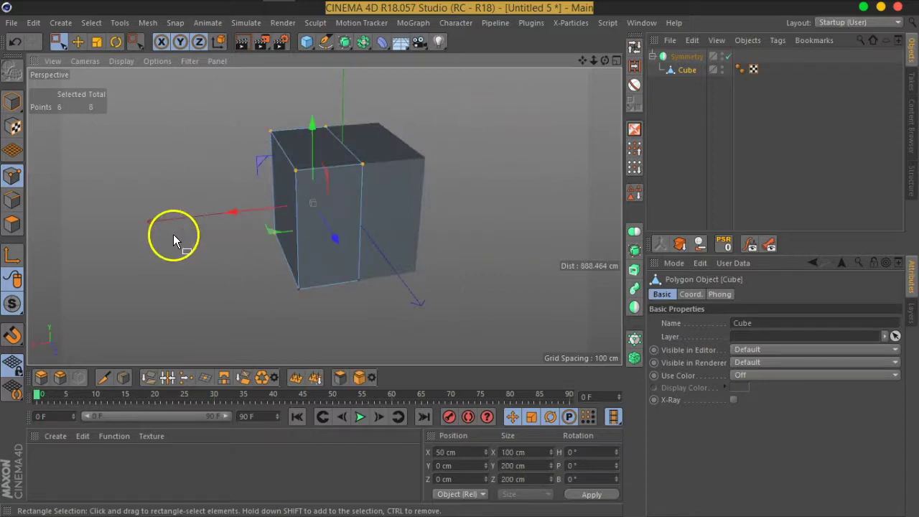
pyautogui.moveTo(323, 133); pyautogui.dragTo(316, 152)
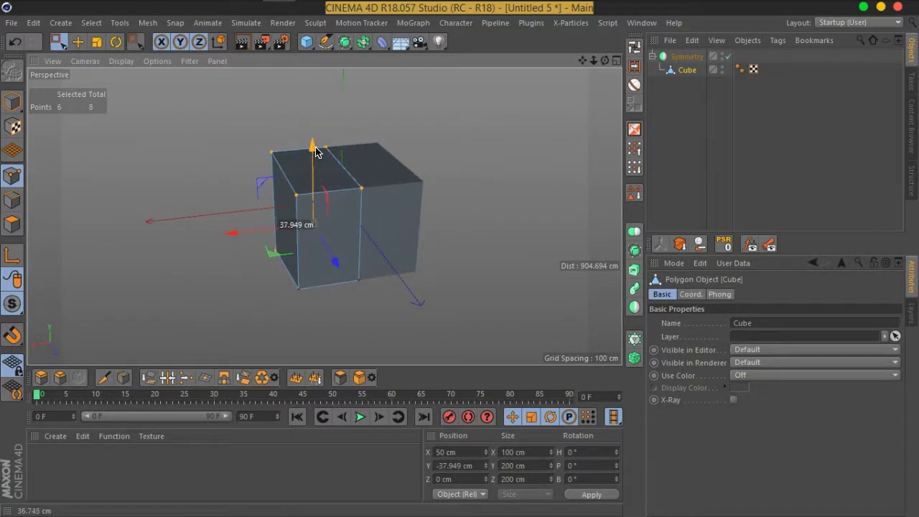
pyautogui.moveTo(361, 242)
pyautogui.keyDown('alt'); pyautogui.mouseDown()
pyautogui.moveTo(308, 211)
pyautogui.moveTo(528, 189)
pyautogui.moveTo(326, 179)
pyautogui.moveTo(270, 189)
pyautogui.mouseUp(); pyautogui.keyUp('alt')
pyautogui.hotkey('ctrl', 'z')
pyautogui.moveTo(433, 96)
pyautogui.mouseDown()
pyautogui.moveTo(246, 150)
pyautogui.moveTo(486, 140)
pyautogui.moveTo(427, 170)
pyautogui.moveTo(359, 103)
pyautogui.moveTo(318, 99)
pyautogui.mouseUp()
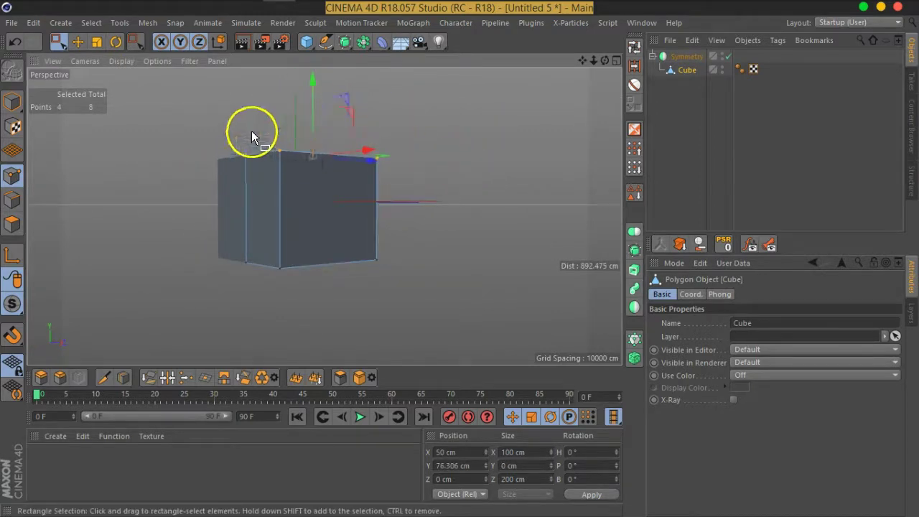
pyautogui.keyDown('alt'); pyautogui.moveTo(251, 134); pyautogui.dragTo(330, 176); pyautogui.keyUp('alt')
# Widen the box by pushing its side points out, and lengthen it by pulling its far end.
pyautogui.keyDown('alt'); pyautogui.moveTo(342, 229); pyautogui.dragTo(422, 221); pyautogui.keyUp('alt')
pyautogui.moveTo(472, 99); pyautogui.dragTo(312, 316)
pyautogui.moveTo(431, 193)
pyautogui.mouseDown()
pyautogui.moveTo(502, 214)
pyautogui.moveTo(341, 263)
pyautogui.moveTo(272, 267)
pyautogui.mouseUp()
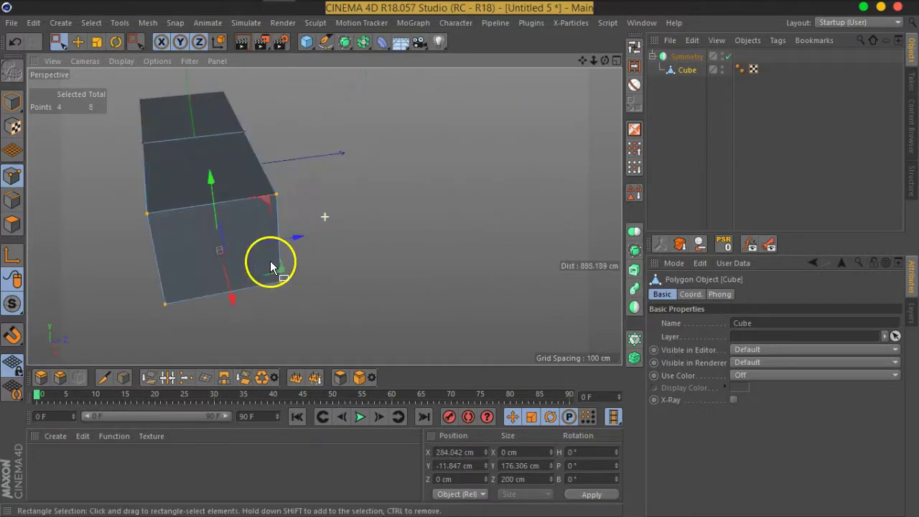
pyautogui.moveTo(305, 137)
pyautogui.keyDown('alt'); pyautogui.mouseDown()
pyautogui.moveTo(349, 215)
pyautogui.moveTo(331, 106)
pyautogui.mouseUp(); pyautogui.keyUp('alt')
pyautogui.moveTo(263, 323); pyautogui.dragTo(266, 320)
pyautogui.moveTo(344, 214)
pyautogui.mouseDown()
pyautogui.moveTo(416, 199)
pyautogui.moveTo(550, 199)
pyautogui.moveTo(308, 245)
pyautogui.moveTo(358, 209)
pyautogui.moveTo(528, 225)
pyautogui.mouseUp()
# Raise the box's top points back up higher.
pyautogui.moveTo(428, 253)
pyautogui.keyDown('alt'); pyautogui.mouseDown()
pyautogui.moveTo(456, 279)
pyautogui.moveTo(408, 258)
pyautogui.moveTo(389, 219)
pyautogui.moveTo(400, 227)
pyautogui.moveTo(328, 246)
pyautogui.moveTo(452, 154)
pyautogui.mouseUp(); pyautogui.keyUp('alt')
pyautogui.moveTo(519, 122)
pyautogui.mouseDown()
pyautogui.moveTo(163, 216)
pyautogui.moveTo(170, 206)
pyautogui.mouseUp()
pyautogui.moveTo(318, 133); pyautogui.dragTo(323, 107)
pyautogui.moveTo(305, 182)
pyautogui.keyDown('alt'); pyautogui.mouseDown()
pyautogui.moveTo(422, 206)
pyautogui.moveTo(394, 230)
pyautogui.moveTo(361, 237)
pyautogui.mouseUp(); pyautogui.keyUp('alt')
# Add a centred edge loop at 50% around the box with Loop/Path Cut.
pyautogui.rightClick(362, 237)
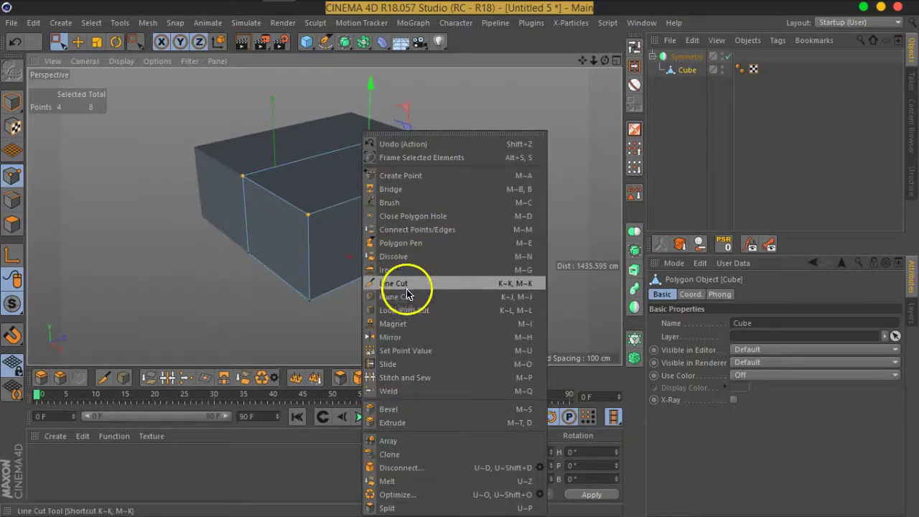
pyautogui.click(388, 310)
pyautogui.click(479, 102)
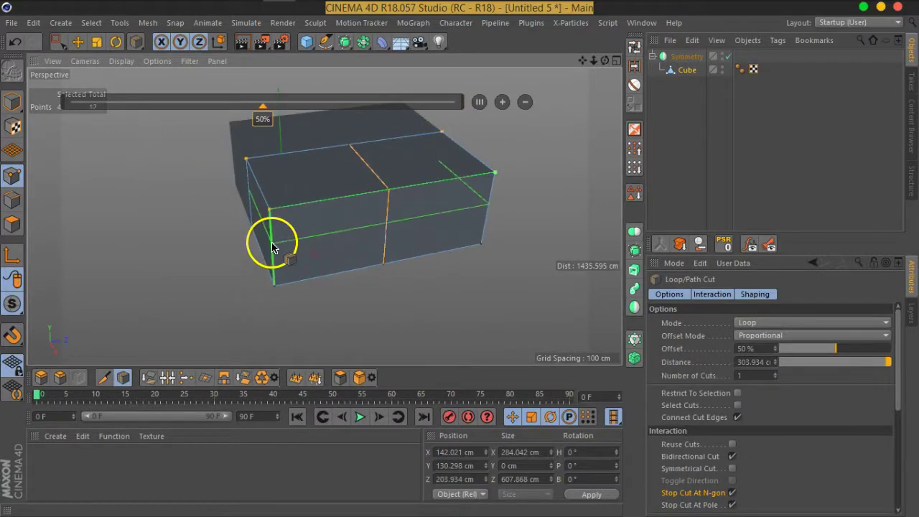
pyautogui.click(479, 102)
pyautogui.moveTo(421, 199)
pyautogui.keyDown('alt'); pyautogui.mouseDown()
pyautogui.moveTo(507, 189)
pyautogui.moveTo(443, 206)
pyautogui.moveTo(273, 206)
pyautogui.moveTo(456, 191)
pyautogui.moveTo(455, 211)
pyautogui.moveTo(375, 253)
pyautogui.mouseUp(); pyautogui.keyUp('alt')
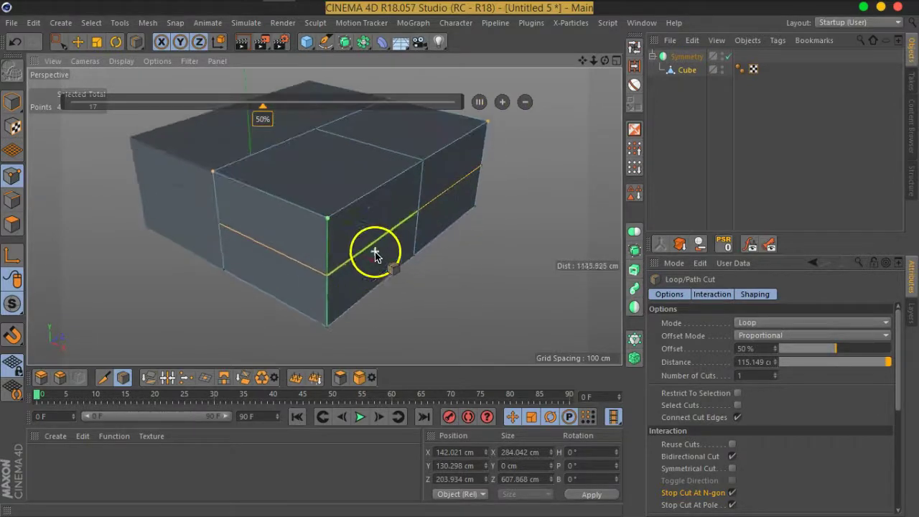
# Live-select the vertical front corner edges and slide them inward along X.
pyautogui.click(13, 200)
pyautogui.moveTo(59, 41); pyautogui.dragTo(81, 57)
pyautogui.moveTo(281, 263)
pyautogui.keyDown('alt'); pyautogui.mouseDown()
pyautogui.moveTo(396, 228)
pyautogui.moveTo(338, 254)
pyautogui.moveTo(338, 269)
pyautogui.moveTo(350, 232)
pyautogui.moveTo(323, 222)
pyautogui.moveTo(342, 260)
pyautogui.mouseUp(); pyautogui.keyUp('alt')
pyautogui.click(296, 190)
pyautogui.keyDown('alt'); pyautogui.moveTo(265, 287); pyautogui.dragTo(367, 286); pyautogui.keyUp('alt')
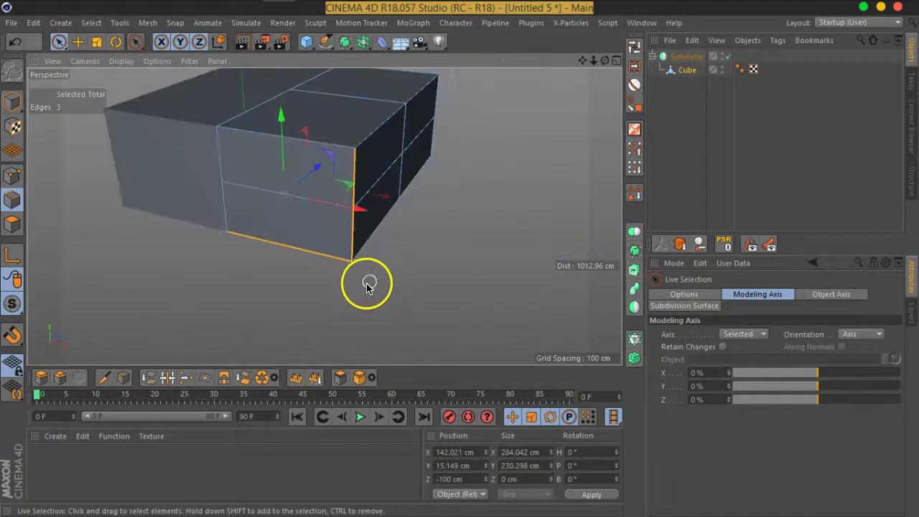
pyautogui.moveTo(462, 227)
pyautogui.keyDown('alt'); pyautogui.mouseDown()
pyautogui.moveTo(376, 259)
pyautogui.moveTo(431, 266)
pyautogui.moveTo(467, 228)
pyautogui.moveTo(451, 250)
pyautogui.moveTo(416, 266)
pyautogui.mouseUp(); pyautogui.keyUp('alt')
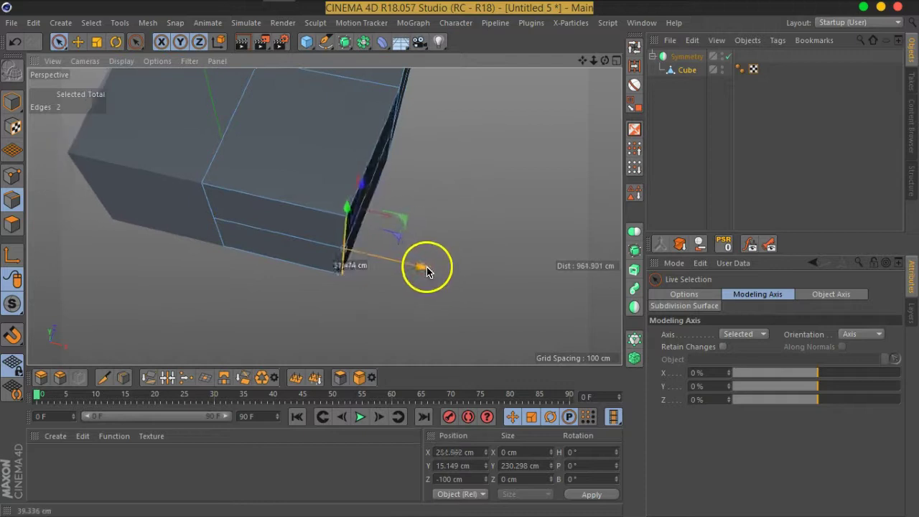
pyautogui.moveTo(496, 158)
pyautogui.keyDown('alt'); pyautogui.mouseDown()
pyautogui.moveTo(363, 224)
pyautogui.moveTo(314, 203)
pyautogui.moveTo(420, 255)
pyautogui.moveTo(361, 195)
pyautogui.moveTo(287, 154)
pyautogui.moveTo(336, 214)
pyautogui.mouseUp(); pyautogui.keyUp('alt')
pyautogui.click(311, 207)
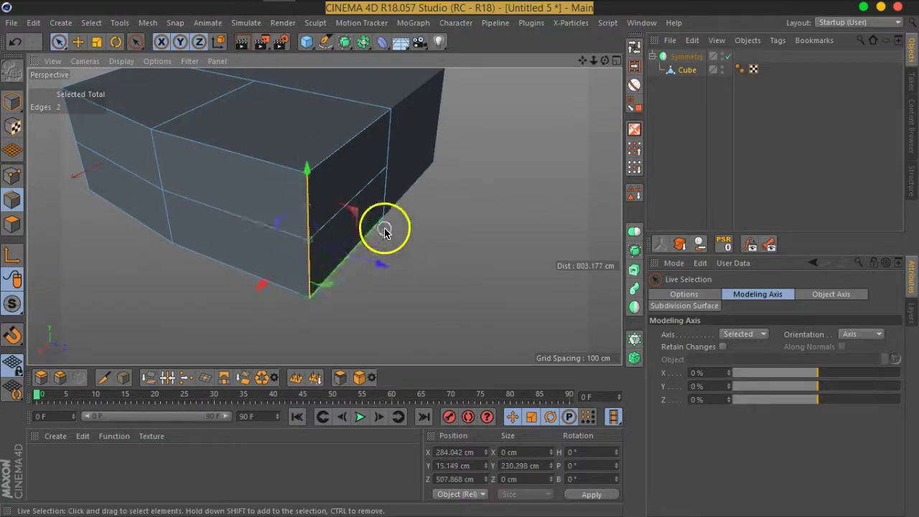
pyautogui.keyDown('alt'); pyautogui.moveTo(386, 228); pyautogui.dragTo(307, 266); pyautogui.keyUp('alt')
pyautogui.moveTo(246, 273)
pyautogui.mouseDown()
pyautogui.moveTo(298, 261)
pyautogui.moveTo(298, 164)
pyautogui.moveTo(258, 216)
pyautogui.moveTo(501, 168)
pyautogui.moveTo(338, 209)
pyautogui.moveTo(382, 240)
pyautogui.moveTo(337, 203)
pyautogui.mouseUp()
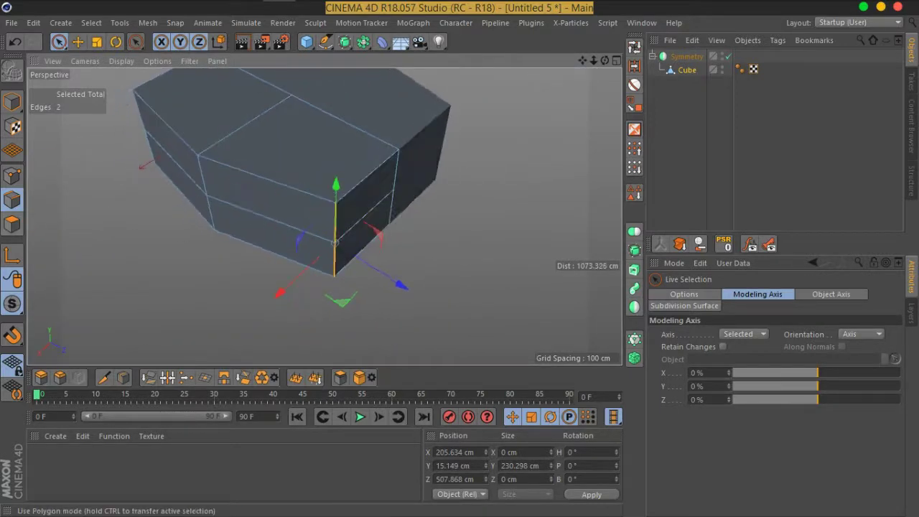
# Push the two corner faces outward along the box's length.
pyautogui.click(12, 224)
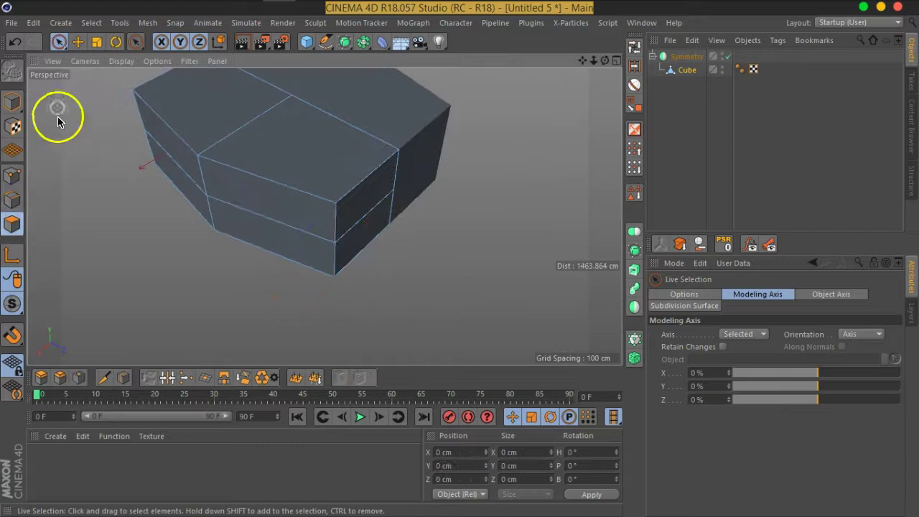
pyautogui.click(359, 216)
pyautogui.moveTo(433, 263); pyautogui.dragTo(507, 278)
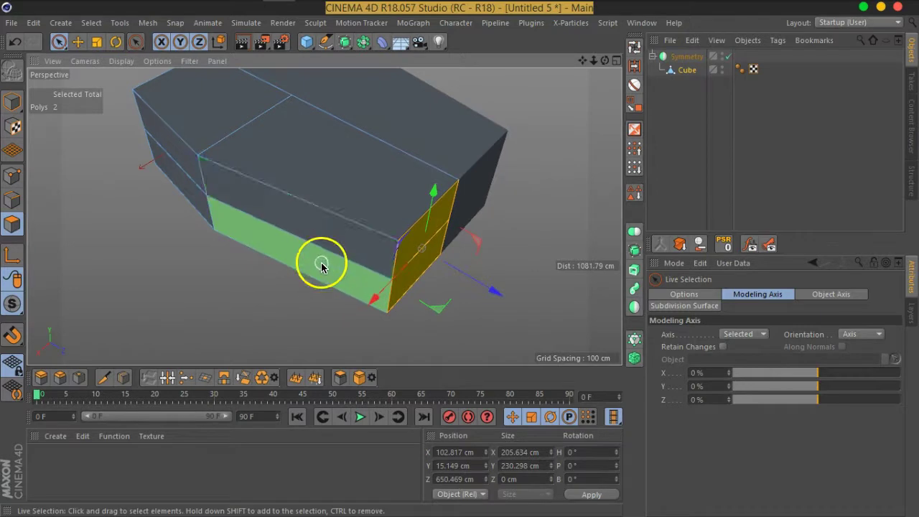
pyautogui.moveTo(349, 243)
pyautogui.keyDown('alt'); pyautogui.mouseDown()
pyautogui.moveTo(230, 230)
pyautogui.moveTo(452, 180)
pyautogui.moveTo(323, 236)
pyautogui.moveTo(351, 185)
pyautogui.moveTo(398, 208)
pyautogui.moveTo(372, 232)
pyautogui.moveTo(386, 246)
pyautogui.moveTo(468, 208)
pyautogui.moveTo(369, 194)
pyautogui.moveTo(407, 195)
pyautogui.moveTo(426, 217)
pyautogui.moveTo(311, 232)
pyautogui.moveTo(390, 206)
pyautogui.moveTo(361, 228)
pyautogui.moveTo(50, 205)
pyautogui.mouseUp(); pyautogui.keyUp('alt')
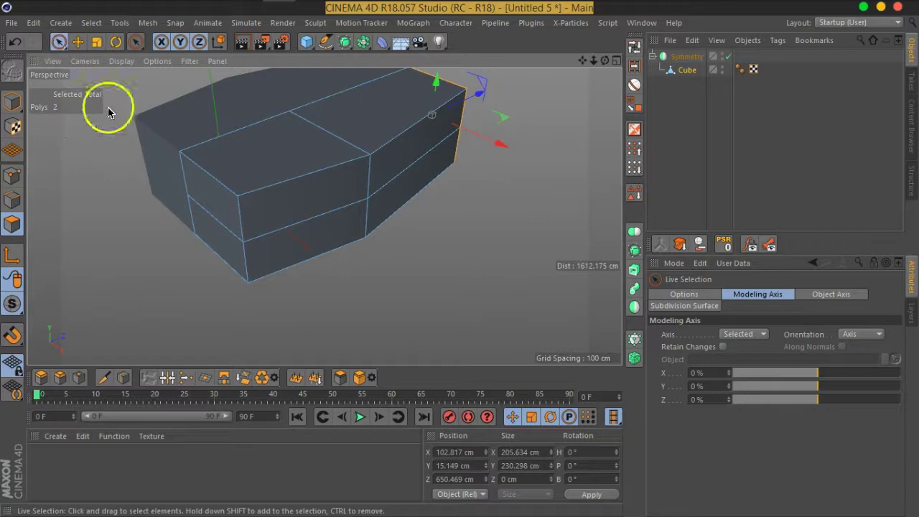
# Select the horizontal edge loop around the box and shift it about 21 cm along X.
pyautogui.click(13, 200)
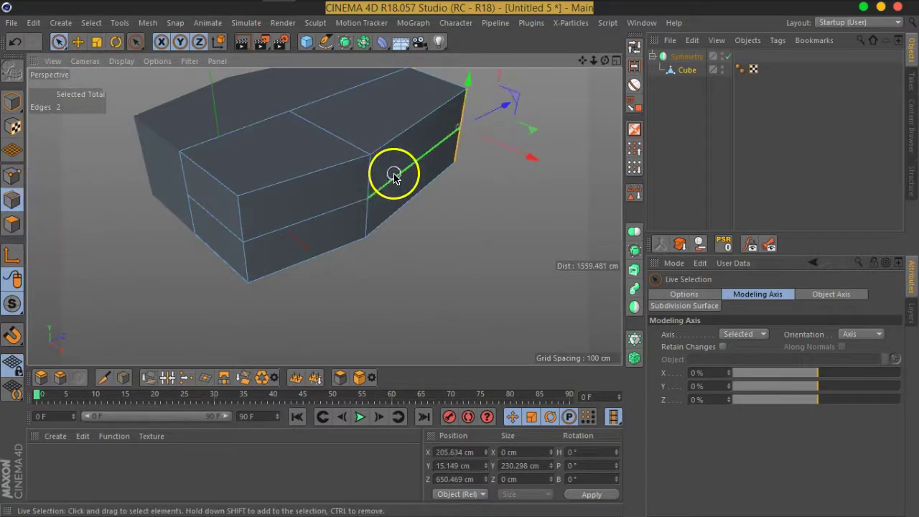
pyautogui.doubleClick(298, 217)
pyautogui.keyDown('alt'); pyautogui.moveTo(304, 278); pyautogui.dragTo(252, 262); pyautogui.keyUp('alt')
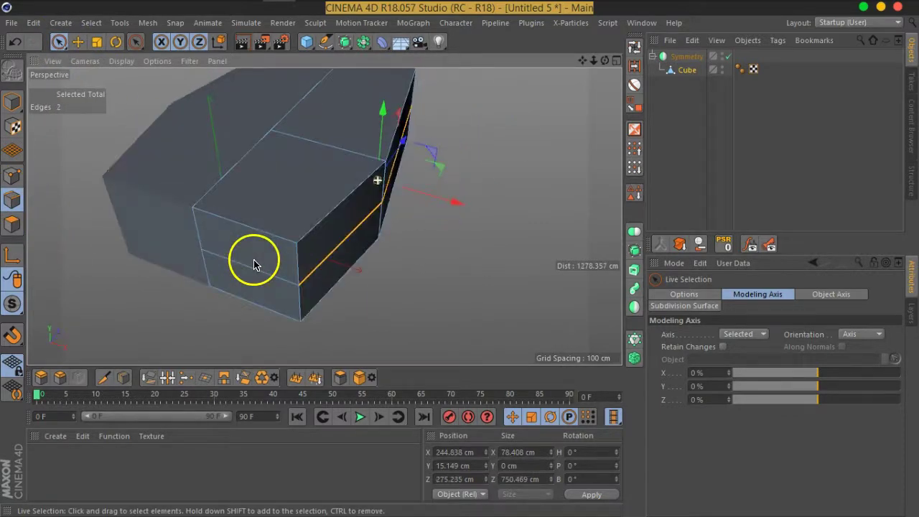
pyautogui.moveTo(453, 203)
pyautogui.mouseDown()
pyautogui.moveTo(400, 252)
pyautogui.moveTo(468, 203)
pyautogui.moveTo(404, 234)
pyautogui.moveTo(165, 220)
pyautogui.moveTo(127, 199)
pyautogui.moveTo(297, 201)
pyautogui.moveTo(227, 220)
pyautogui.moveTo(474, 223)
pyautogui.moveTo(402, 195)
pyautogui.moveTo(314, 225)
pyautogui.moveTo(328, 261)
pyautogui.moveTo(348, 270)
pyautogui.mouseUp()
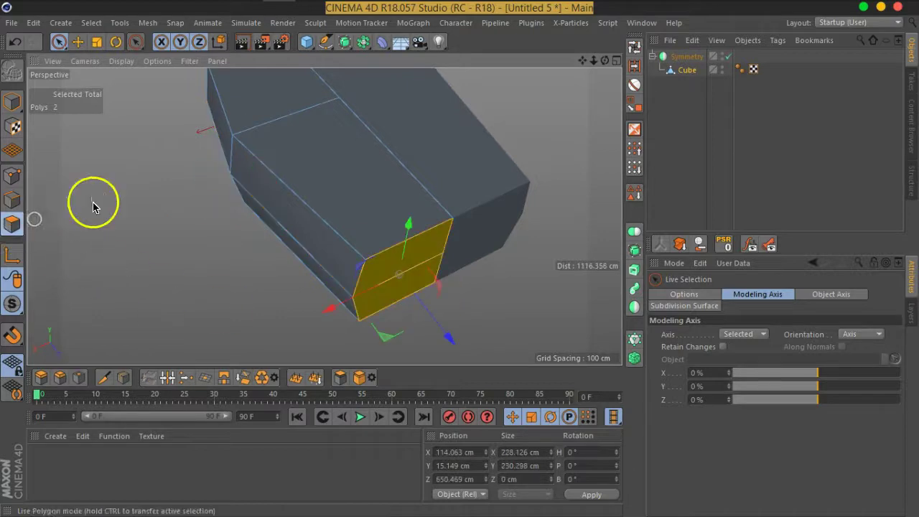
pyautogui.moveTo(455, 288)
pyautogui.keyDown('alt'); pyautogui.mouseDown()
pyautogui.moveTo(425, 296)
pyautogui.moveTo(447, 232)
pyautogui.moveTo(400, 202)
pyautogui.mouseUp(); pyautogui.keyUp('alt')
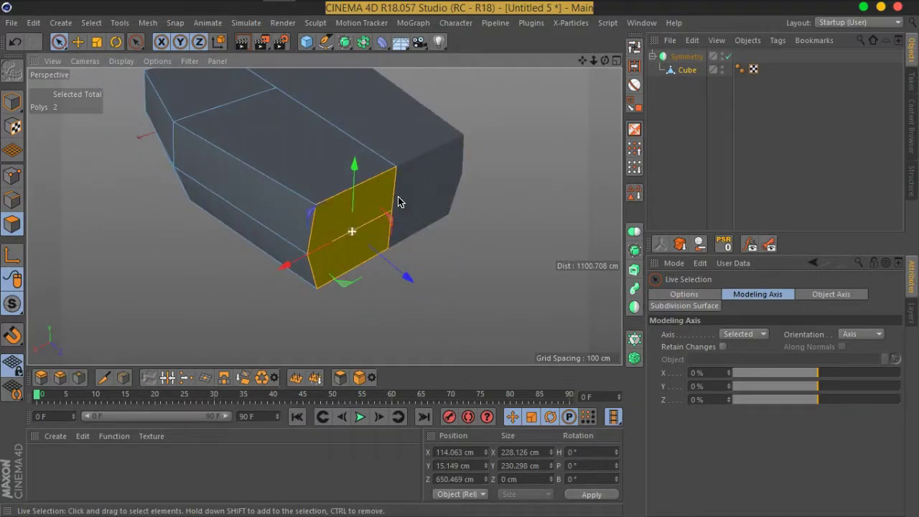
pyautogui.moveTo(399, 202)
pyautogui.keyDown('alt'); pyautogui.mouseDown()
pyautogui.moveTo(409, 184)
pyautogui.moveTo(466, 158)
pyautogui.moveTo(429, 192)
pyautogui.moveTo(431, 215)
pyautogui.moveTo(417, 234)
pyautogui.moveTo(369, 242)
pyautogui.moveTo(344, 260)
pyautogui.mouseUp(); pyautogui.keyUp('alt')
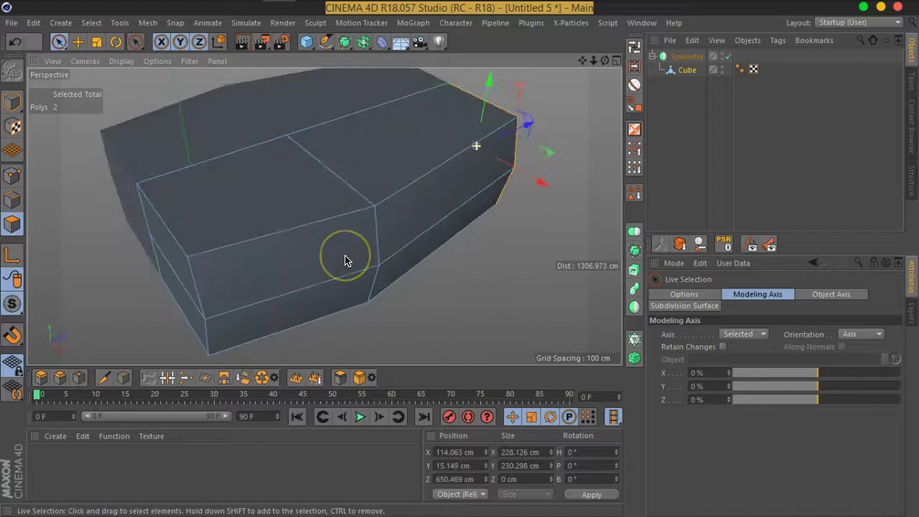
# Cut vertical loops across the front and side faces plus a horizontal loop around the box.
pyautogui.rightClick(281, 180)
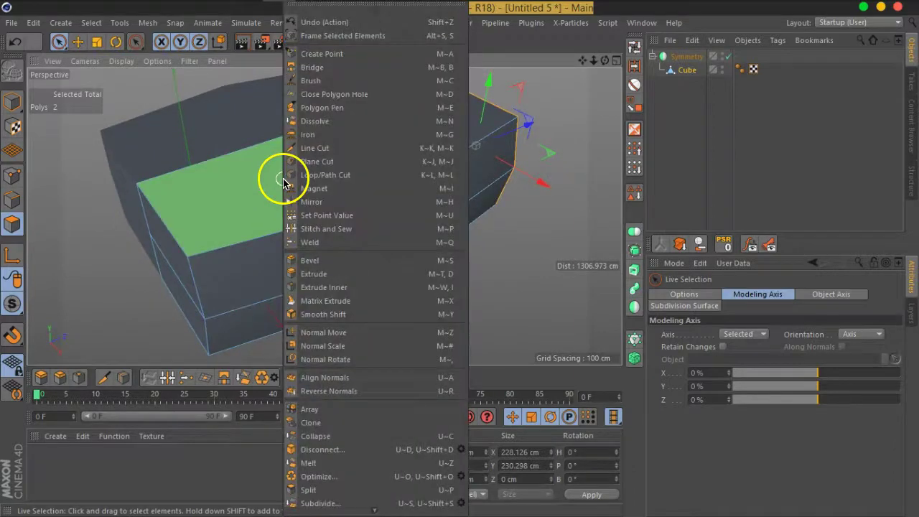
pyautogui.click(332, 176)
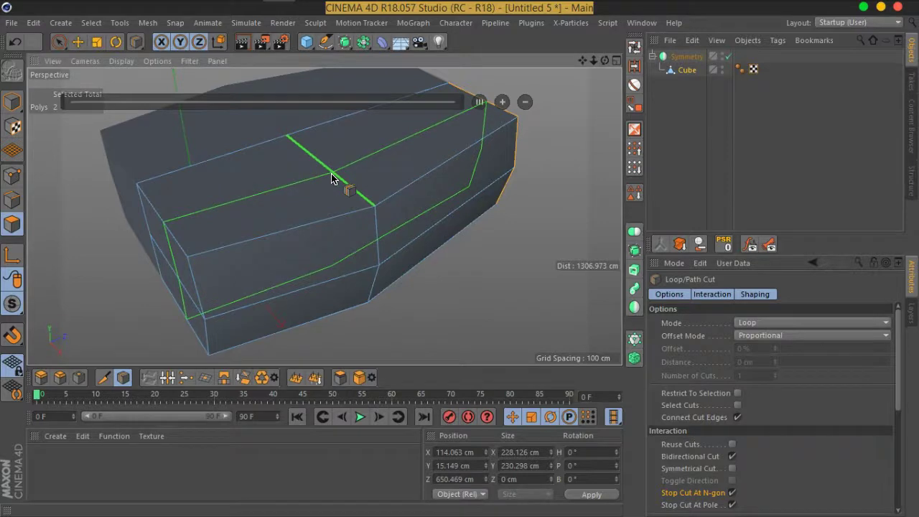
pyautogui.keyDown('alt'); pyautogui.moveTo(331, 178); pyautogui.dragTo(381, 217); pyautogui.keyUp('alt')
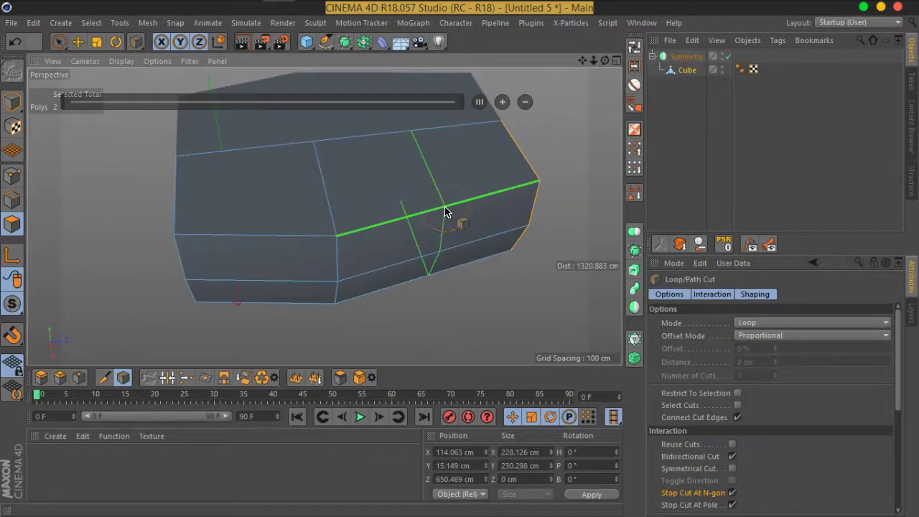
pyautogui.click(250, 240)
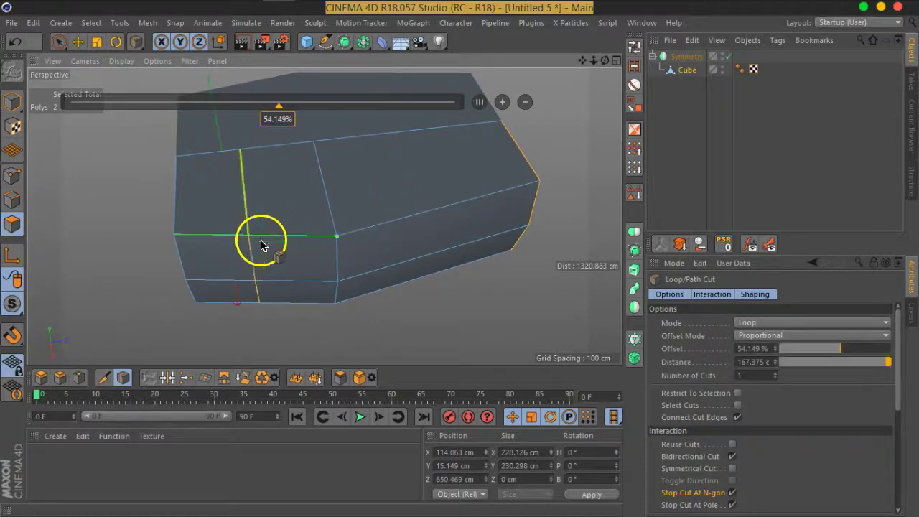
pyautogui.click(444, 213)
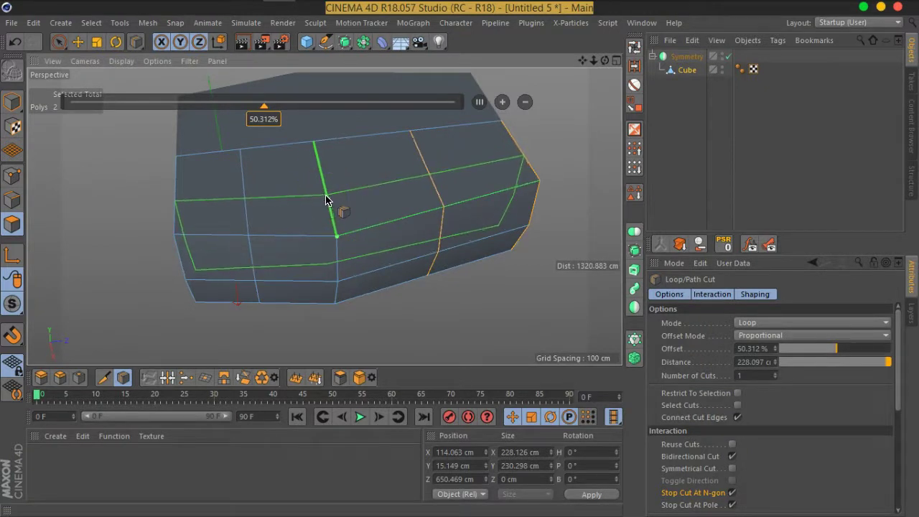
pyautogui.click(327, 201)
# Select a front-face polygon with Live Selection.
pyautogui.click(59, 40)
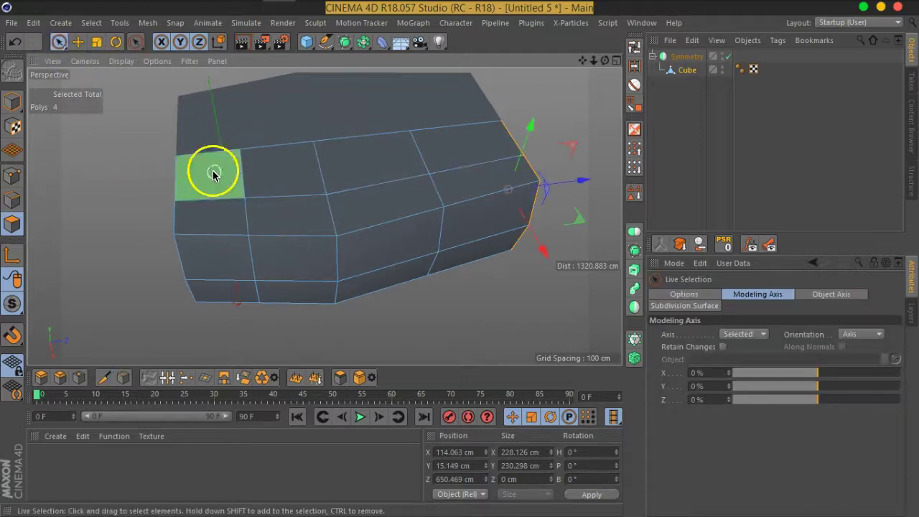
pyautogui.click(238, 170)
pyautogui.moveTo(270, 247)
pyautogui.keyDown('alt'); pyautogui.mouseDown()
pyautogui.moveTo(307, 205)
pyautogui.moveTo(247, 107)
pyautogui.moveTo(225, 257)
pyautogui.moveTo(254, 275)
pyautogui.moveTo(294, 230)
pyautogui.moveTo(376, 301)
pyautogui.moveTo(320, 329)
pyautogui.mouseUp(); pyautogui.keyUp('alt')
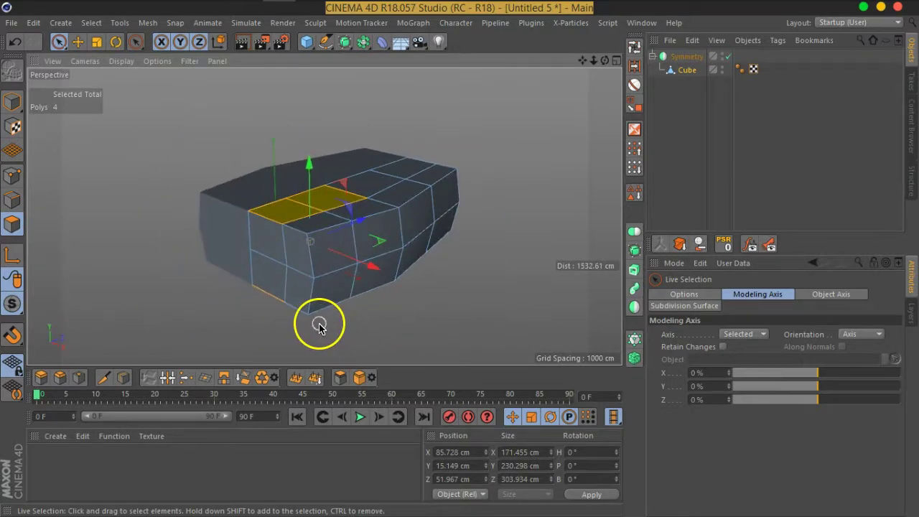
# Scale the selected top polygons up along Y and nest Symmetry under a Subdivision Surface.
pyautogui.click(96, 41)
pyautogui.moveTo(312, 163); pyautogui.dragTo(310, 125)
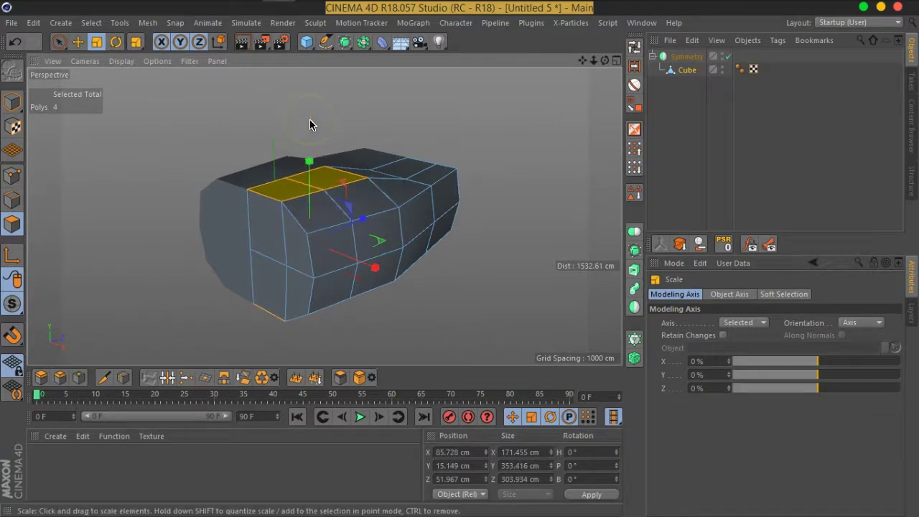
pyautogui.click(689, 57)
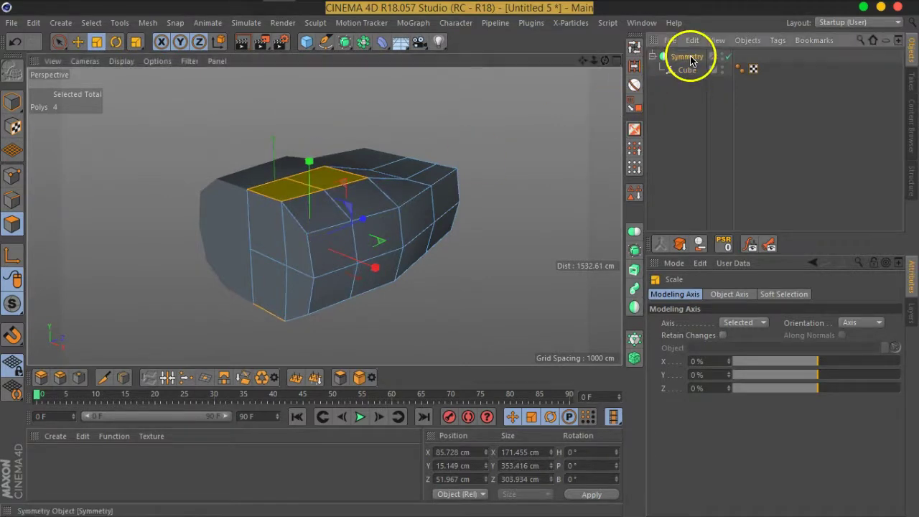
pyautogui.keyDown('alt'); pyautogui.moveTo(350, 53); pyautogui.dragTo(370, 58); pyautogui.keyUp('alt')
pyautogui.moveTo(431, 232)
pyautogui.keyDown('alt'); pyautogui.mouseDown()
pyautogui.moveTo(362, 199)
pyautogui.moveTo(178, 193)
pyautogui.moveTo(211, 180)
pyautogui.moveTo(493, 211)
pyautogui.moveTo(522, 192)
pyautogui.moveTo(472, 202)
pyautogui.mouseUp(); pyautogui.keyUp('alt')
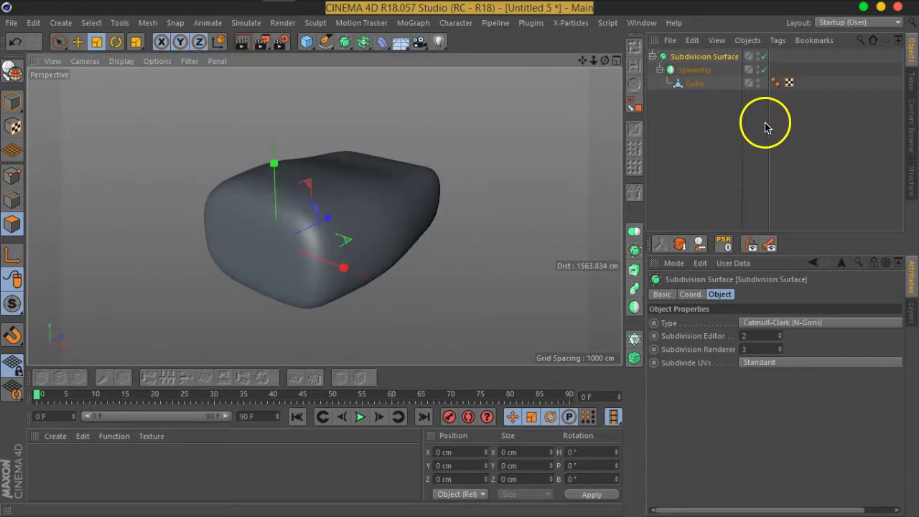
# Remove the Subdivision Surface smoothing, undoing back to the unsmoothed box.
pyautogui.click(765, 56)
pyautogui.keyDown('alt'); pyautogui.moveTo(527, 184); pyautogui.dragTo(567, 183); pyautogui.keyUp('alt')
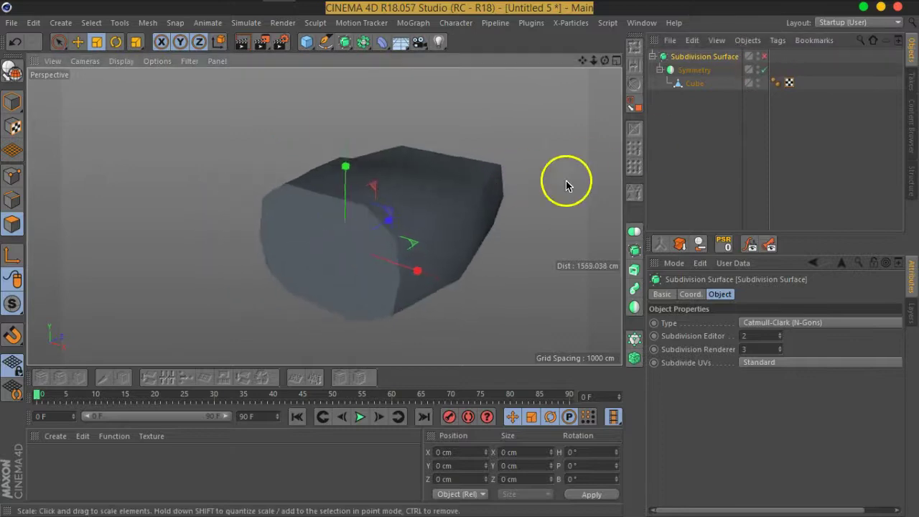
pyautogui.click(694, 84)
pyautogui.moveTo(470, 199)
pyautogui.keyDown('alt'); pyautogui.mouseDown()
pyautogui.moveTo(472, 243)
pyautogui.moveTo(410, 205)
pyautogui.moveTo(395, 251)
pyautogui.mouseUp(); pyautogui.keyUp('alt')
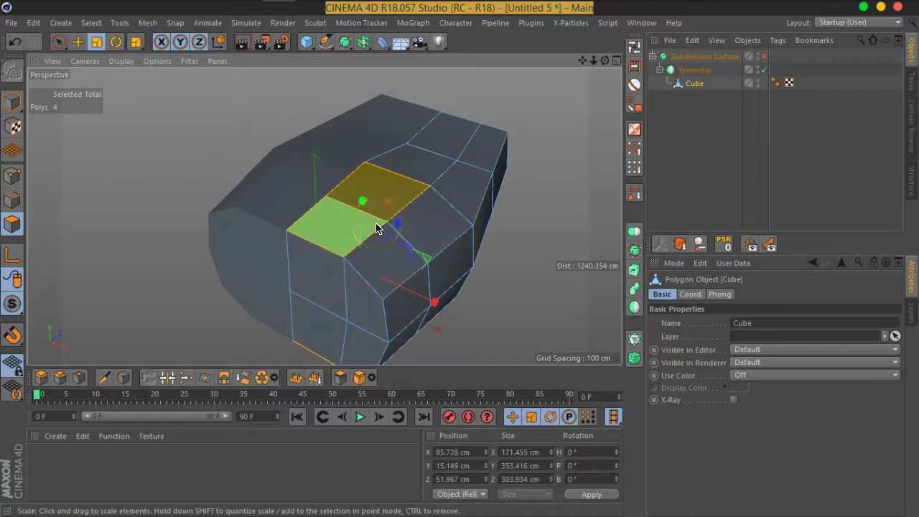
pyautogui.keyDown('shift'); pyautogui.click(421, 232); pyautogui.keyUp('shift')
pyautogui.hotkey('ctrl', 'z')
pyautogui.hotkey('ctrl', 'z')
pyautogui.hotkey('ctrl', 'z')
pyautogui.hotkey('ctrl', 'z')
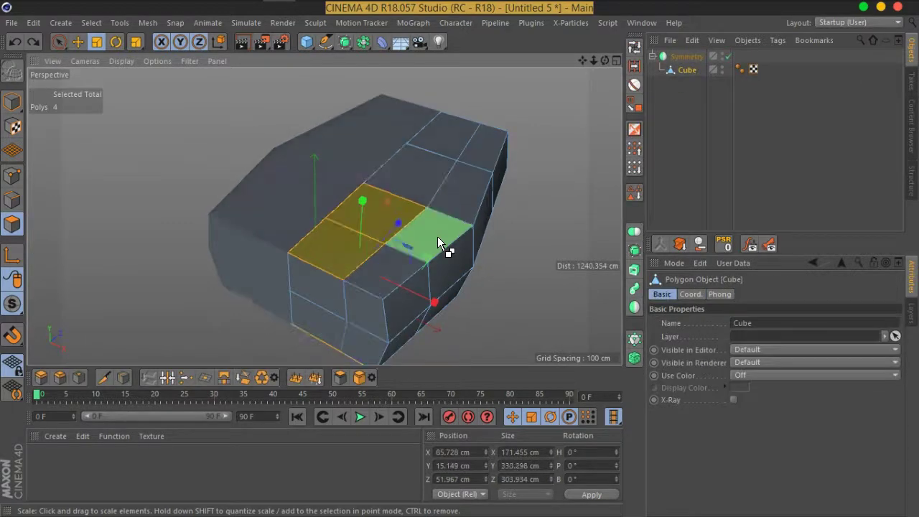
# Select the top polygons and cut another edge loop through the top panel.
pyautogui.moveTo(679, 64); pyautogui.dragTo(721, 66)
pyautogui.keyDown('alt'); pyautogui.moveTo(431, 194); pyautogui.dragTo(315, 262); pyautogui.keyUp('alt')
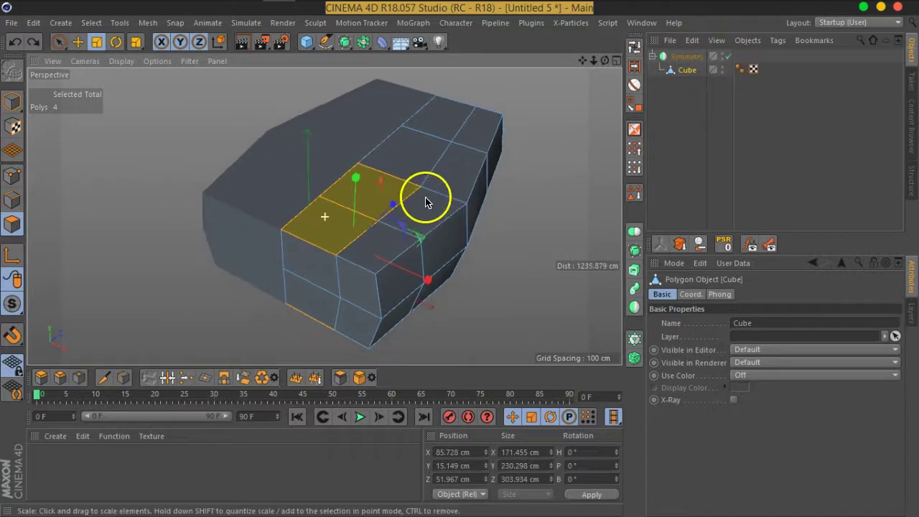
pyautogui.rightClick(314, 257)
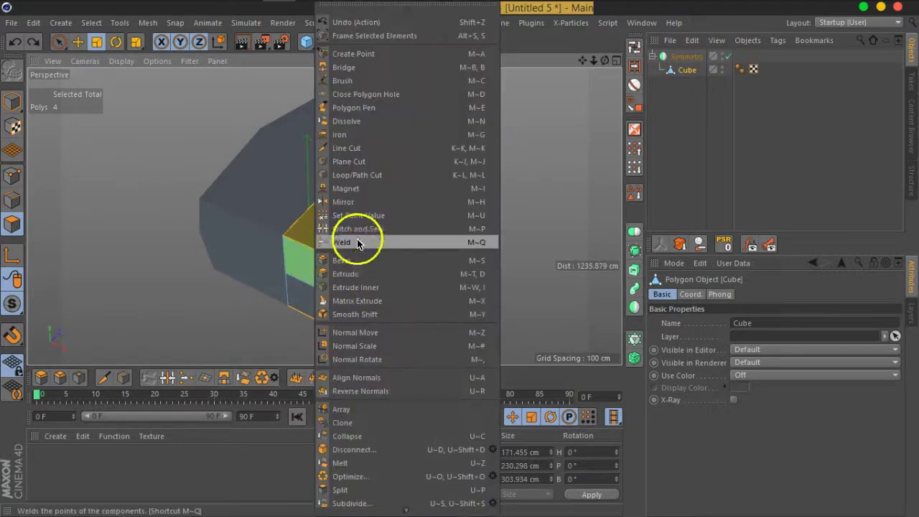
pyautogui.click(360, 178)
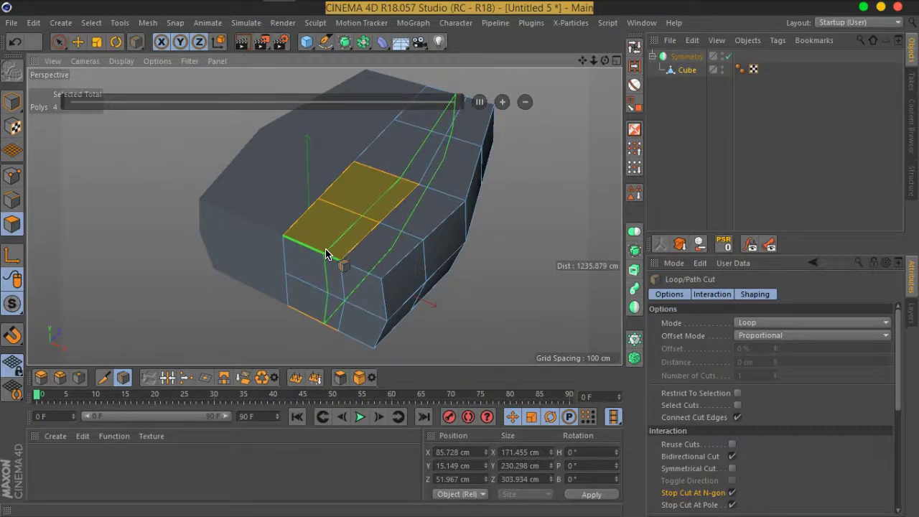
pyautogui.click(325, 254)
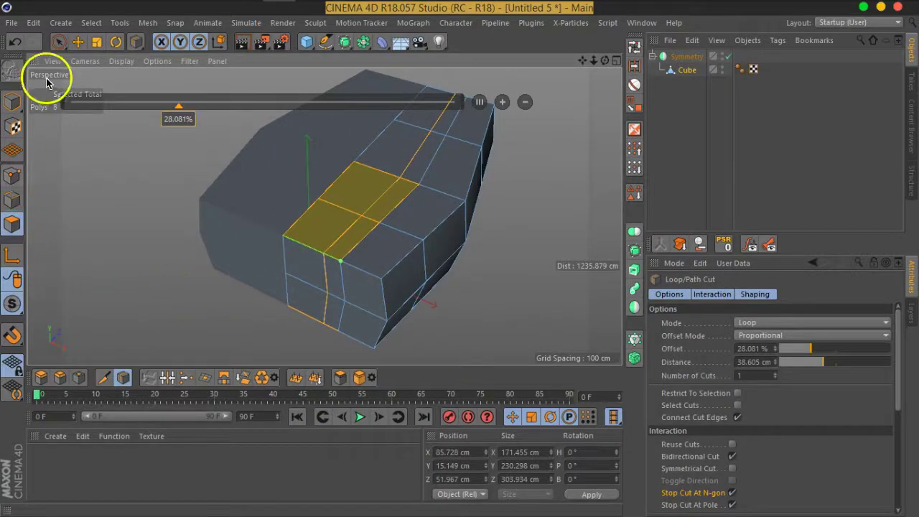
# Trim the selection to the top strip and scale it up along Y into a taller ridge.
pyautogui.click(59, 40)
pyautogui.keyDown('alt'); pyautogui.moveTo(431, 235); pyautogui.dragTo(396, 214); pyautogui.keyUp('alt')
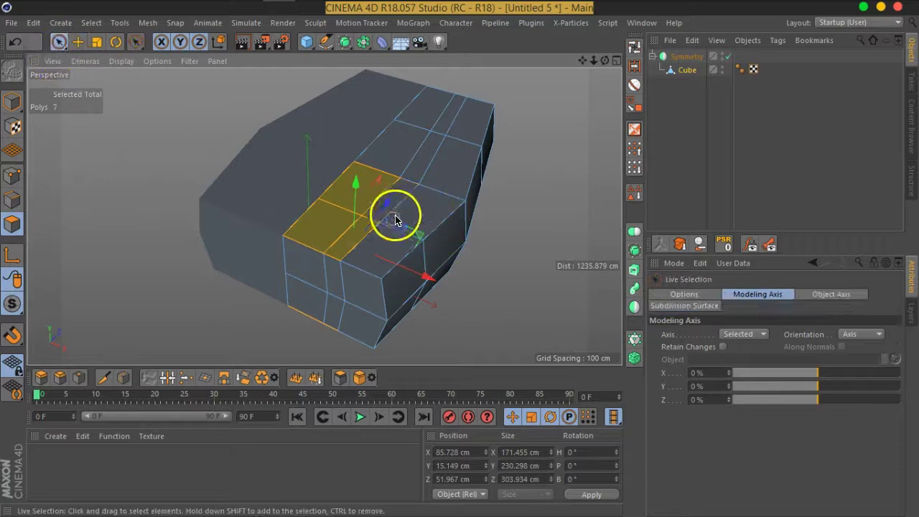
pyautogui.moveTo(370, 257)
pyautogui.keyDown('alt'); pyautogui.mouseDown()
pyautogui.moveTo(307, 261)
pyautogui.moveTo(412, 282)
pyautogui.mouseUp(); pyautogui.keyUp('alt')
pyautogui.keyDown('ctrl'); pyautogui.click(403, 284); pyautogui.keyUp('ctrl')
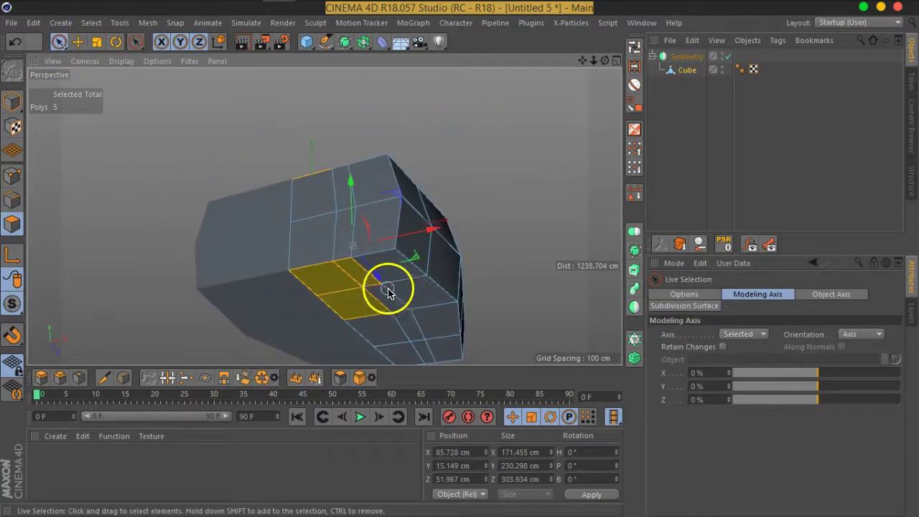
pyautogui.moveTo(468, 232)
pyautogui.keyDown('alt'); pyautogui.mouseDown()
pyautogui.moveTo(395, 310)
pyautogui.moveTo(214, 77)
pyautogui.mouseUp(); pyautogui.keyUp('alt')
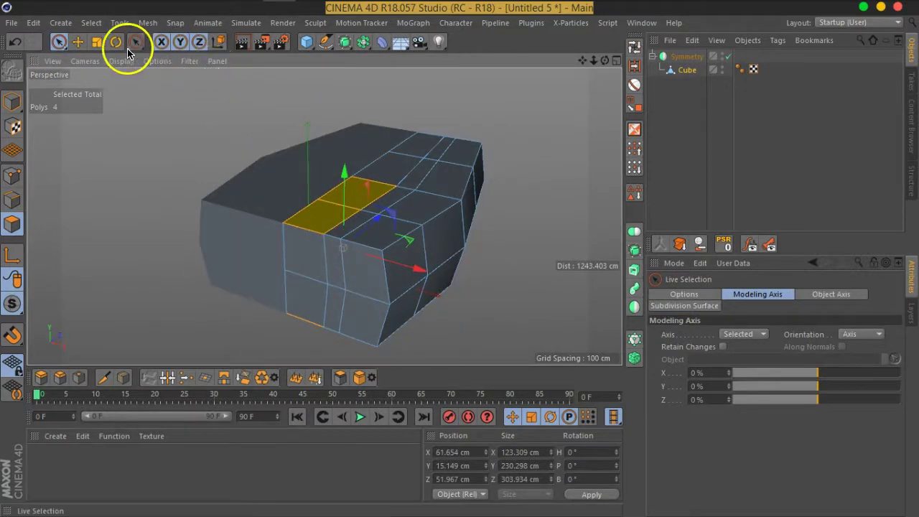
pyautogui.click(96, 41)
pyautogui.moveTo(344, 171); pyautogui.dragTo(345, 137)
pyautogui.moveTo(344, 136)
pyautogui.keyDown('alt'); pyautogui.mouseDown()
pyautogui.moveTo(440, 187)
pyautogui.moveTo(87, 146)
pyautogui.moveTo(339, 179)
pyautogui.moveTo(454, 156)
pyautogui.moveTo(361, 177)
pyautogui.moveTo(348, 170)
pyautogui.mouseUp(); pyautogui.keyUp('alt')
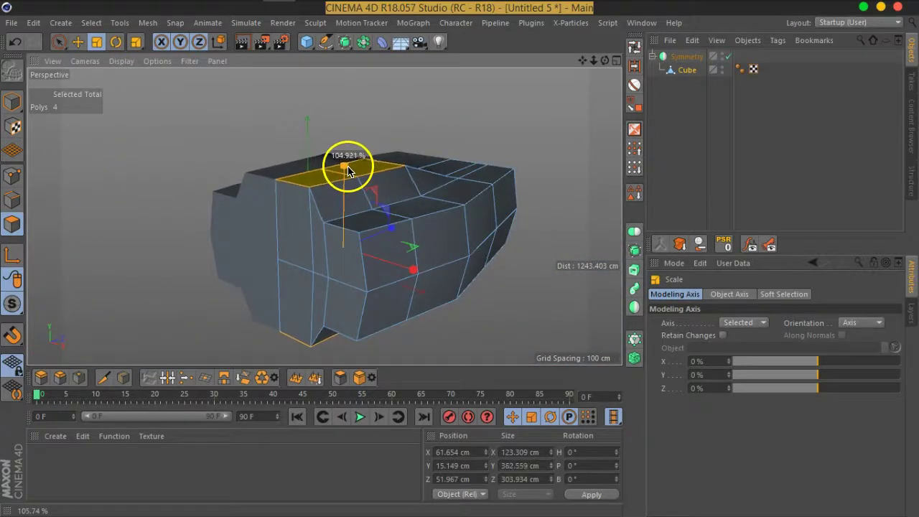
pyautogui.click(689, 56)
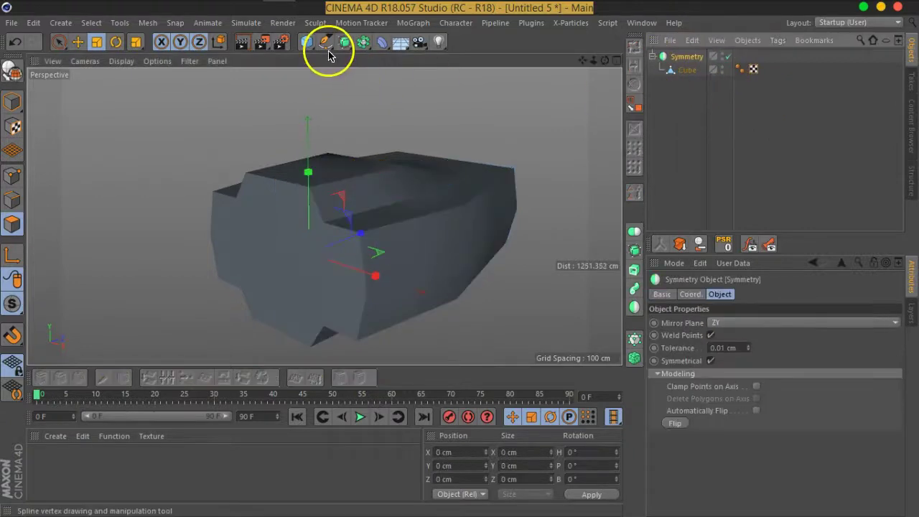
# Wrap the Symmetry object in a Subdivision Surface and disable its smoothing.
pyautogui.keyDown('alt'); pyautogui.moveTo(345, 41); pyautogui.dragTo(411, 60); pyautogui.keyUp('alt')
pyautogui.moveTo(441, 231)
pyautogui.keyDown('alt'); pyautogui.mouseDown()
pyautogui.moveTo(328, 246)
pyautogui.moveTo(93, 222)
pyautogui.moveTo(308, 252)
pyautogui.moveTo(434, 235)
pyautogui.mouseUp(); pyautogui.keyUp('alt')
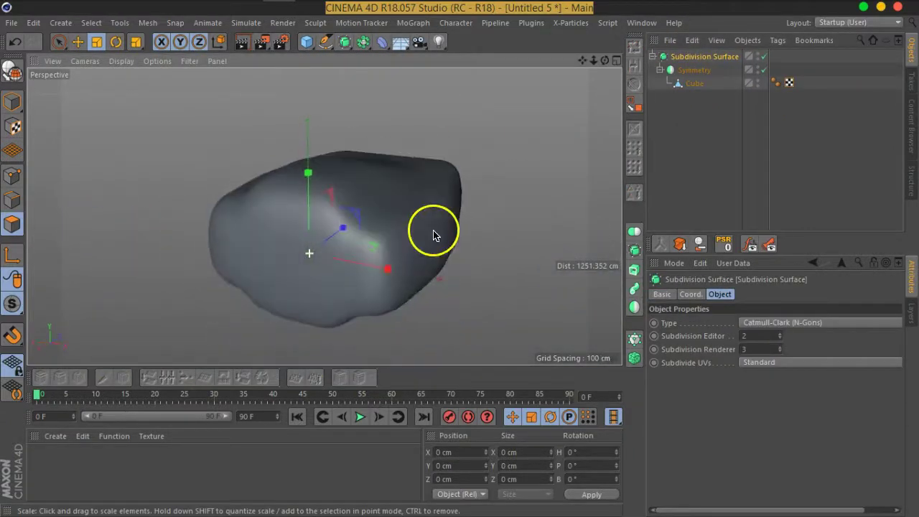
pyautogui.click(764, 56)
pyautogui.keyDown('alt'); pyautogui.moveTo(407, 189); pyautogui.dragTo(390, 201); pyautogui.keyUp('alt')
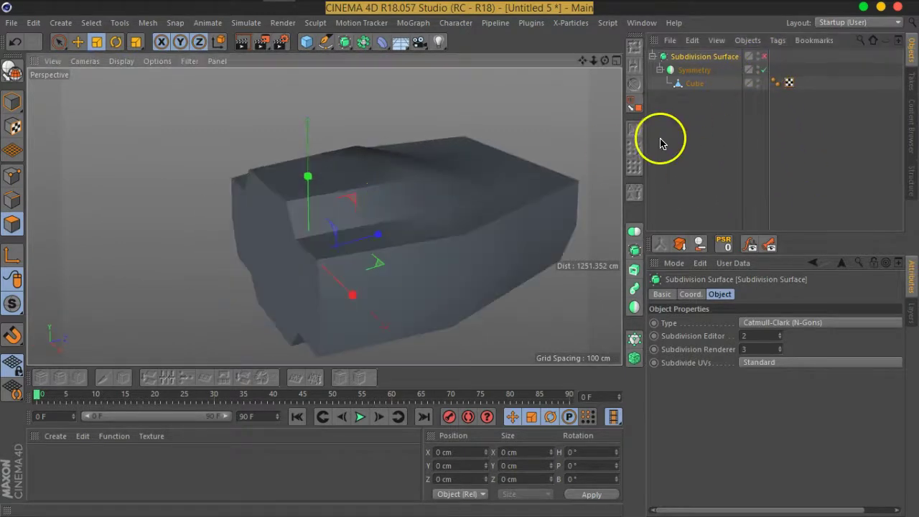
# Switch the viewport display to Gouraud Shading (Lines).
pyautogui.press('n')
pyautogui.press('b')
pyautogui.moveTo(493, 189)
pyautogui.keyDown('alt'); pyautogui.mouseDown()
pyautogui.moveTo(368, 255)
pyautogui.moveTo(244, 179)
pyautogui.moveTo(176, 164)
pyautogui.moveTo(266, 179)
pyautogui.moveTo(395, 266)
pyautogui.moveTo(322, 191)
pyautogui.moveTo(365, 222)
pyautogui.moveTo(281, 201)
pyautogui.moveTo(470, 218)
pyautogui.moveTo(255, 199)
pyautogui.moveTo(381, 224)
pyautogui.moveTo(450, 220)
pyautogui.moveTo(349, 207)
pyautogui.moveTo(406, 225)
pyautogui.moveTo(417, 215)
pyautogui.mouseUp(); pyautogui.keyUp('alt')
# Select the Cube object and switch to Model mode.
pyautogui.keyDown('alt'); pyautogui.moveTo(417, 216); pyautogui.dragTo(361, 195, button='right'); pyautogui.keyUp('alt')
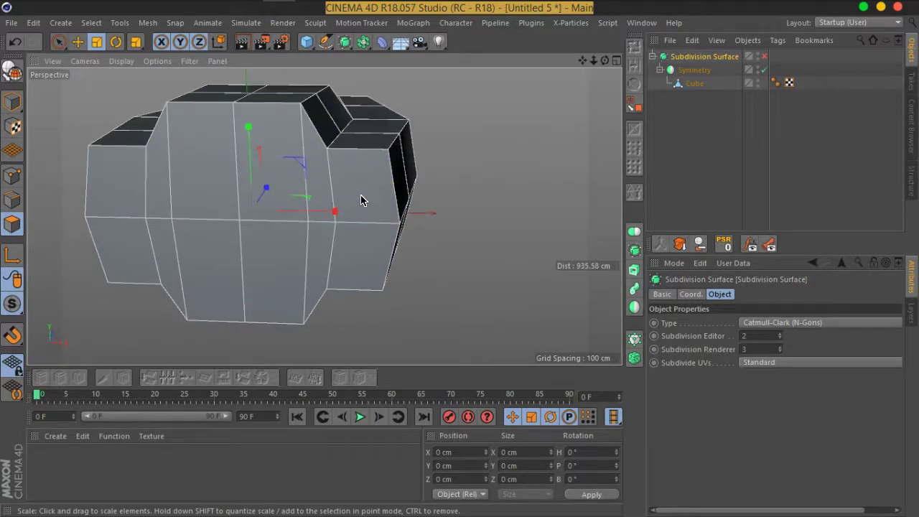
pyautogui.moveTo(339, 194)
pyautogui.keyDown('alt'); pyautogui.mouseDown()
pyautogui.moveTo(323, 216)
pyautogui.moveTo(360, 217)
pyautogui.mouseUp(); pyautogui.keyUp('alt')
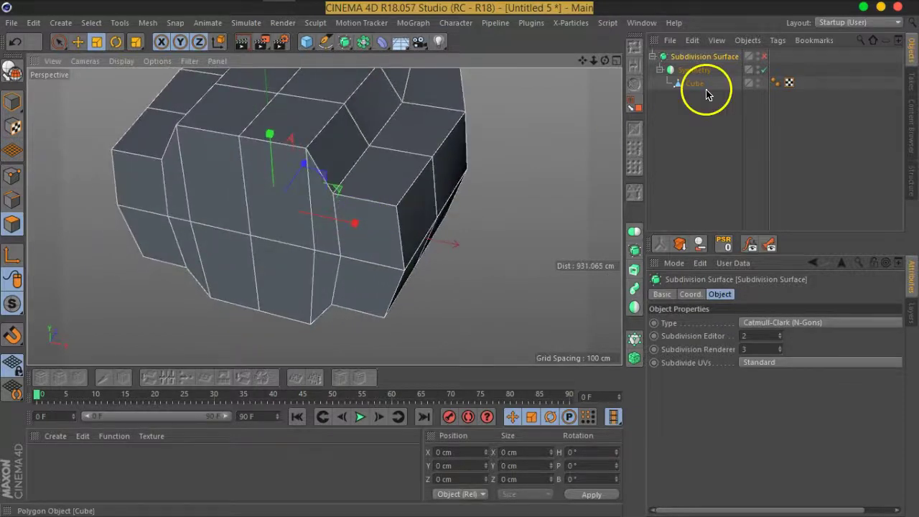
pyautogui.click(695, 84)
pyautogui.click(12, 102)
pyautogui.moveTo(186, 192)
pyautogui.keyDown('alt'); pyautogui.mouseDown()
pyautogui.moveTo(297, 230)
pyautogui.moveTo(448, 189)
pyautogui.moveTo(304, 189)
pyautogui.moveTo(223, 169)
pyautogui.moveTo(431, 150)
pyautogui.mouseUp(); pyautogui.keyUp('alt')
pyautogui.moveTo(295, 181)
pyautogui.keyDown('alt'); pyautogui.mouseDown()
pyautogui.moveTo(381, 191)
pyautogui.moveTo(384, 269)
pyautogui.moveTo(299, 314)
pyautogui.moveTo(263, 304)
pyautogui.moveTo(312, 263)
pyautogui.mouseUp(); pyautogui.keyUp('alt')
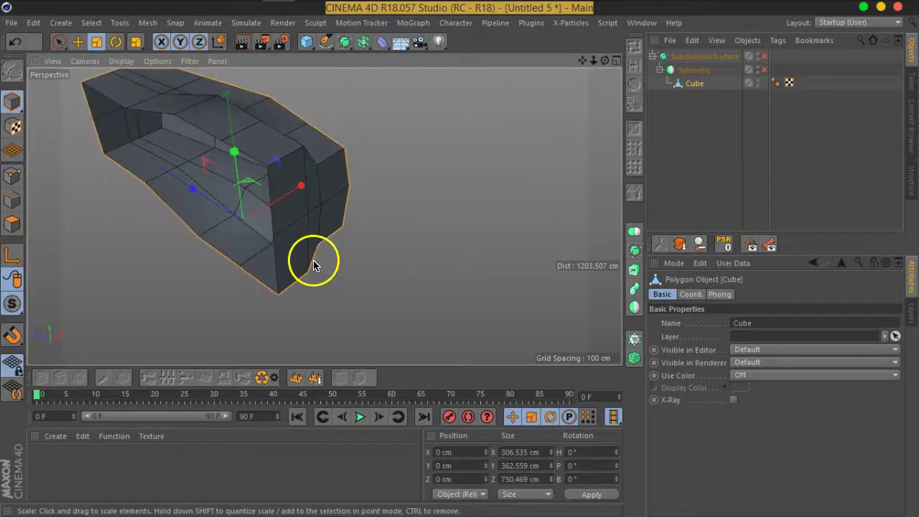
# Toggle the axis orientation with W and open the Mesh menu's Axis Center commands.
pyautogui.press('w')
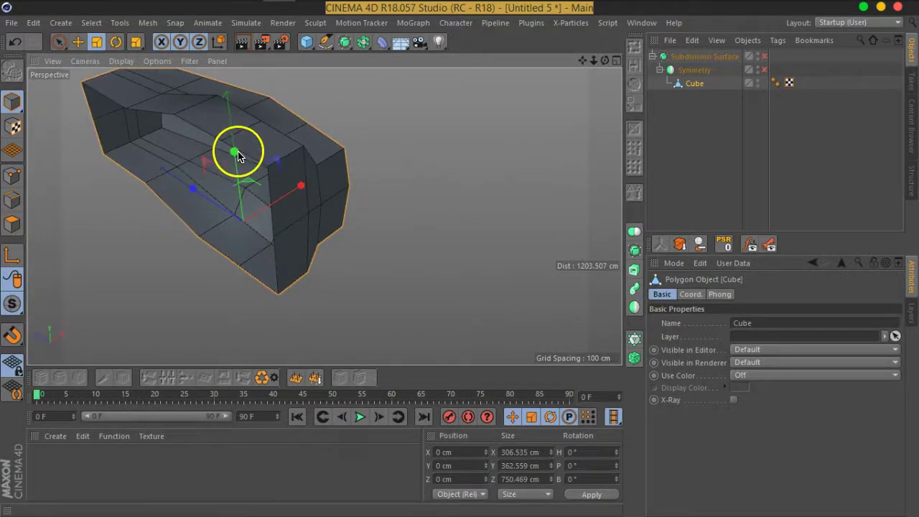
pyautogui.moveTo(265, 232)
pyautogui.keyDown('alt'); pyautogui.mouseDown()
pyautogui.moveTo(283, 249)
pyautogui.moveTo(302, 222)
pyautogui.mouseUp(); pyautogui.keyUp('alt')
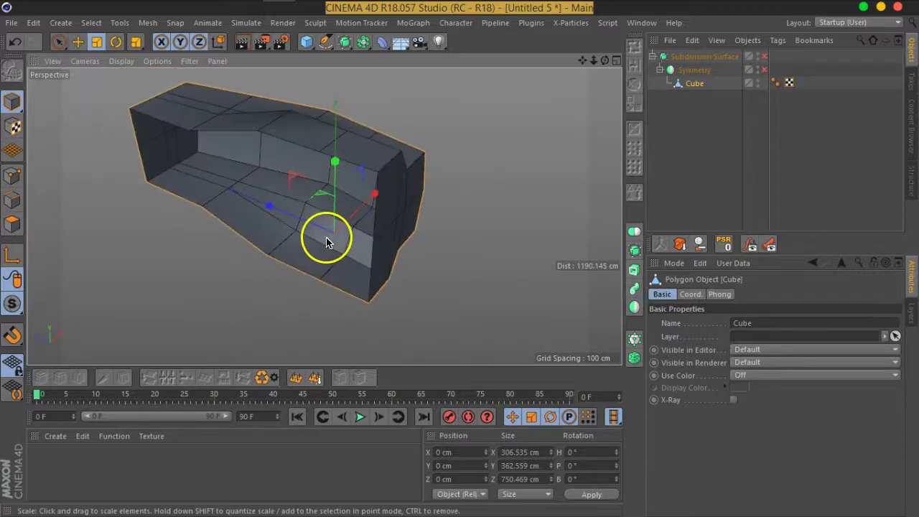
pyautogui.click(147, 22)
pyautogui.moveTo(160, 146)
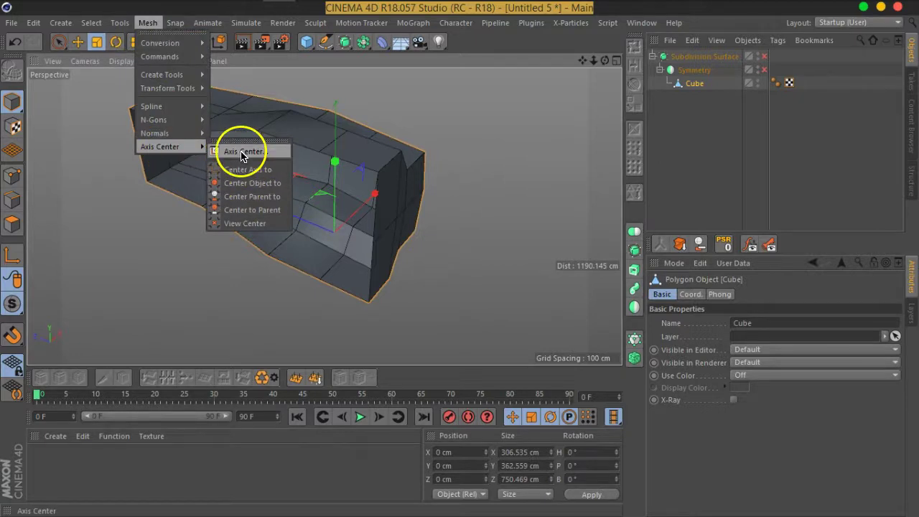
# Use Axis Center with Auto Update to move the cube's axis to its -100% X edge, placing it at X 0 cm.
pyautogui.click(240, 152)
pyautogui.moveTo(708, 58)
pyautogui.mouseDown()
pyautogui.moveTo(697, 82)
pyautogui.moveTo(708, 56)
pyautogui.mouseUp()
pyautogui.moveTo(546, 114)
pyautogui.keyDown('alt'); pyautogui.mouseDown()
pyautogui.moveTo(464, 160)
pyautogui.moveTo(467, 168)
pyautogui.moveTo(402, 224)
pyautogui.mouseUp(); pyautogui.keyUp('alt')
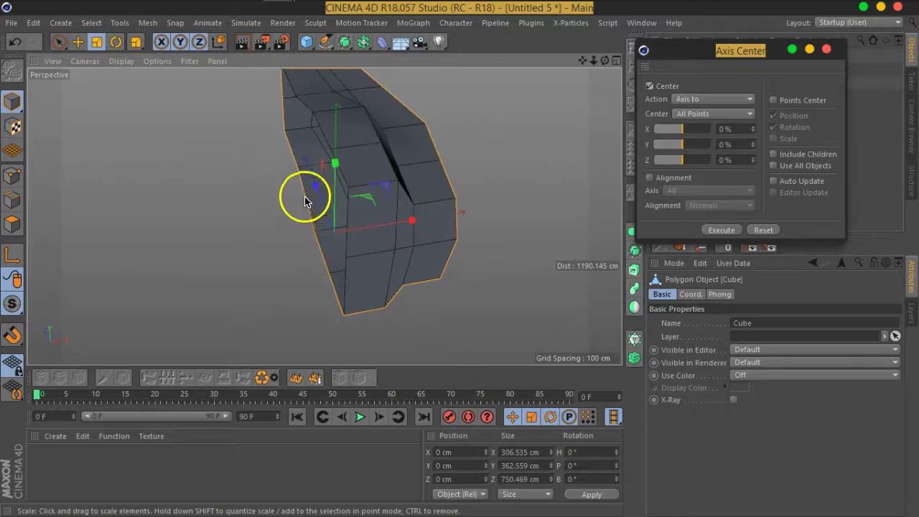
pyautogui.keyDown('alt'); pyautogui.moveTo(295, 225); pyautogui.dragTo(312, 211); pyautogui.keyUp('alt')
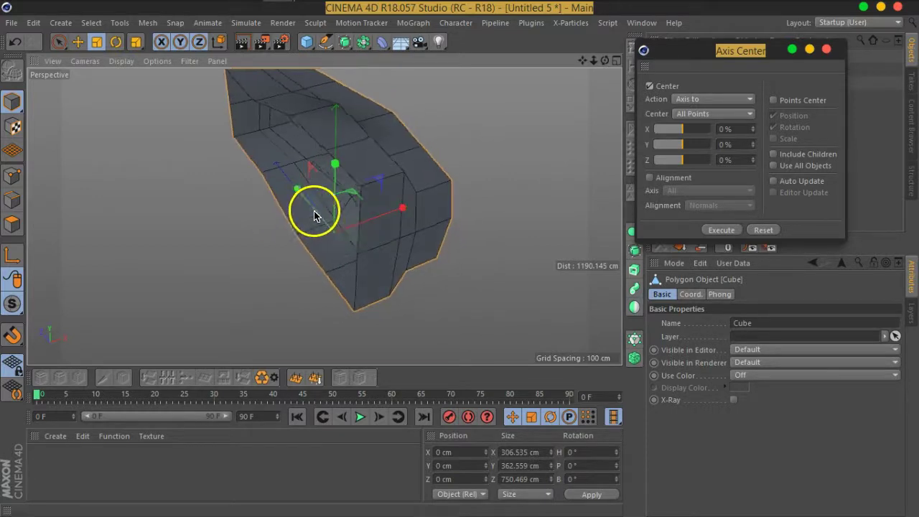
pyautogui.click(704, 224)
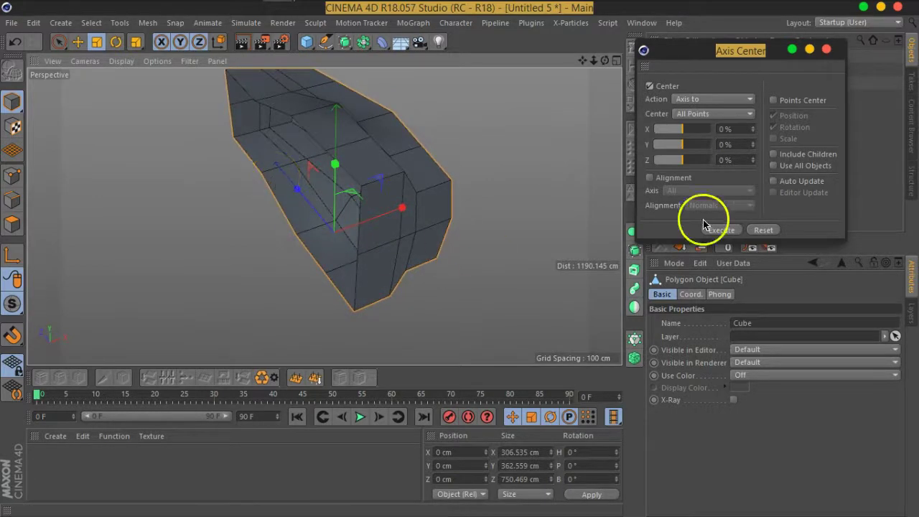
pyautogui.click(800, 186)
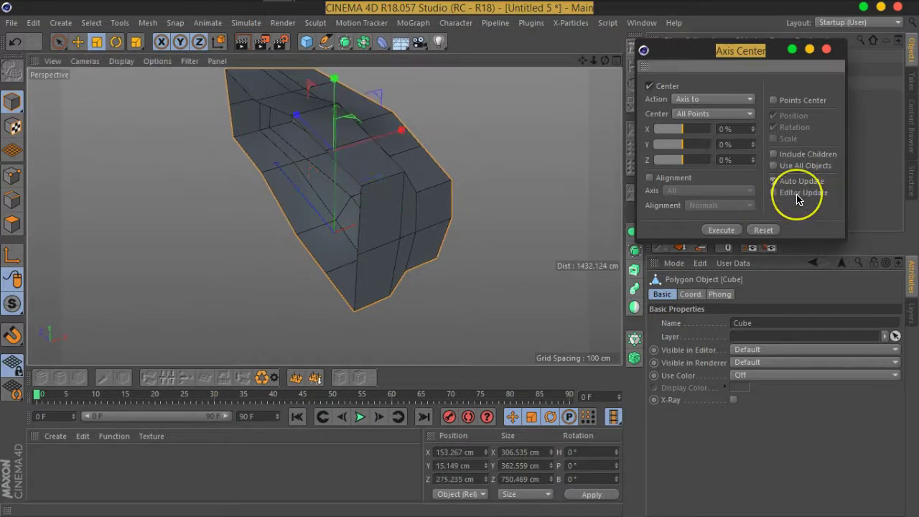
pyautogui.moveTo(324, 199)
pyautogui.keyDown('alt'); pyautogui.mouseDown()
pyautogui.moveTo(554, 136)
pyautogui.moveTo(444, 197)
pyautogui.moveTo(339, 185)
pyautogui.moveTo(297, 164)
pyautogui.moveTo(266, 200)
pyautogui.mouseUp(); pyautogui.keyUp('alt')
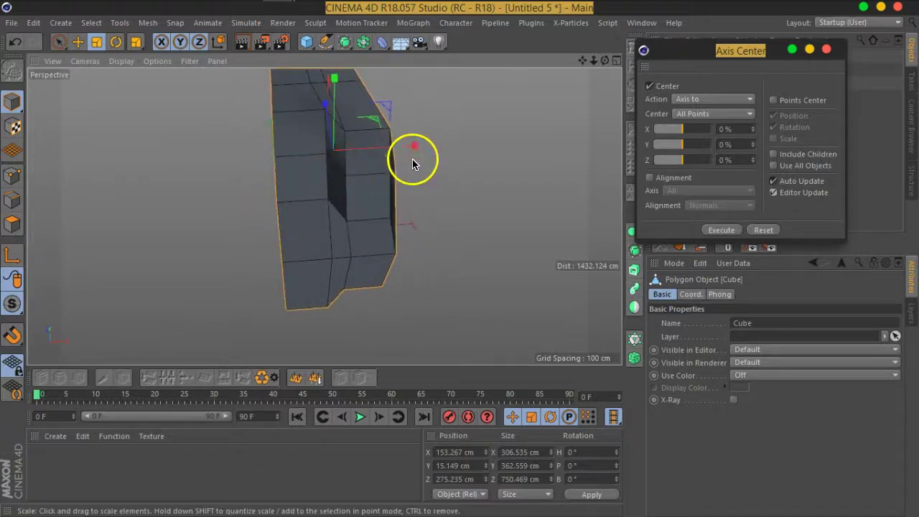
pyautogui.moveTo(681, 135); pyautogui.dragTo(611, 139)
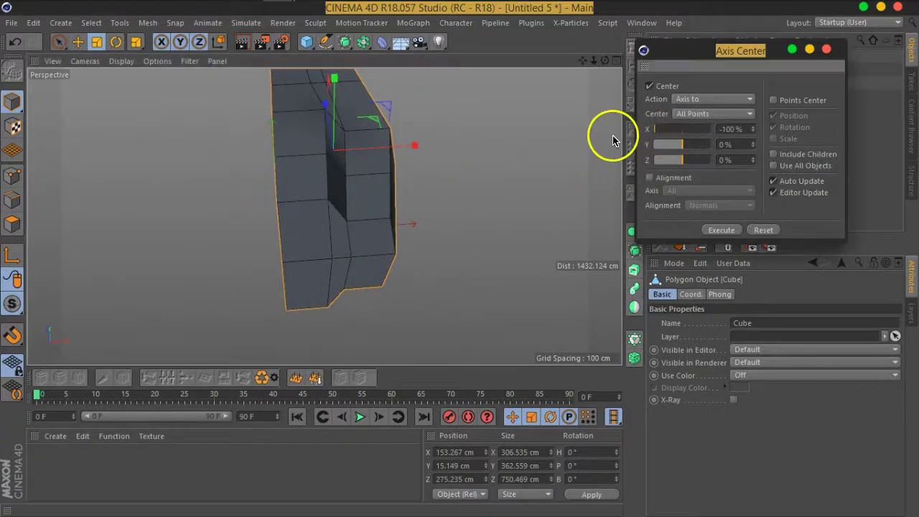
pyautogui.keyDown('alt'); pyautogui.moveTo(312, 214); pyautogui.dragTo(410, 201); pyautogui.keyUp('alt')
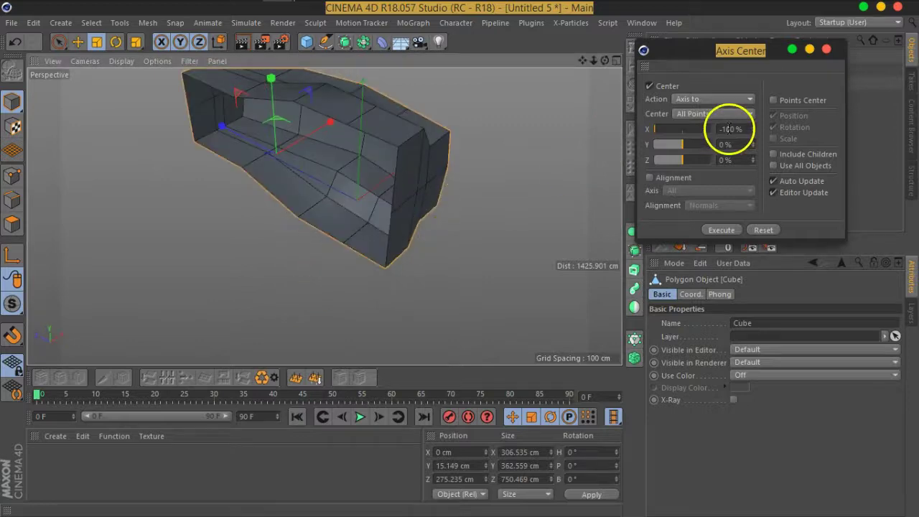
pyautogui.moveTo(448, 156)
pyautogui.keyDown('alt'); pyautogui.mouseDown()
pyautogui.moveTo(302, 176)
pyautogui.moveTo(273, 139)
pyautogui.mouseUp(); pyautogui.keyUp('alt')
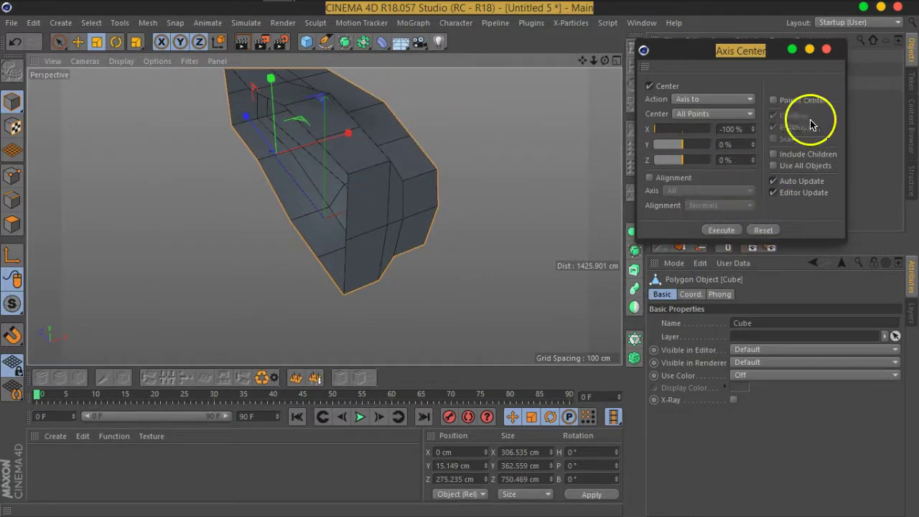
pyautogui.click(828, 49)
# Switch on the Symmetry object so both mirrored halves of the cube show.
pyautogui.keyDown('alt'); pyautogui.moveTo(482, 189); pyautogui.dragTo(402, 160); pyautogui.keyUp('alt')
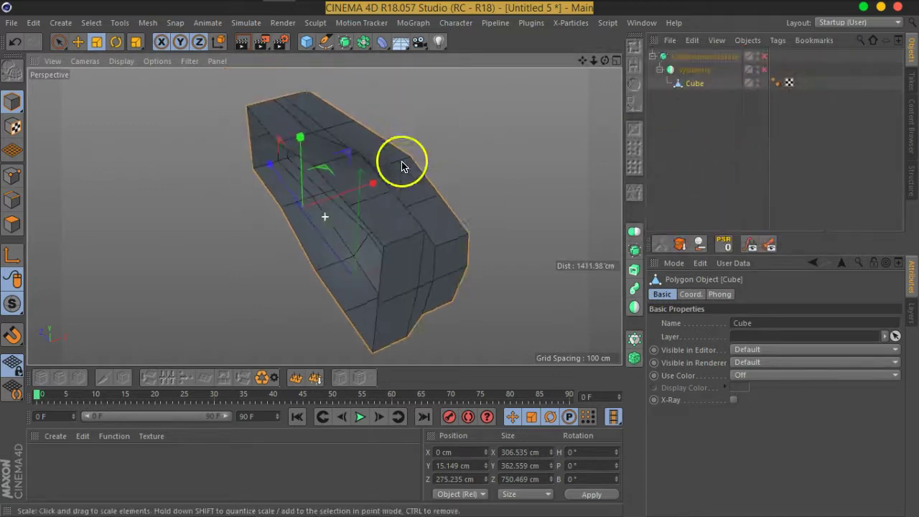
pyautogui.click(764, 71)
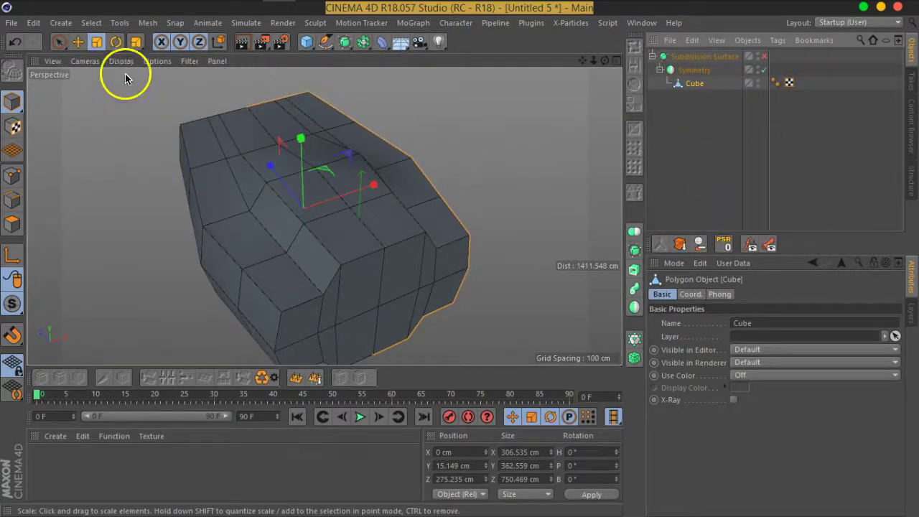
pyautogui.keyDown('alt'); pyautogui.moveTo(237, 143); pyautogui.dragTo(270, 159); pyautogui.keyUp('alt')
# Stretch the cube along X to about 376 cm wide.
pyautogui.moveTo(396, 211)
pyautogui.mouseDown()
pyautogui.moveTo(406, 208)
pyautogui.moveTo(464, 254)
pyautogui.moveTo(176, 226)
pyautogui.moveTo(79, 229)
pyautogui.moveTo(252, 261)
pyautogui.moveTo(467, 222)
pyautogui.moveTo(455, 228)
pyautogui.moveTo(453, 283)
pyautogui.moveTo(455, 268)
pyautogui.mouseUp()
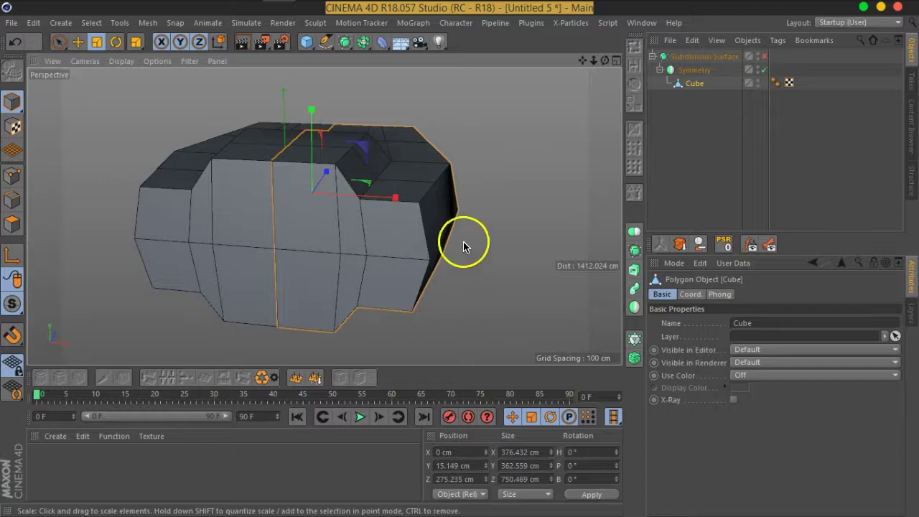
pyautogui.keyDown('alt'); pyautogui.moveTo(486, 206); pyautogui.dragTo(162, 219); pyautogui.keyUp('alt')
pyautogui.keyDown('alt'); pyautogui.moveTo(219, 184); pyautogui.dragTo(154, 211); pyautogui.keyUp('alt')
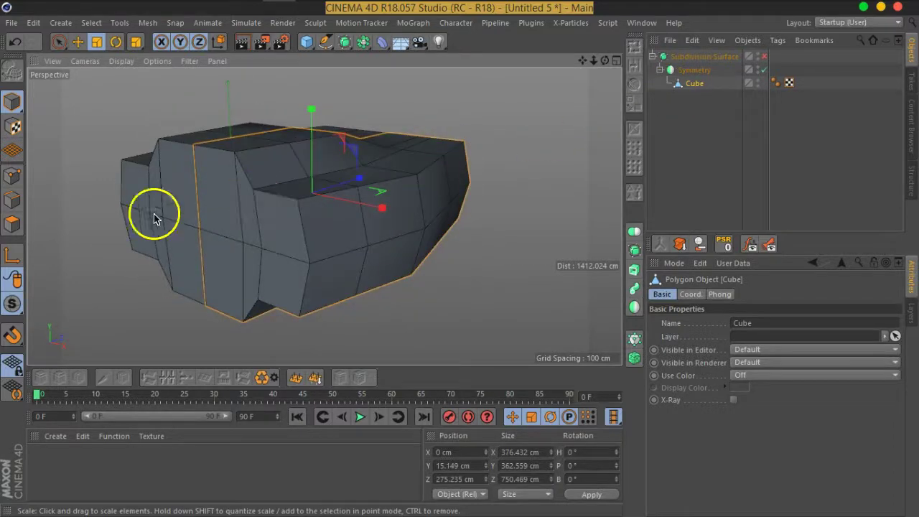
pyautogui.click(11, 230)
pyautogui.moveTo(345, 246)
pyautogui.keyDown('alt'); pyautogui.mouseDown()
pyautogui.moveTo(304, 209)
pyautogui.moveTo(248, 246)
pyautogui.moveTo(253, 264)
pyautogui.moveTo(281, 267)
pyautogui.moveTo(372, 230)
pyautogui.moveTo(363, 219)
pyautogui.moveTo(380, 208)
pyautogui.moveTo(438, 201)
pyautogui.moveTo(342, 220)
pyautogui.mouseUp(); pyautogui.keyUp('alt')
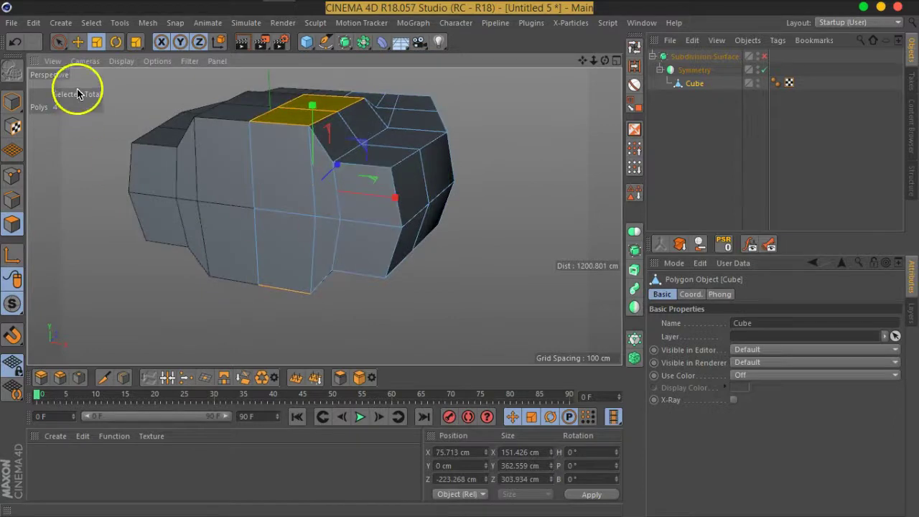
# In Edge mode, use Path Selection to select the eight edges outlining the side panel.
pyautogui.click(59, 41)
pyautogui.keyDown('alt'); pyautogui.moveTo(205, 163); pyautogui.dragTo(301, 227); pyautogui.keyUp('alt')
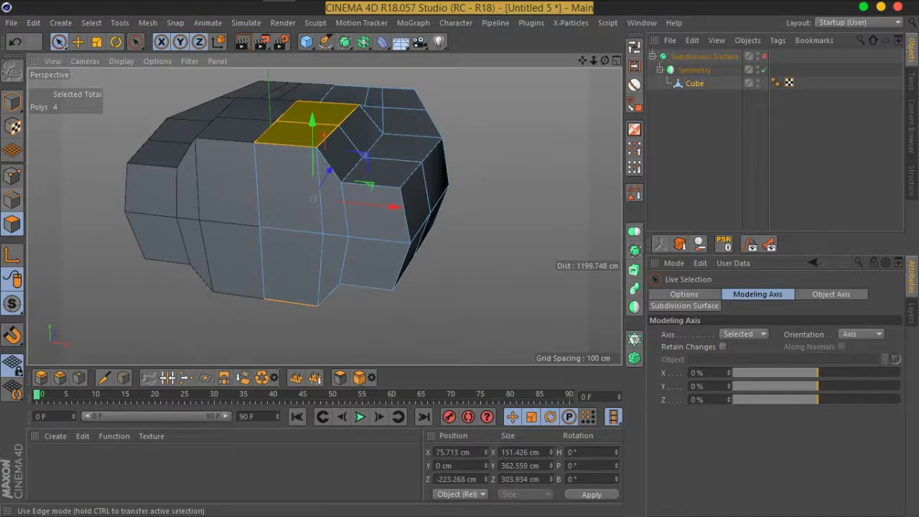
pyautogui.click(12, 200)
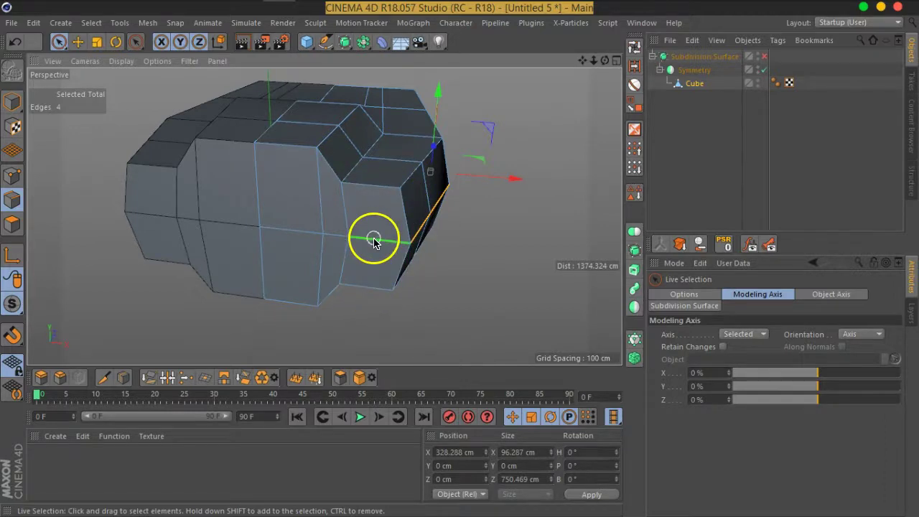
pyautogui.click(90, 23)
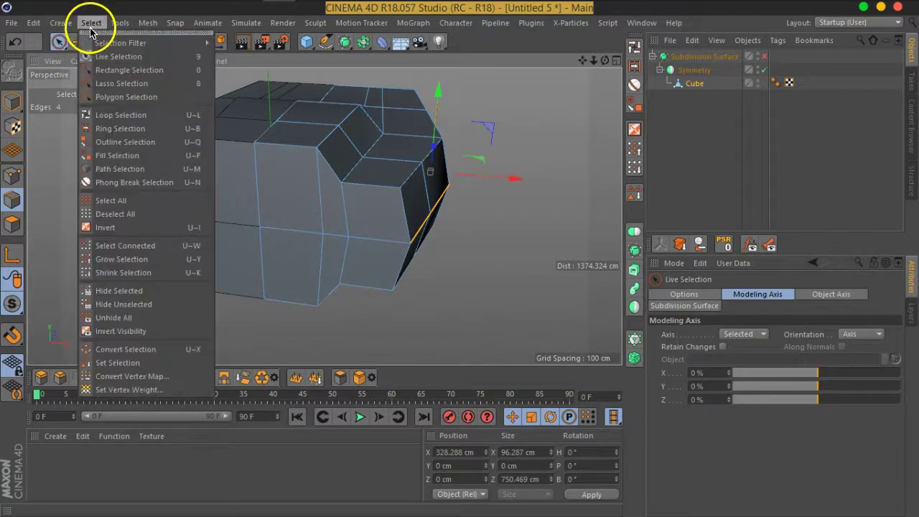
pyautogui.click(114, 170)
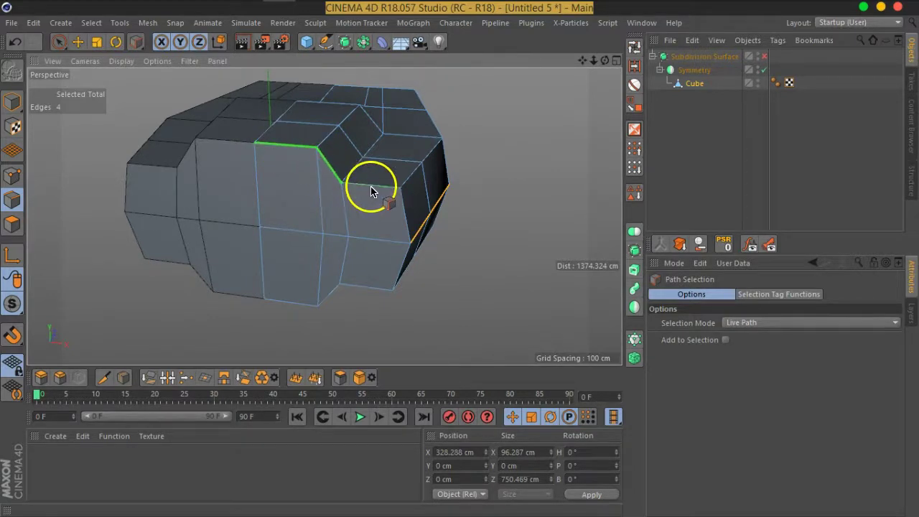
pyautogui.moveTo(400, 198); pyautogui.dragTo(551, 206)
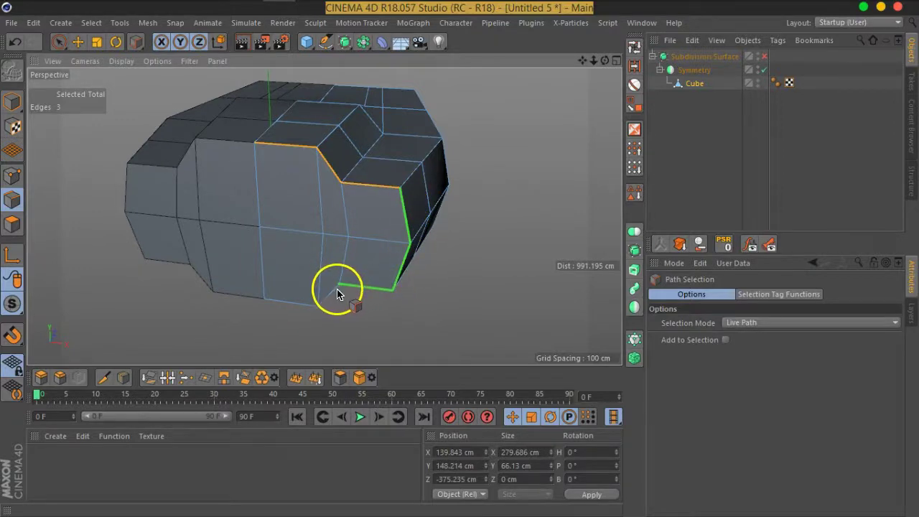
pyautogui.moveTo(266, 309); pyautogui.dragTo(267, 310)
pyautogui.moveTo(406, 324)
pyautogui.keyDown('alt'); pyautogui.mouseDown()
pyautogui.moveTo(491, 291)
pyautogui.moveTo(455, 288)
pyautogui.moveTo(437, 230)
pyautogui.moveTo(472, 199)
pyautogui.moveTo(431, 171)
pyautogui.moveTo(455, 165)
pyautogui.moveTo(428, 190)
pyautogui.mouseUp(); pyautogui.keyUp('alt')
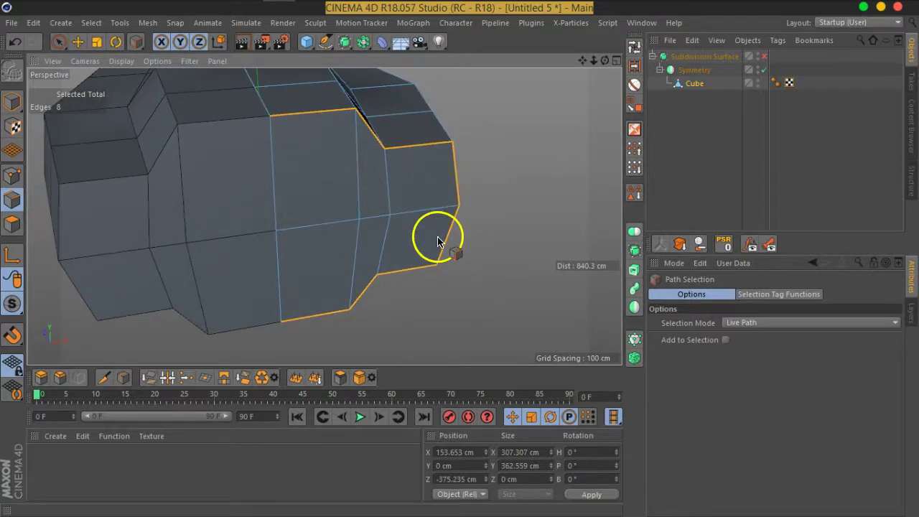
# Slide a cloned copy of the eight-edge outline 17 cm inward with the Slide tool.
pyautogui.rightClick(424, 176)
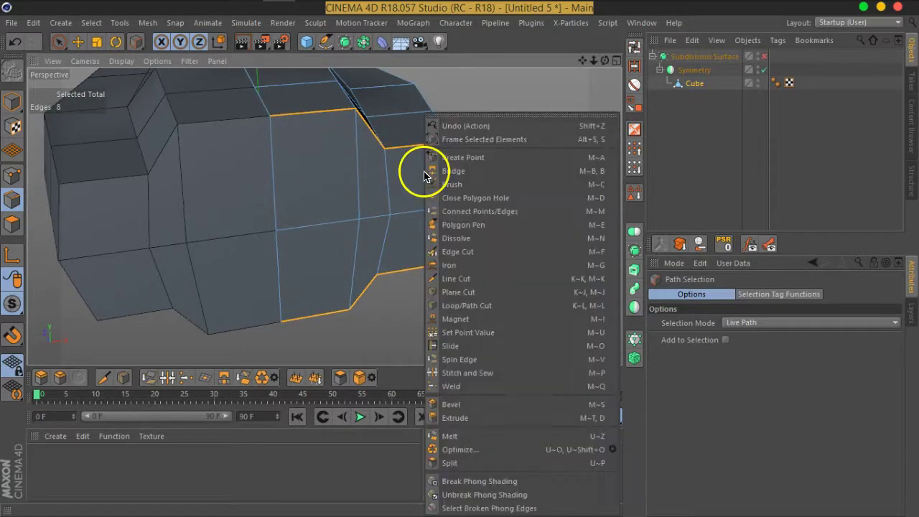
pyautogui.click(464, 346)
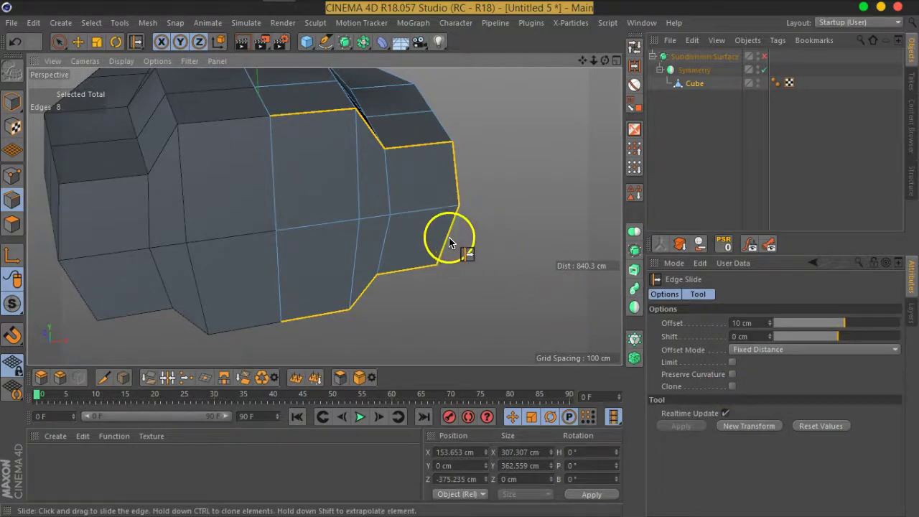
pyautogui.click(732, 386)
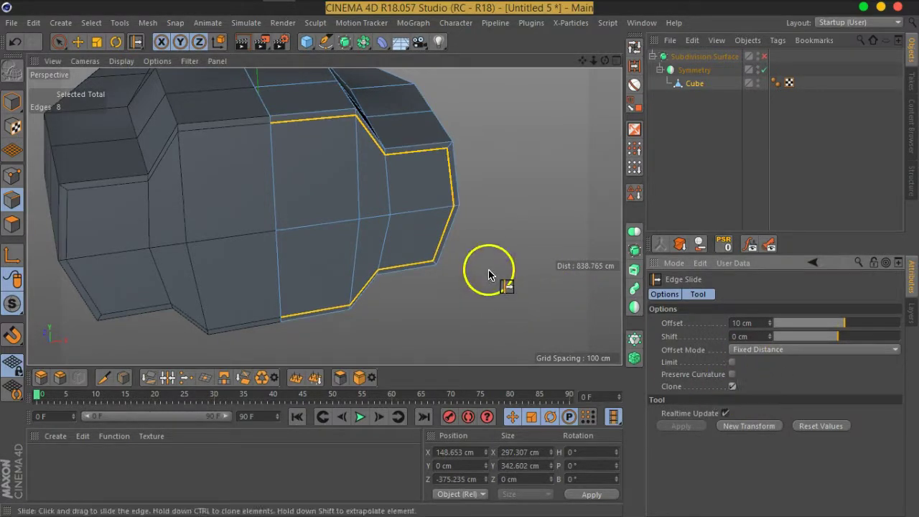
pyautogui.moveTo(842, 324)
pyautogui.mouseDown()
pyautogui.moveTo(831, 324)
pyautogui.moveTo(849, 329)
pyautogui.mouseUp()
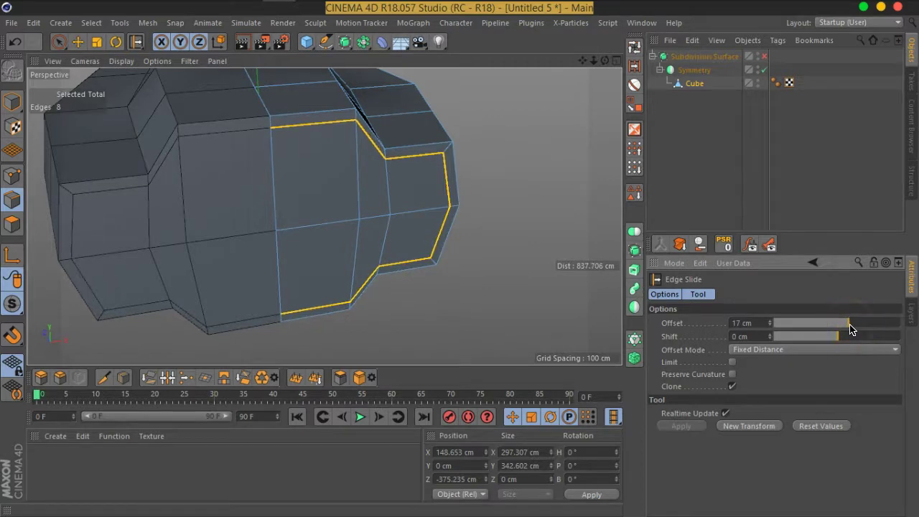
pyautogui.moveTo(474, 261)
pyautogui.keyDown('alt'); pyautogui.mouseDown()
pyautogui.moveTo(345, 220)
pyautogui.moveTo(453, 218)
pyautogui.moveTo(393, 228)
pyautogui.moveTo(365, 220)
pyautogui.moveTo(392, 214)
pyautogui.moveTo(360, 258)
pyautogui.mouseUp(); pyautogui.keyUp('alt')
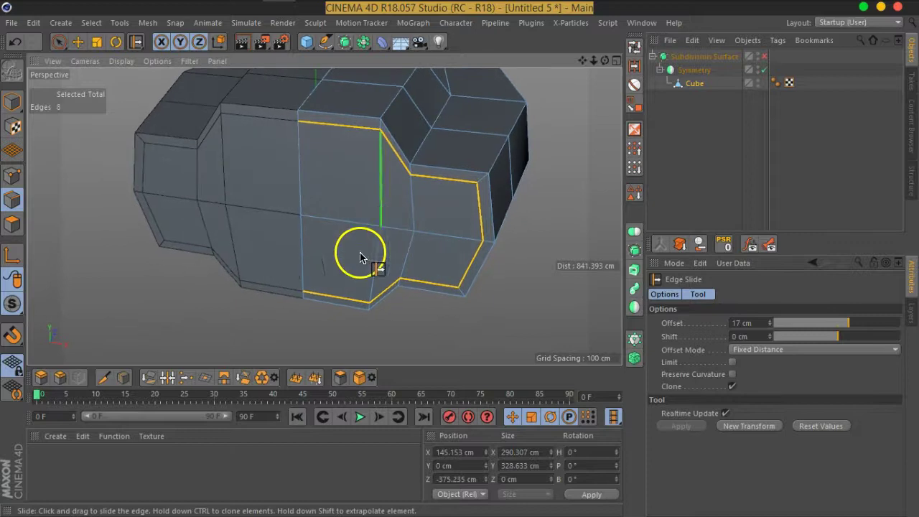
# Select the six side-panel polygons in Polygon mode.
pyautogui.click(12, 223)
pyautogui.click(59, 41)
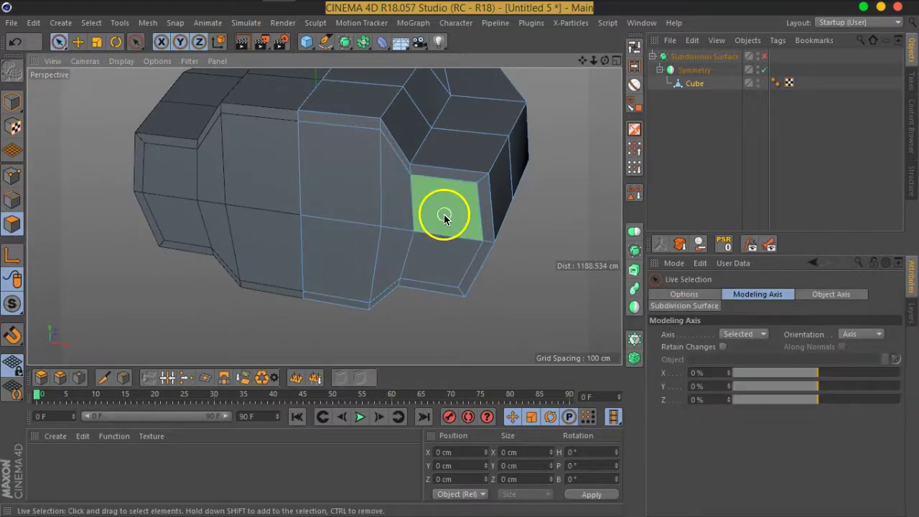
pyautogui.moveTo(444, 217); pyautogui.dragTo(436, 248)
pyautogui.moveTo(482, 278)
pyautogui.keyDown('alt'); pyautogui.mouseDown()
pyautogui.moveTo(488, 238)
pyautogui.moveTo(365, 216)
pyautogui.moveTo(464, 205)
pyautogui.mouseUp(); pyautogui.keyUp('alt')
# Inner-extrude the six faces by about 36.8 cm to frame an inset panel.
pyautogui.rightClick(422, 209)
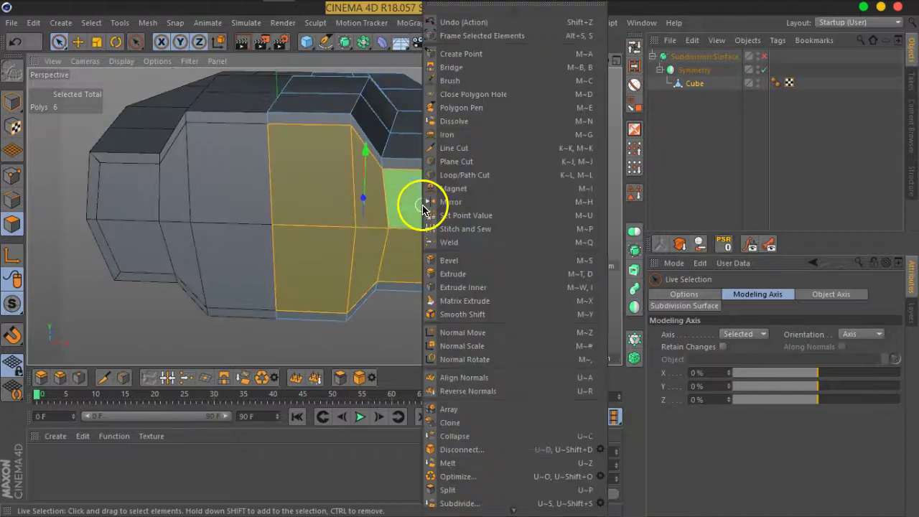
pyautogui.click(488, 287)
pyautogui.moveTo(513, 215)
pyautogui.keyDown('alt'); pyautogui.mouseDown()
pyautogui.moveTo(481, 248)
pyautogui.moveTo(520, 236)
pyautogui.mouseUp(); pyautogui.keyUp('alt')
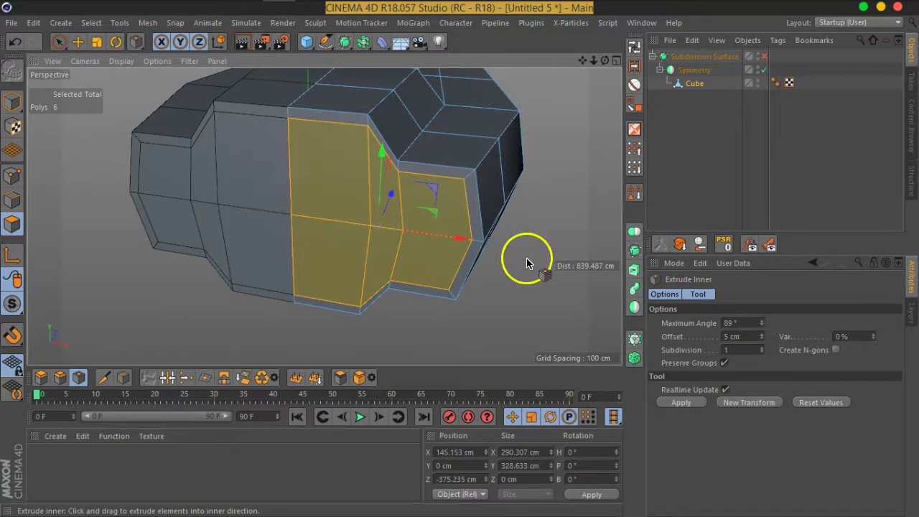
pyautogui.moveTo(546, 285); pyautogui.dragTo(288, 300)
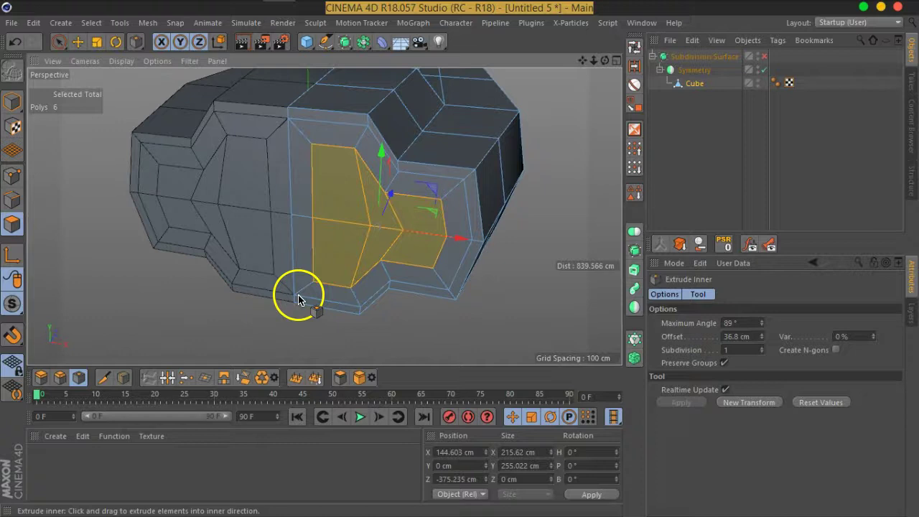
# Extrude the inset side faces -22.6 cm into the body to form a recess.
pyautogui.rightClick(340, 266)
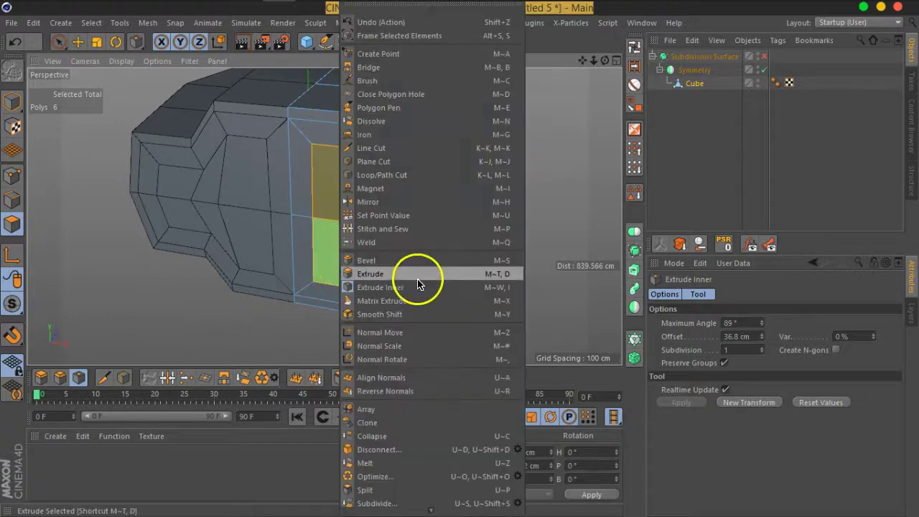
pyautogui.click(402, 270)
pyautogui.moveTo(404, 314); pyautogui.dragTo(73, 325)
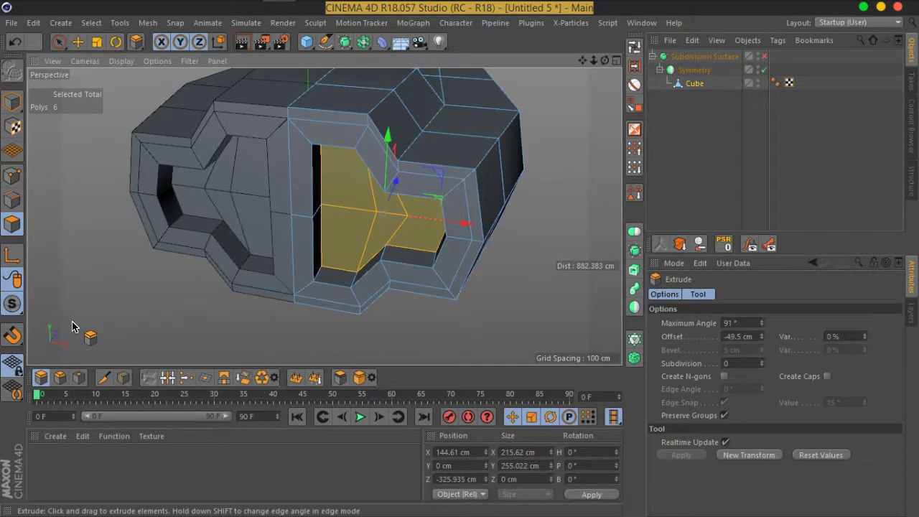
pyautogui.moveTo(304, 260)
pyautogui.keyDown('alt'); pyautogui.mouseDown()
pyautogui.moveTo(479, 246)
pyautogui.moveTo(333, 228)
pyautogui.moveTo(334, 216)
pyautogui.moveTo(401, 242)
pyautogui.moveTo(369, 240)
pyautogui.moveTo(410, 215)
pyautogui.moveTo(364, 233)
pyautogui.moveTo(304, 232)
pyautogui.moveTo(292, 208)
pyautogui.moveTo(390, 199)
pyautogui.moveTo(390, 207)
pyautogui.moveTo(309, 208)
pyautogui.moveTo(328, 170)
pyautogui.moveTo(328, 212)
pyautogui.moveTo(344, 209)
pyautogui.mouseUp(); pyautogui.keyUp('alt')
pyautogui.moveTo(431, 217)
pyautogui.keyDown('alt'); pyautogui.mouseDown()
pyautogui.moveTo(372, 230)
pyautogui.moveTo(369, 201)
pyautogui.mouseUp(); pyautogui.keyUp('alt')
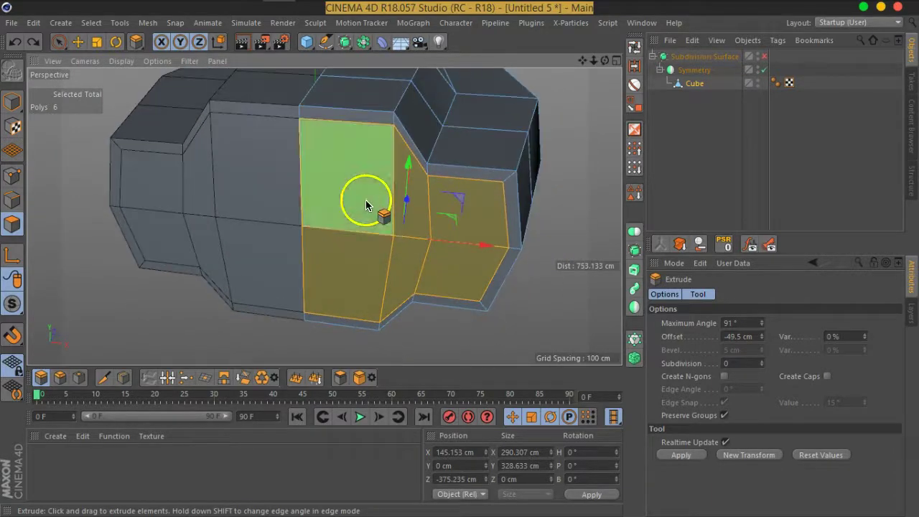
pyautogui.moveTo(370, 262)
pyautogui.mouseDown()
pyautogui.moveTo(155, 270)
pyautogui.moveTo(242, 273)
pyautogui.moveTo(255, 255)
pyautogui.moveTo(219, 263)
pyautogui.moveTo(324, 281)
pyautogui.moveTo(433, 258)
pyautogui.mouseUp()
# Toggle the Symmetry object off and back on to inspect the half and mirrored mesh.
pyautogui.click(763, 70)
pyautogui.moveTo(390, 165)
pyautogui.keyDown('alt'); pyautogui.mouseDown()
pyautogui.moveTo(513, 148)
pyautogui.moveTo(222, 164)
pyautogui.moveTo(562, 154)
pyautogui.mouseUp(); pyautogui.keyUp('alt')
pyautogui.click(763, 70)
pyautogui.keyDown('alt'); pyautogui.moveTo(431, 209); pyautogui.dragTo(334, 203); pyautogui.keyUp('alt')
# Inner-extrude the side panel by a narrow 9.5 cm border.
pyautogui.rightClick(334, 203)
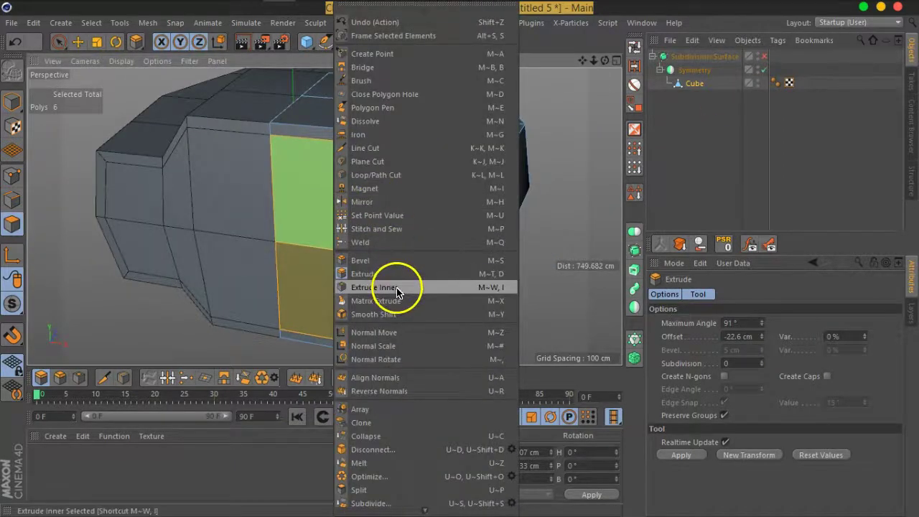
pyautogui.click(398, 292)
pyautogui.moveTo(437, 263)
pyautogui.keyDown('alt'); pyautogui.mouseDown()
pyautogui.moveTo(371, 216)
pyautogui.moveTo(390, 205)
pyautogui.moveTo(359, 225)
pyautogui.mouseUp(); pyautogui.keyUp('alt')
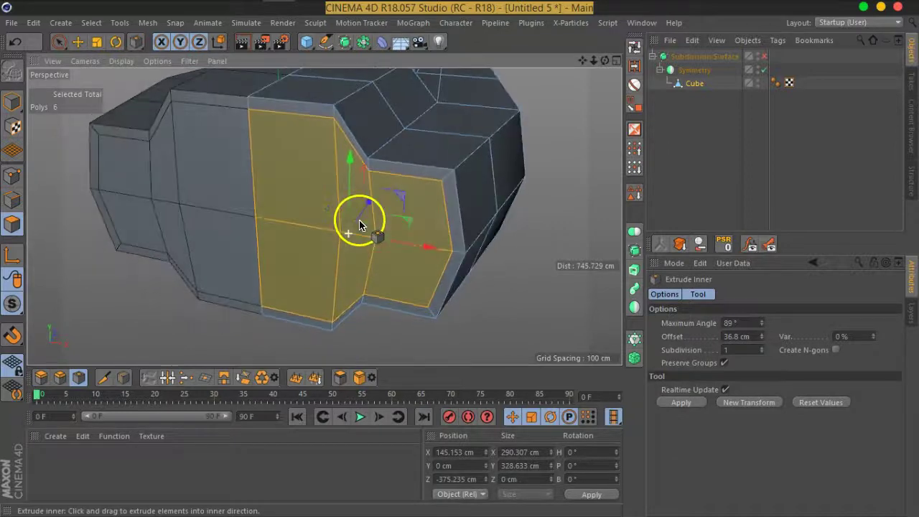
pyautogui.moveTo(411, 273); pyautogui.dragTo(343, 284)
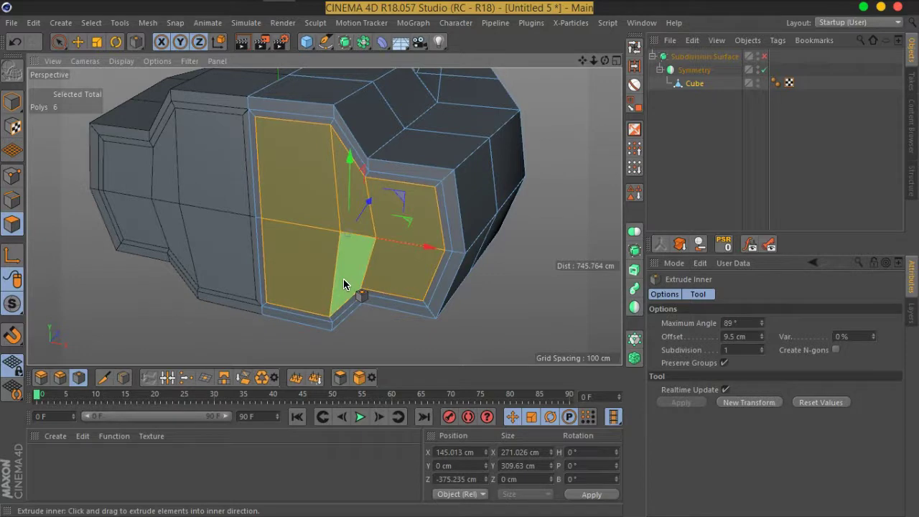
pyautogui.moveTo(343, 279)
pyautogui.keyDown('alt'); pyautogui.mouseDown()
pyautogui.moveTo(273, 263)
pyautogui.moveTo(284, 282)
pyautogui.mouseUp(); pyautogui.keyUp('alt')
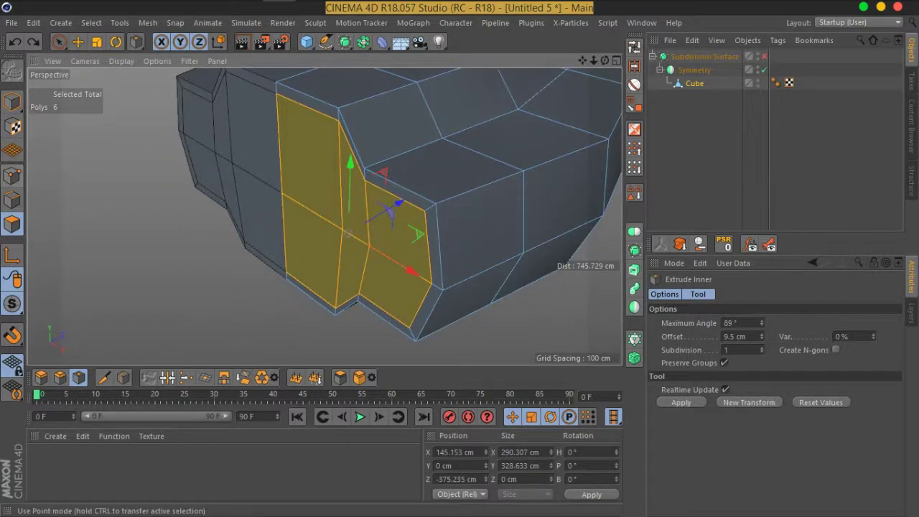
# Shift the left column's two faces along Z, scale them, then reselect all six panel faces.
pyautogui.click(58, 41)
pyautogui.moveTo(314, 168); pyautogui.dragTo(340, 230)
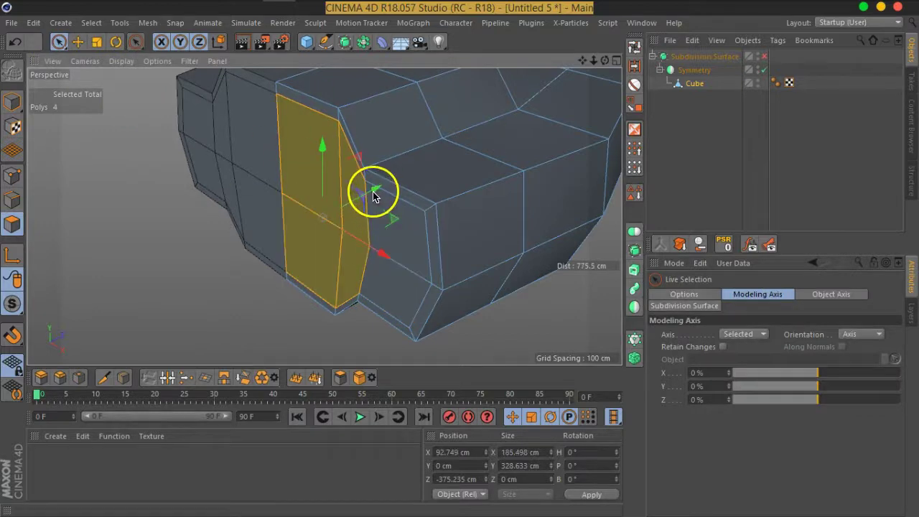
pyautogui.moveTo(297, 170); pyautogui.dragTo(298, 217)
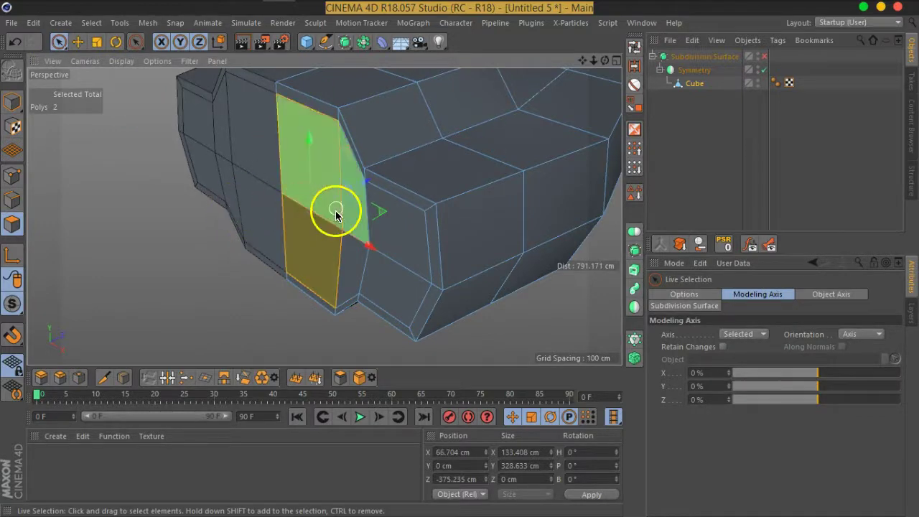
pyautogui.moveTo(361, 185)
pyautogui.mouseDown()
pyautogui.moveTo(334, 206)
pyautogui.moveTo(255, 205)
pyautogui.moveTo(230, 189)
pyautogui.moveTo(166, 69)
pyautogui.mouseUp()
pyautogui.click(99, 44)
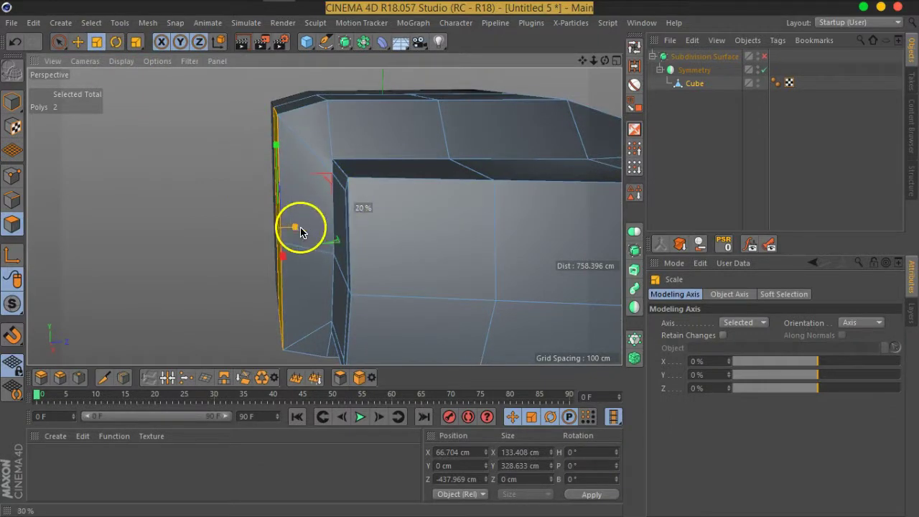
pyautogui.moveTo(179, 222)
pyautogui.keyDown('alt'); pyautogui.mouseDown()
pyautogui.moveTo(195, 237)
pyautogui.moveTo(405, 236)
pyautogui.moveTo(314, 232)
pyautogui.moveTo(273, 215)
pyautogui.moveTo(365, 261)
pyautogui.moveTo(308, 248)
pyautogui.moveTo(281, 255)
pyautogui.mouseUp(); pyautogui.keyUp('alt')
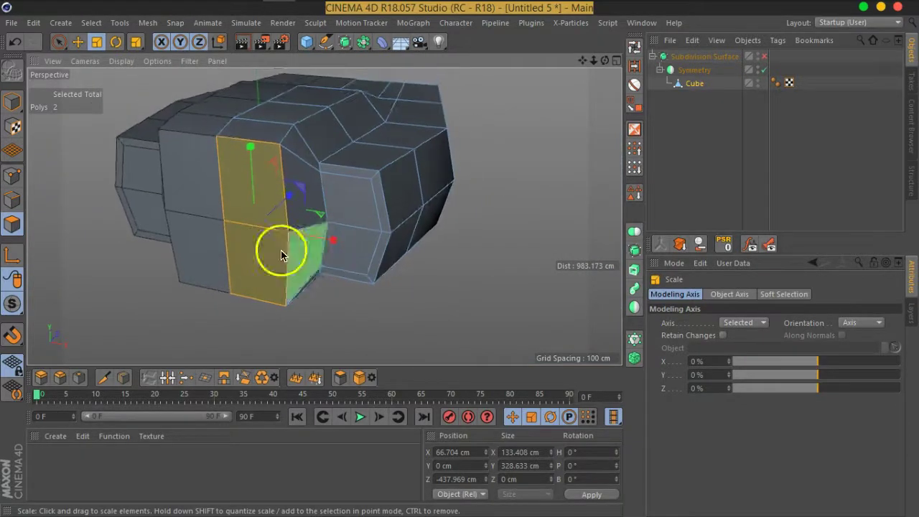
pyautogui.click(59, 43)
pyautogui.keyDown('shift'); pyautogui.moveTo(297, 216); pyautogui.dragTo(323, 229); pyautogui.keyUp('shift')
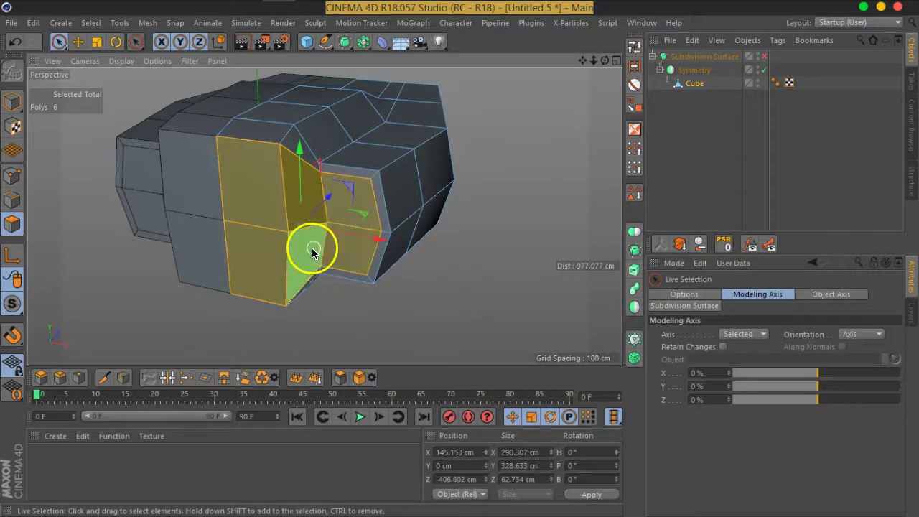
# Inset the six panel faces again and extrude them deep into the body.
pyautogui.rightClick(312, 251)
pyautogui.click(369, 288)
pyautogui.moveTo(427, 297)
pyautogui.mouseDown()
pyautogui.moveTo(390, 300)
pyautogui.moveTo(412, 298)
pyautogui.moveTo(401, 300)
pyautogui.mouseUp()
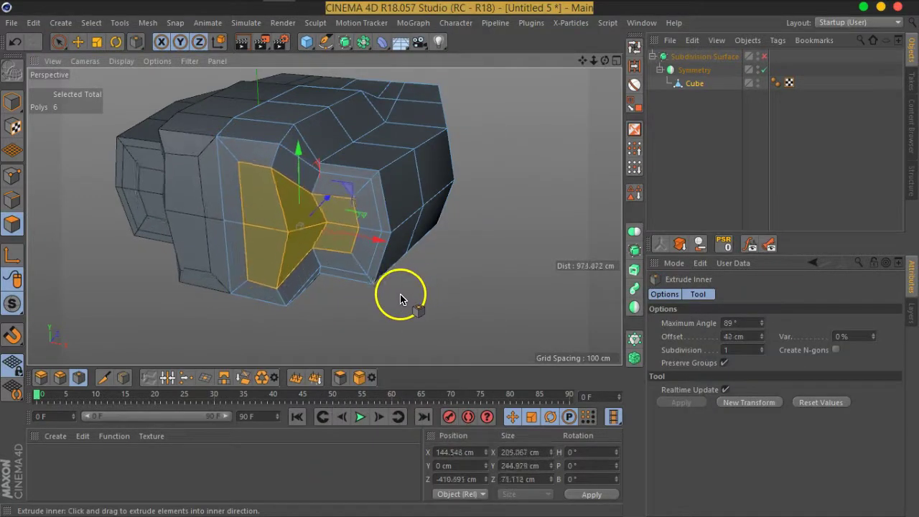
pyautogui.rightClick(397, 299)
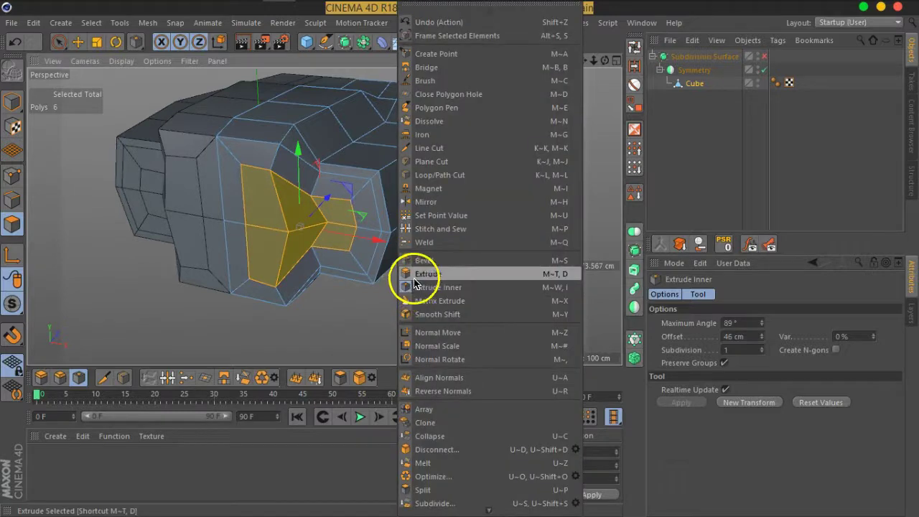
pyautogui.click(397, 276)
pyautogui.moveTo(416, 287)
pyautogui.mouseDown()
pyautogui.moveTo(387, 295)
pyautogui.moveTo(335, 267)
pyautogui.moveTo(291, 211)
pyautogui.mouseUp()
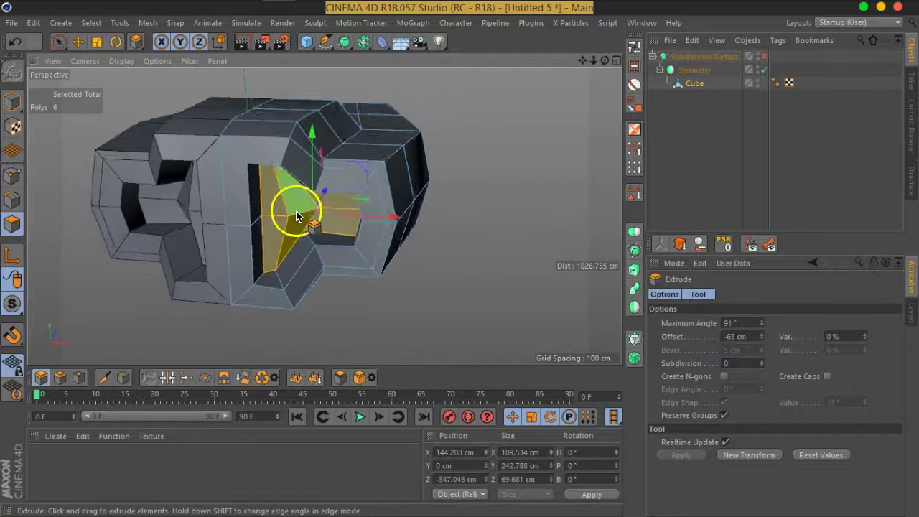
pyautogui.keyDown('alt'); pyautogui.moveTo(292, 211); pyautogui.dragTo(349, 267, button='right'); pyautogui.keyUp('alt')
pyautogui.moveTo(350, 267)
pyautogui.keyDown('alt'); pyautogui.mouseDown()
pyautogui.moveTo(382, 242)
pyautogui.moveTo(365, 226)
pyautogui.mouseUp(); pyautogui.keyUp('alt')
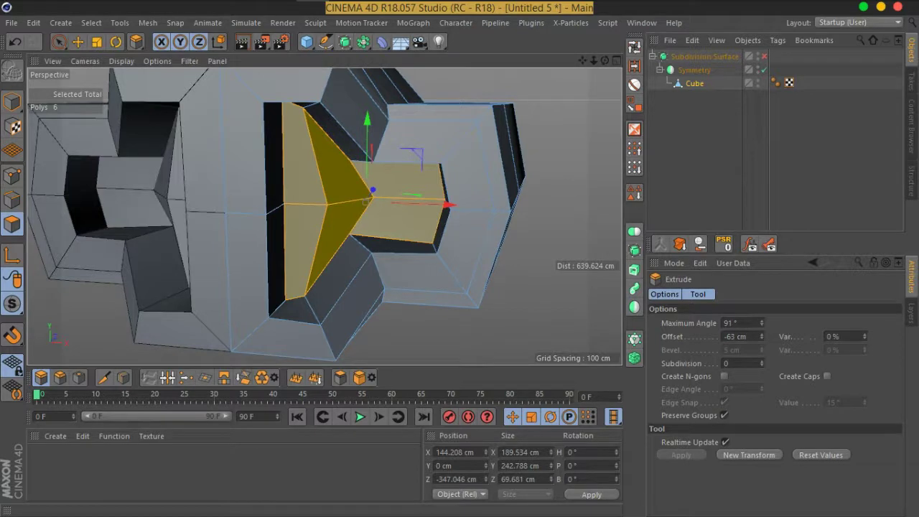
# Inset the recess floor by a further thin 9.9 cm border.
pyautogui.rightClick(391, 238)
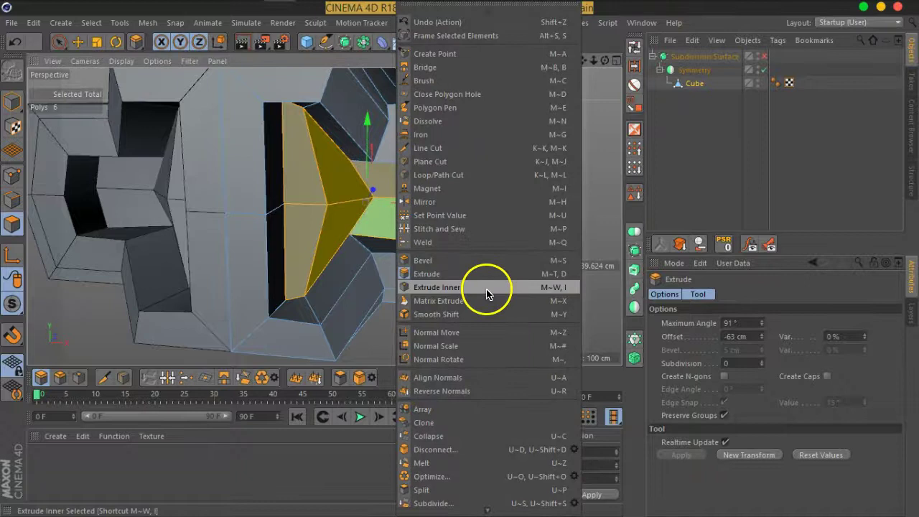
pyautogui.click(486, 293)
pyautogui.moveTo(342, 300)
pyautogui.keyDown('alt'); pyautogui.mouseDown()
pyautogui.moveTo(328, 319)
pyautogui.moveTo(322, 281)
pyautogui.moveTo(359, 252)
pyautogui.moveTo(361, 279)
pyautogui.moveTo(366, 263)
pyautogui.moveTo(396, 264)
pyautogui.moveTo(346, 276)
pyautogui.mouseUp(); pyautogui.keyUp('alt')
pyautogui.scroll(2, 365, 258)
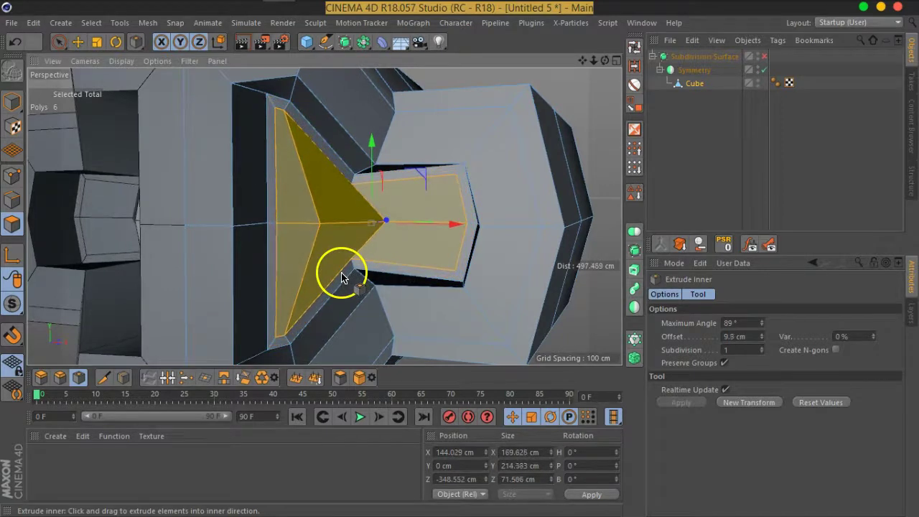
pyautogui.moveTo(341, 278)
pyautogui.mouseDown()
pyautogui.moveTo(335, 263)
pyautogui.moveTo(342, 266)
pyautogui.moveTo(203, 297)
pyautogui.moveTo(231, 291)
pyautogui.mouseUp()
# Extrude the recess floor -12 cm inward and delete its faces, opening a hole through the body.
pyautogui.rightClick(335, 263)
pyautogui.click(356, 271)
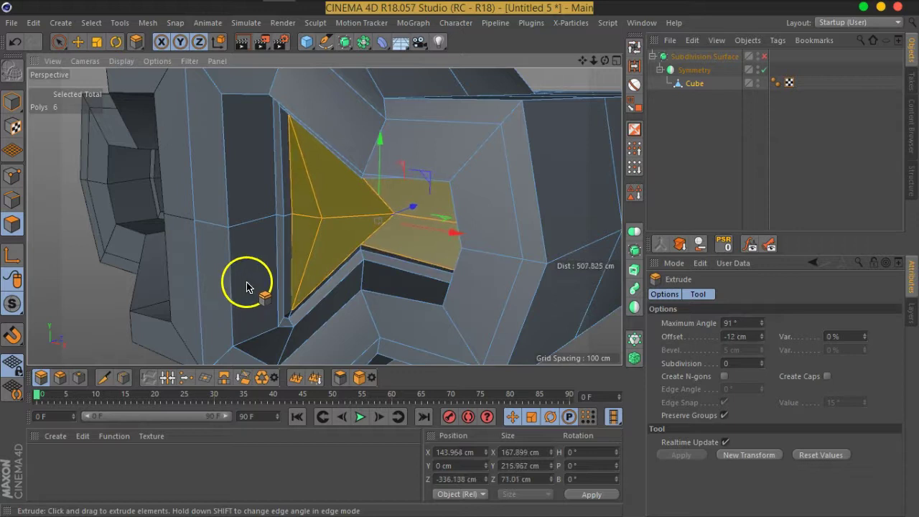
pyautogui.scroll(2, 294, 300)
pyautogui.scroll(2, 353, 269)
pyautogui.scroll(2, 335, 255)
pyautogui.scroll(2, 338, 281)
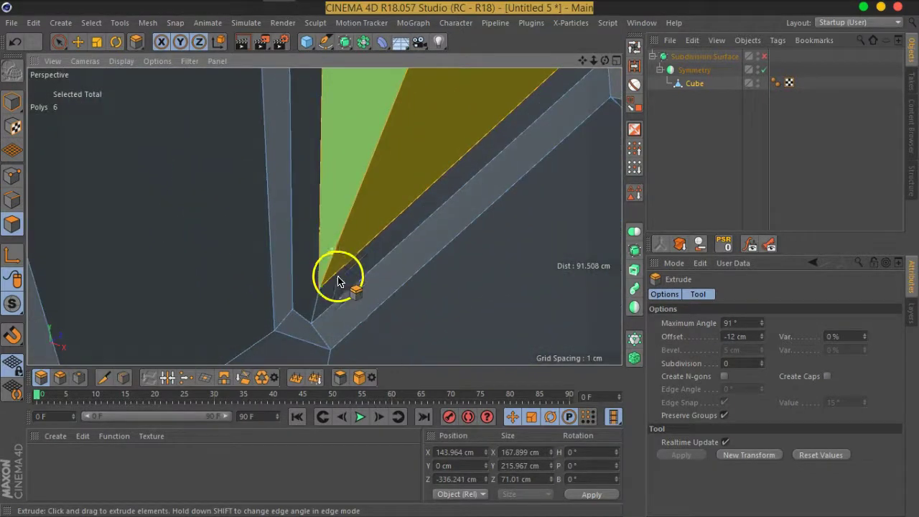
pyautogui.scroll(-2, 338, 281)
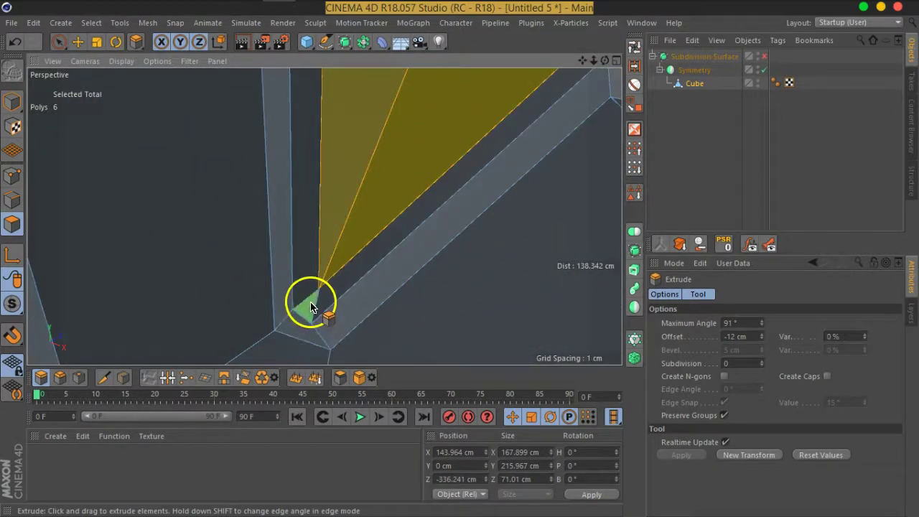
pyautogui.scroll(-3, 379, 215)
pyautogui.scroll(-3, 375, 214)
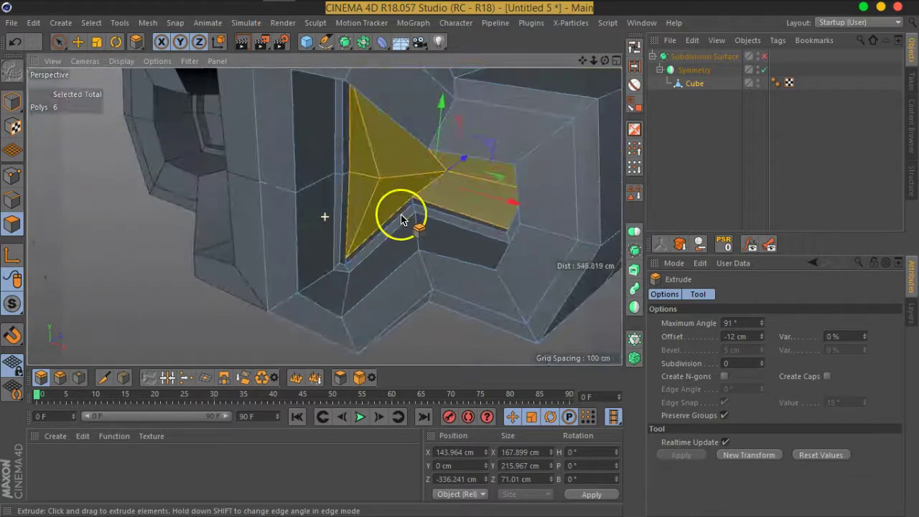
pyautogui.press('Delete')
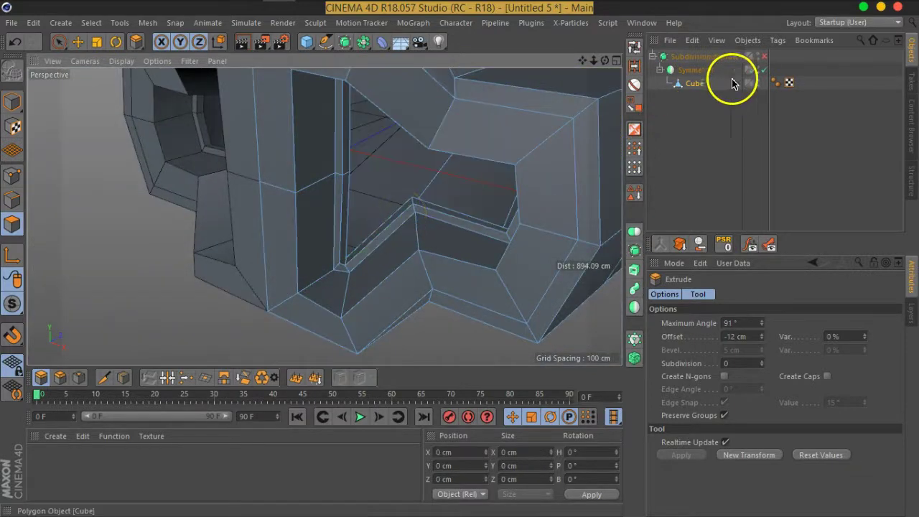
# Turn on subdivision smoothing and inspect the smoothed model.
pyautogui.click(765, 56)
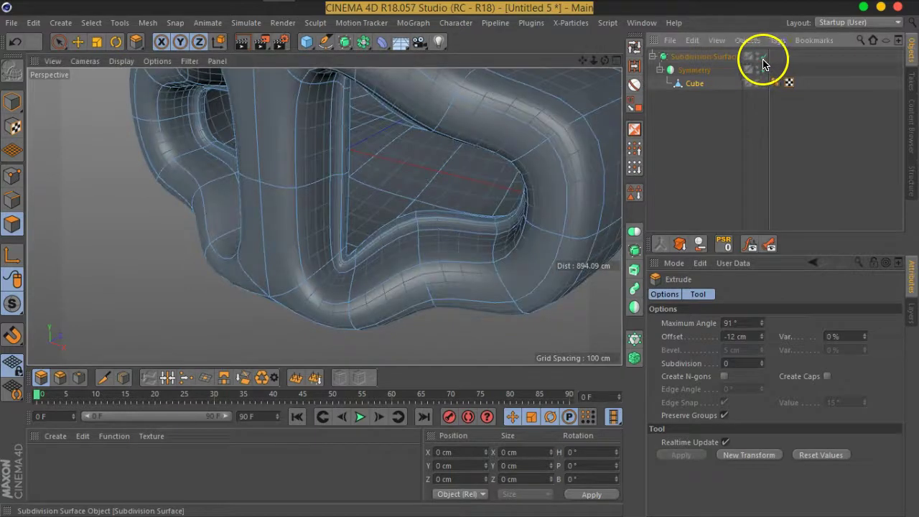
pyautogui.scroll(-2, 431, 194)
pyautogui.scroll(-2, 338, 227)
pyautogui.moveTo(338, 227)
pyautogui.keyDown('alt'); pyautogui.mouseDown()
pyautogui.moveTo(447, 206)
pyautogui.moveTo(462, 216)
pyautogui.moveTo(261, 242)
pyautogui.moveTo(61, 242)
pyautogui.moveTo(428, 187)
pyautogui.moveTo(411, 201)
pyautogui.moveTo(386, 195)
pyautogui.moveTo(349, 266)
pyautogui.mouseUp(); pyautogui.keyUp('alt')
pyautogui.scroll(5, 428, 187)
pyautogui.scroll(-4, 433, 158)
# Select all mesh points and merge overlapping ones to clean the mesh.
pyautogui.click(11, 177)
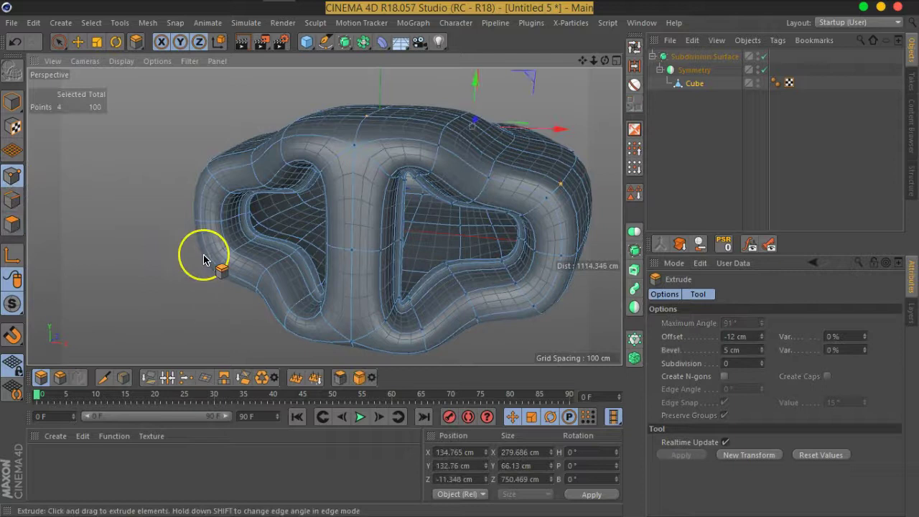
pyautogui.hotkey('ctrl', 'a')
pyautogui.rightClick(203, 259)
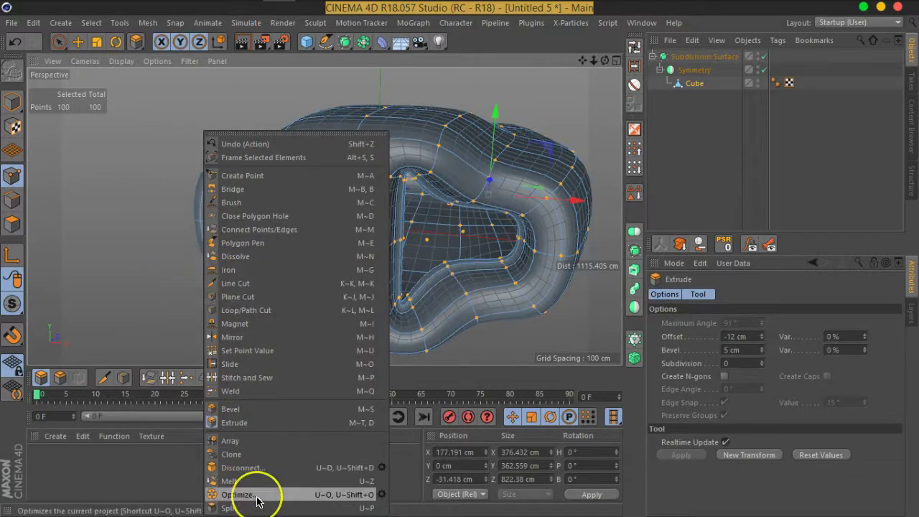
pyautogui.click(259, 502)
# Turn subdivision smoothing off and make the Cube mesh active again.
pyautogui.click(765, 115)
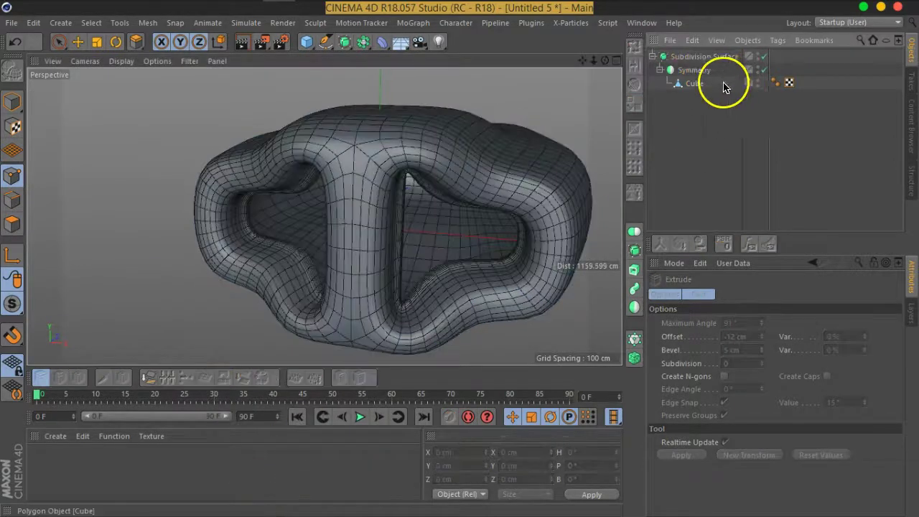
pyautogui.click(764, 57)
pyautogui.moveTo(472, 226)
pyautogui.keyDown('alt'); pyautogui.mouseDown()
pyautogui.moveTo(390, 148)
pyautogui.moveTo(475, 160)
pyautogui.moveTo(498, 175)
pyautogui.moveTo(427, 193)
pyautogui.moveTo(378, 185)
pyautogui.moveTo(473, 246)
pyautogui.moveTo(423, 207)
pyautogui.moveTo(511, 196)
pyautogui.moveTo(416, 194)
pyautogui.moveTo(340, 166)
pyautogui.mouseUp(); pyautogui.keyUp('alt')
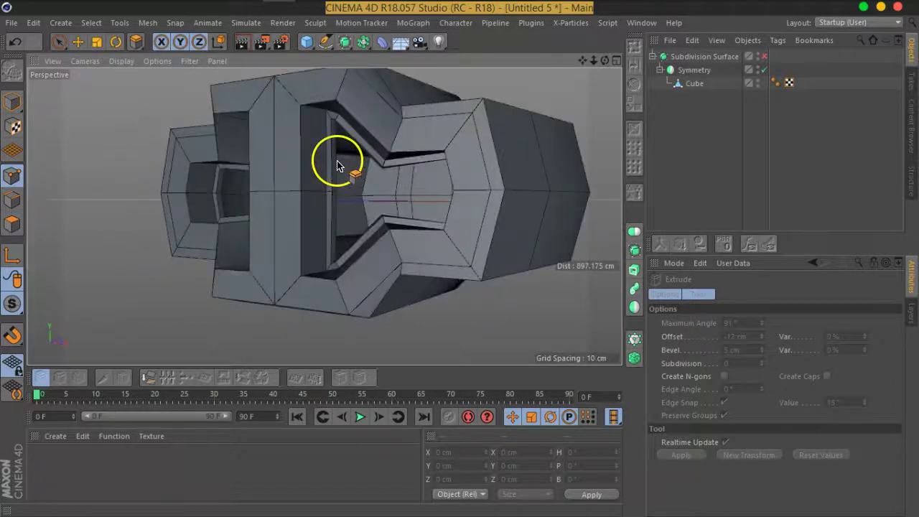
pyautogui.click(694, 84)
# Add two edge loops across the side panel with Loop/Path Cut.
pyautogui.rightClick(344, 193)
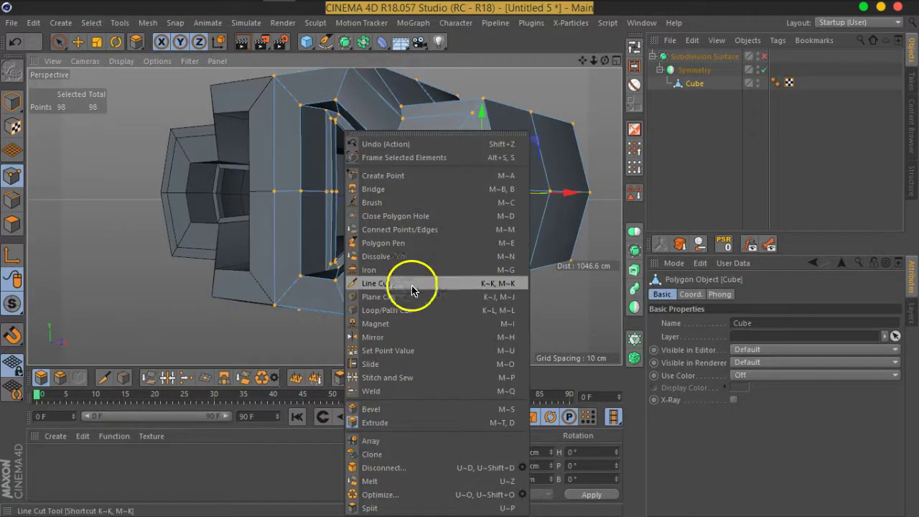
pyautogui.click(381, 310)
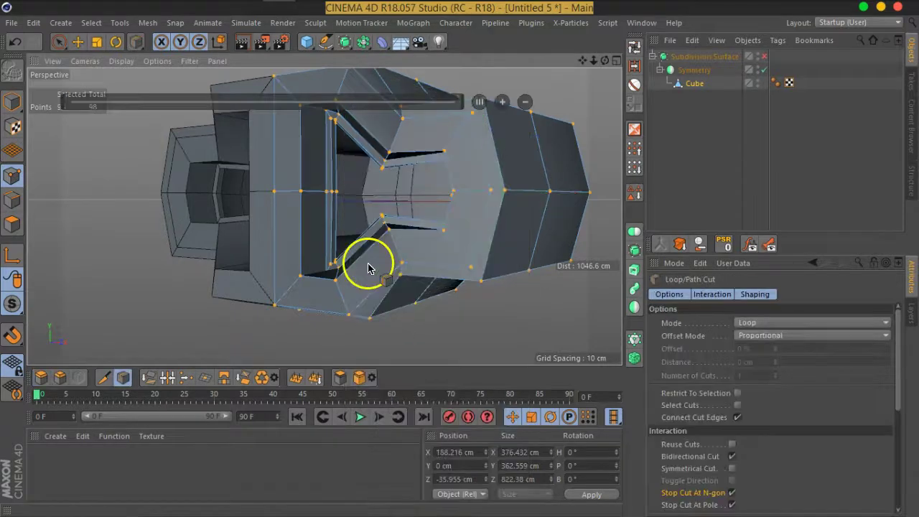
pyautogui.scroll(2, 401, 232)
pyautogui.scroll(2, 389, 210)
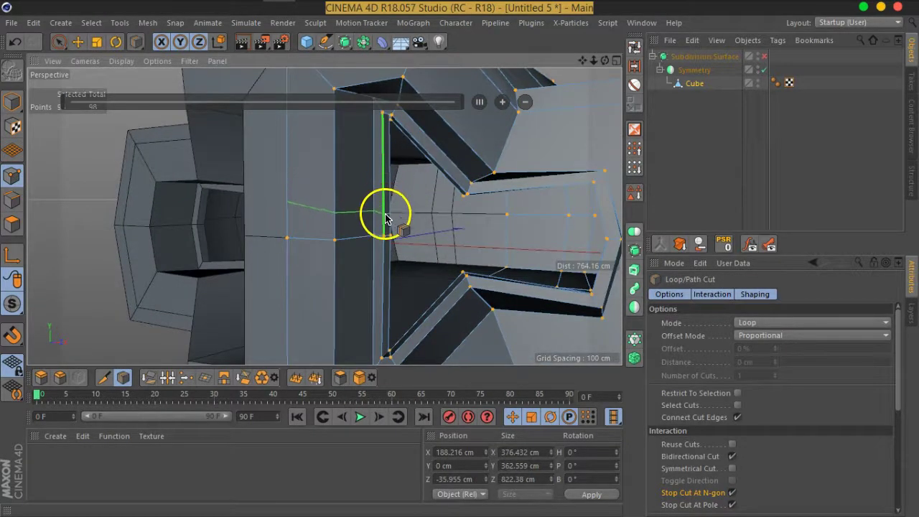
pyautogui.click(385, 212)
pyautogui.keyDown('alt'); pyautogui.moveTo(385, 214); pyautogui.dragTo(386, 233); pyautogui.keyUp('alt')
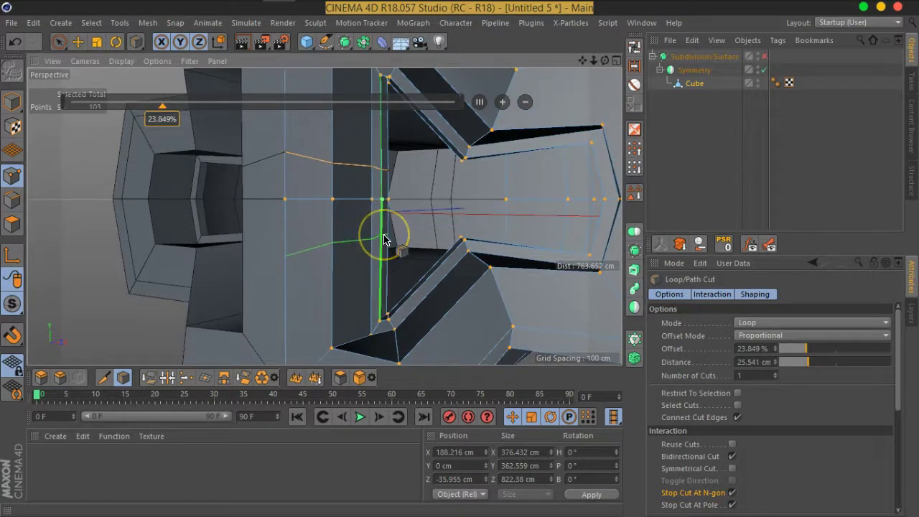
pyautogui.click(385, 239)
# Add four support loops around the recessed frame, bringing the mesh to 156 points.
pyautogui.keyDown('alt'); pyautogui.moveTo(381, 247); pyautogui.dragTo(403, 200); pyautogui.keyUp('alt')
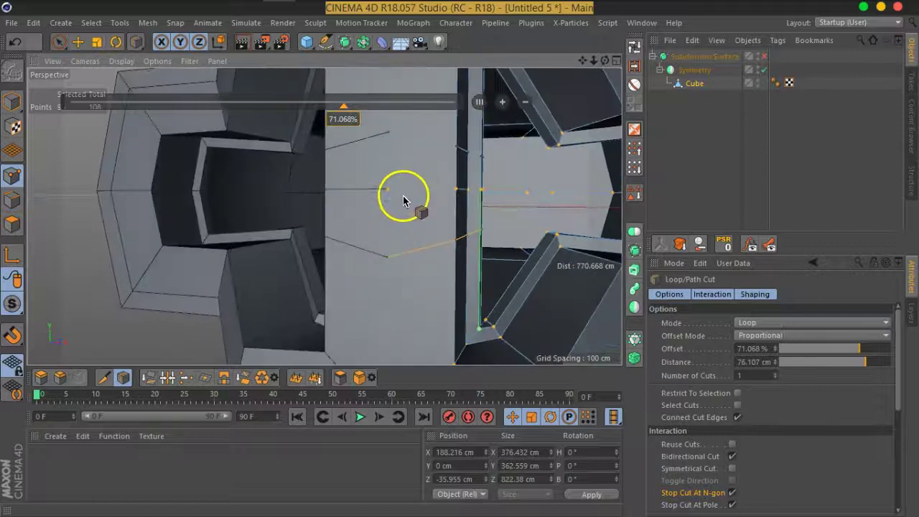
pyautogui.scroll(-5, 400, 202)
pyautogui.keyDown('alt'); pyautogui.moveTo(452, 180); pyautogui.dragTo(324, 235); pyautogui.keyUp('alt')
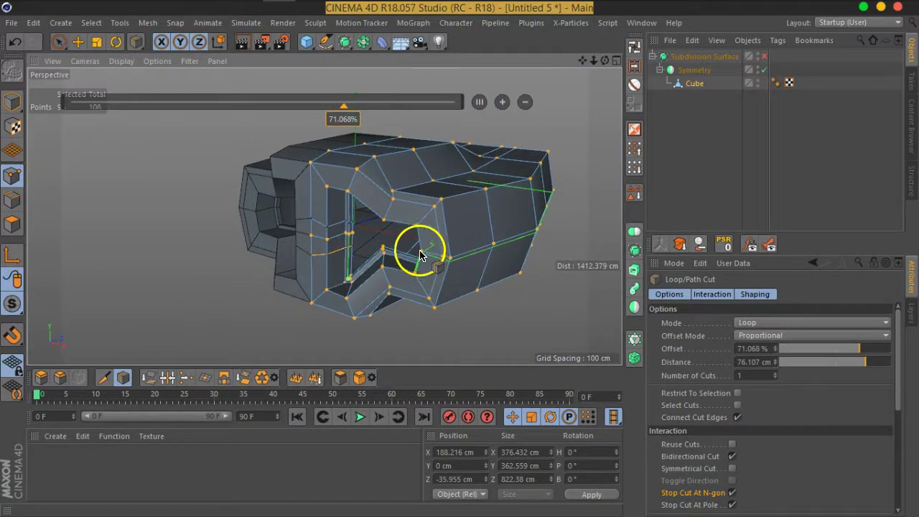
pyautogui.moveTo(425, 240)
pyautogui.keyDown('alt'); pyautogui.mouseDown()
pyautogui.moveTo(509, 230)
pyautogui.moveTo(403, 220)
pyautogui.moveTo(302, 232)
pyautogui.moveTo(420, 237)
pyautogui.moveTo(452, 211)
pyautogui.moveTo(396, 214)
pyautogui.moveTo(507, 246)
pyautogui.moveTo(366, 209)
pyautogui.moveTo(366, 257)
pyautogui.moveTo(453, 273)
pyautogui.moveTo(434, 248)
pyautogui.moveTo(352, 258)
pyautogui.moveTo(368, 263)
pyautogui.mouseUp(); pyautogui.keyUp('alt')
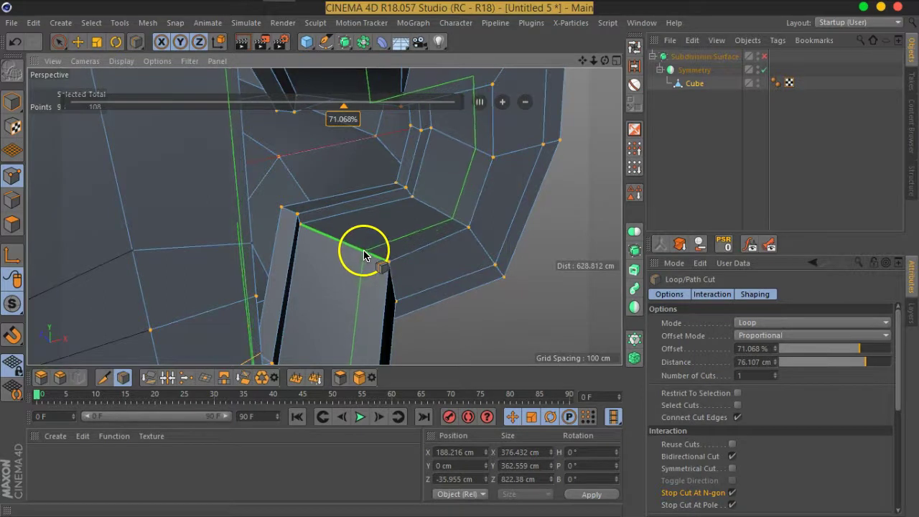
pyautogui.click(360, 252)
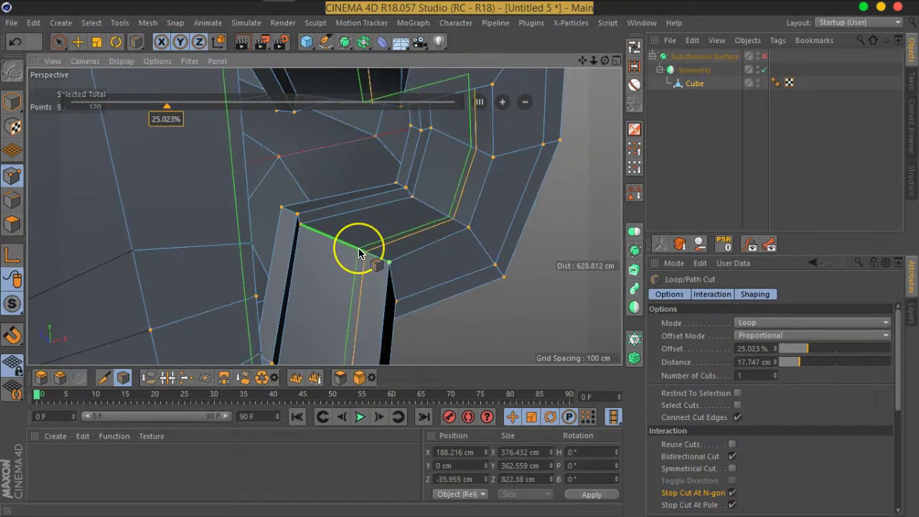
pyautogui.click(334, 237)
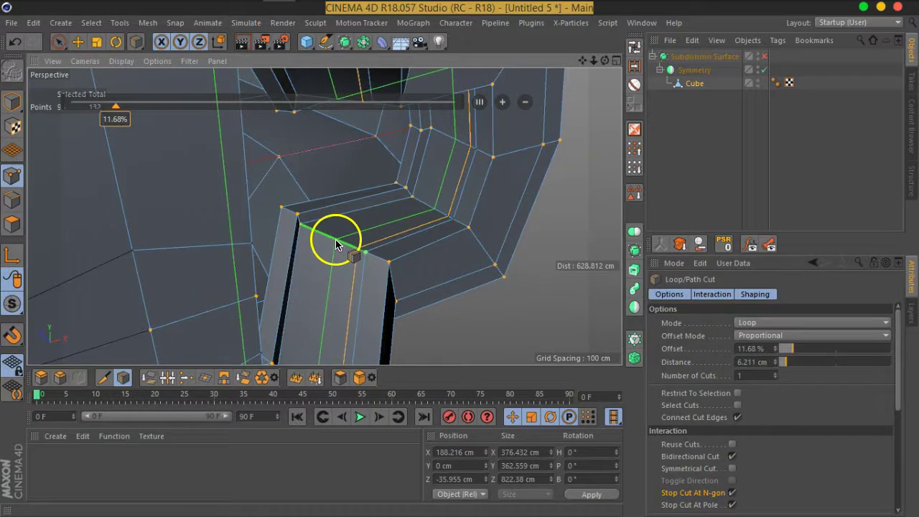
pyautogui.click(333, 237)
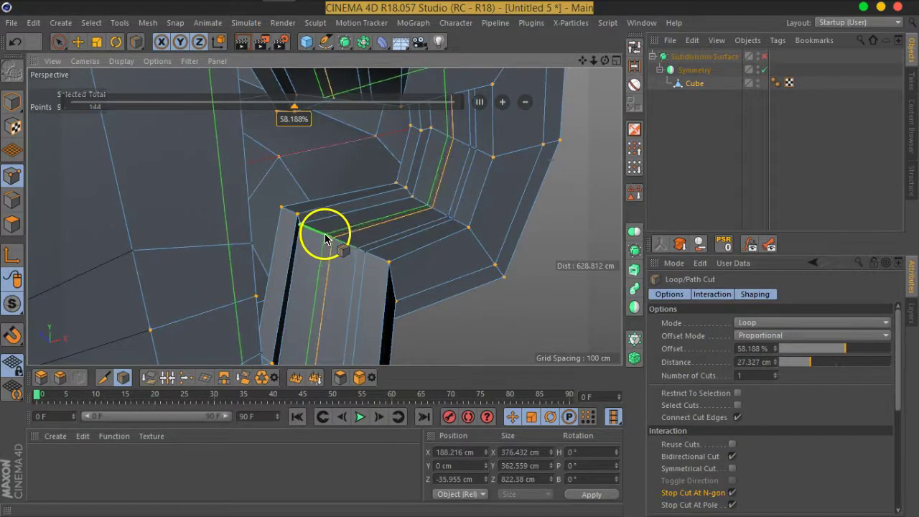
pyautogui.click(323, 232)
pyautogui.click(13, 223)
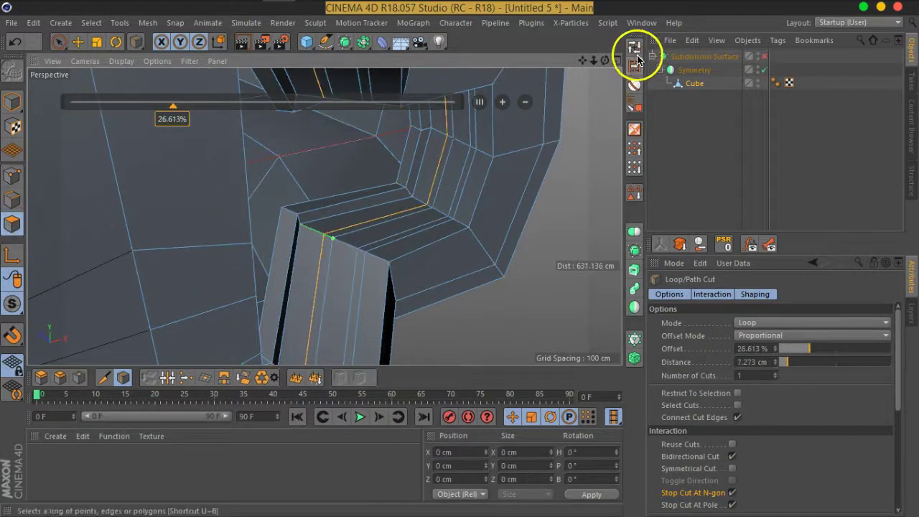
# Loop-select two polygon strips along the frame and extrude them outward by 7.3 cm.
pyautogui.click(635, 47)
pyautogui.click(360, 254)
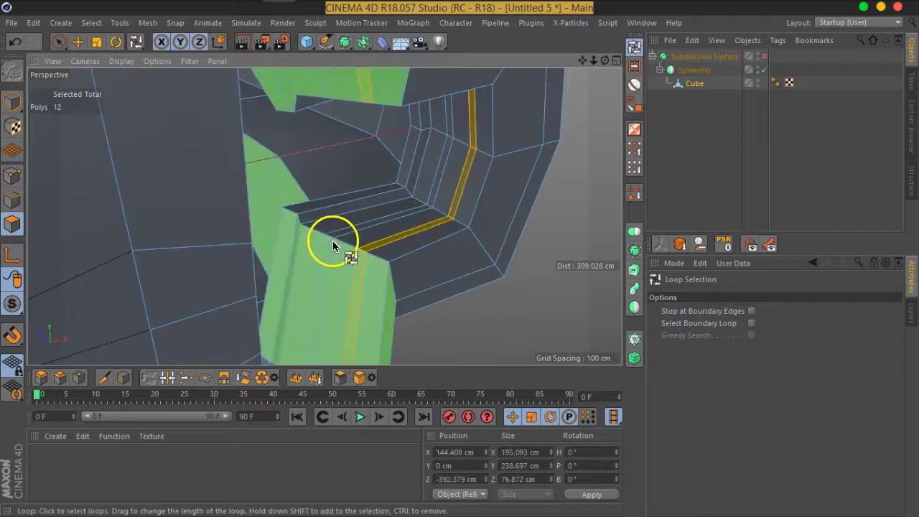
pyautogui.keyDown('shift'); pyautogui.click(331, 245); pyautogui.keyUp('shift')
pyautogui.rightClick(332, 244)
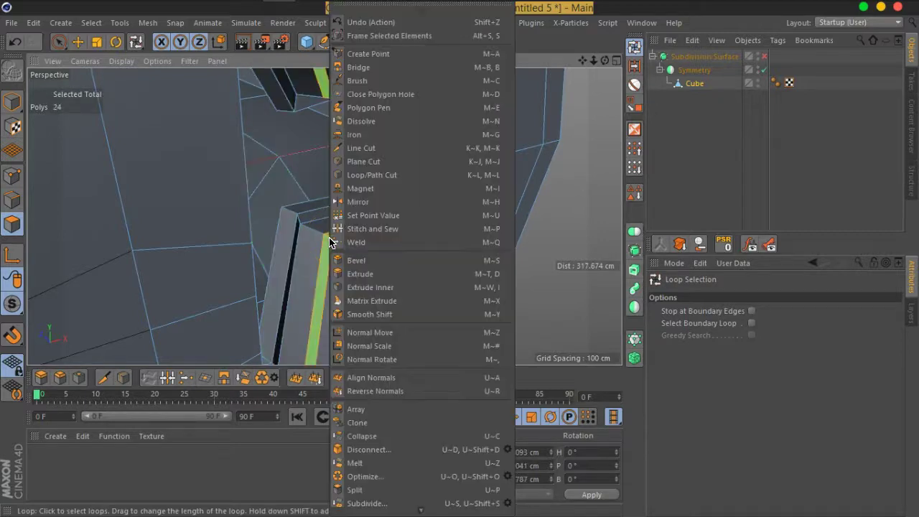
pyautogui.click(409, 276)
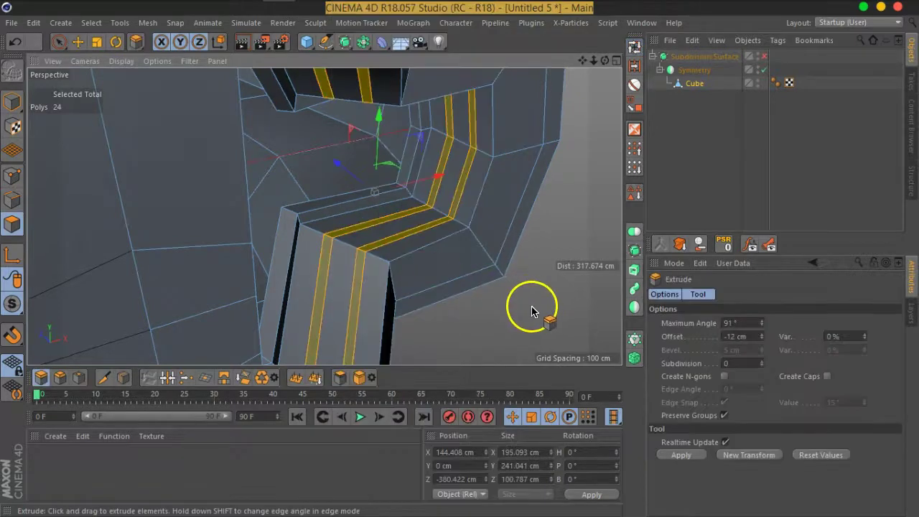
pyautogui.moveTo(533, 312); pyautogui.dragTo(578, 312)
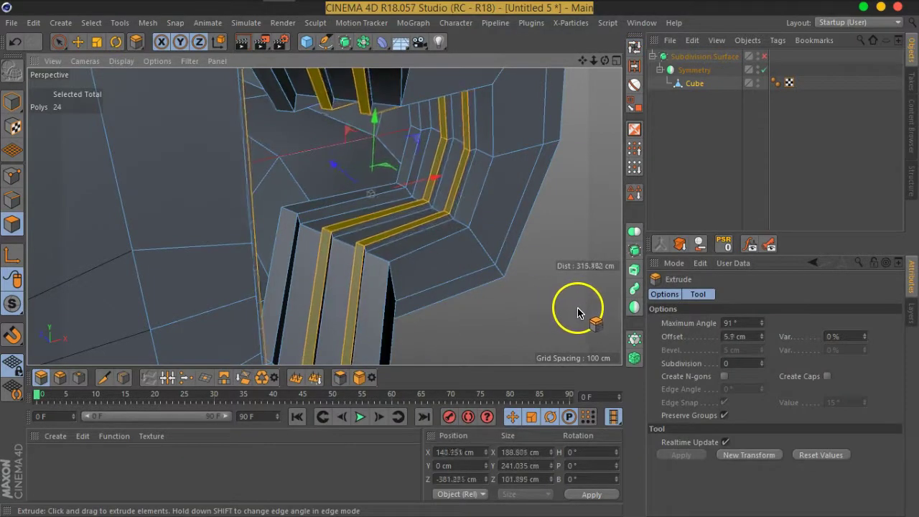
pyautogui.moveTo(578, 313); pyautogui.dragTo(585, 311)
# Inspect the extruded corner and raise the extrude maximum angle to 140°.
pyautogui.moveTo(350, 171)
pyautogui.keyDown('alt'); pyautogui.mouseDown()
pyautogui.moveTo(407, 201)
pyautogui.moveTo(328, 219)
pyautogui.moveTo(255, 164)
pyautogui.moveTo(280, 132)
pyautogui.mouseUp(); pyautogui.keyUp('alt')
pyautogui.scroll(2, 288, 129)
pyautogui.scroll(2, 298, 131)
pyautogui.scroll(2, 345, 169)
pyautogui.scroll(2, 370, 190)
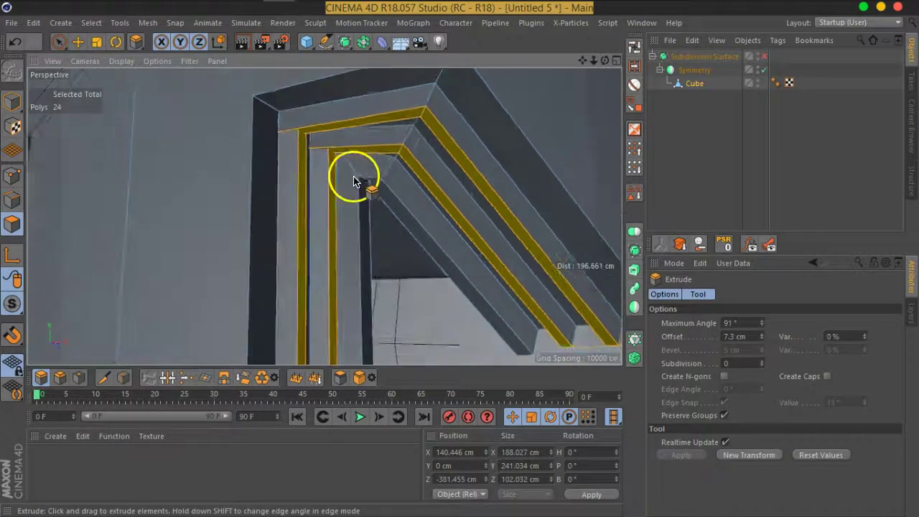
pyautogui.keyDown('alt'); pyautogui.moveTo(338, 195); pyautogui.dragTo(400, 251); pyautogui.keyUp('alt')
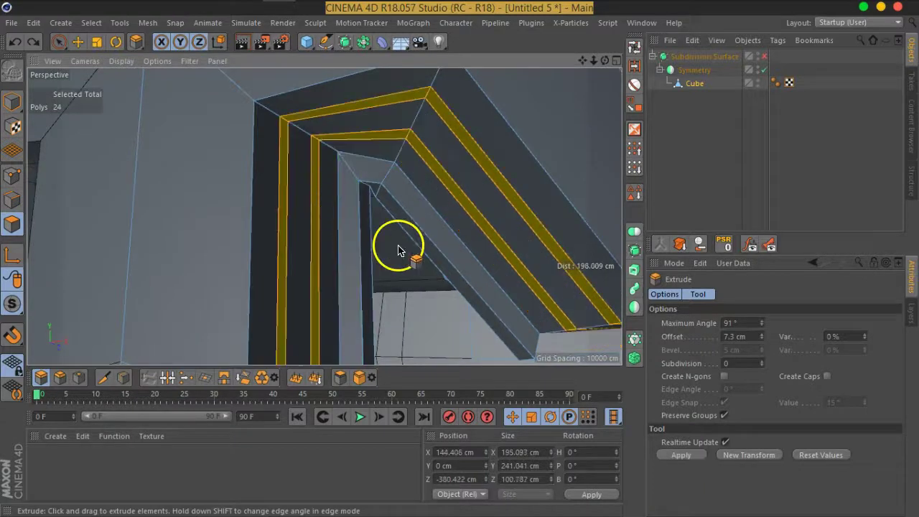
pyautogui.middleClick(400, 251)
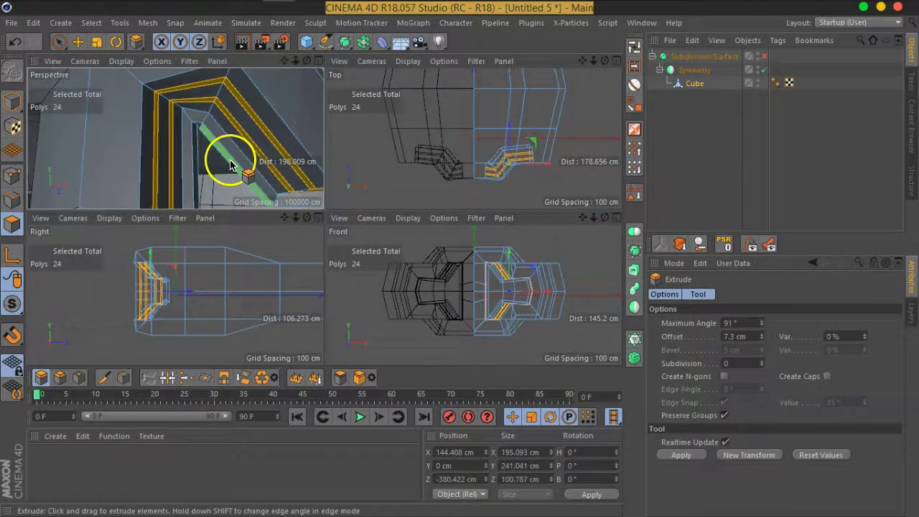
pyautogui.middleClick(230, 165)
pyautogui.moveTo(328, 208)
pyautogui.keyDown('alt'); pyautogui.mouseDown()
pyautogui.moveTo(387, 271)
pyautogui.moveTo(430, 287)
pyautogui.moveTo(375, 267)
pyautogui.mouseUp(); pyautogui.keyUp('alt')
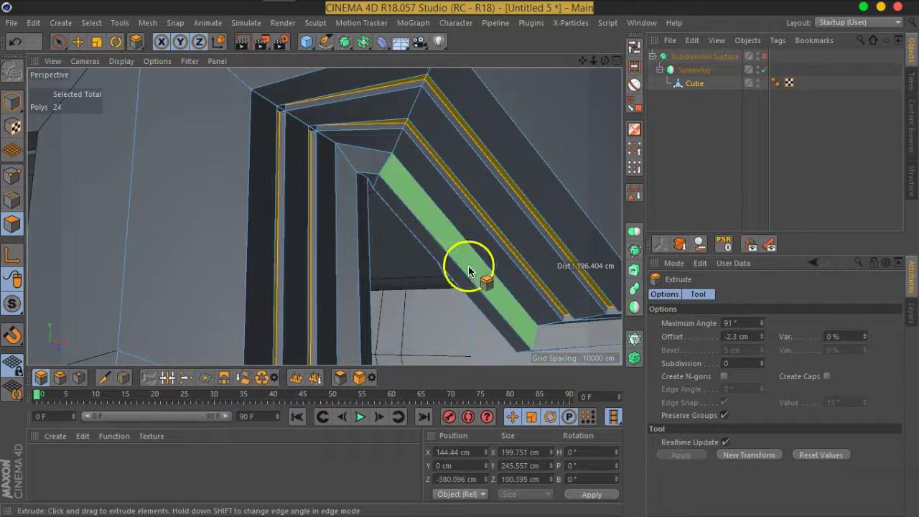
pyautogui.moveTo(762, 324); pyautogui.dragTo(766, 335)
pyautogui.moveTo(460, 216)
pyautogui.keyDown('alt'); pyautogui.mouseDown()
pyautogui.moveTo(379, 210)
pyautogui.moveTo(410, 237)
pyautogui.mouseUp(); pyautogui.keyUp('alt')
pyautogui.click(763, 323)
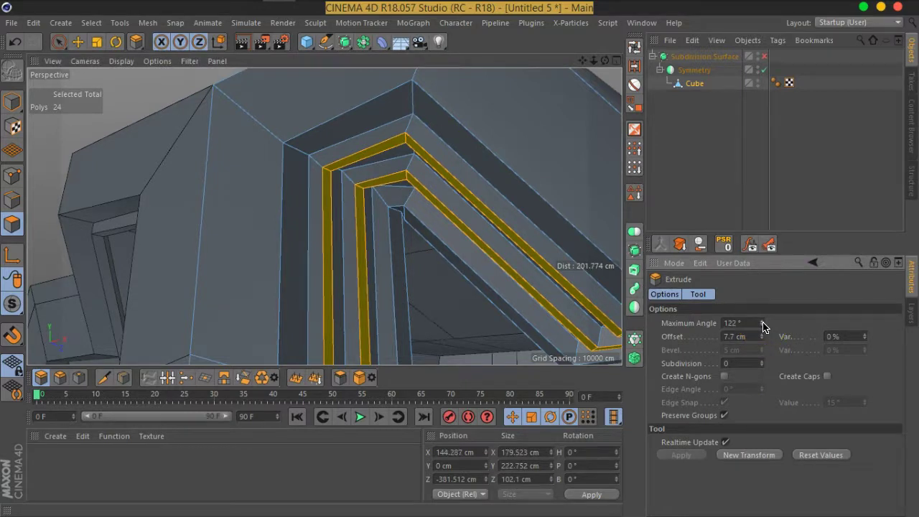
pyautogui.moveTo(763, 327); pyautogui.dragTo(763, 320)
pyautogui.moveTo(616, 303)
pyautogui.keyDown('alt'); pyautogui.mouseDown()
pyautogui.moveTo(434, 271)
pyautogui.moveTo(512, 298)
pyautogui.moveTo(424, 215)
pyautogui.moveTo(390, 240)
pyautogui.moveTo(399, 261)
pyautogui.moveTo(377, 308)
pyautogui.moveTo(421, 189)
pyautogui.moveTo(390, 247)
pyautogui.moveTo(339, 229)
pyautogui.moveTo(283, 247)
pyautogui.moveTo(344, 281)
pyautogui.mouseUp(); pyautogui.keyUp('alt')
pyautogui.scroll(3, 399, 261)
# Inset the strips into thin bands and extrude them inward -4.7 cm to form grooves.
pyautogui.rightClick(324, 217)
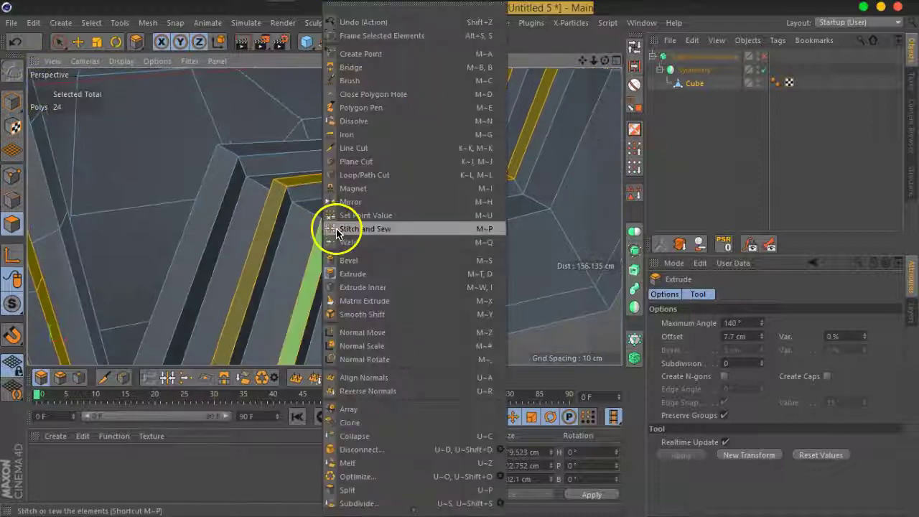
pyautogui.click(383, 289)
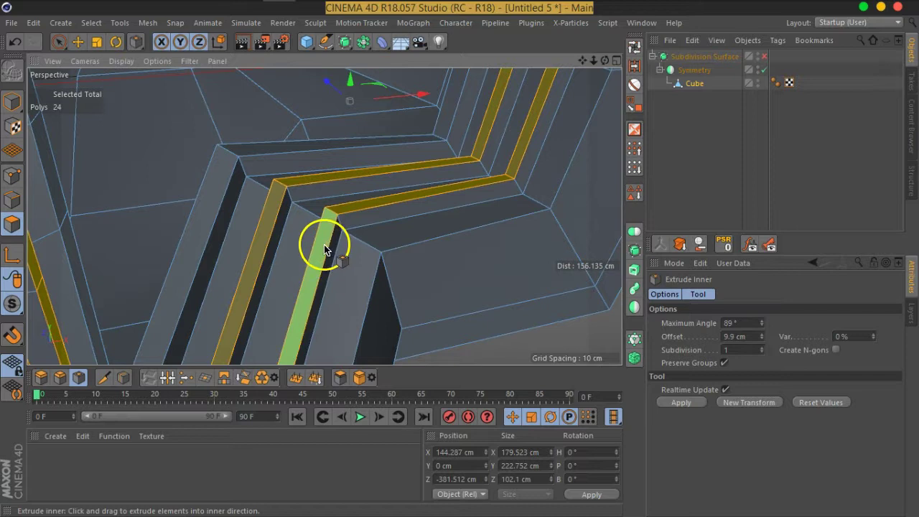
pyautogui.moveTo(325, 249); pyautogui.dragTo(321, 248)
pyautogui.rightClick(319, 248)
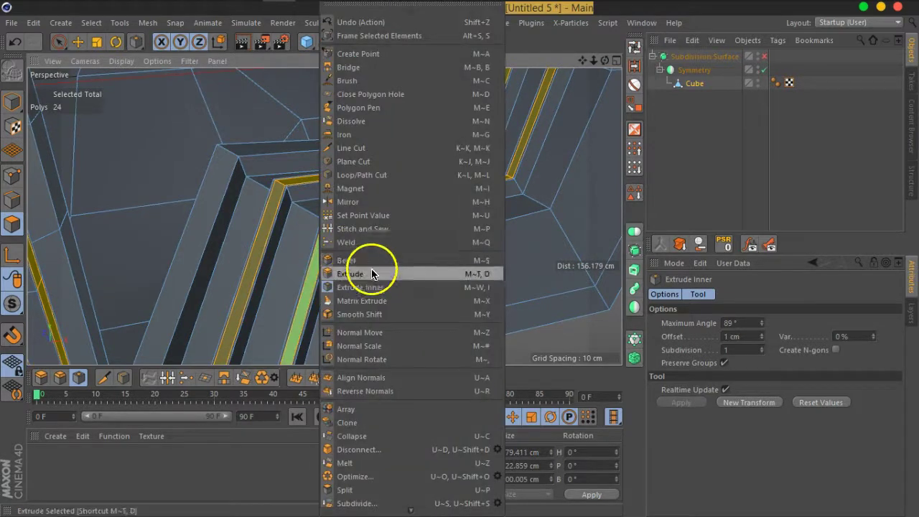
pyautogui.click(374, 214)
pyautogui.moveTo(442, 278); pyautogui.dragTo(412, 273)
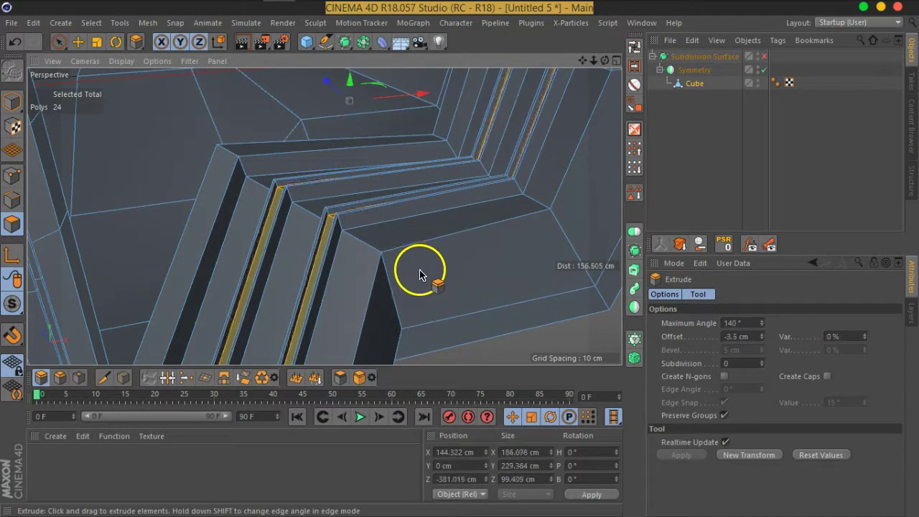
pyautogui.click(690, 146)
# Enable Subdivision Surface, hide the wireframe, and select the Subdivision Surface to view its settings (Editor 3).
pyautogui.click(763, 58)
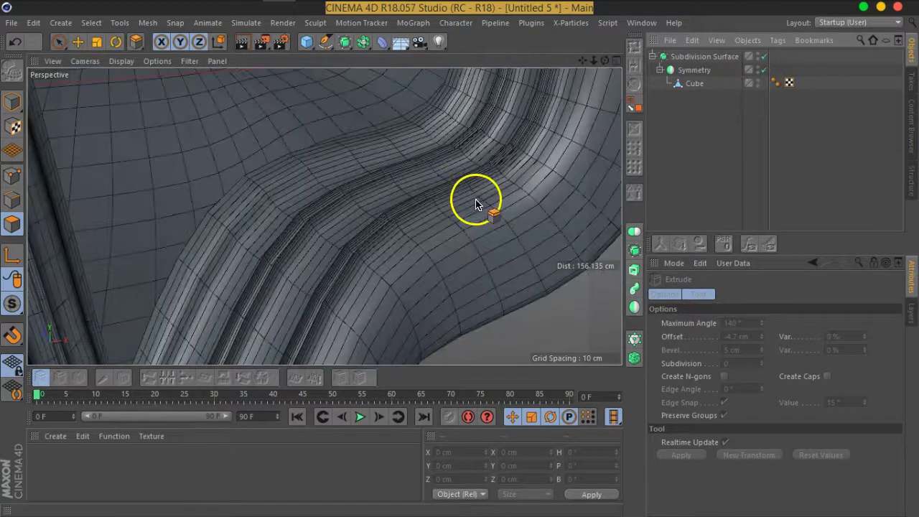
pyautogui.scroll(-2, 392, 213)
pyautogui.scroll(-3, 394, 215)
pyautogui.keyDown('alt'); pyautogui.moveTo(391, 220); pyautogui.dragTo(591, 175); pyautogui.keyUp('alt')
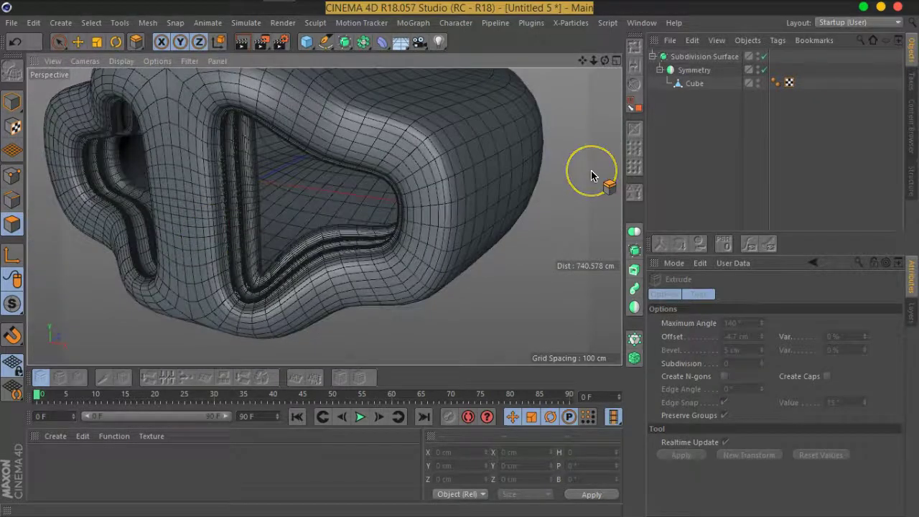
pyautogui.press('n')
pyautogui.press('a')
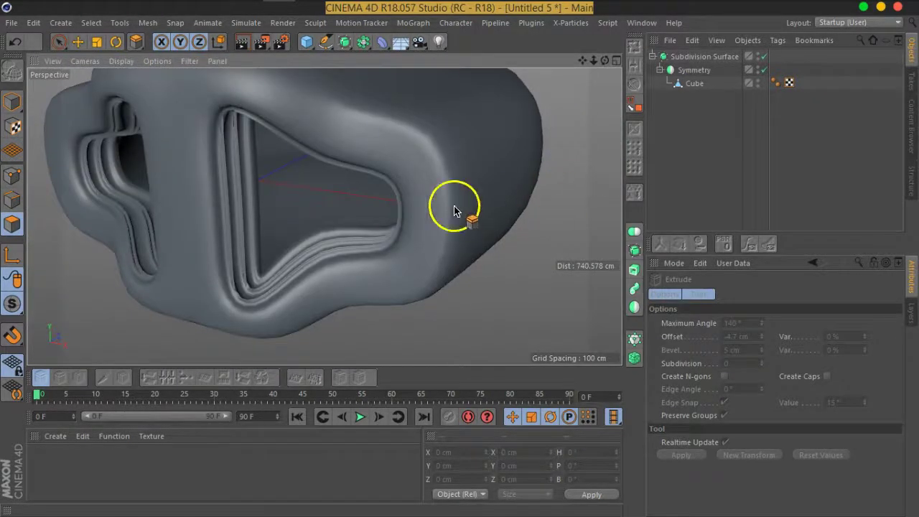
pyautogui.scroll(2, 272, 233)
pyautogui.scroll(2, 246, 260)
pyautogui.scroll(2, 230, 298)
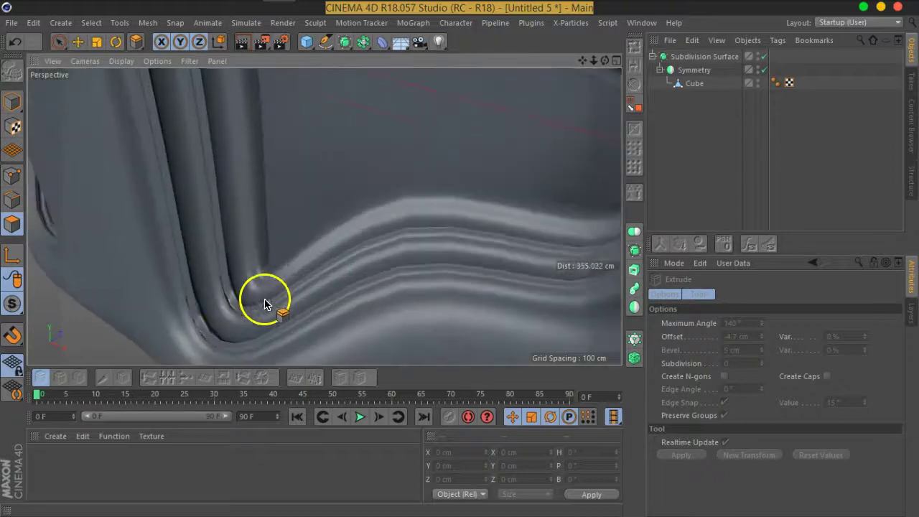
pyautogui.click(707, 58)
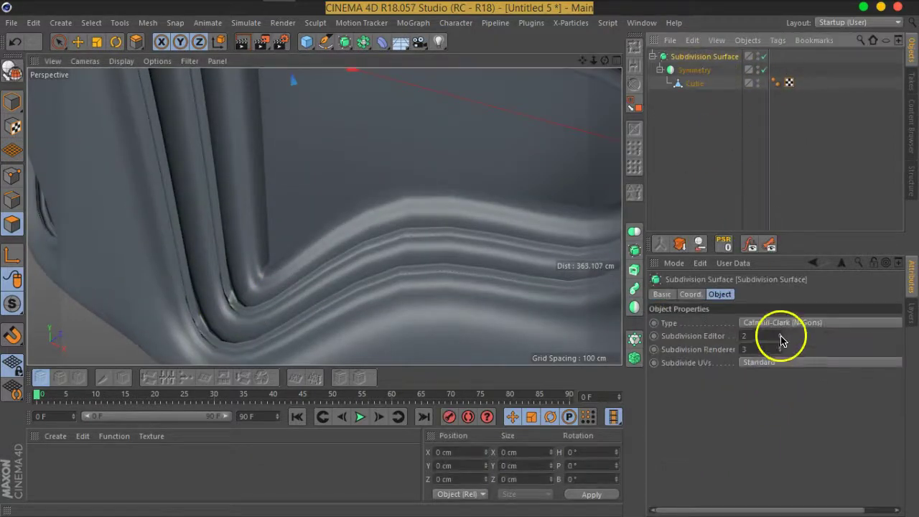
# Select all 618 edges of the cube and Unbreak Phong Shading on them.
pyautogui.click(686, 84)
pyautogui.click(12, 200)
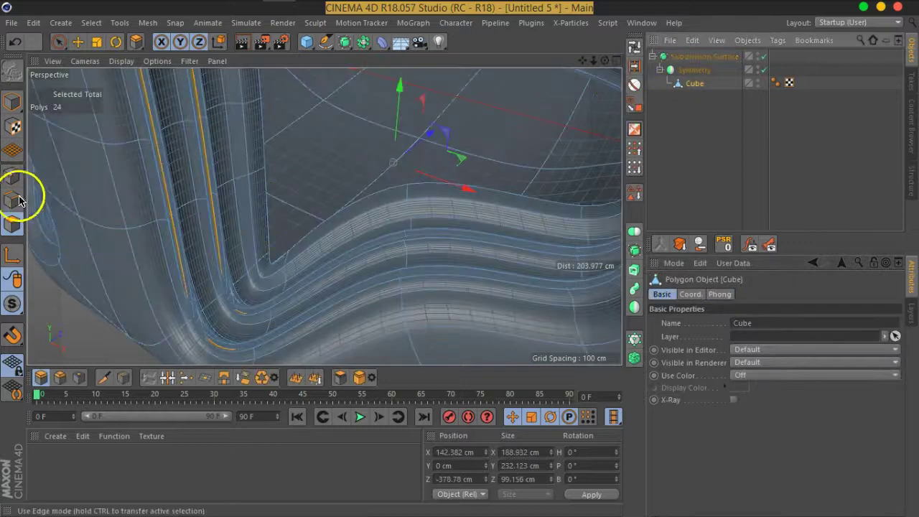
pyautogui.hotkey('ctrl', 'a')
pyautogui.rightClick(349, 294)
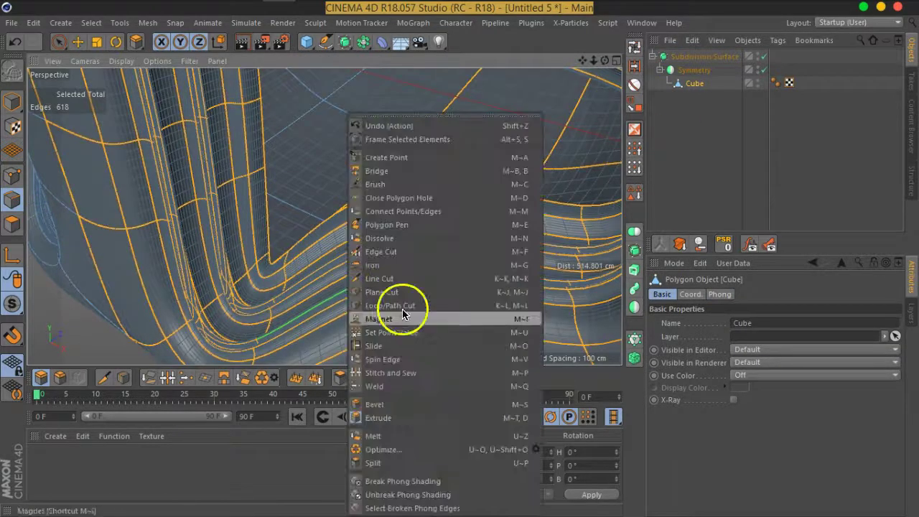
pyautogui.click(440, 495)
pyautogui.keyDown('alt'); pyautogui.moveTo(237, 314); pyautogui.dragTo(152, 234); pyautogui.keyUp('alt')
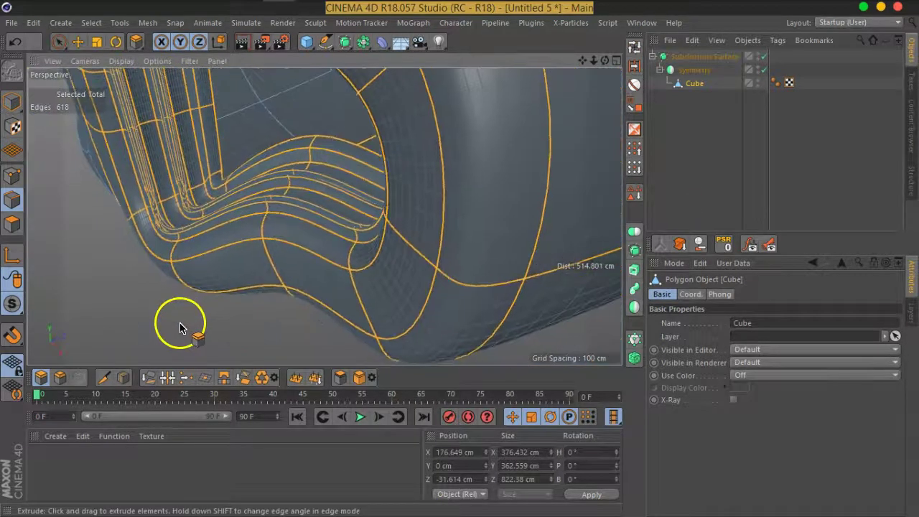
pyautogui.scroll(5, 152, 234)
pyautogui.scroll(2, 226, 242)
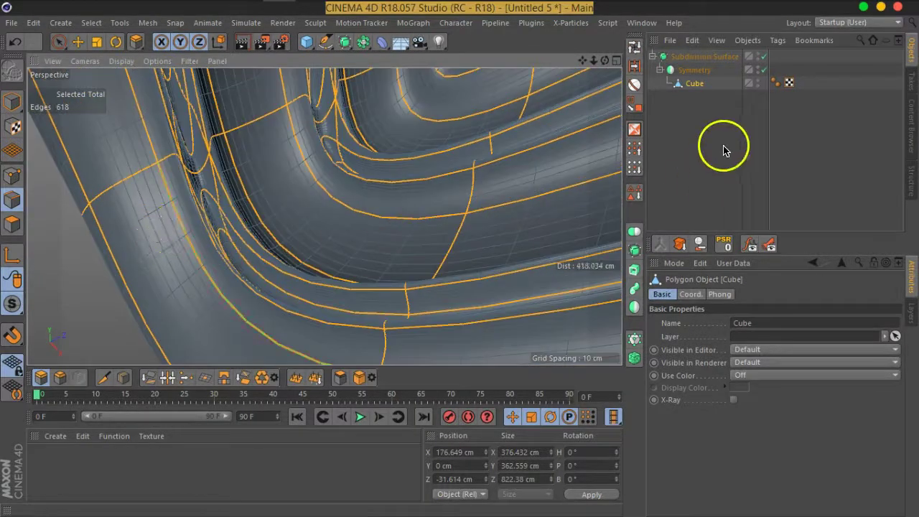
# Disable the Subdivision Surface and switch to the Extrude tool with D.
pyautogui.click(764, 57)
pyautogui.press('d')
pyautogui.moveTo(236, 208)
pyautogui.mouseDown()
pyautogui.moveTo(199, 209)
pyautogui.moveTo(219, 205)
pyautogui.moveTo(226, 234)
pyautogui.mouseUp()
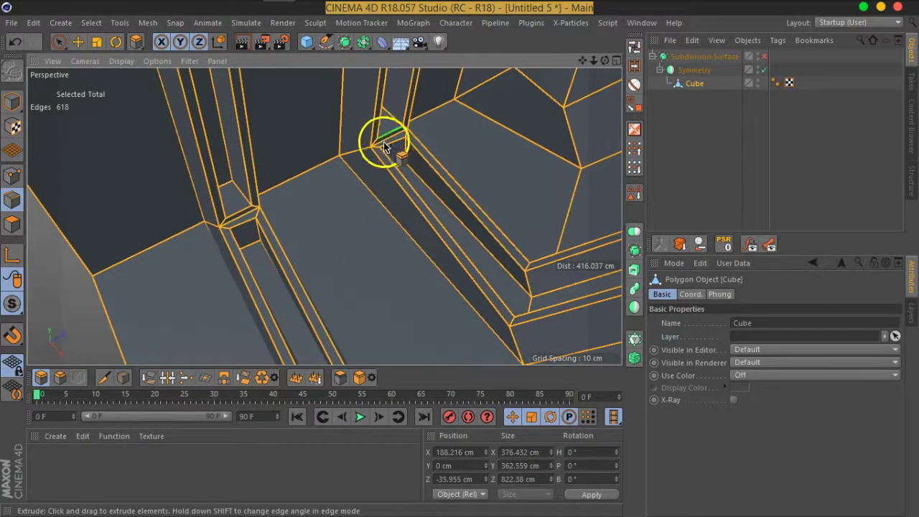
pyautogui.scroll(5, 224, 232)
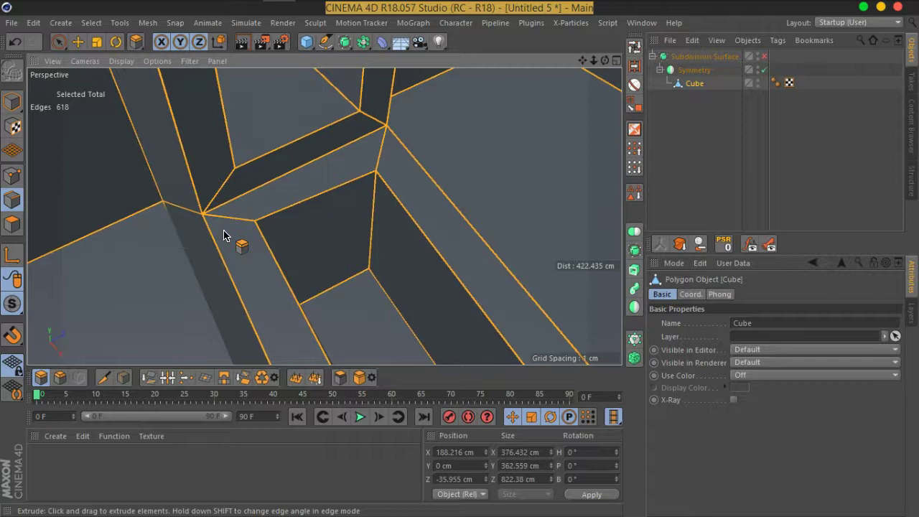
pyautogui.click(8, 174)
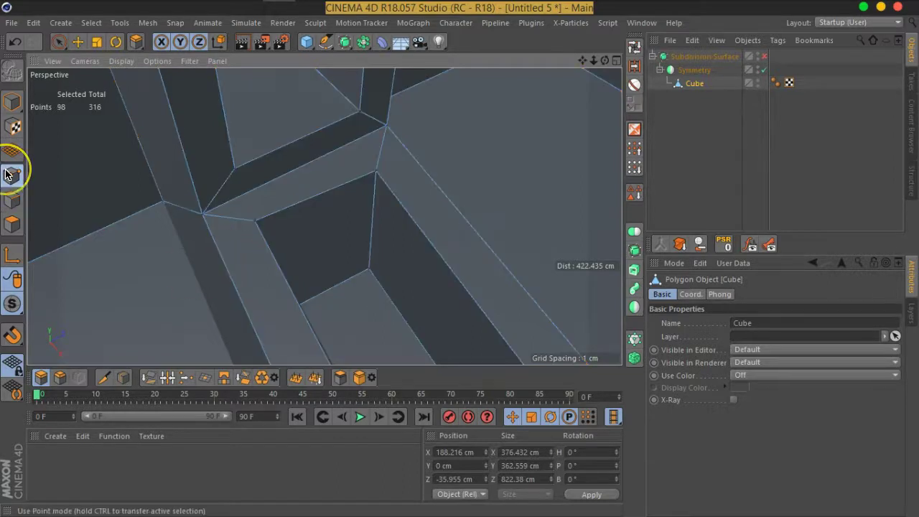
pyautogui.press('d')
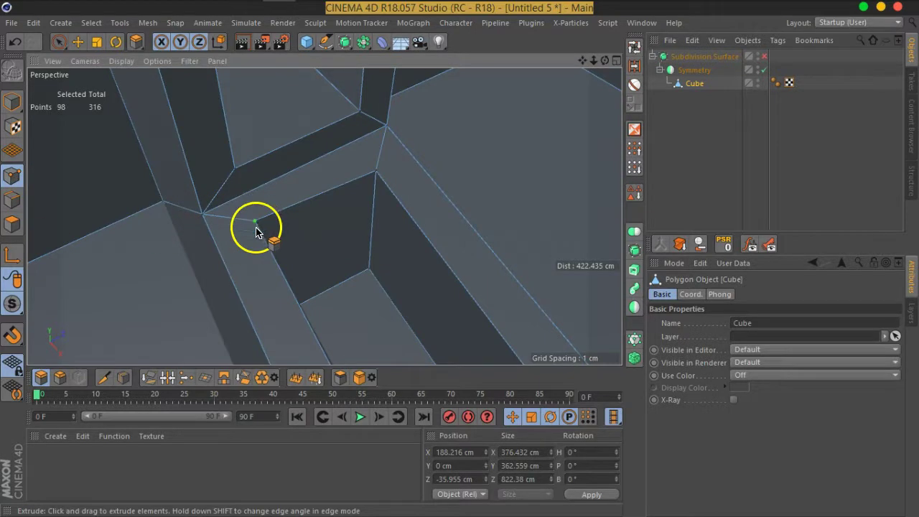
pyautogui.moveTo(232, 193); pyautogui.dragTo(255, 239)
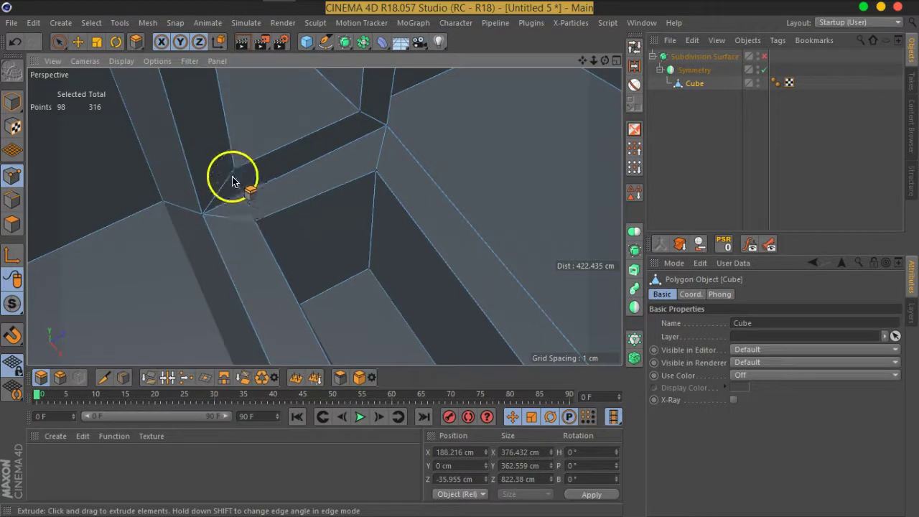
pyautogui.rightClick(259, 227)
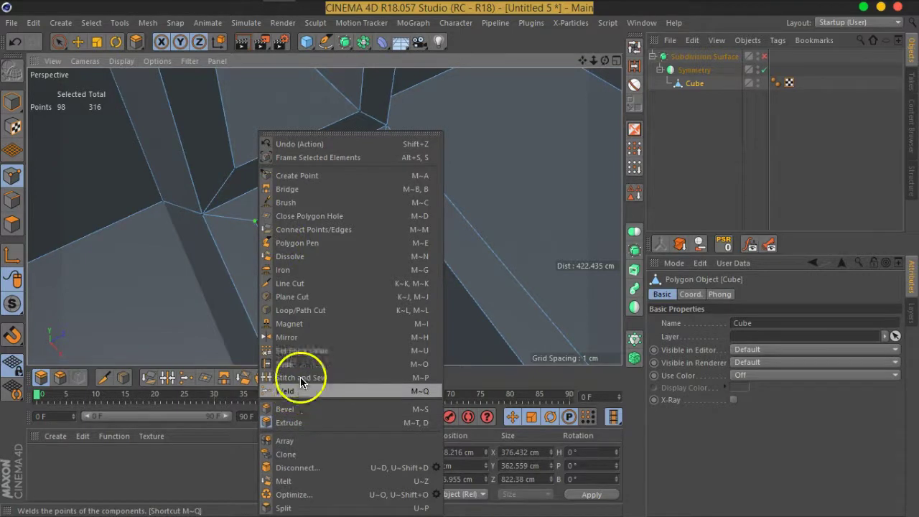
pyautogui.click(291, 243)
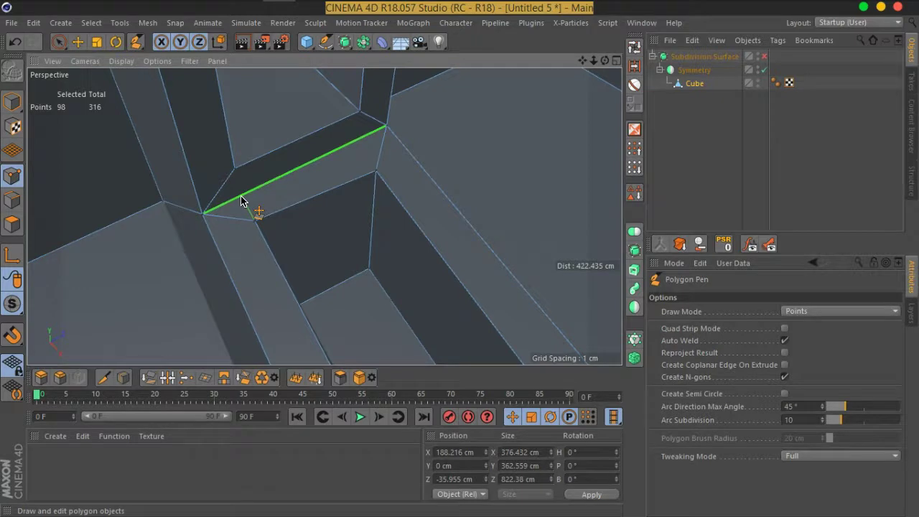
pyautogui.moveTo(241, 202); pyautogui.dragTo(237, 178)
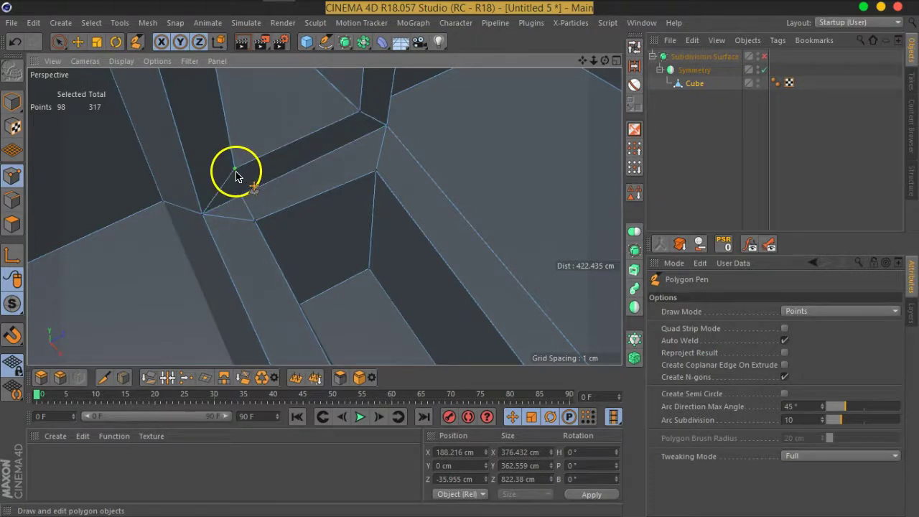
pyautogui.moveTo(241, 214); pyautogui.dragTo(294, 231)
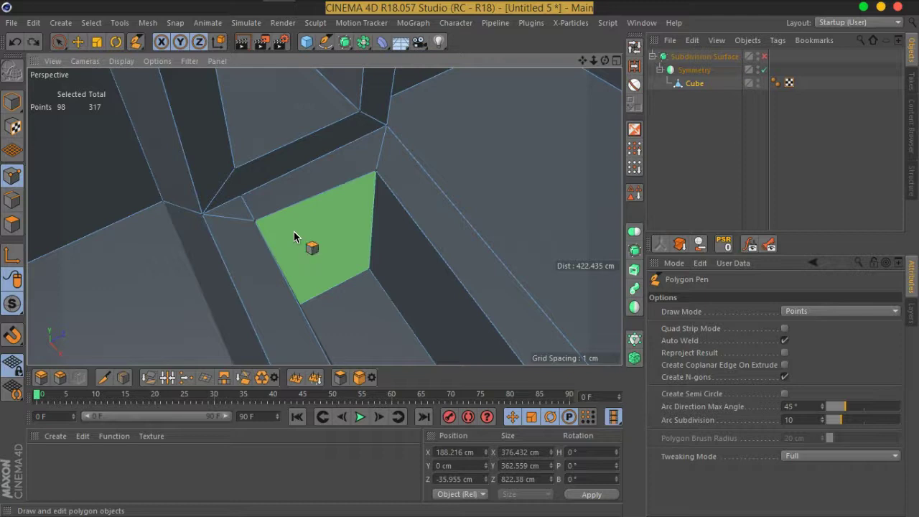
pyautogui.rightClick(240, 244)
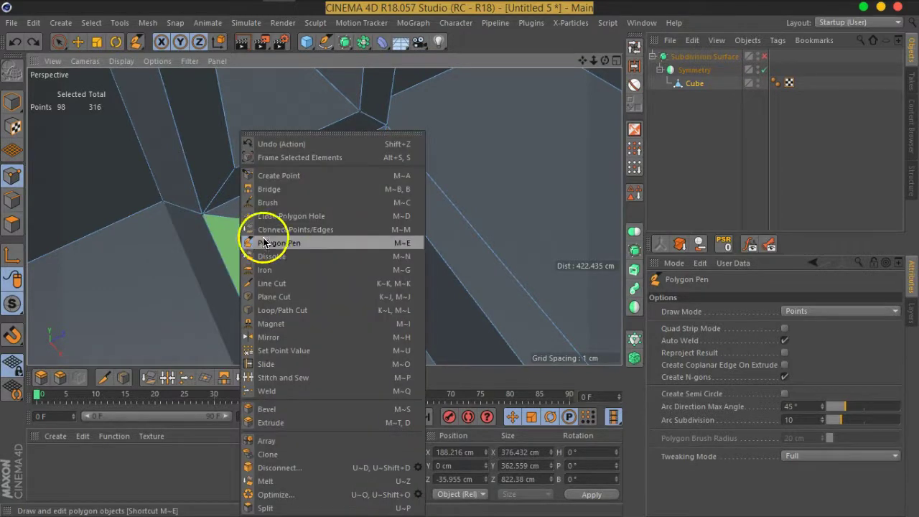
# Line Cut two new edges from the groove corner up to the top corner.
pyautogui.click(271, 283)
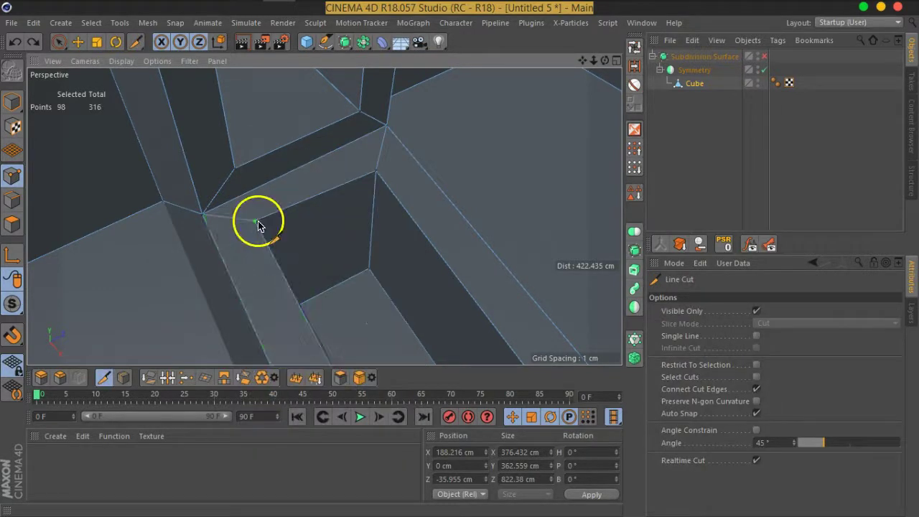
pyautogui.moveTo(259, 226); pyautogui.dragTo(240, 183)
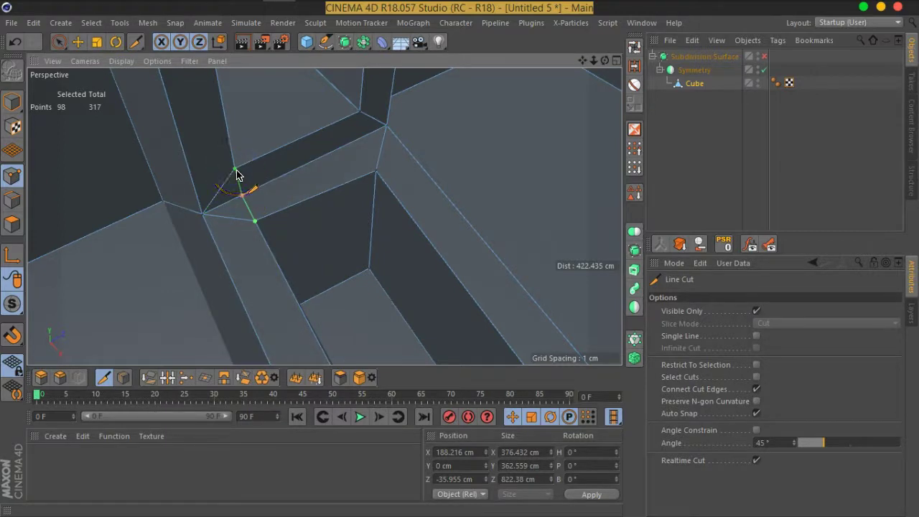
pyautogui.moveTo(370, 267)
pyautogui.mouseDown()
pyautogui.moveTo(378, 185)
pyautogui.moveTo(360, 118)
pyautogui.mouseUp()
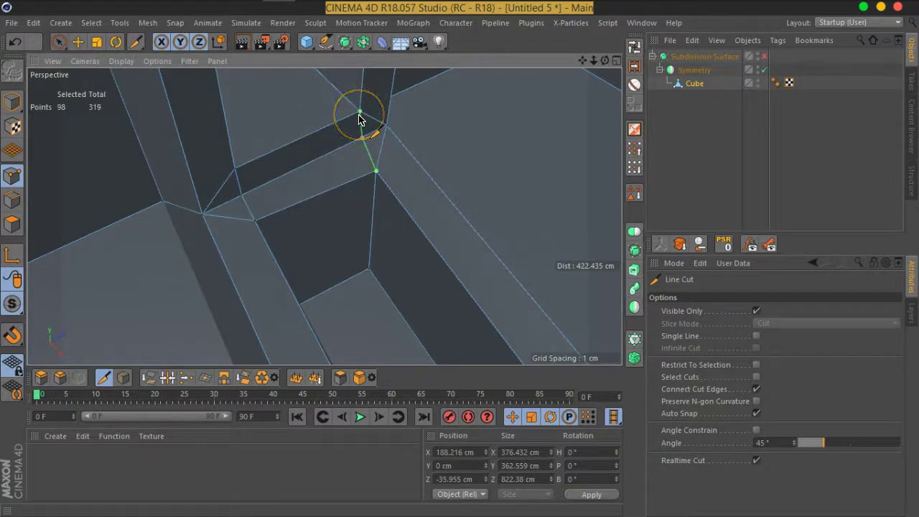
pyautogui.click(59, 41)
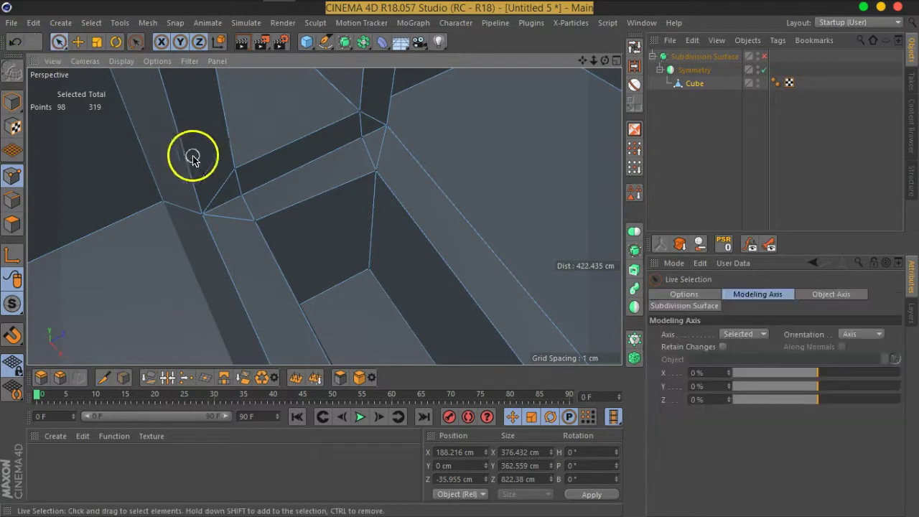
# Select the three old diagonal corner edges and dissolve them.
pyautogui.click(12, 201)
pyautogui.click(221, 193)
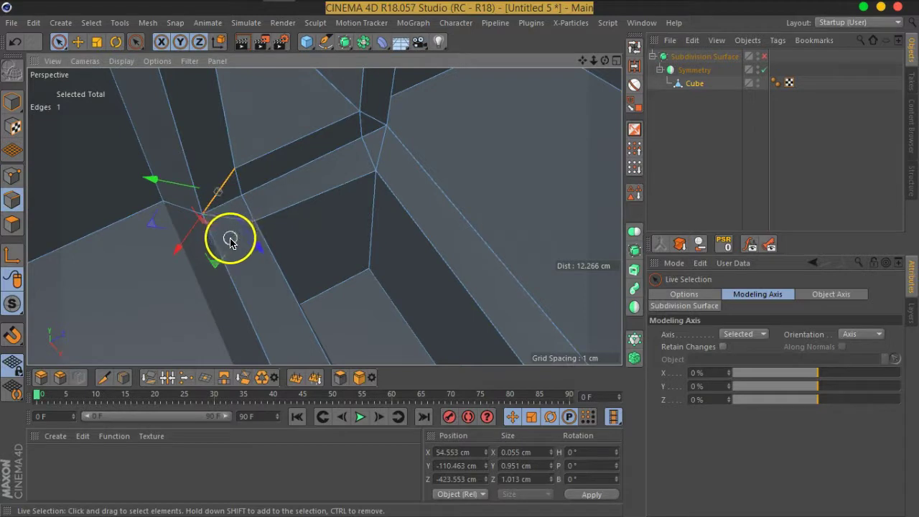
pyautogui.keyDown('shift'); pyautogui.click(228, 215); pyautogui.keyUp('shift')
pyautogui.keyDown('shift'); pyautogui.click(379, 148); pyautogui.keyUp('shift')
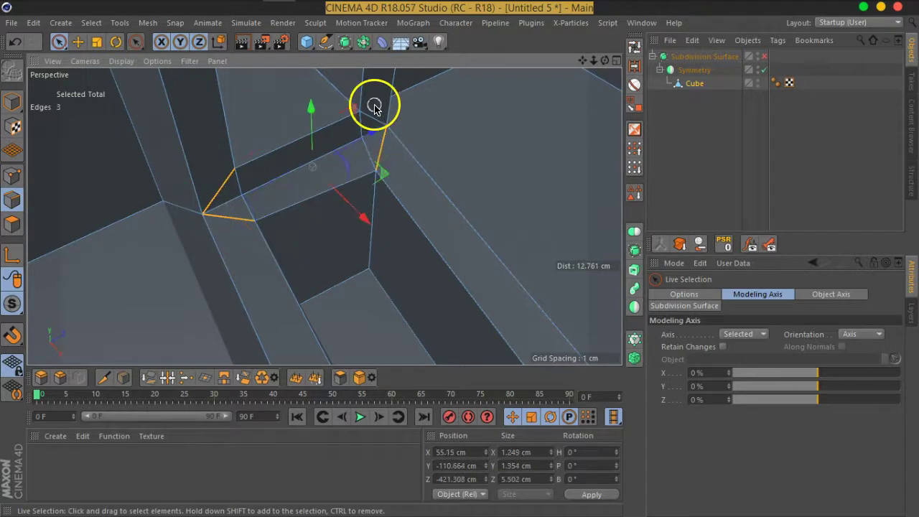
pyautogui.rightClick(371, 117)
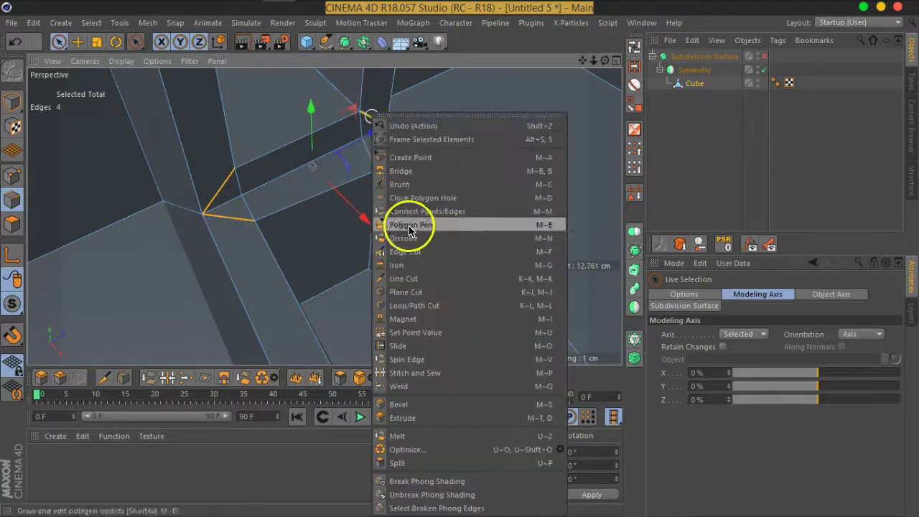
pyautogui.click(390, 237)
# Check the window-frame grooves with Subdivision Surface toggled on and back off.
pyautogui.moveTo(411, 241)
pyautogui.keyDown('alt'); pyautogui.mouseDown()
pyautogui.moveTo(349, 211)
pyautogui.moveTo(303, 247)
pyautogui.mouseUp(); pyautogui.keyUp('alt')
pyautogui.scroll(5, 291, 158)
pyautogui.scroll(-4, 291, 158)
pyautogui.moveTo(292, 156)
pyautogui.keyDown('alt'); pyautogui.mouseDown()
pyautogui.moveTo(335, 187)
pyautogui.moveTo(608, 171)
pyautogui.mouseUp(); pyautogui.keyUp('alt')
pyautogui.click(764, 57)
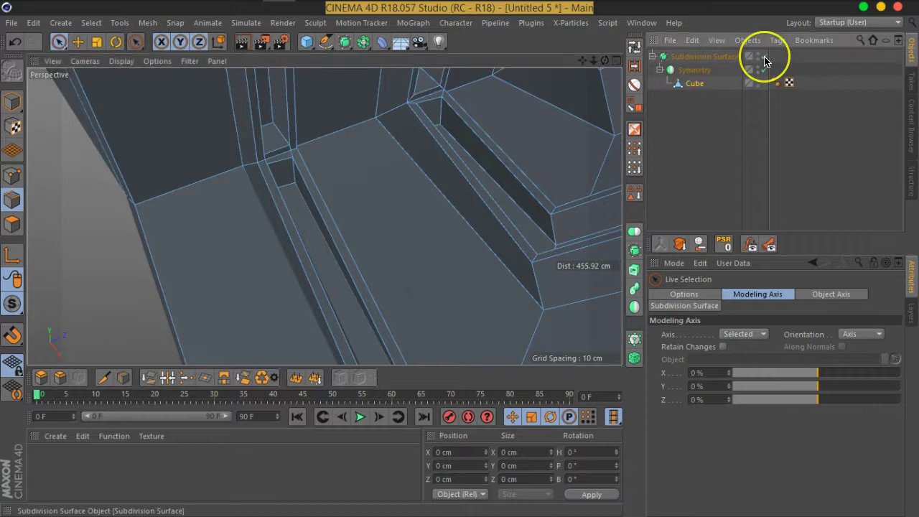
pyautogui.click(764, 57)
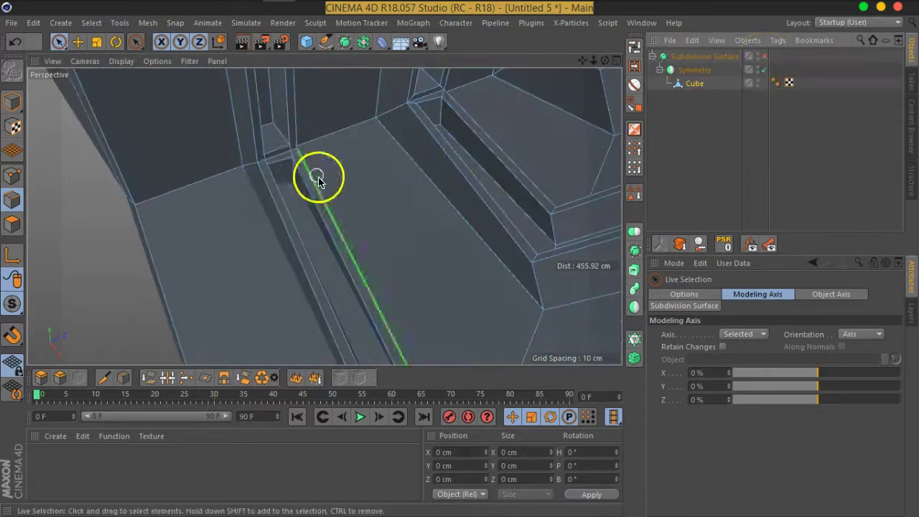
# Select an edge running along the groove and zoom in around it.
pyautogui.click(273, 159)
pyautogui.scroll(2, 269, 199)
pyautogui.scroll(2, 269, 199)
pyautogui.scroll(2, 266, 170)
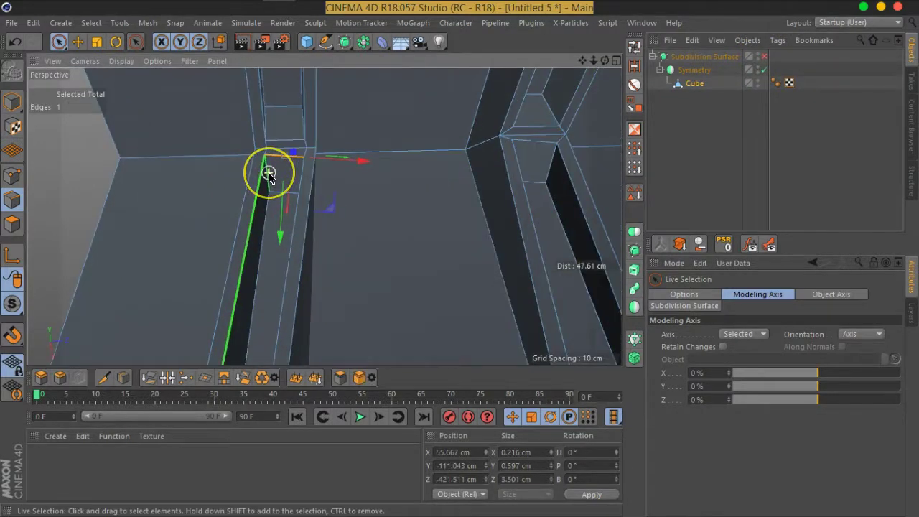
pyautogui.scroll(2, 266, 172)
pyautogui.scroll(2, 311, 193)
pyautogui.moveTo(311, 192)
pyautogui.keyDown('alt'); pyautogui.mouseDown()
pyautogui.moveTo(318, 236)
pyautogui.moveTo(345, 240)
pyautogui.moveTo(376, 206)
pyautogui.moveTo(349, 194)
pyautogui.moveTo(357, 168)
pyautogui.moveTo(362, 222)
pyautogui.mouseUp(); pyautogui.keyUp('alt')
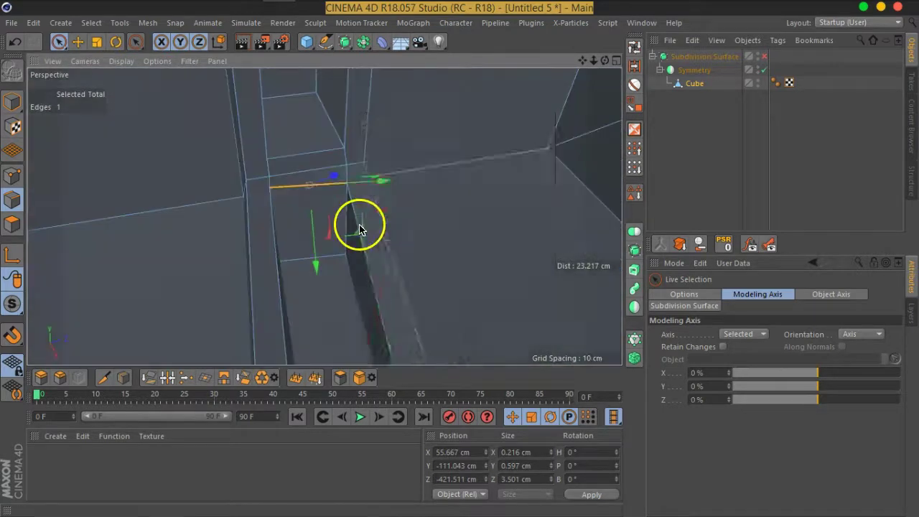
# Slide a groove-corner point along its edge to X 53.74, Y -112.364 cm.
pyautogui.rightClick(361, 222)
pyautogui.click(385, 346)
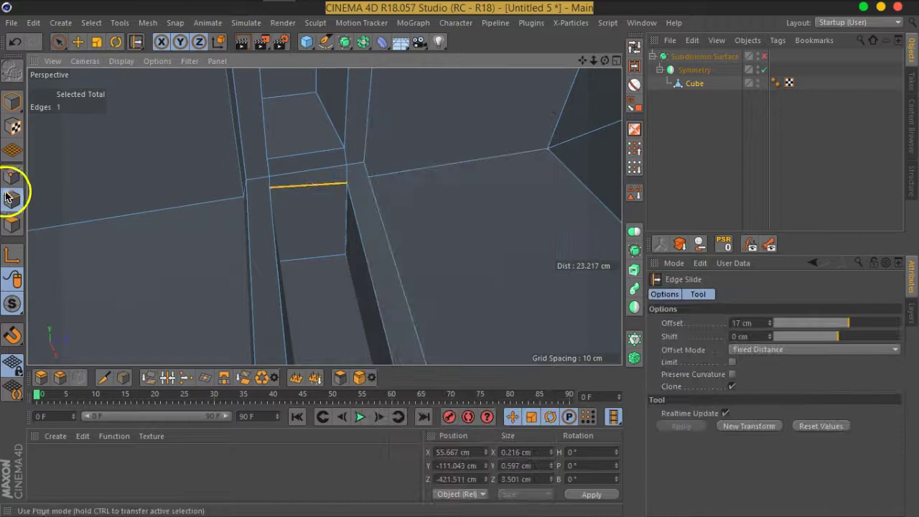
pyautogui.click(12, 175)
pyautogui.moveTo(350, 189); pyautogui.dragTo(352, 232)
pyautogui.scroll(5, 356, 231)
pyautogui.scroll(-2, 332, 238)
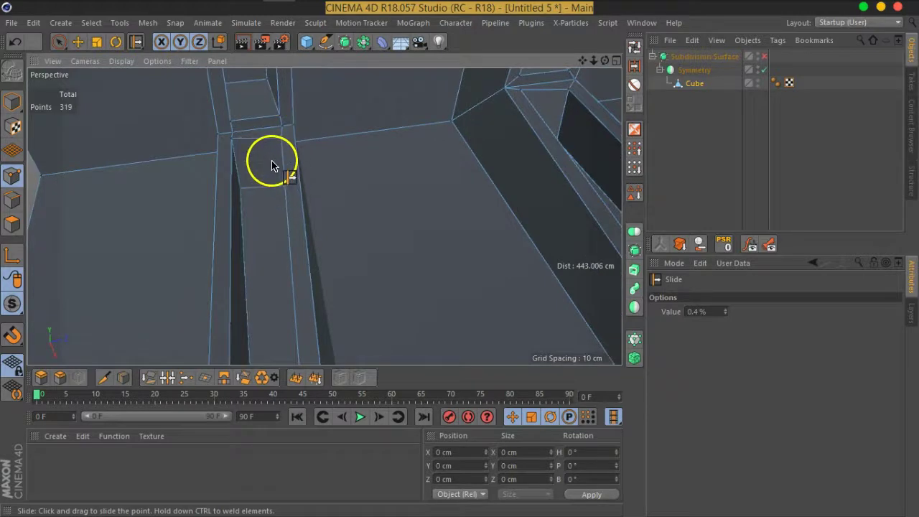
pyautogui.scroll(2, 277, 170)
pyautogui.scroll(3, 281, 175)
pyautogui.scroll(-3, 281, 180)
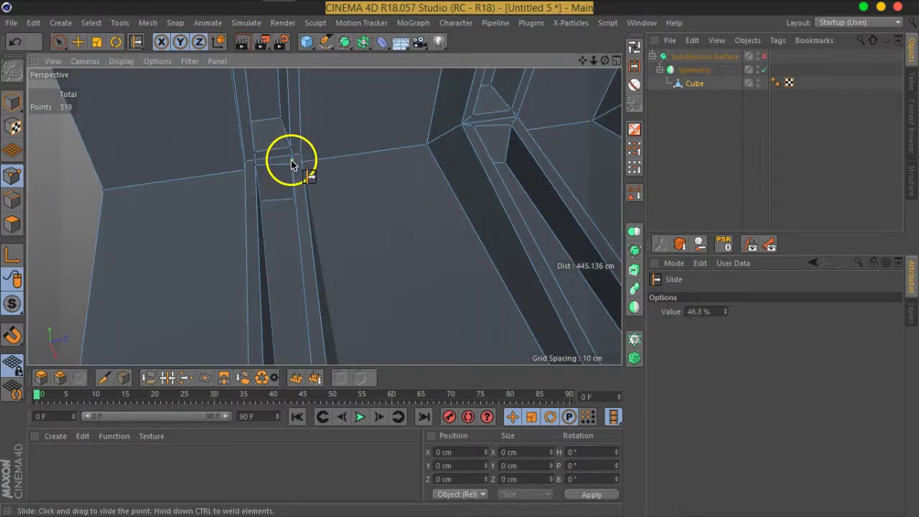
pyautogui.scroll(-3, 314, 196)
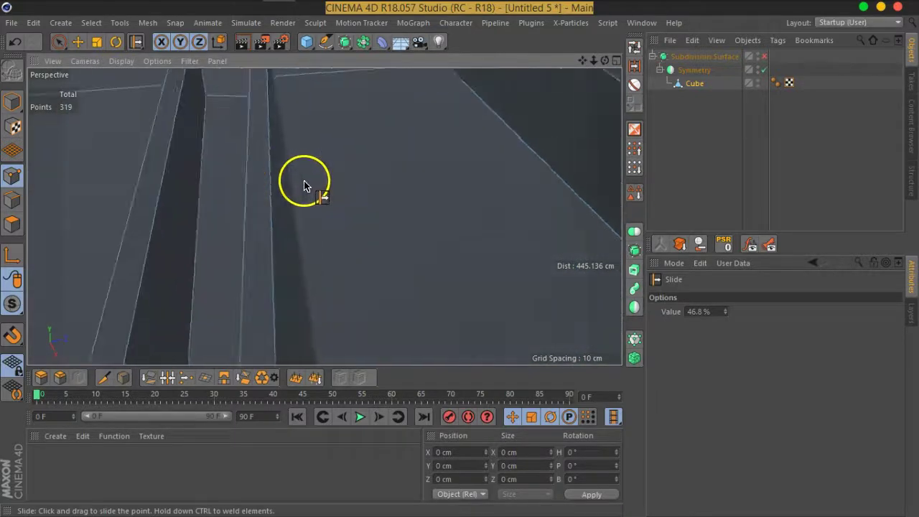
pyautogui.scroll(-2, 304, 186)
pyautogui.scroll(-2, 307, 188)
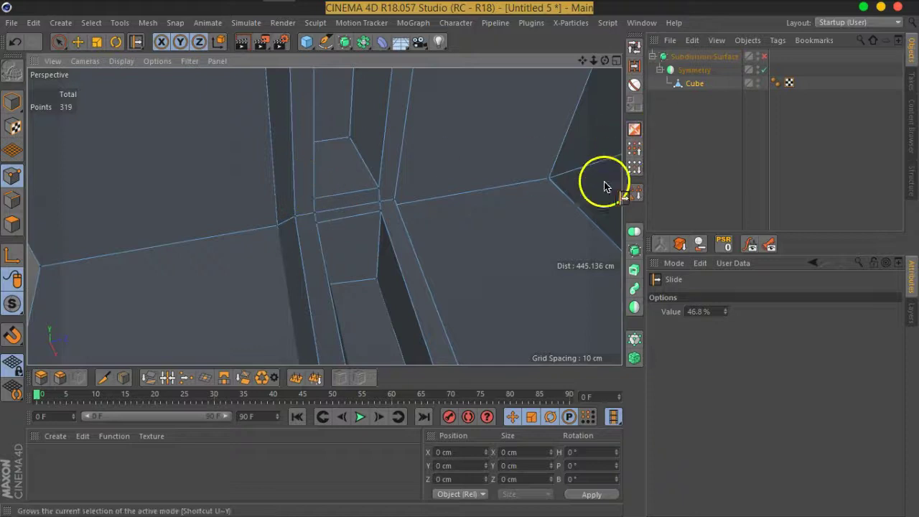
# Switch to Live Selection and pick the stray point at the groove corner.
pyautogui.click(59, 40)
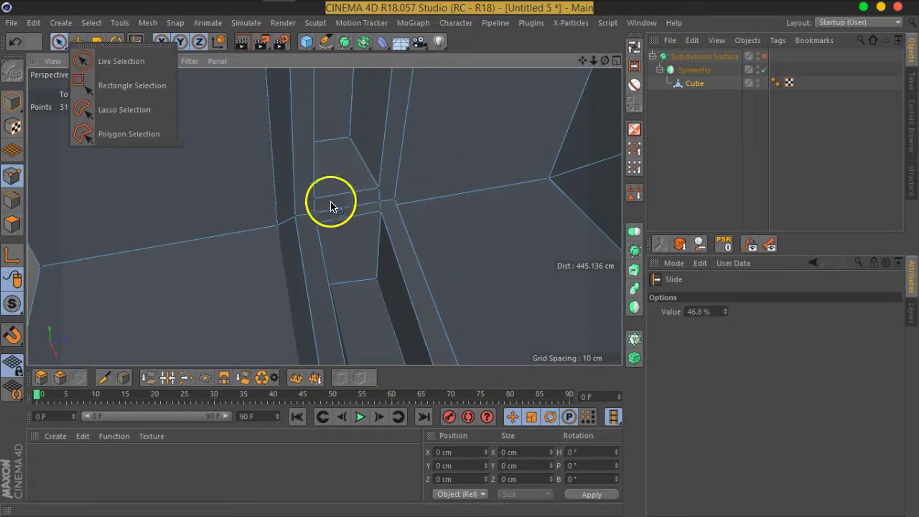
pyautogui.click(59, 41)
pyautogui.click(386, 205)
pyautogui.moveTo(374, 269)
pyautogui.keyDown('alt'); pyautogui.mouseDown()
pyautogui.moveTo(379, 251)
pyautogui.moveTo(259, 216)
pyautogui.moveTo(213, 213)
pyautogui.moveTo(245, 269)
pyautogui.moveTo(191, 242)
pyautogui.moveTo(213, 225)
pyautogui.moveTo(384, 271)
pyautogui.mouseUp(); pyautogui.keyUp('alt')
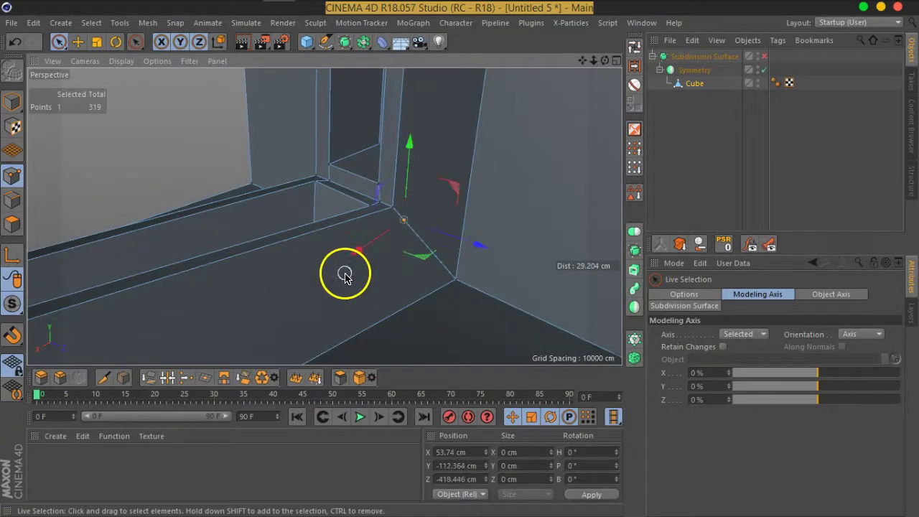
# Delete the stray groove-corner point, leaving the mesh at 318 points.
pyautogui.scroll(2, 381, 244)
pyautogui.scroll(2, 421, 208)
pyautogui.scroll(2, 417, 215)
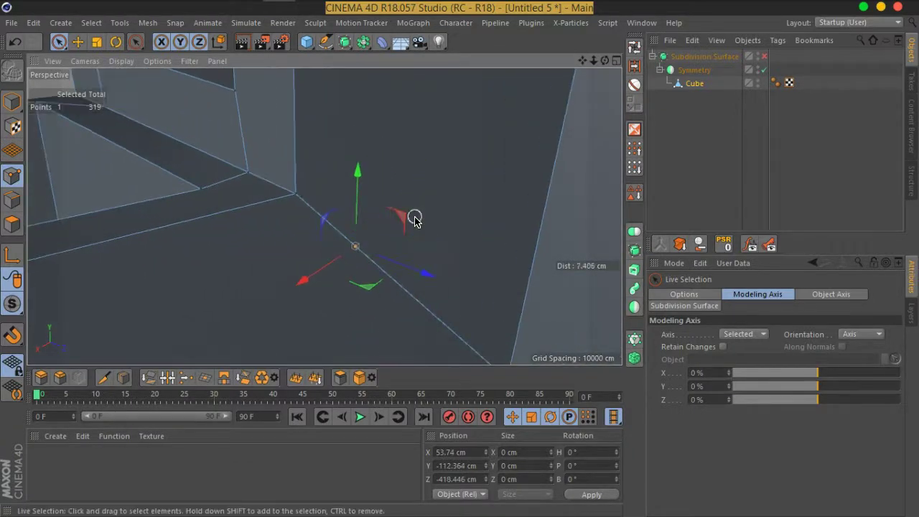
pyautogui.press('Delete')
pyautogui.scroll(3, 415, 218)
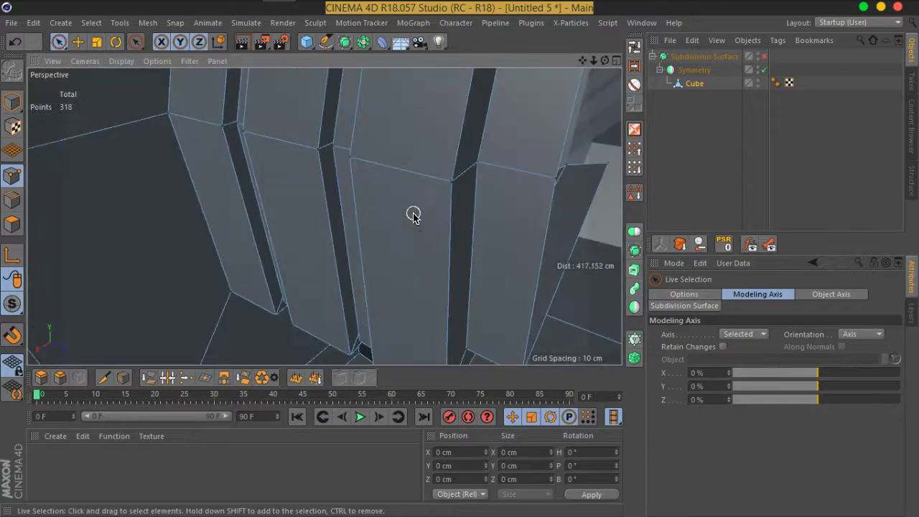
pyautogui.scroll(3, 413, 215)
pyautogui.scroll(-2, 414, 215)
pyautogui.scroll(2, 413, 215)
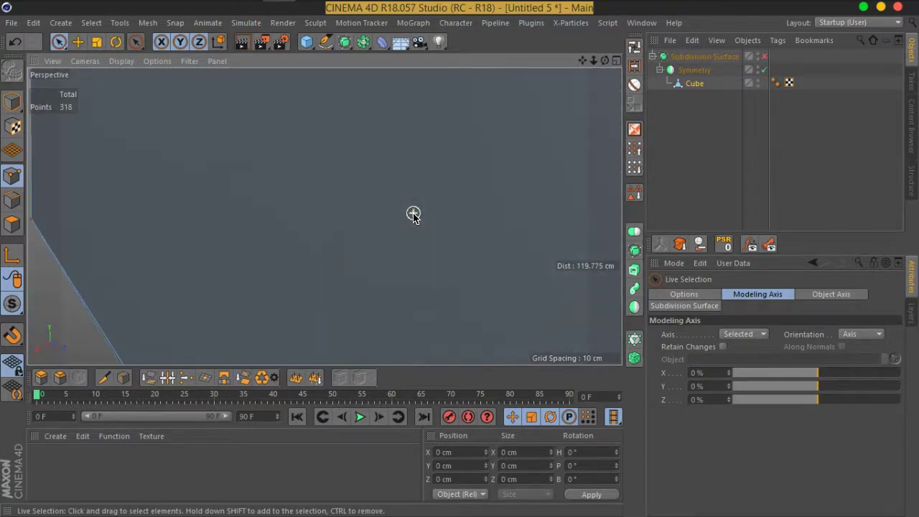
pyautogui.scroll(-3, 414, 216)
pyautogui.scroll(5, 414, 215)
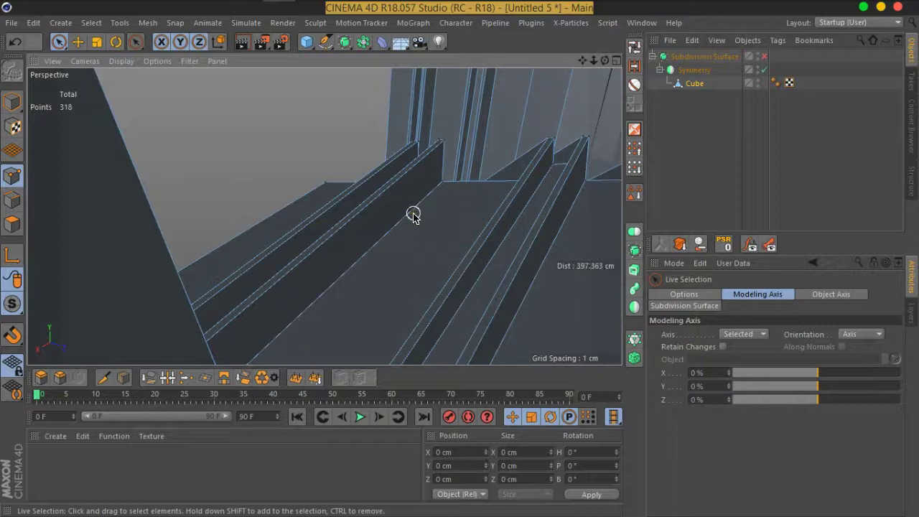
pyautogui.scroll(-2, 402, 207)
pyautogui.scroll(-2, 455, 214)
pyautogui.scroll(-2, 472, 211)
pyautogui.scroll(-1, 469, 213)
# Slide an inset-corner point down its edge to X 55.261, Y -110.863 cm.
pyautogui.moveTo(468, 214)
pyautogui.keyDown('alt'); pyautogui.mouseDown()
pyautogui.moveTo(403, 179)
pyautogui.moveTo(585, 205)
pyautogui.moveTo(459, 205)
pyautogui.moveTo(415, 239)
pyautogui.mouseUp(); pyautogui.keyUp('alt')
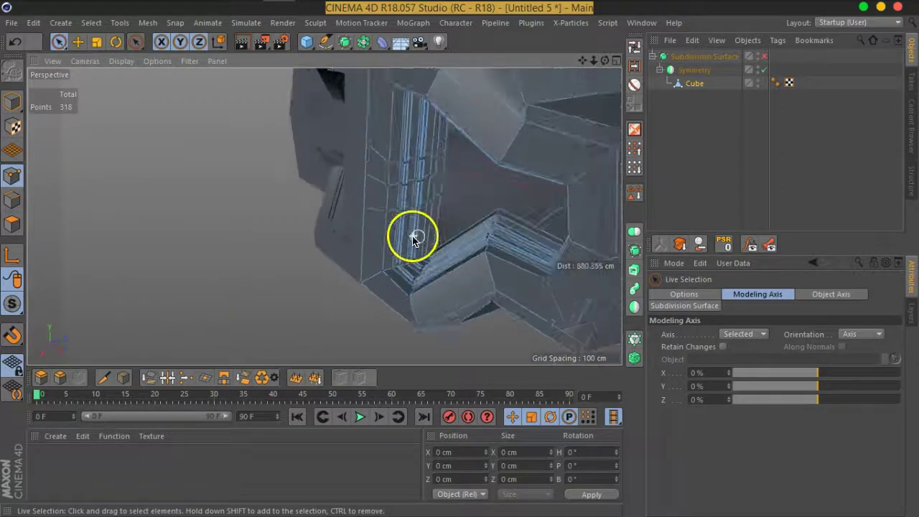
pyautogui.scroll(2, 414, 237)
pyautogui.scroll(2, 419, 263)
pyautogui.scroll(1, 419, 267)
pyautogui.scroll(2, 419, 266)
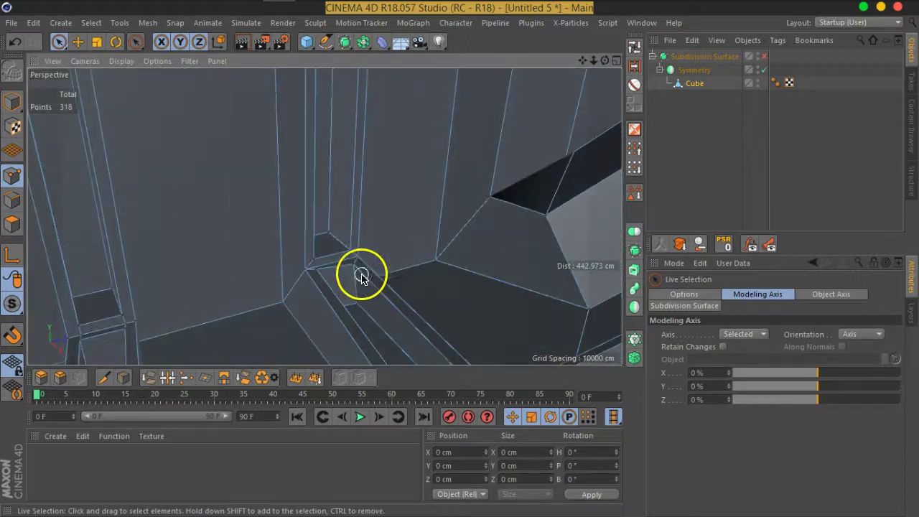
pyautogui.click(355, 270)
pyautogui.scroll(6, 353, 283)
pyautogui.scroll(6, 318, 311)
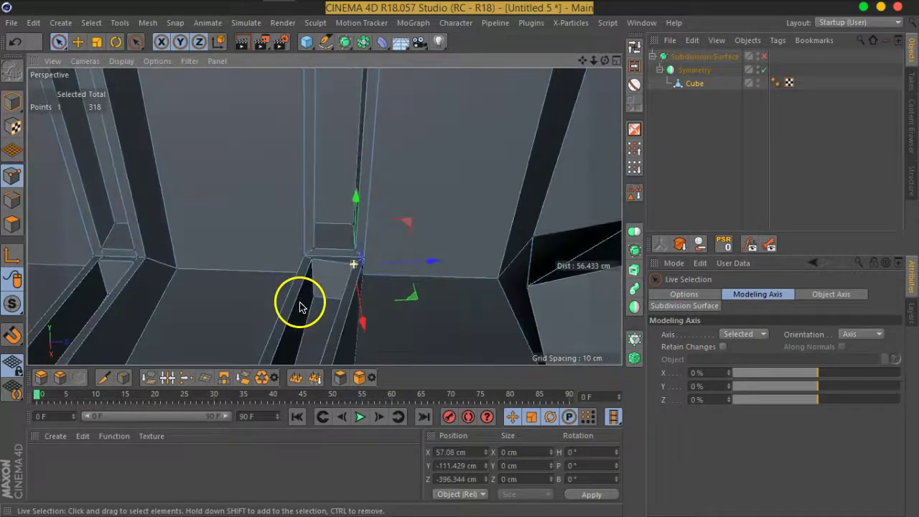
pyautogui.scroll(5, 299, 302)
pyautogui.moveTo(335, 305)
pyautogui.keyDown('alt'); pyautogui.mouseDown()
pyautogui.moveTo(161, 309)
pyautogui.moveTo(255, 260)
pyautogui.moveTo(281, 232)
pyautogui.moveTo(288, 250)
pyautogui.mouseUp(); pyautogui.keyUp('alt')
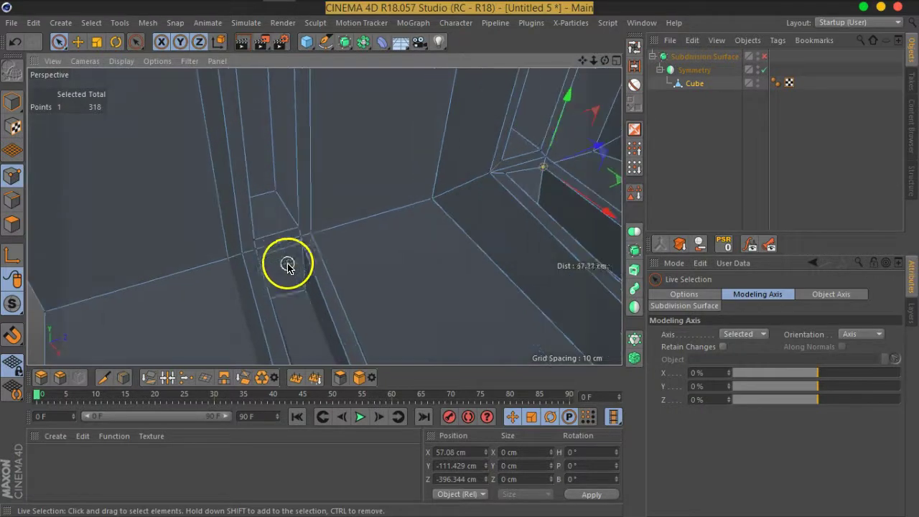
pyautogui.scroll(2, 288, 266)
pyautogui.scroll(2, 287, 266)
pyautogui.moveTo(277, 277)
pyautogui.keyDown('alt'); pyautogui.mouseDown()
pyautogui.moveTo(349, 236)
pyautogui.moveTo(161, 249)
pyautogui.moveTo(194, 275)
pyautogui.moveTo(242, 269)
pyautogui.moveTo(234, 310)
pyautogui.mouseUp(); pyautogui.keyUp('alt')
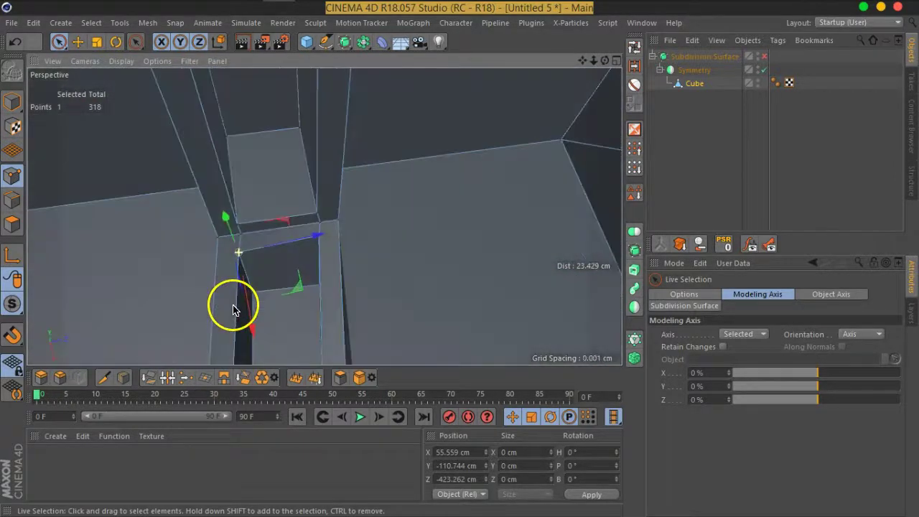
pyautogui.rightClick(230, 270)
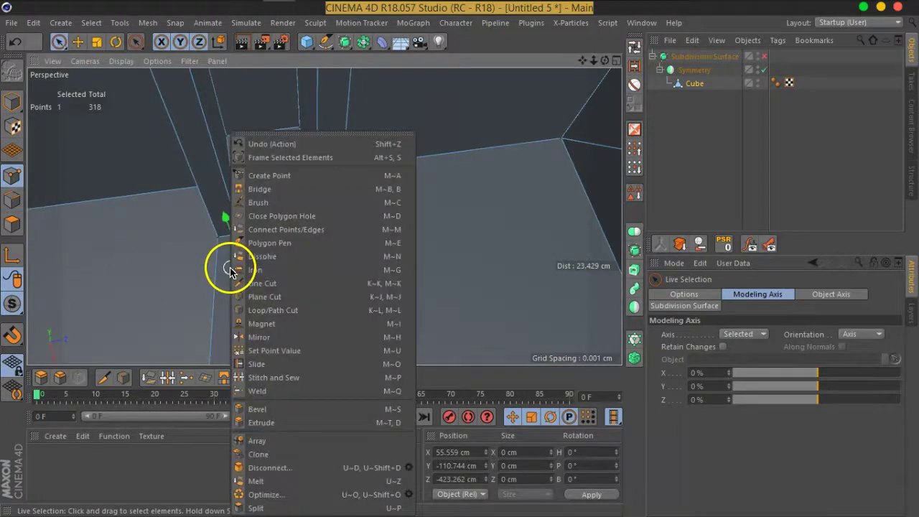
pyautogui.click(257, 365)
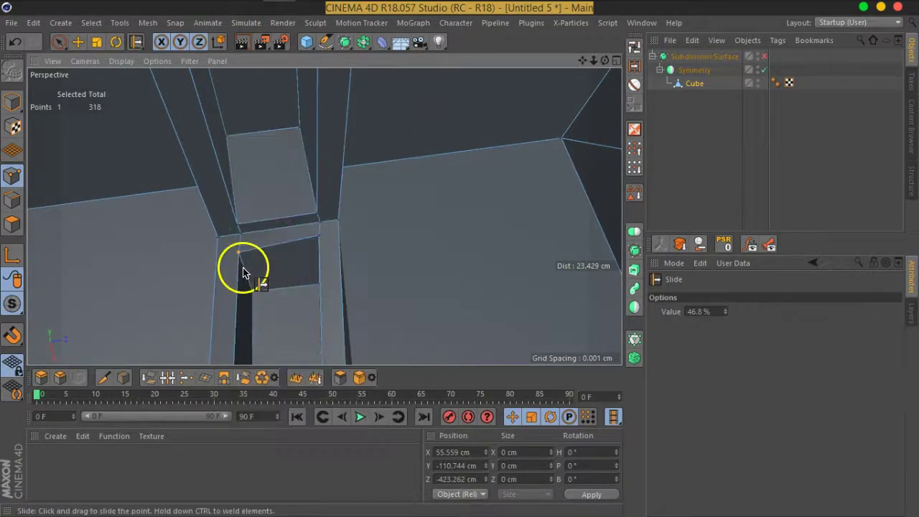
pyautogui.moveTo(241, 248)
pyautogui.mouseDown()
pyautogui.moveTo(241, 264)
pyautogui.moveTo(294, 286)
pyautogui.mouseUp()
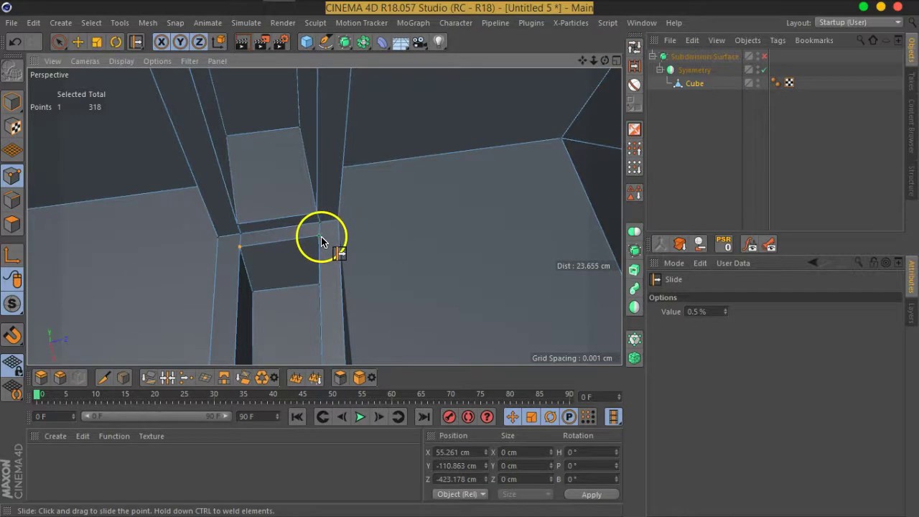
# Preview the Subdivision Surface briefly, then select another point near the corner and zoom in.
pyautogui.click(764, 56)
pyautogui.click(764, 56)
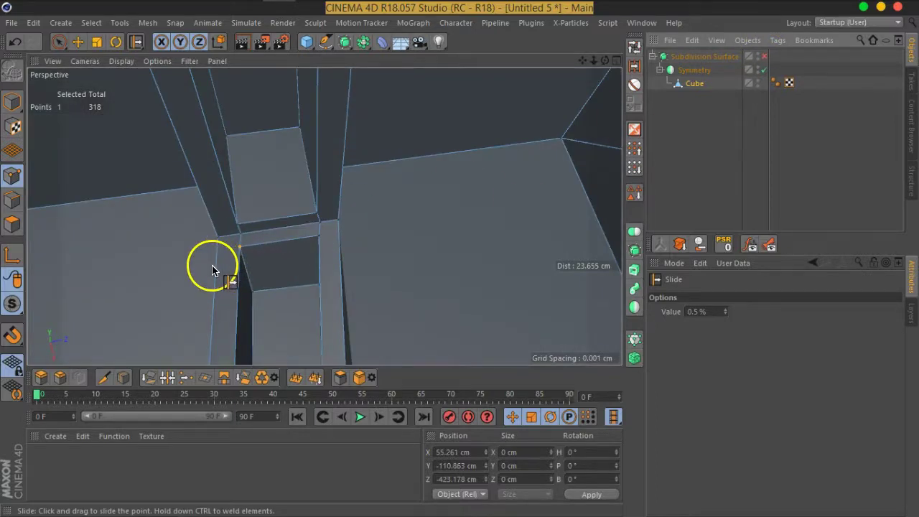
pyautogui.click(59, 41)
pyautogui.click(273, 272)
pyautogui.click(251, 270)
pyautogui.moveTo(220, 287)
pyautogui.keyDown('alt'); pyautogui.mouseDown()
pyautogui.moveTo(211, 303)
pyautogui.moveTo(339, 249)
pyautogui.moveTo(302, 273)
pyautogui.moveTo(222, 263)
pyautogui.moveTo(407, 207)
pyautogui.moveTo(306, 279)
pyautogui.moveTo(342, 242)
pyautogui.mouseUp(); pyautogui.keyUp('alt')
pyautogui.scroll(2, 341, 246)
pyautogui.scroll(2, 341, 245)
pyautogui.scroll(-2, 341, 245)
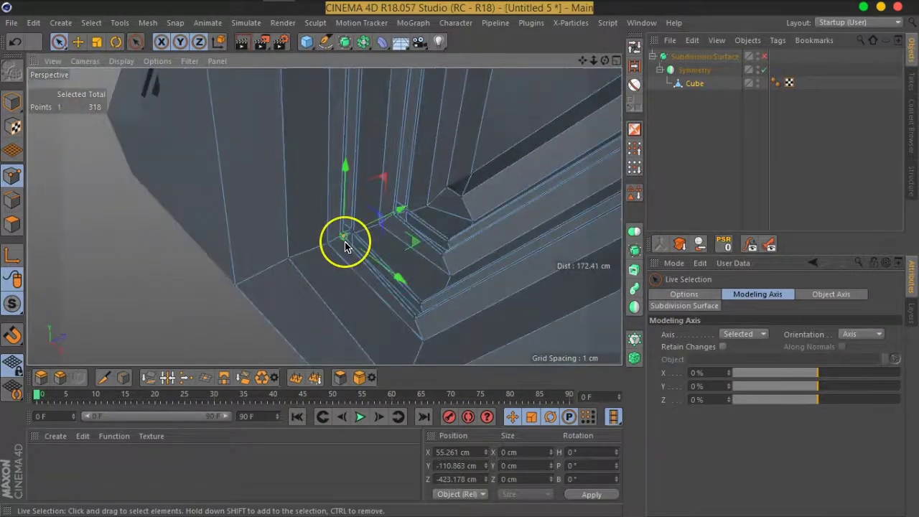
pyautogui.scroll(3, 345, 246)
pyautogui.scroll(2, 345, 244)
pyautogui.scroll(1, 345, 241)
# Line Cut from an edge point through the corner vertex to the next vertex.
pyautogui.press('m')
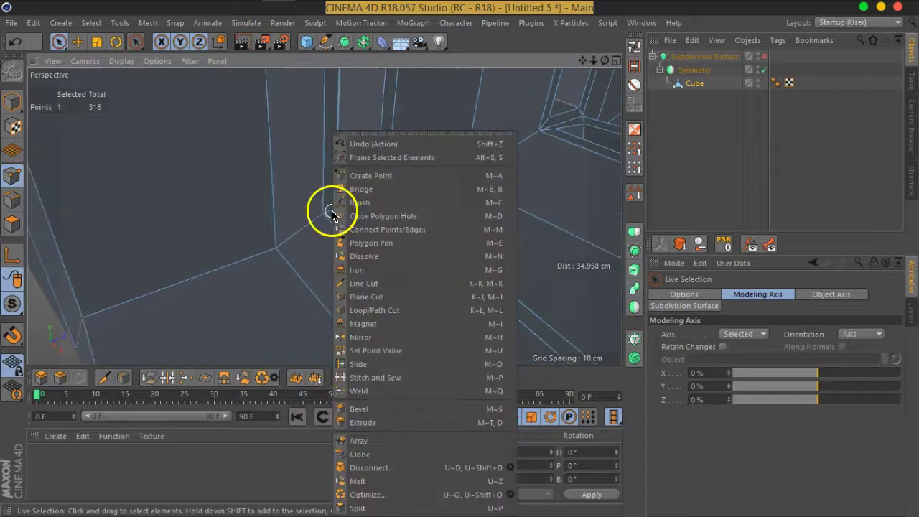
pyautogui.click(360, 283)
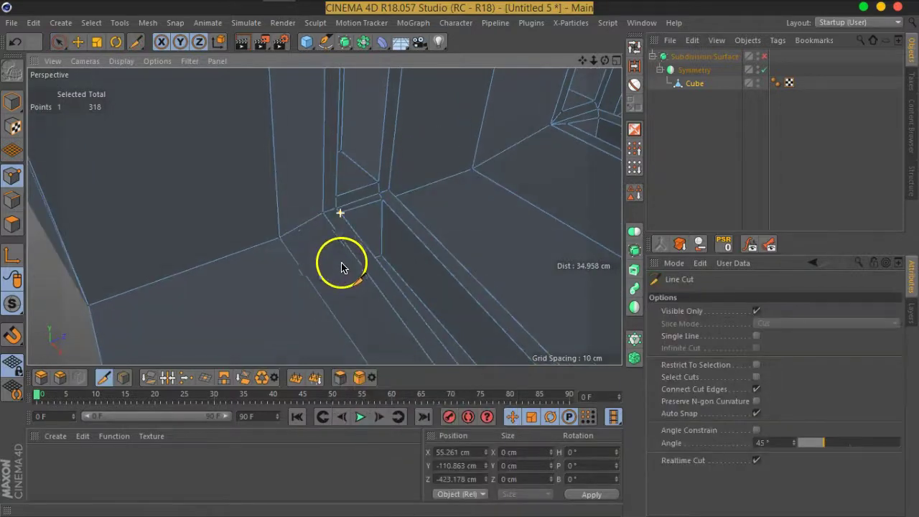
pyautogui.click(340, 213)
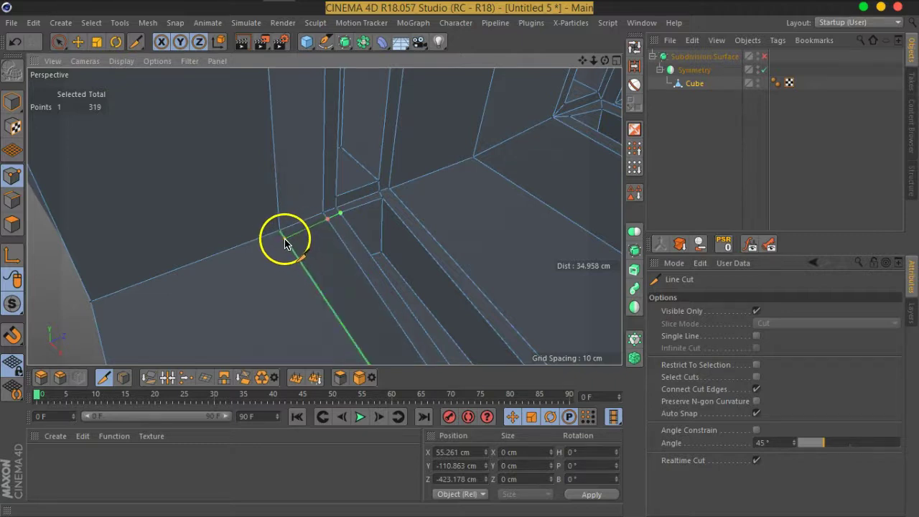
pyautogui.click(98, 313)
pyautogui.keyDown('alt'); pyautogui.moveTo(171, 325); pyautogui.dragTo(427, 214); pyautogui.keyUp('alt')
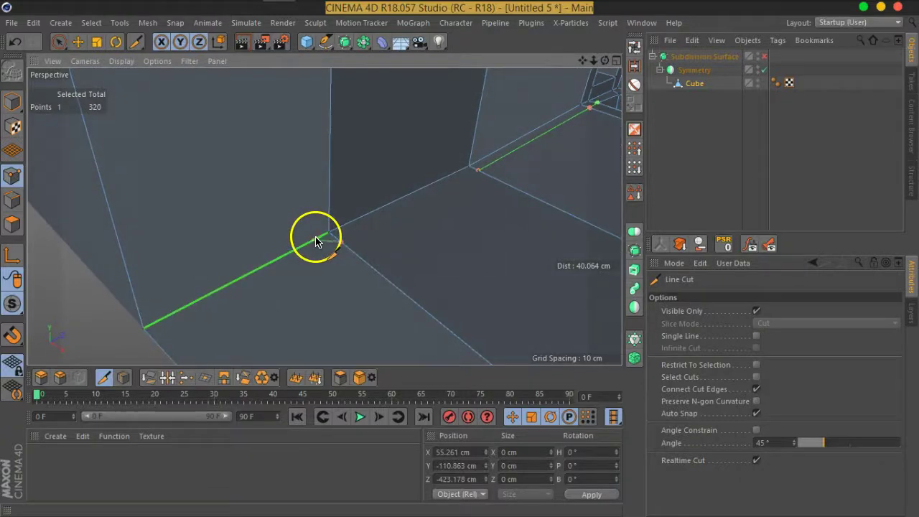
pyautogui.middleClick(266, 280)
pyautogui.middleClick(220, 179)
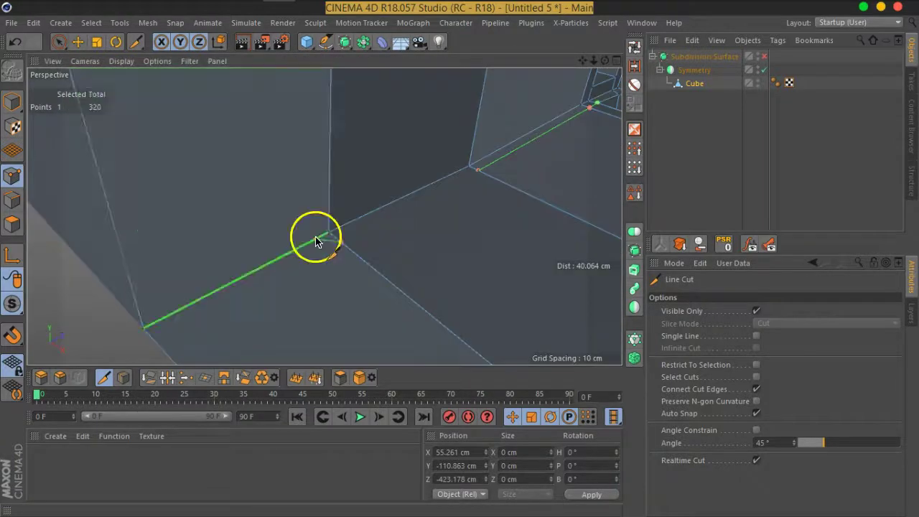
pyautogui.click(332, 220)
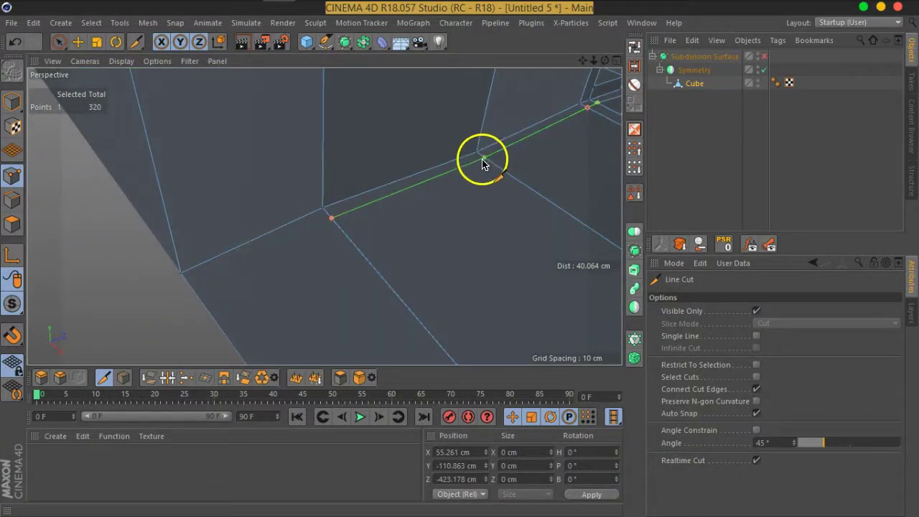
pyautogui.click(483, 160)
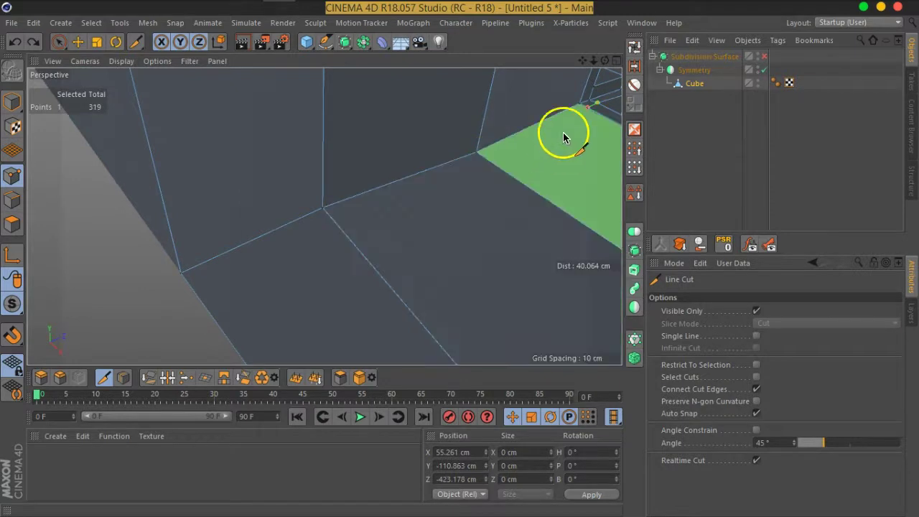
# Extend the cut to the lower-left edge, undo the stray floor cut, and return to Live Selection.
pyautogui.click(582, 122)
pyautogui.keyDown('alt'); pyautogui.moveTo(591, 122); pyautogui.dragTo(527, 153); pyautogui.keyUp('alt')
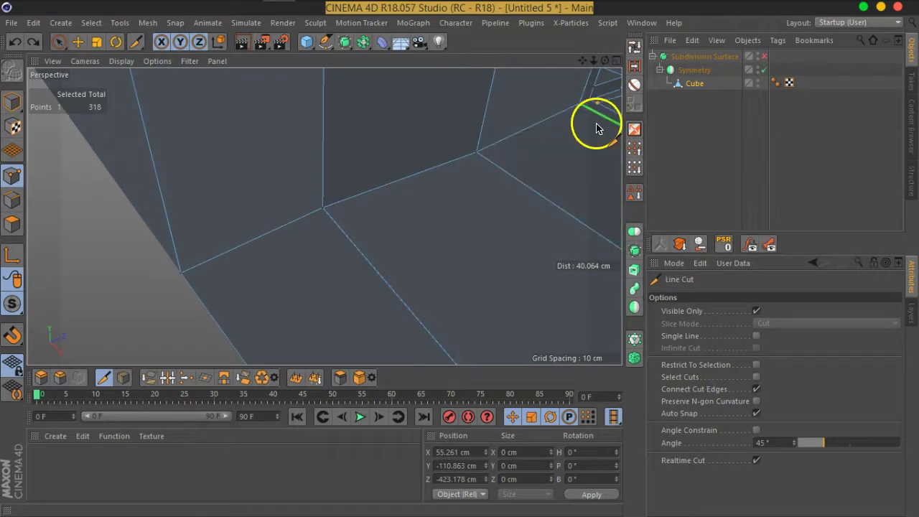
pyautogui.click(526, 146)
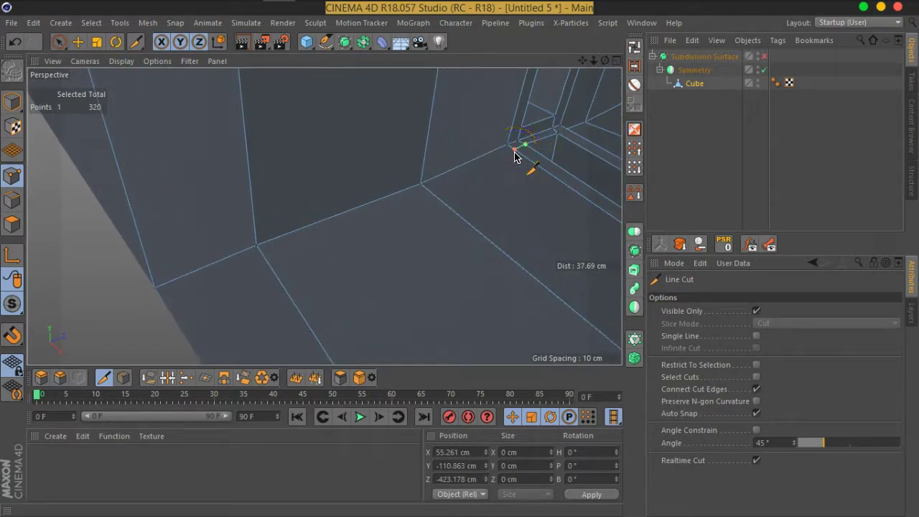
pyautogui.moveTo(437, 207)
pyautogui.mouseDown()
pyautogui.moveTo(429, 190)
pyautogui.moveTo(267, 258)
pyautogui.mouseUp()
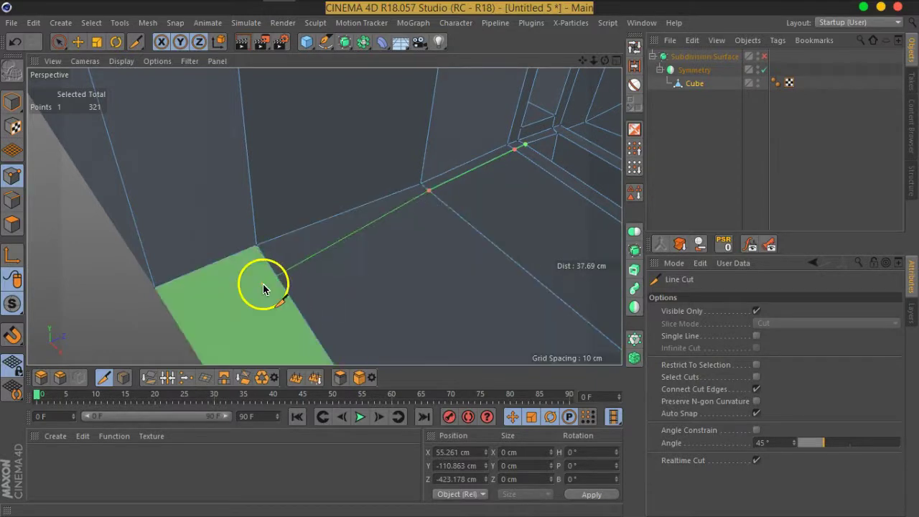
pyautogui.moveTo(211, 302); pyautogui.dragTo(161, 303)
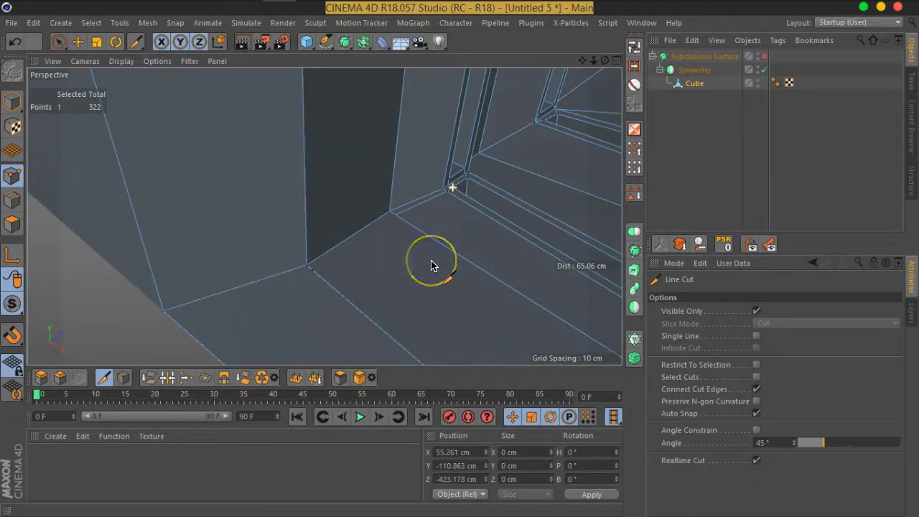
pyautogui.click(431, 266)
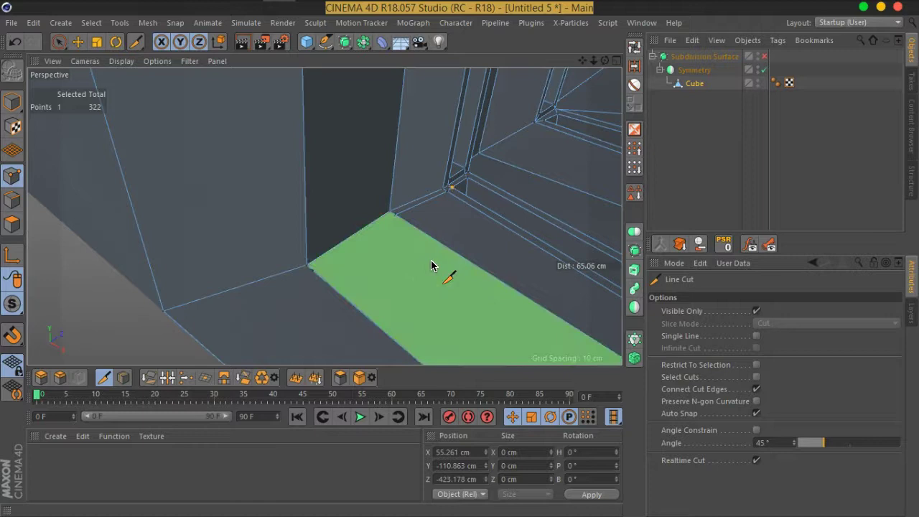
pyautogui.hotkey('ctrl', 'z')
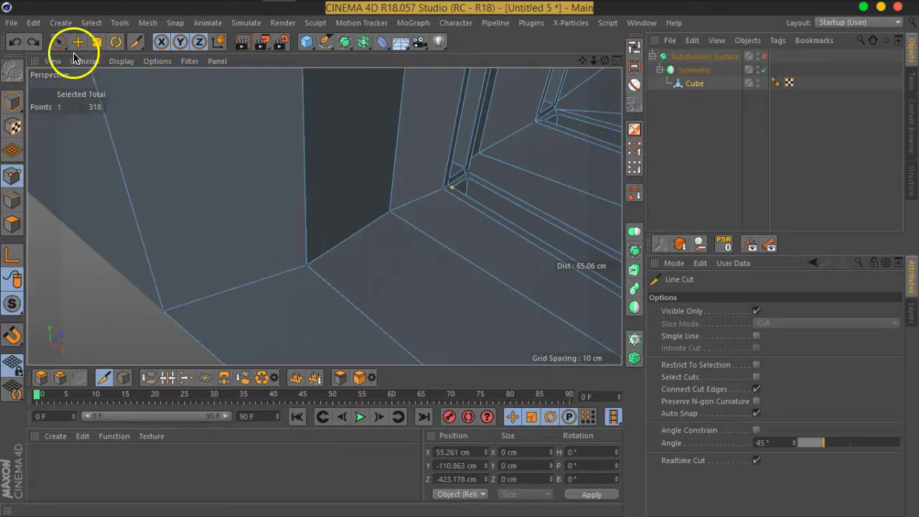
pyautogui.click(59, 41)
# Select all points and Optimize the mesh to weld overlapping points.
pyautogui.hotkey('ctrl', 'a')
pyautogui.rightClick(361, 268)
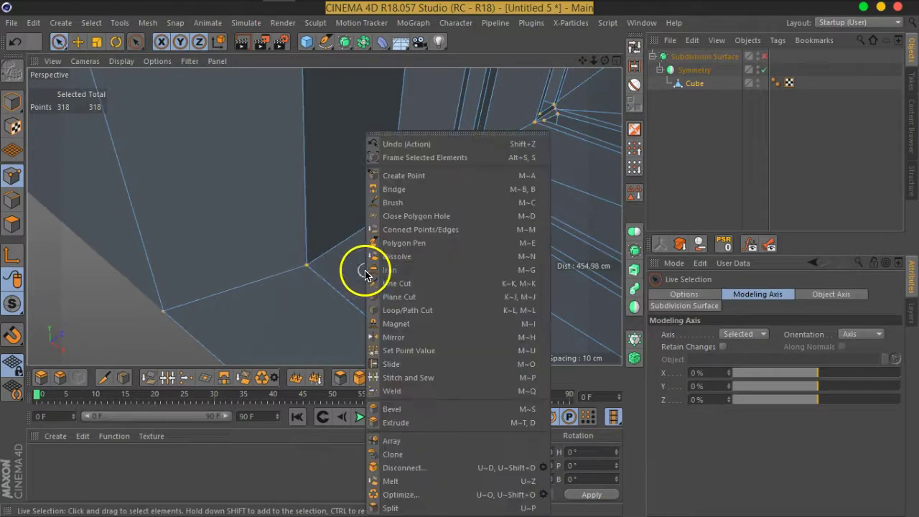
pyautogui.click(412, 494)
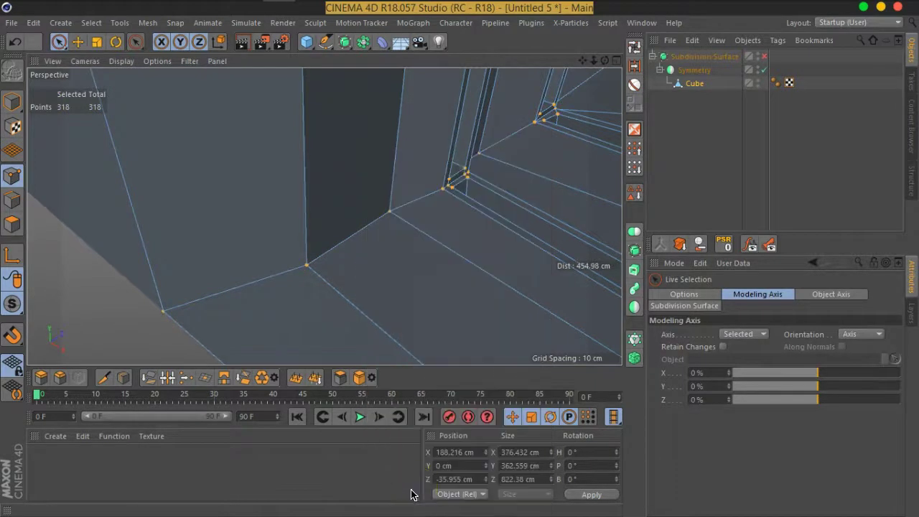
# Select the single vertex where the groove meets the floor, at X 55.261, Y -110.863 cm.
pyautogui.moveTo(425, 301)
pyautogui.keyDown('alt'); pyautogui.mouseDown()
pyautogui.moveTo(447, 201)
pyautogui.moveTo(437, 207)
pyautogui.moveTo(384, 165)
pyautogui.mouseUp(); pyautogui.keyUp('alt')
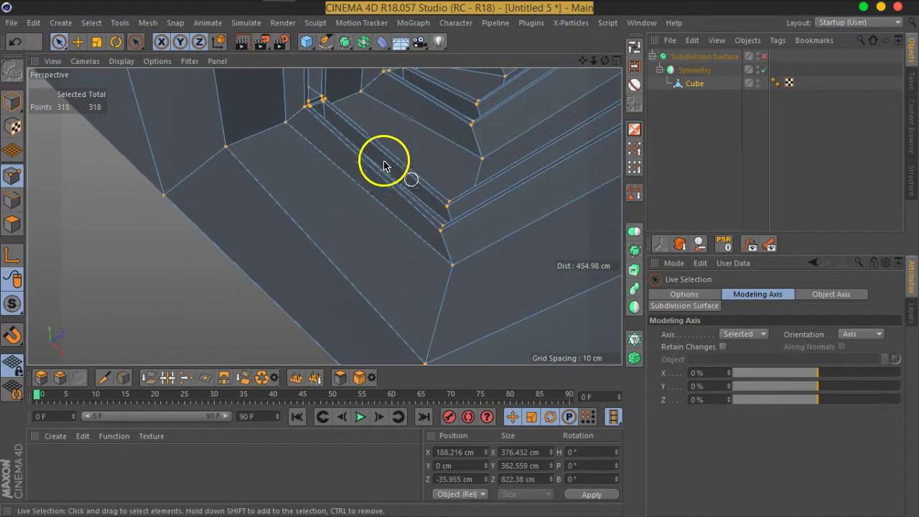
pyautogui.click(308, 105)
pyautogui.scroll(5, 304, 109)
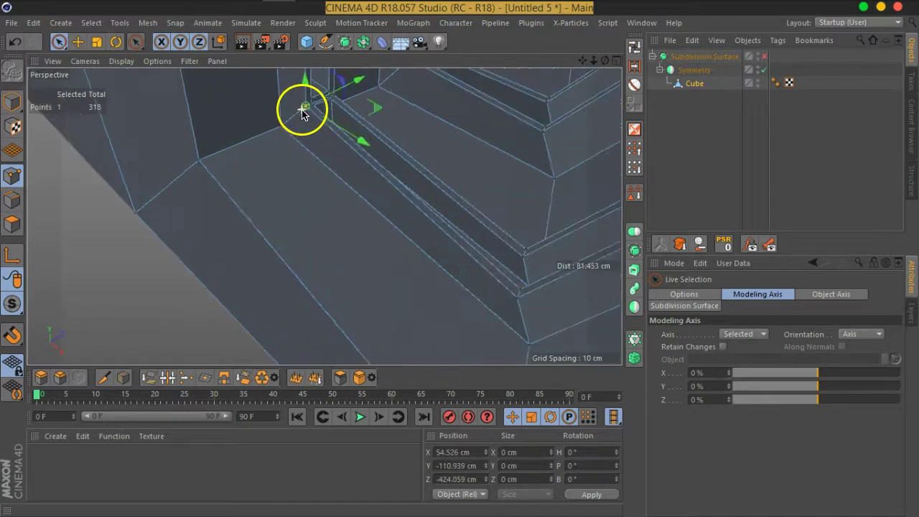
pyautogui.scroll(2, 319, 122)
pyautogui.scroll(1, 359, 185)
pyautogui.scroll(2, 379, 230)
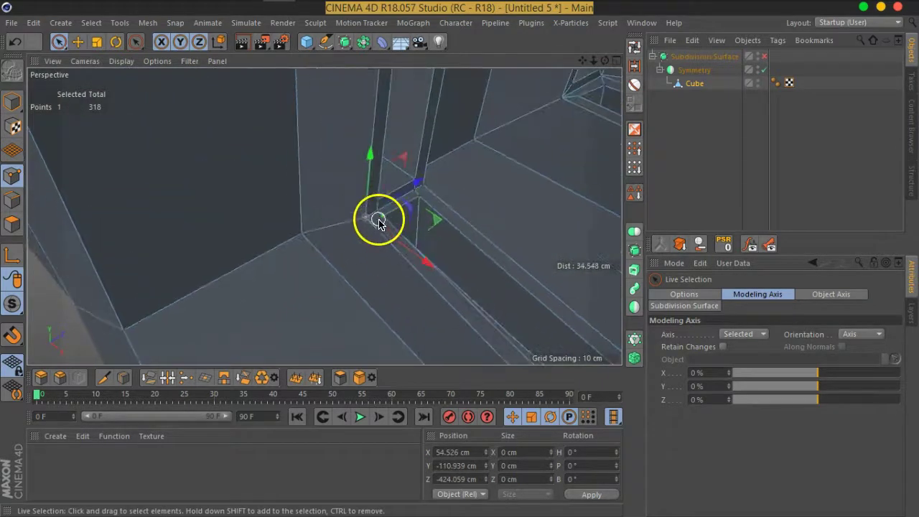
pyautogui.scroll(2, 378, 223)
pyautogui.scroll(2, 402, 238)
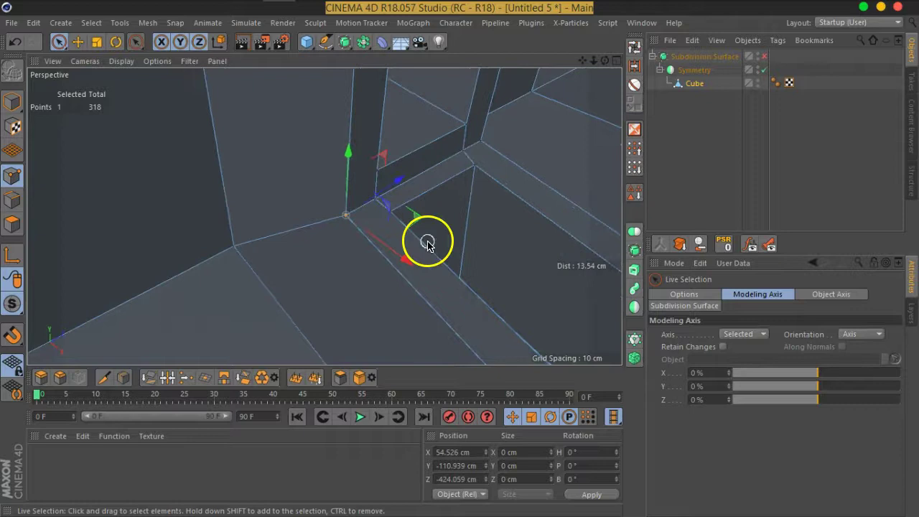
pyautogui.click(236, 258)
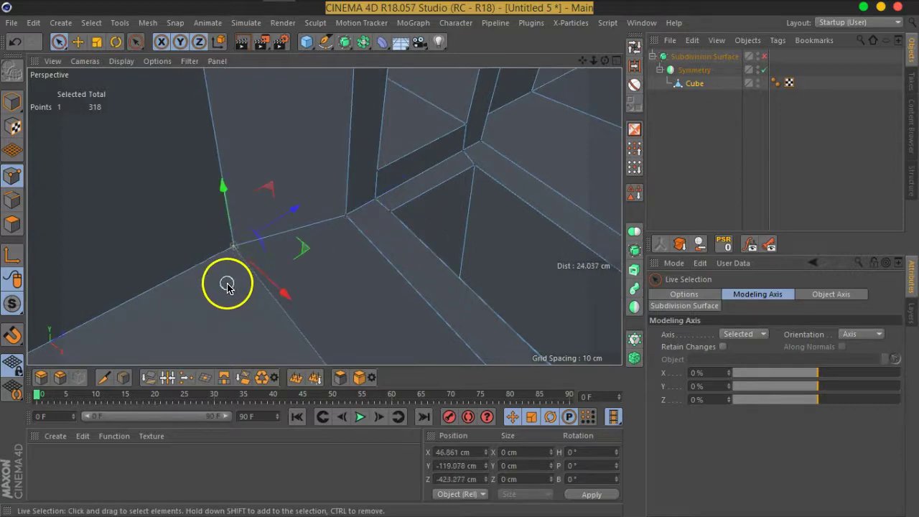
pyautogui.click(386, 213)
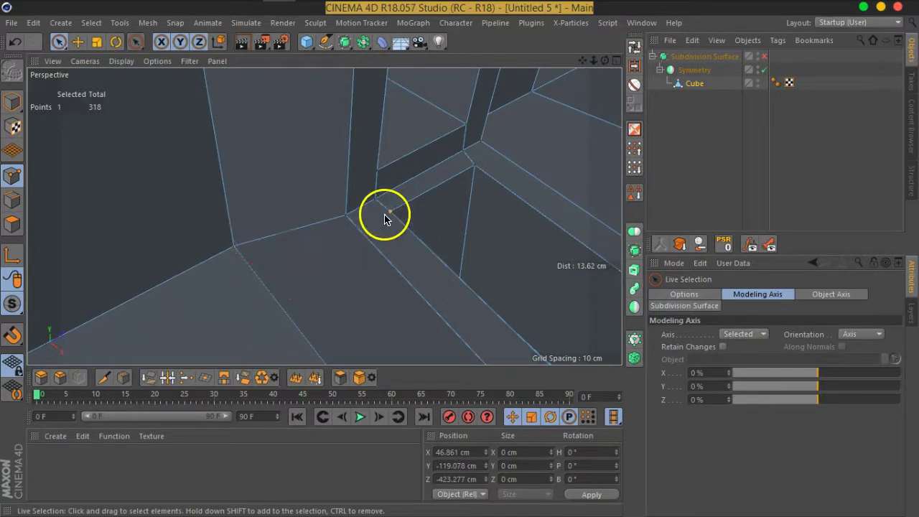
pyautogui.click(391, 215)
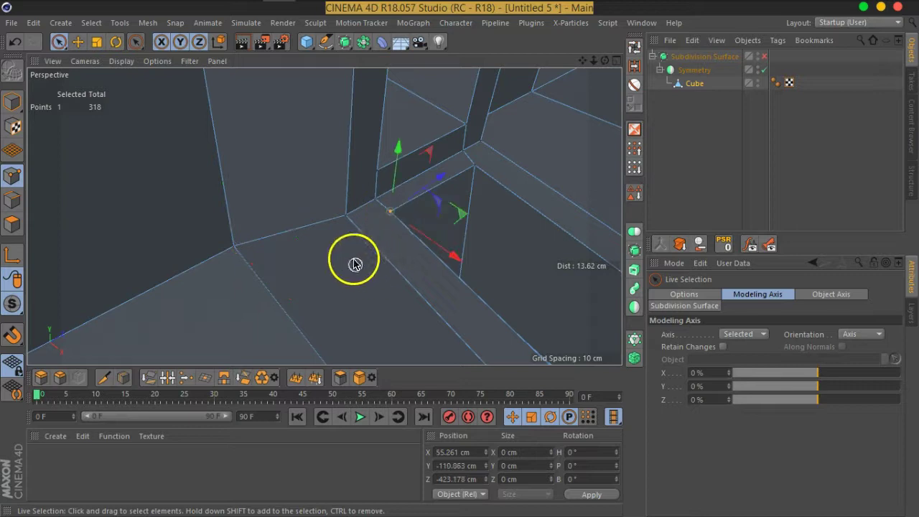
# Line Cut from the groove-corner vertex to the floor's outer edge.
pyautogui.rightClick(387, 223)
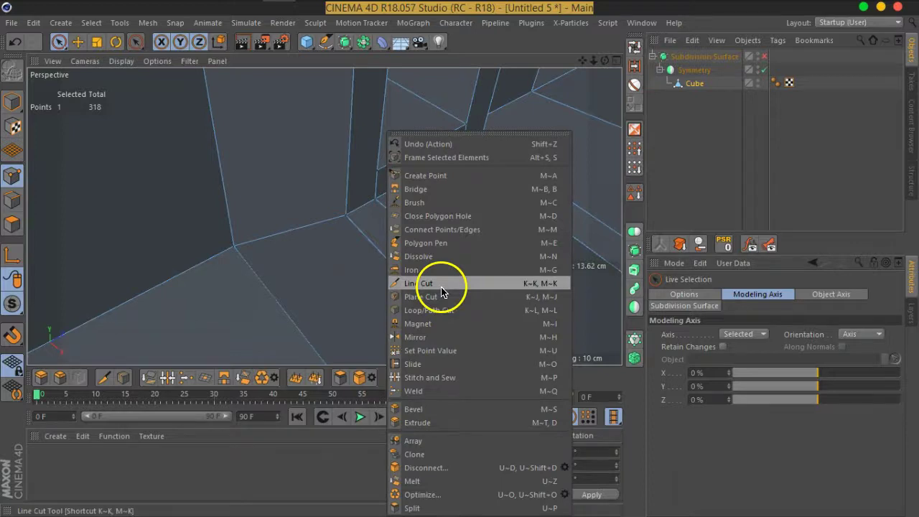
pyautogui.click(441, 284)
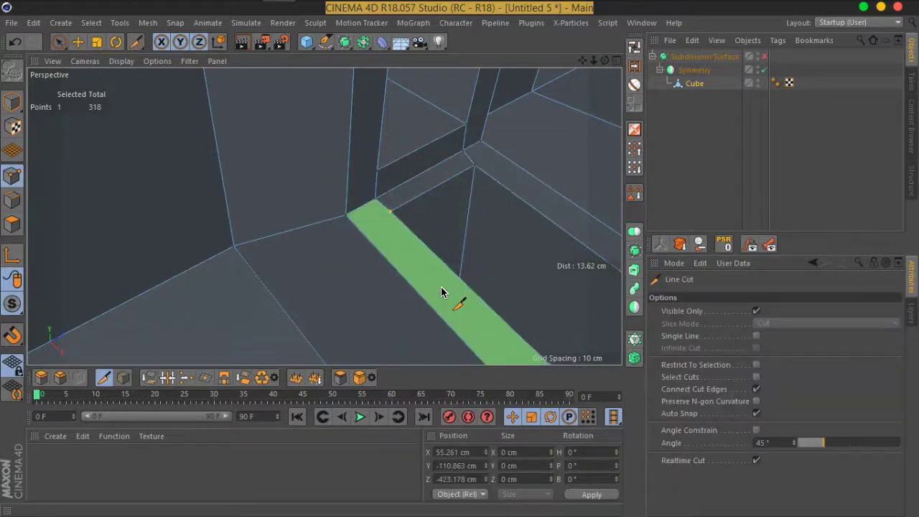
pyautogui.click(391, 213)
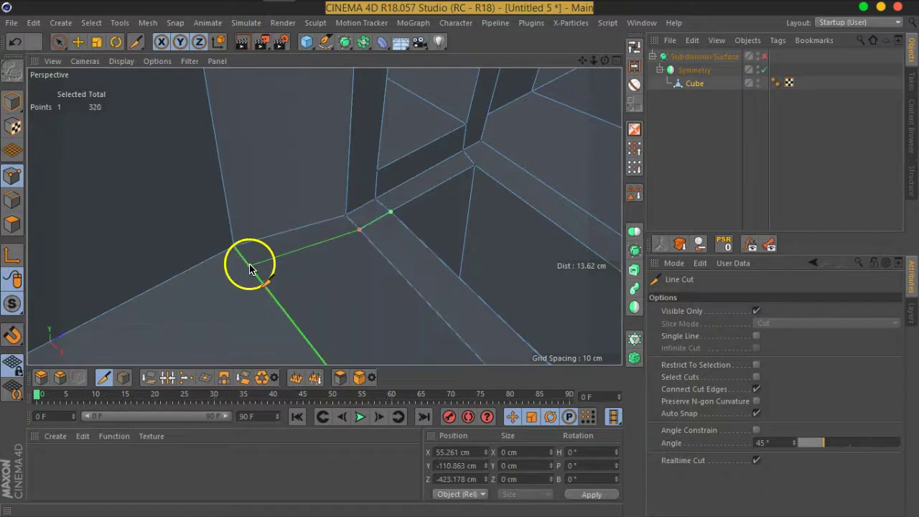
pyautogui.moveTo(252, 270)
pyautogui.keyDown('alt'); pyautogui.mouseDown()
pyautogui.moveTo(179, 322)
pyautogui.moveTo(263, 256)
pyautogui.mouseUp(); pyautogui.keyUp('alt')
pyautogui.scroll(3, 263, 257)
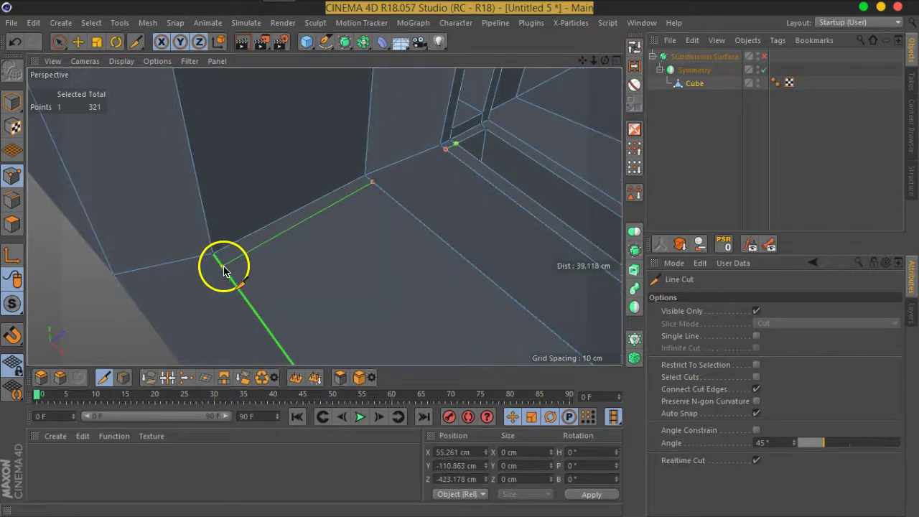
pyautogui.click(247, 267)
pyautogui.keyDown('alt'); pyautogui.moveTo(237, 265); pyautogui.dragTo(236, 272); pyautogui.keyUp('alt')
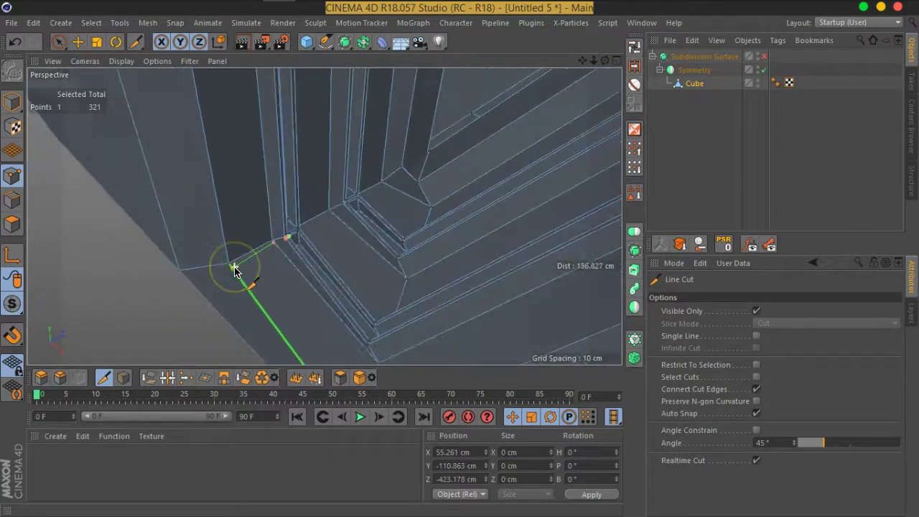
pyautogui.scroll(1, 234, 271)
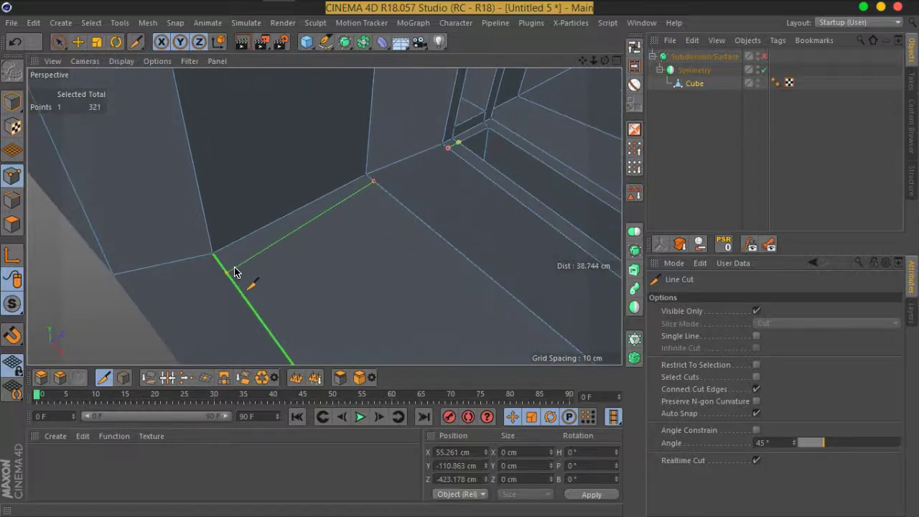
pyautogui.click(223, 269)
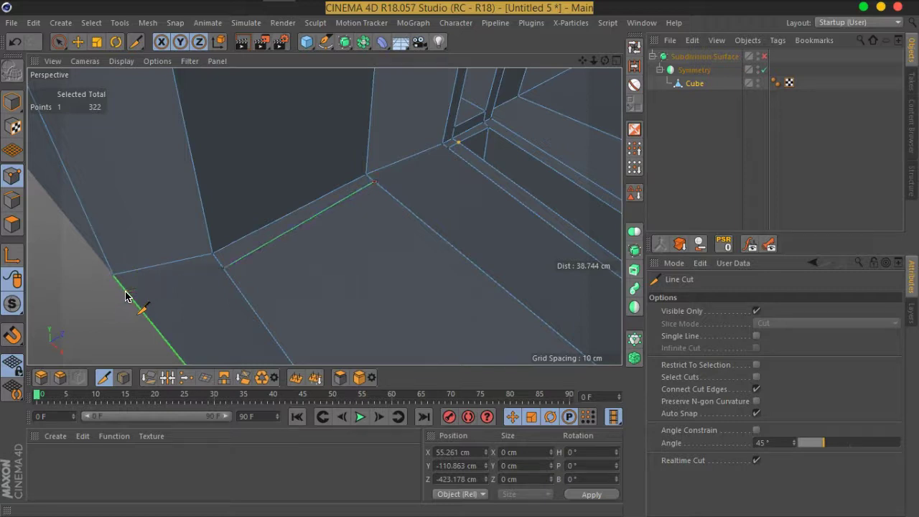
# Cut another edge from the groove down across the floor, bringing the mesh to 323 points.
pyautogui.click(447, 150)
pyautogui.press('Escape')
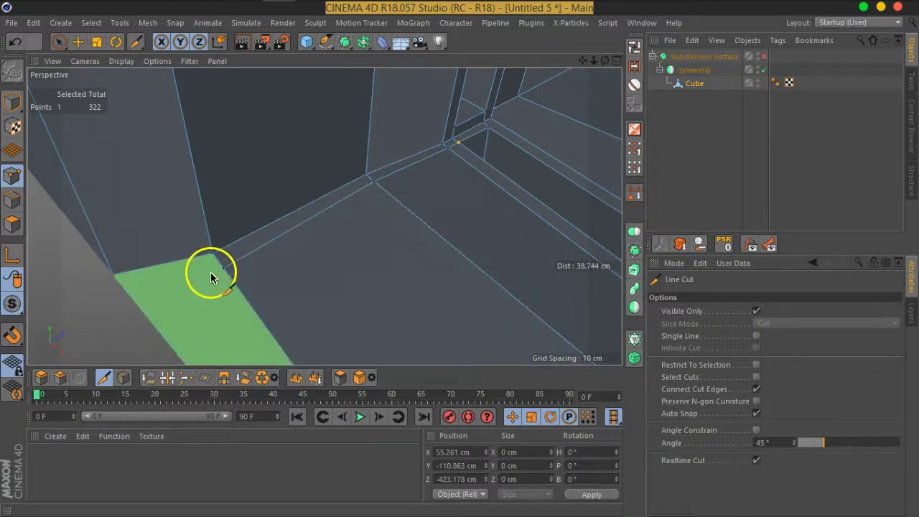
pyautogui.moveTo(223, 274); pyautogui.dragTo(123, 291)
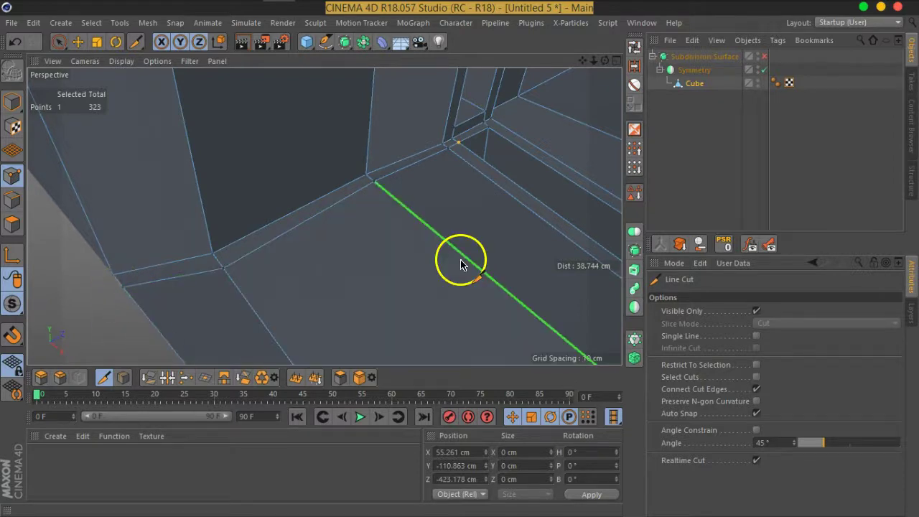
pyautogui.click(59, 47)
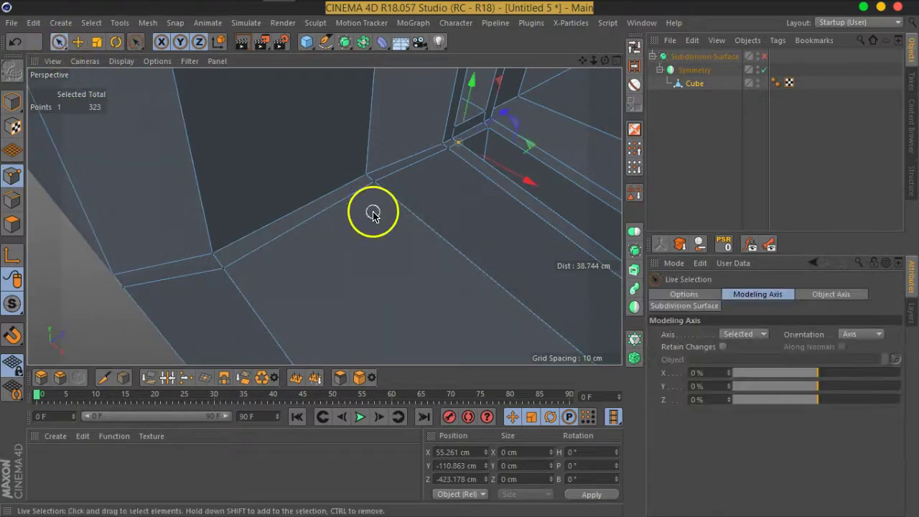
# Optimize the whole 323-point mesh and briefly preview it with subdivision smoothing.
pyautogui.hotkey('ctrl', 'a')
pyautogui.rightClick(373, 213)
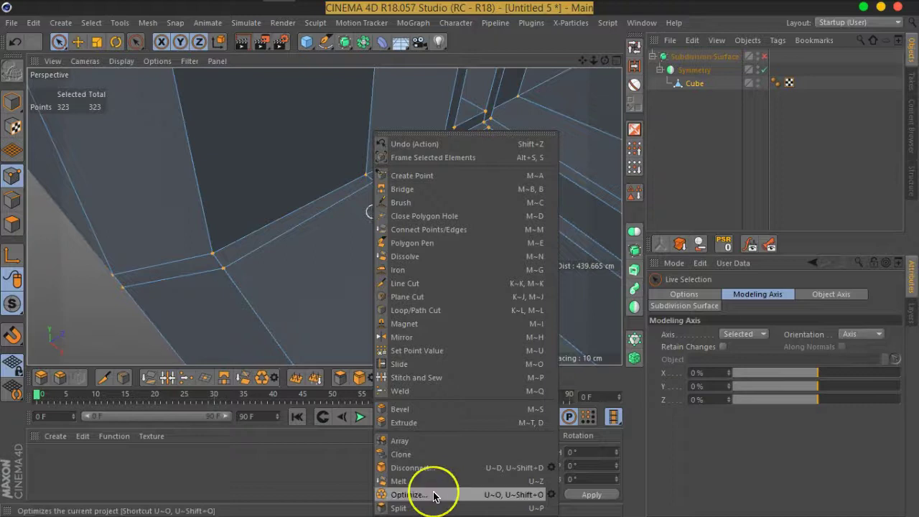
pyautogui.click(434, 495)
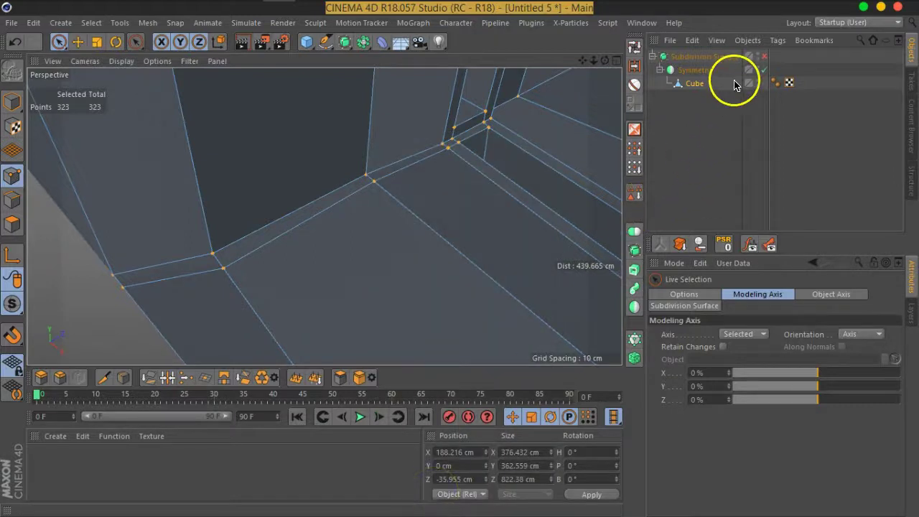
pyautogui.click(764, 56)
pyautogui.click(764, 56)
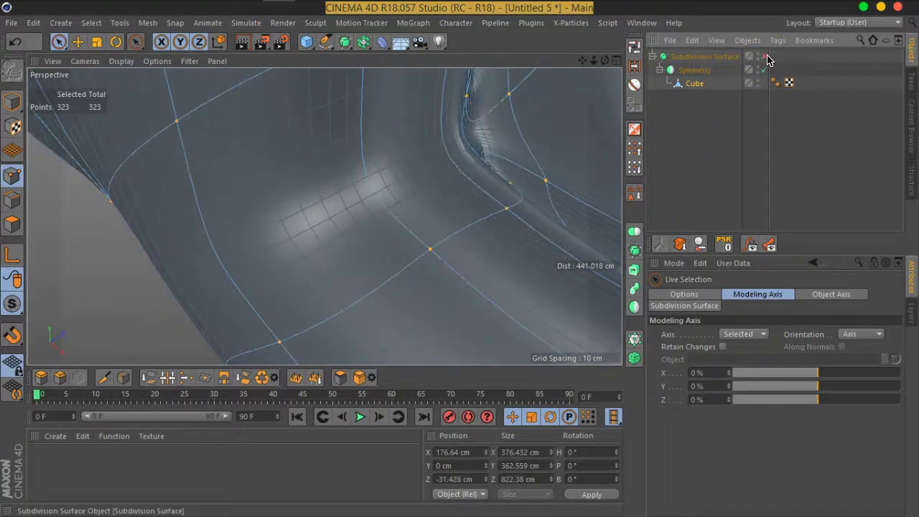
# Clear the selection and select a single vertex near the groove.
pyautogui.scroll(3, 514, 140)
pyautogui.scroll(3, 517, 151)
pyautogui.scroll(-2, 521, 154)
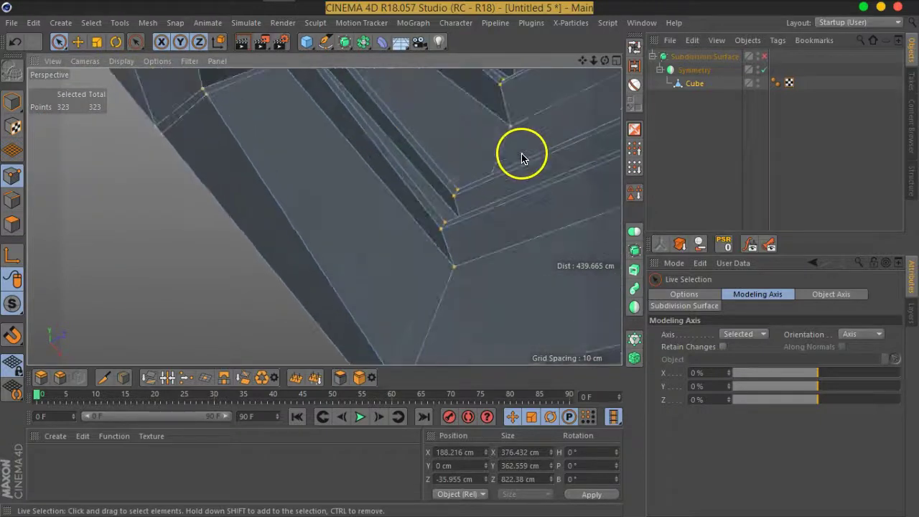
pyautogui.scroll(-3, 526, 164)
pyautogui.click(409, 178)
pyautogui.scroll(3, 402, 178)
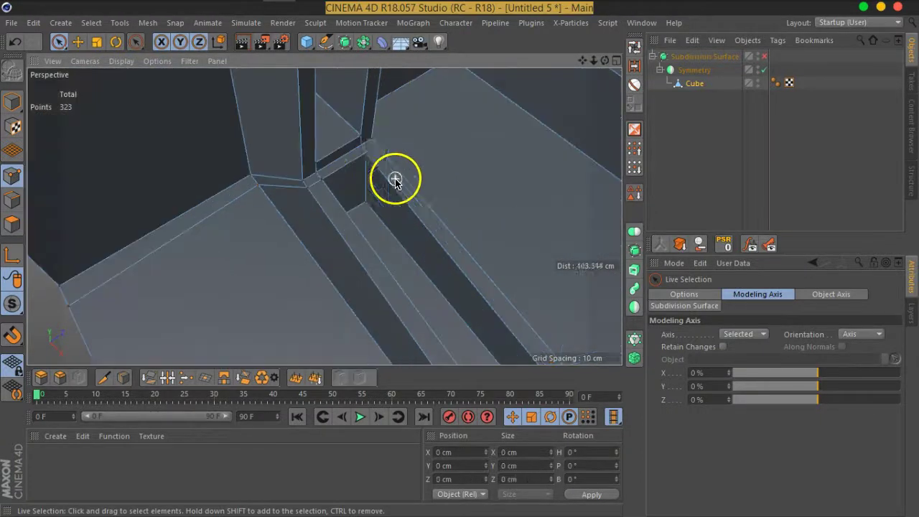
pyautogui.click(372, 160)
pyautogui.scroll(3, 409, 181)
pyautogui.moveTo(408, 181)
pyautogui.keyDown('alt'); pyautogui.mouseDown()
pyautogui.moveTo(328, 139)
pyautogui.moveTo(431, 168)
pyautogui.moveTo(422, 177)
pyautogui.moveTo(339, 178)
pyautogui.moveTo(403, 191)
pyautogui.moveTo(363, 189)
pyautogui.moveTo(383, 195)
pyautogui.moveTo(419, 160)
pyautogui.moveTo(445, 159)
pyautogui.mouseUp(); pyautogui.keyUp('alt')
# Activate the Line Cut tool at the groove corner.
pyautogui.rightClick(446, 148)
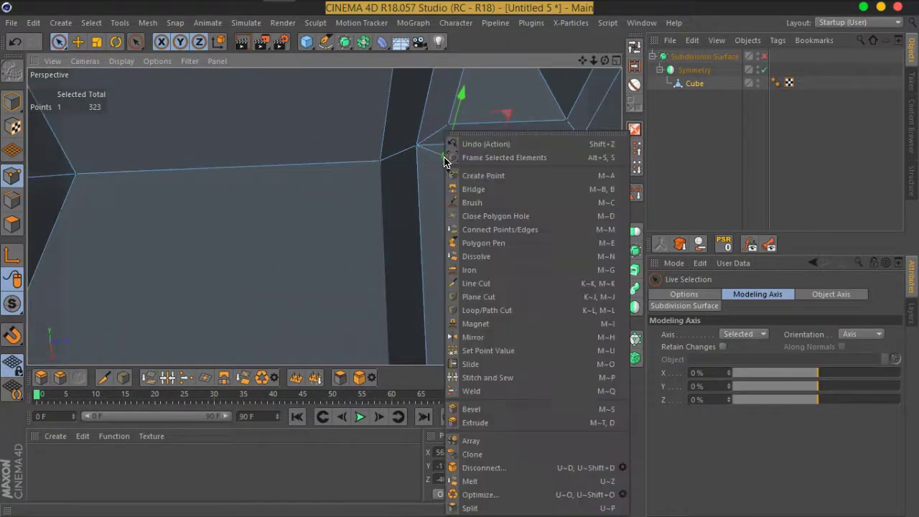
pyautogui.click(463, 283)
pyautogui.keyDown('alt'); pyautogui.moveTo(464, 209); pyautogui.dragTo(442, 247, button='middle'); pyautogui.keyUp('alt')
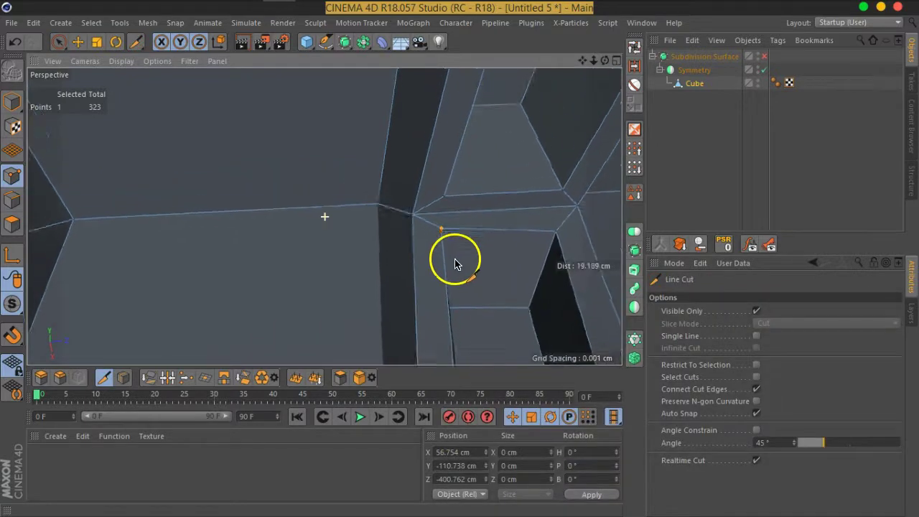
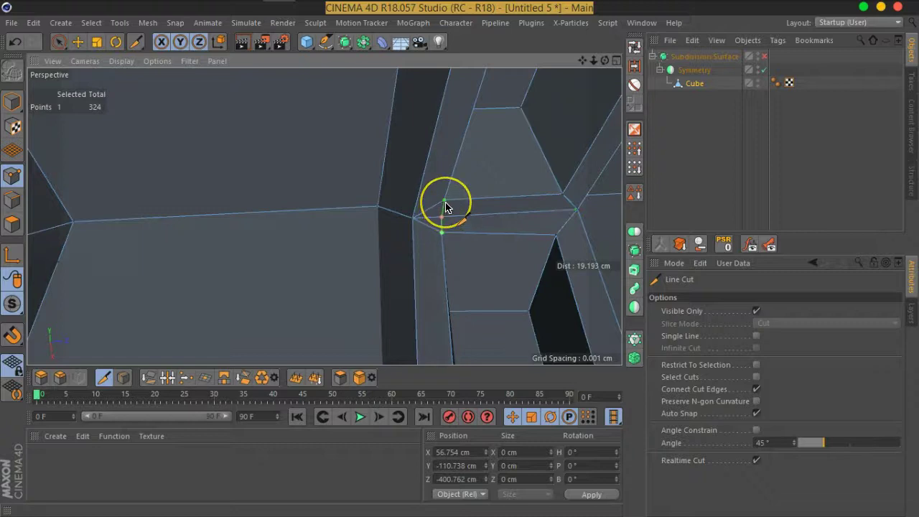
# Add a Line Cut across the recessed panel corner between two opposite edges.
pyautogui.click(442, 232)
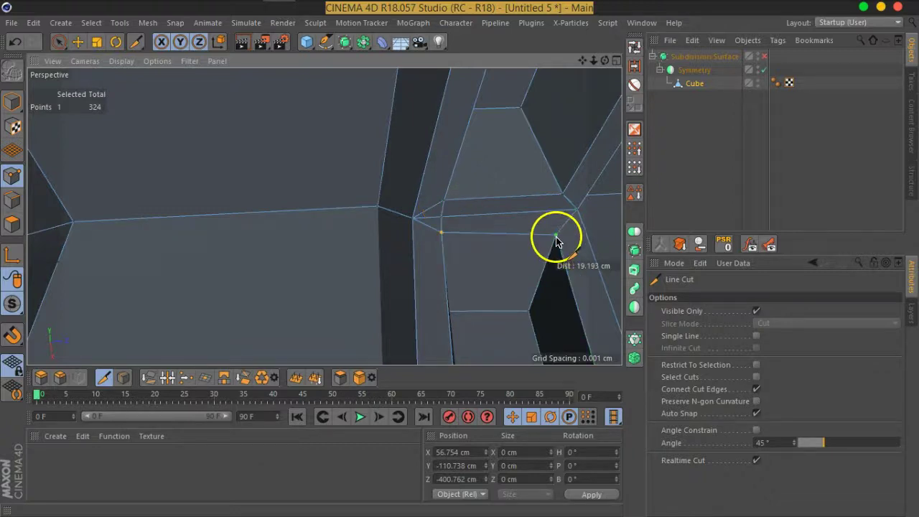
pyautogui.click(557, 235)
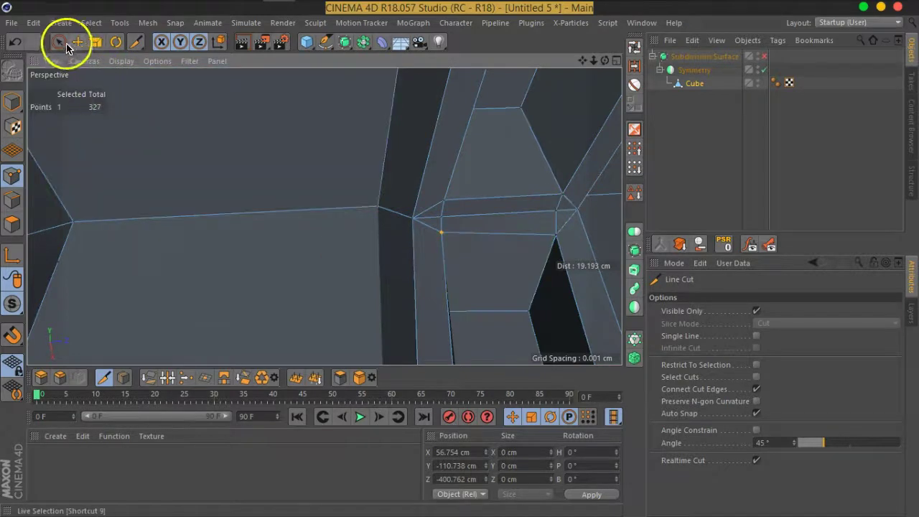
pyautogui.click(59, 41)
# In Edges mode, select the four leftover edges around the corner and dissolve them.
pyautogui.click(11, 172)
pyautogui.click(428, 224)
pyautogui.moveTo(436, 204); pyautogui.dragTo(581, 192)
pyautogui.keyDown('shift'); pyautogui.click(572, 200); pyautogui.keyUp('shift')
pyautogui.keyDown('shift'); pyautogui.click(567, 228); pyautogui.keyUp('shift')
pyautogui.rightClick(571, 220)
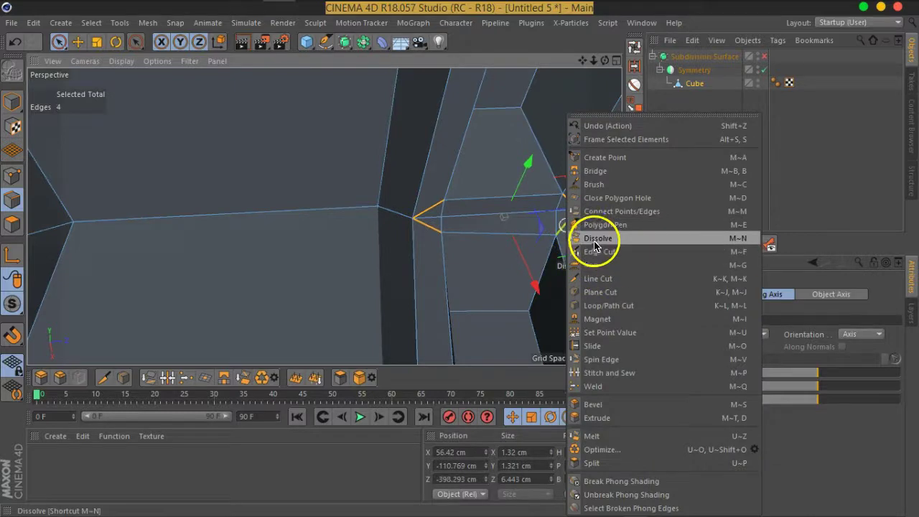
pyautogui.click(595, 243)
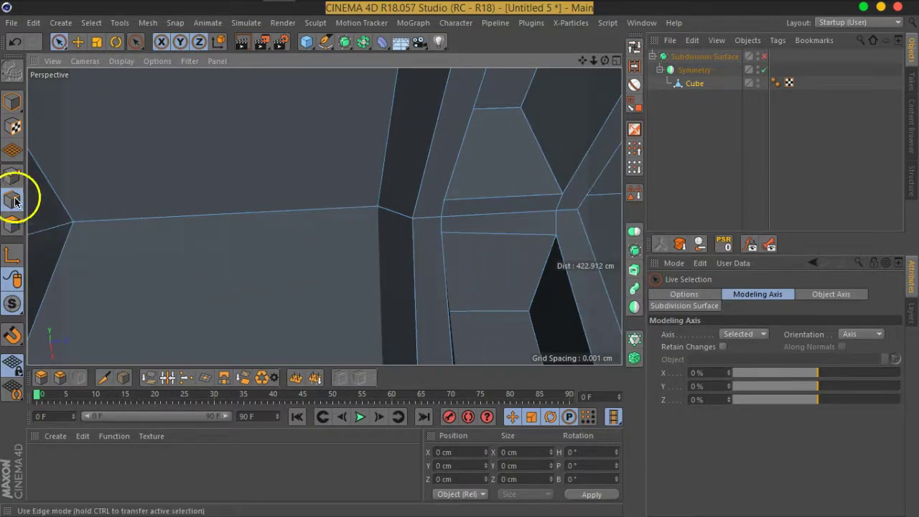
pyautogui.click(13, 176)
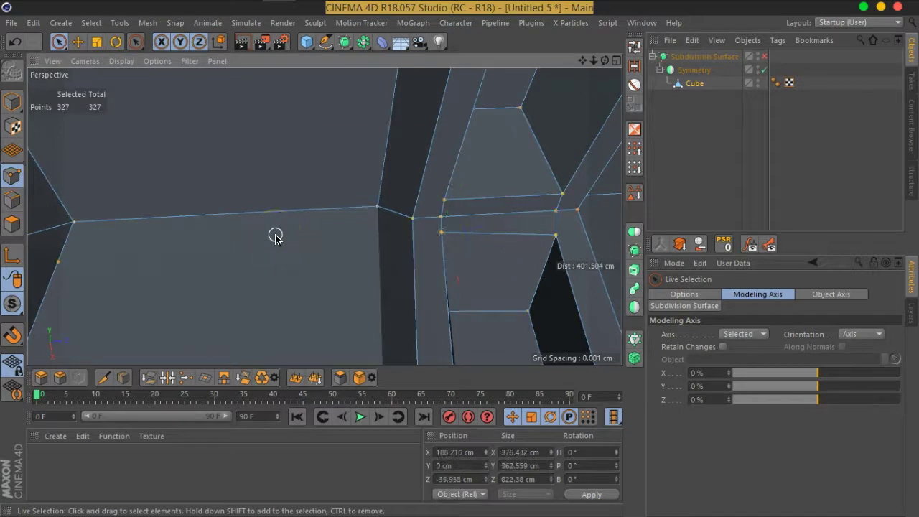
# Select all points, then activate Line Cut and zoom in to look along the recess.
pyautogui.rightClick(275, 237)
pyautogui.click(331, 493)
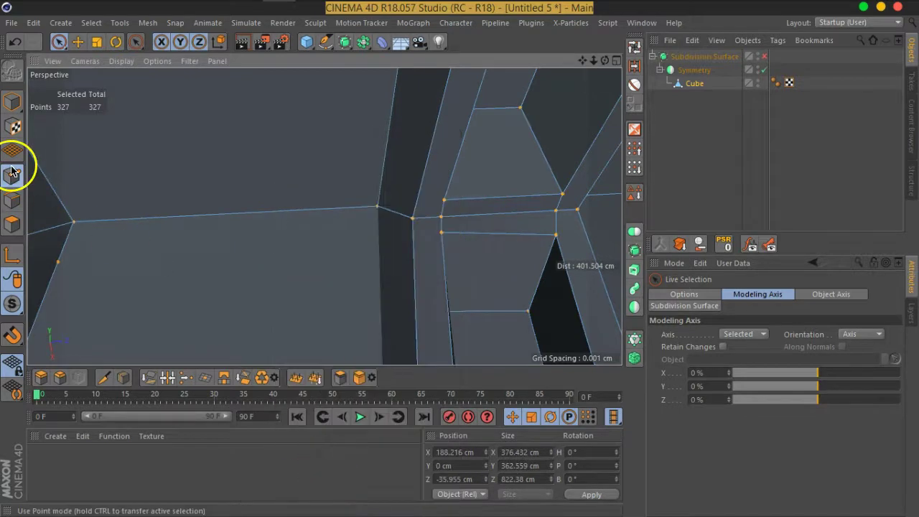
pyautogui.rightClick(225, 146)
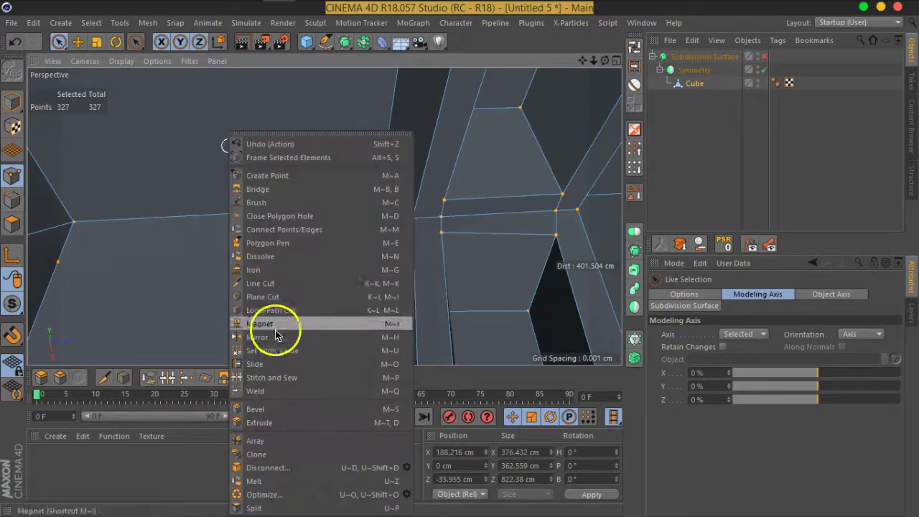
pyautogui.click(266, 283)
pyautogui.scroll(-3, 124, 244)
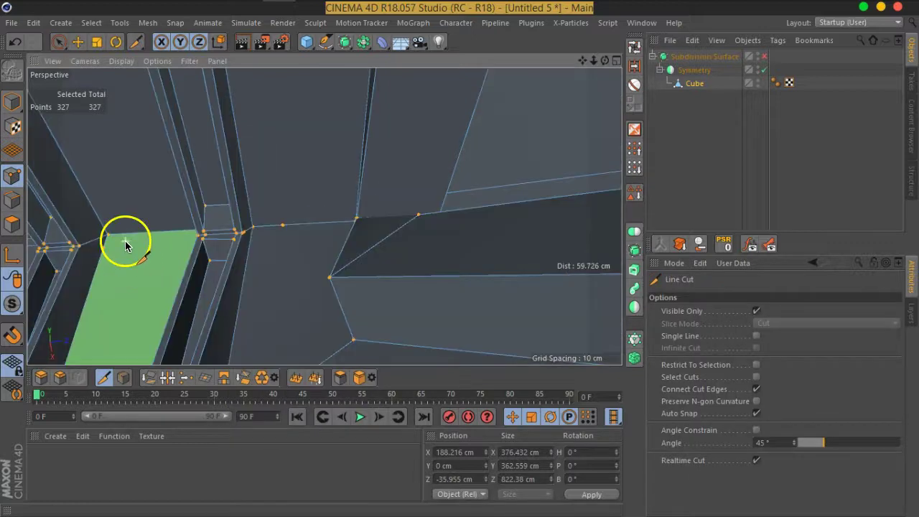
pyautogui.scroll(3, 220, 239)
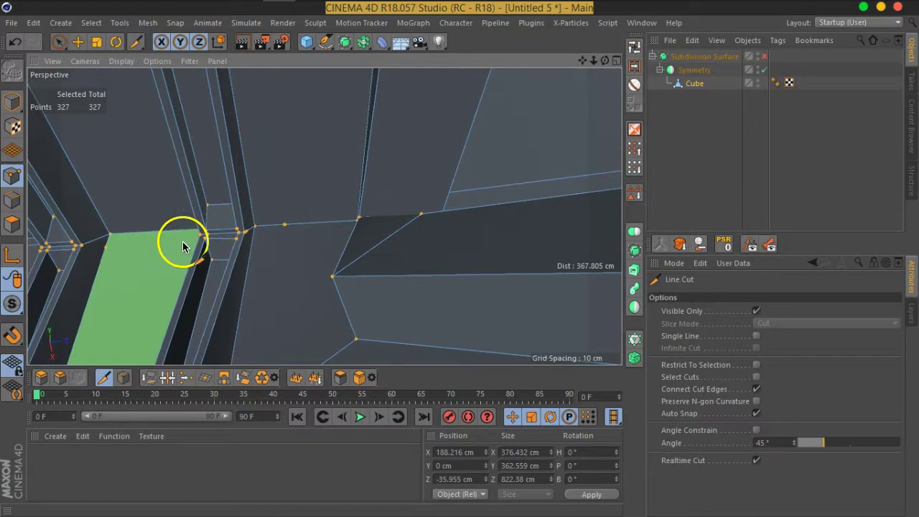
pyautogui.scroll(-1, 180, 248)
pyautogui.scroll(-1, 205, 252)
pyautogui.scroll(-1, 301, 223)
pyautogui.moveTo(328, 213)
pyautogui.keyDown('alt'); pyautogui.mouseDown()
pyautogui.moveTo(293, 240)
pyautogui.moveTo(361, 205)
pyautogui.moveTo(369, 215)
pyautogui.mouseUp(); pyautogui.keyUp('alt')
pyautogui.scroll(3, 369, 216)
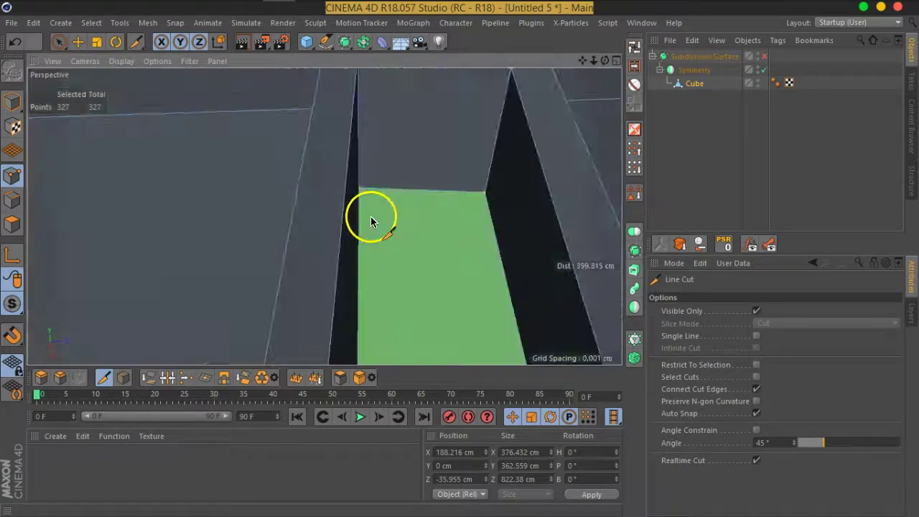
pyautogui.scroll(-3, 268, 220)
pyautogui.scroll(-2, 242, 226)
pyautogui.scroll(1, 240, 241)
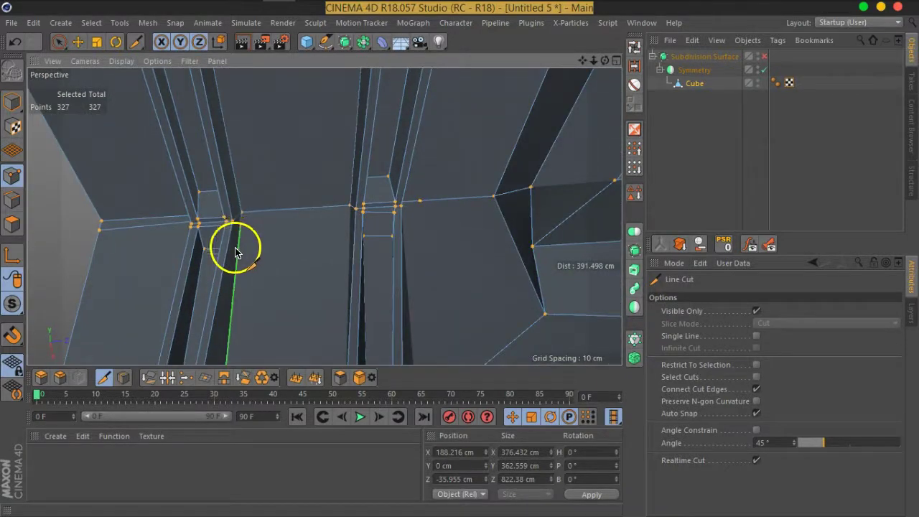
pyautogui.scroll(1, 237, 246)
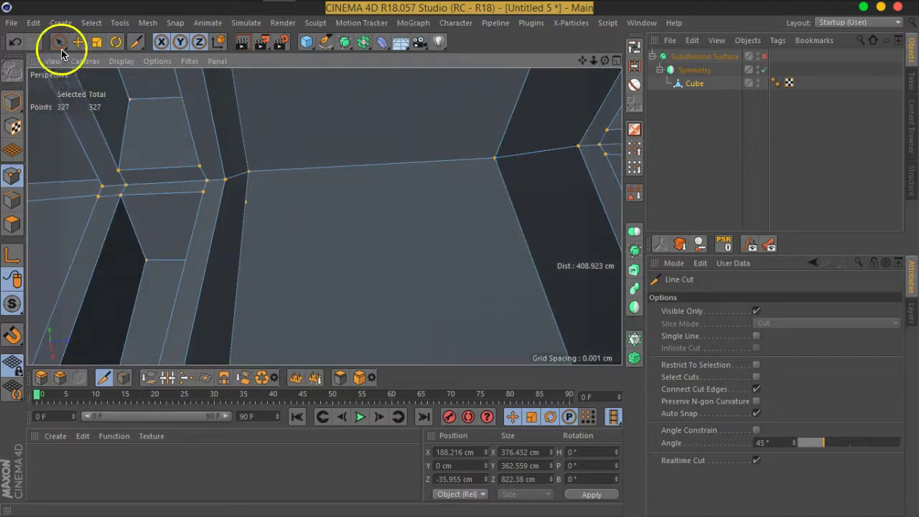
# Delete the three stray points at the recessed panel corner, leaving 324 points.
pyautogui.click(59, 41)
pyautogui.click(240, 206)
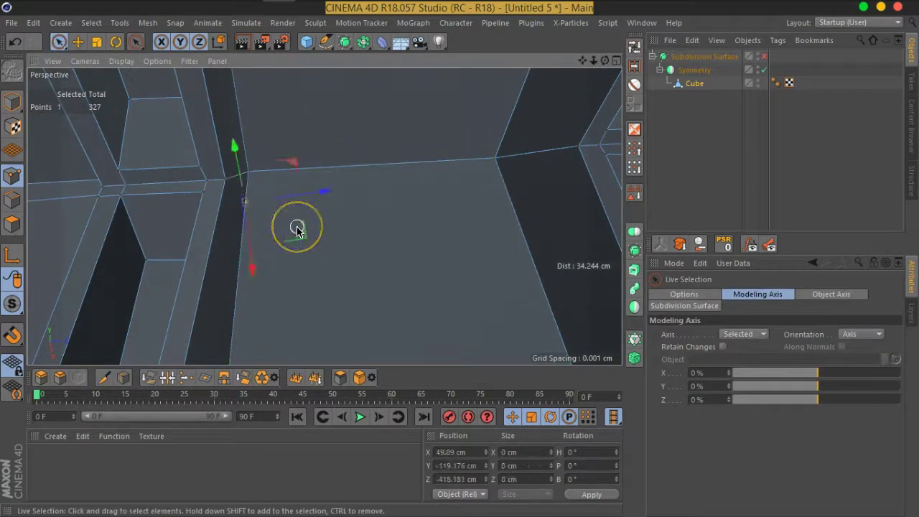
pyautogui.press('Delete')
pyautogui.scroll(-3, 297, 229)
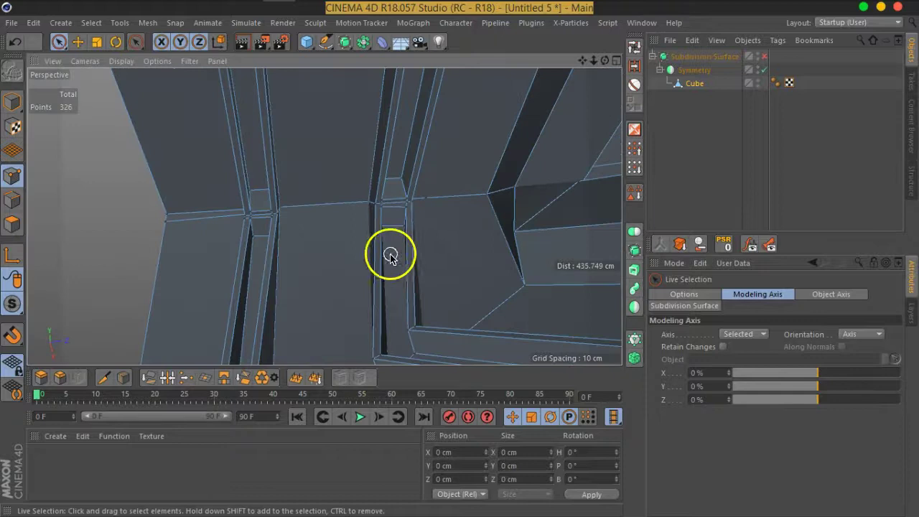
pyautogui.click(435, 213)
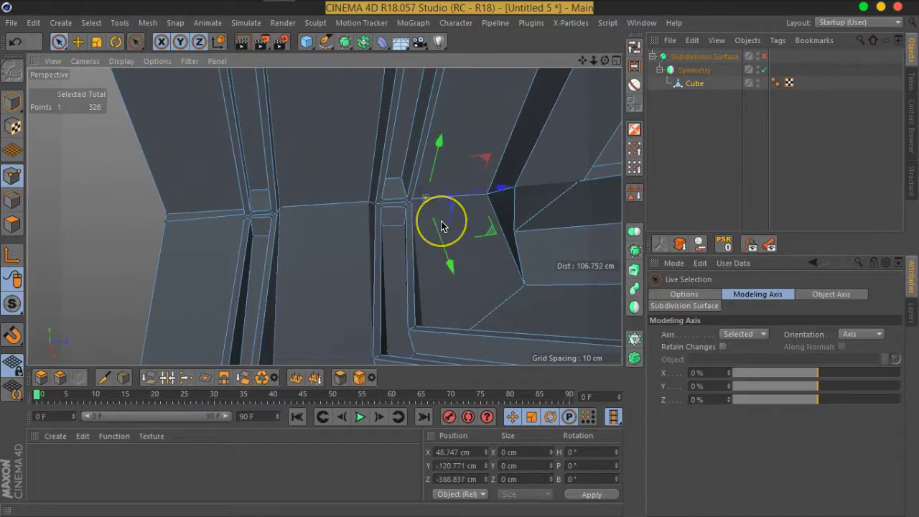
pyautogui.press('Delete')
pyautogui.moveTo(412, 205)
pyautogui.keyDown('alt'); pyautogui.mouseDown()
pyautogui.moveTo(428, 222)
pyautogui.moveTo(262, 199)
pyautogui.moveTo(299, 212)
pyautogui.moveTo(185, 175)
pyautogui.moveTo(134, 171)
pyautogui.moveTo(286, 218)
pyautogui.moveTo(369, 215)
pyautogui.moveTo(302, 205)
pyautogui.mouseUp(); pyautogui.keyUp('alt')
pyautogui.keyDown('alt'); pyautogui.moveTo(400, 220); pyautogui.dragTo(431, 217); pyautogui.keyUp('alt')
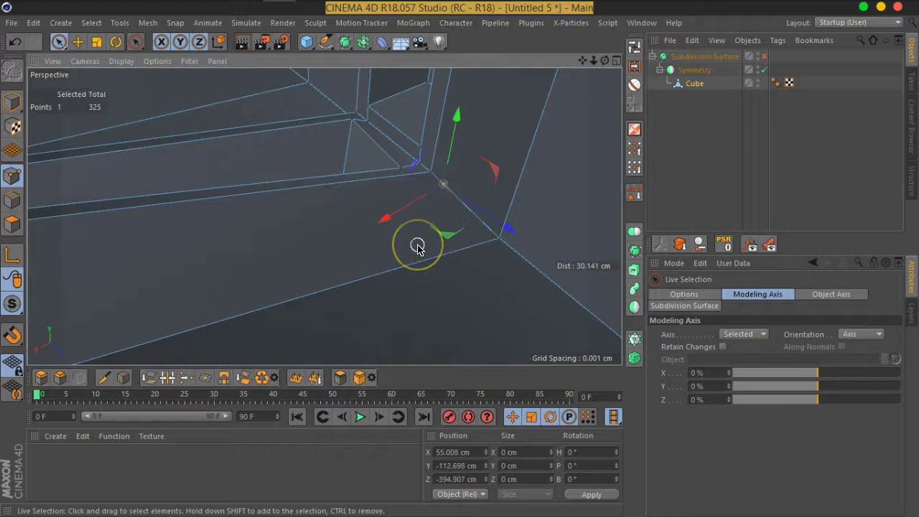
pyautogui.press('Delete')
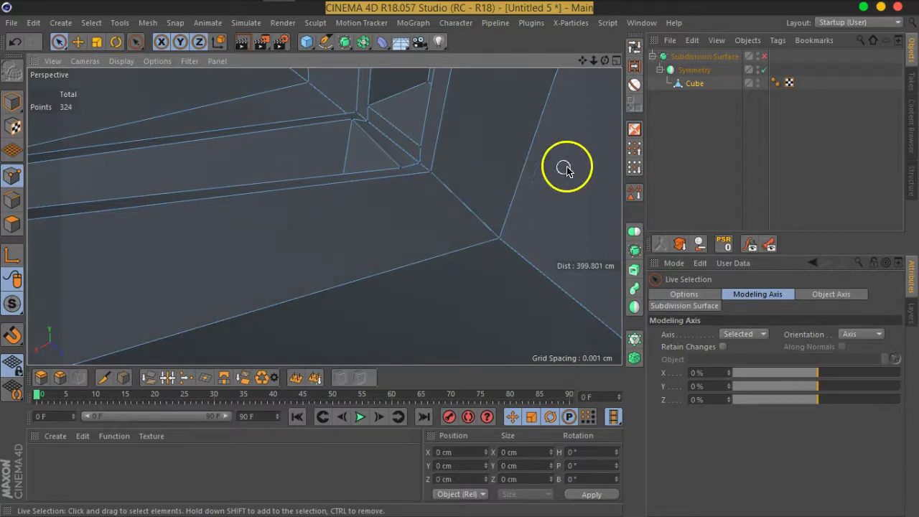
pyautogui.click(764, 58)
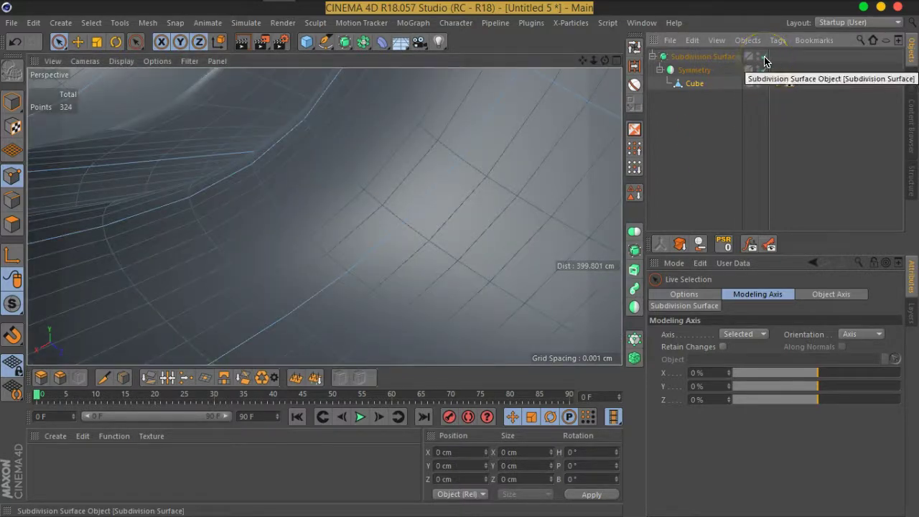
pyautogui.scroll(-5, 420, 200)
pyautogui.scroll(-3, 419, 200)
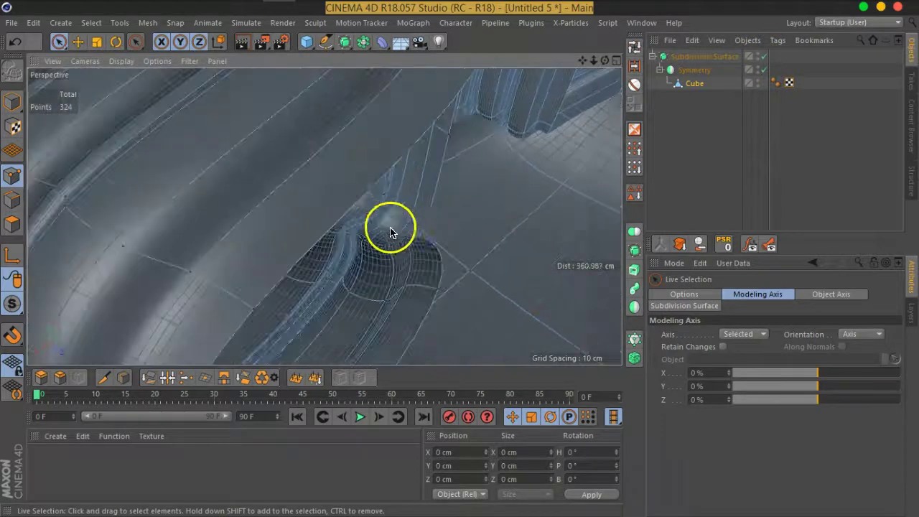
pyautogui.scroll(-3, 392, 228)
pyautogui.scroll(-3, 433, 232)
pyautogui.moveTo(295, 275)
pyautogui.keyDown('alt'); pyautogui.mouseDown()
pyautogui.moveTo(400, 242)
pyautogui.moveTo(433, 297)
pyautogui.moveTo(462, 232)
pyautogui.moveTo(430, 220)
pyautogui.moveTo(408, 257)
pyautogui.moveTo(425, 209)
pyautogui.moveTo(444, 230)
pyautogui.moveTo(419, 216)
pyautogui.moveTo(417, 225)
pyautogui.moveTo(314, 264)
pyautogui.mouseUp(); pyautogui.keyUp('alt')
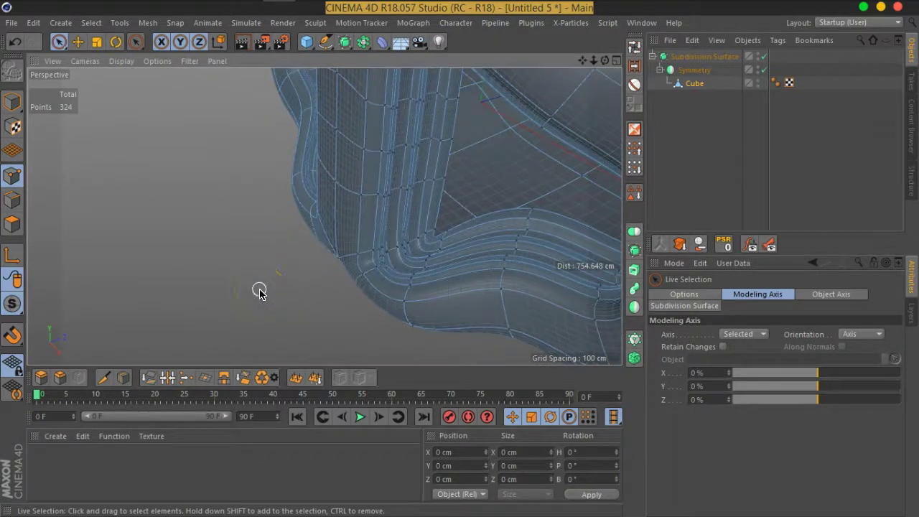
pyautogui.click(668, 134)
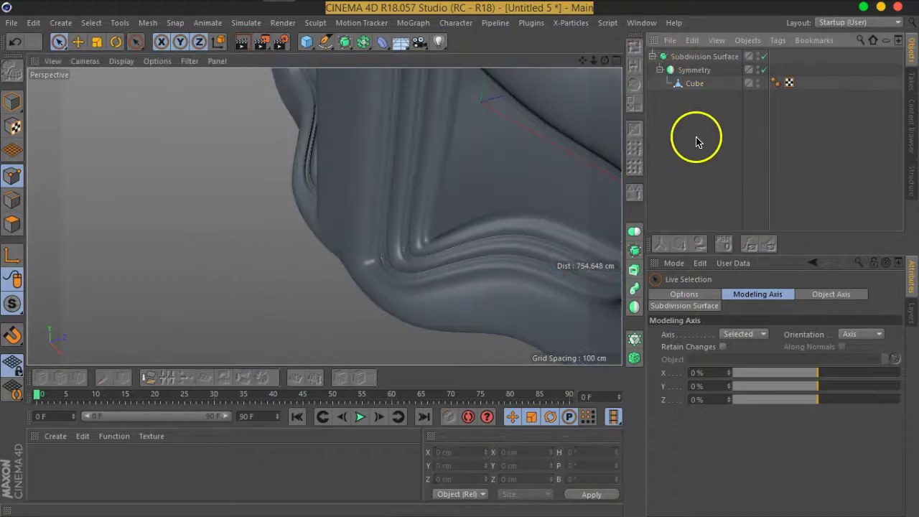
pyautogui.hotkey('ctrl', 'shift', 'z')
pyautogui.hotkey('ctrl', 'shift', 'z')
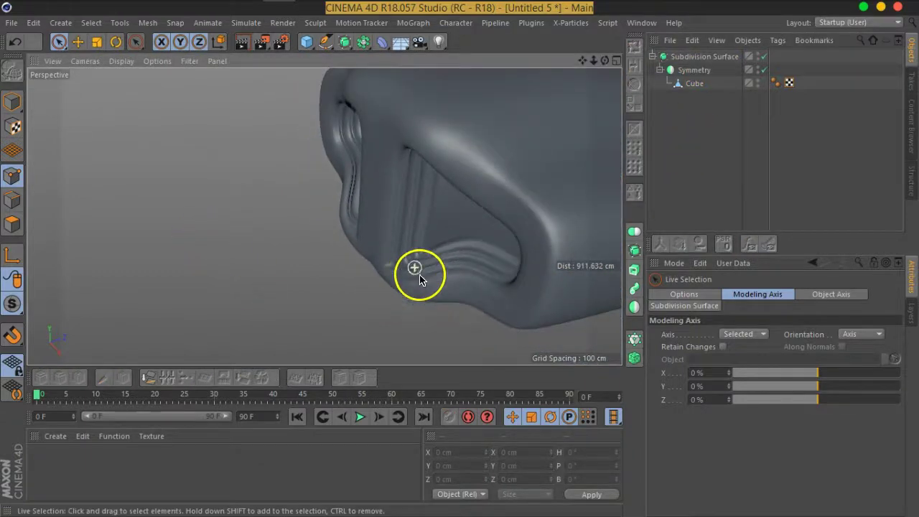
pyautogui.hotkey('ctrl', 'shift', 'z')
pyautogui.scroll(1, 323, 255)
pyautogui.scroll(3, 323, 255)
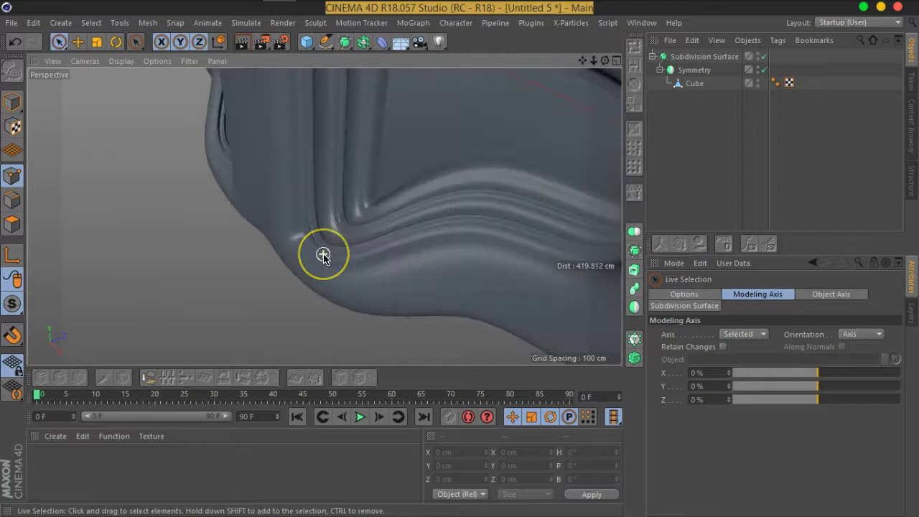
pyautogui.scroll(3, 323, 255)
pyautogui.scroll(2, 323, 255)
pyautogui.scroll(2, 287, 189)
pyautogui.scroll(2, 263, 165)
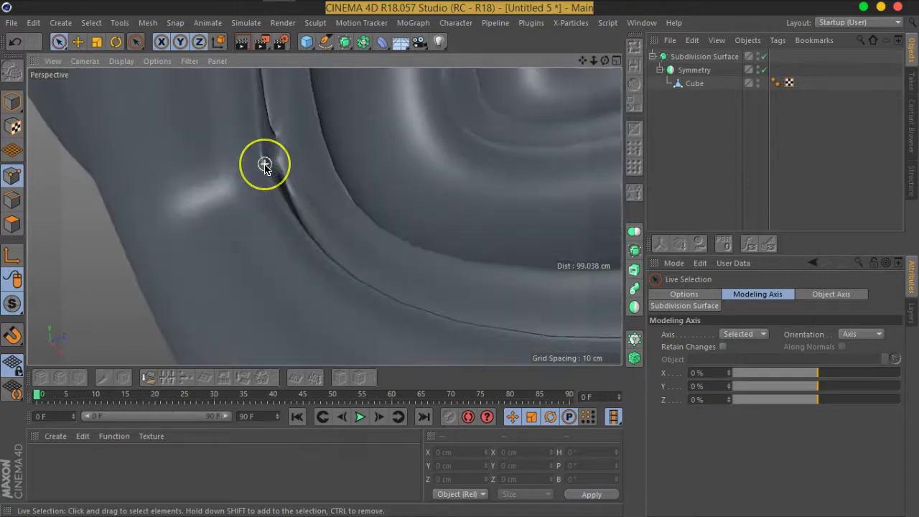
pyautogui.scroll(2, 265, 165)
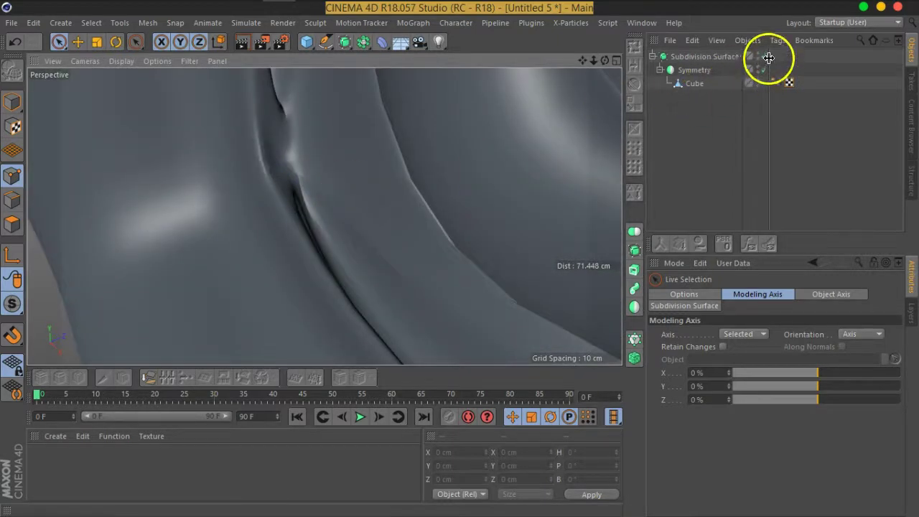
pyautogui.click(764, 57)
pyautogui.click(694, 88)
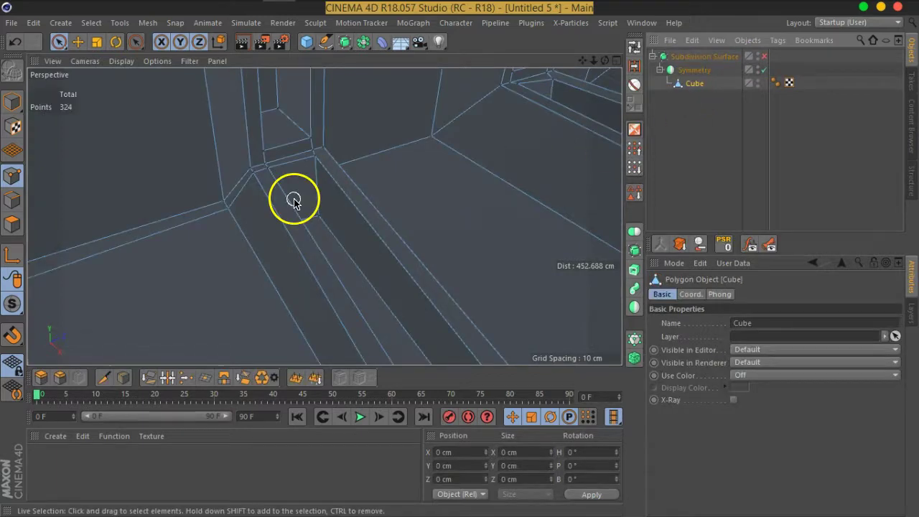
# Line Cut new edges along the recess from the wall edge to the lower-left edge.
pyautogui.rightClick(262, 155)
pyautogui.click(282, 292)
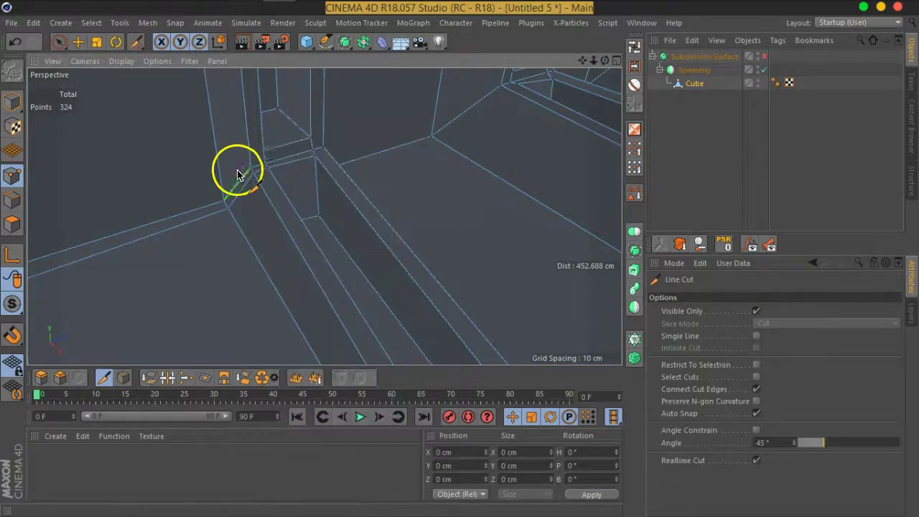
pyautogui.click(265, 153)
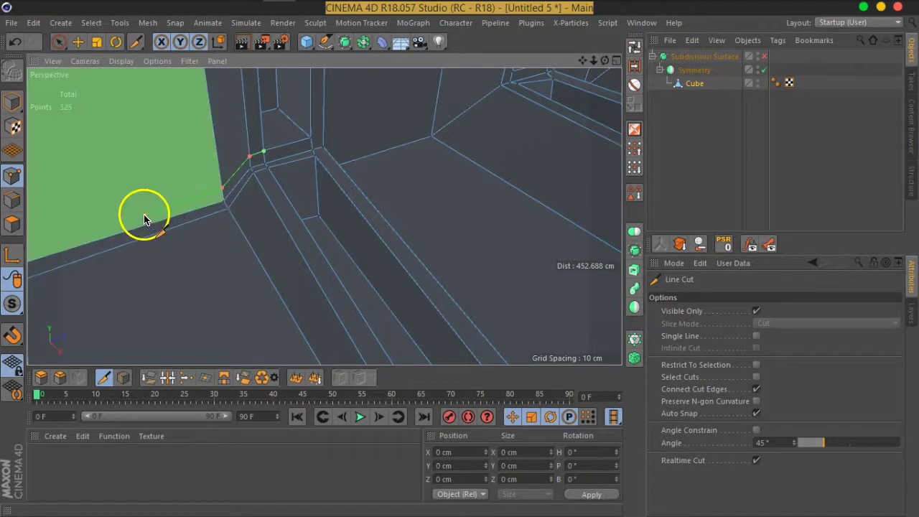
pyautogui.keyDown('alt'); pyautogui.moveTo(144, 206); pyautogui.dragTo(380, 229); pyautogui.keyUp('alt')
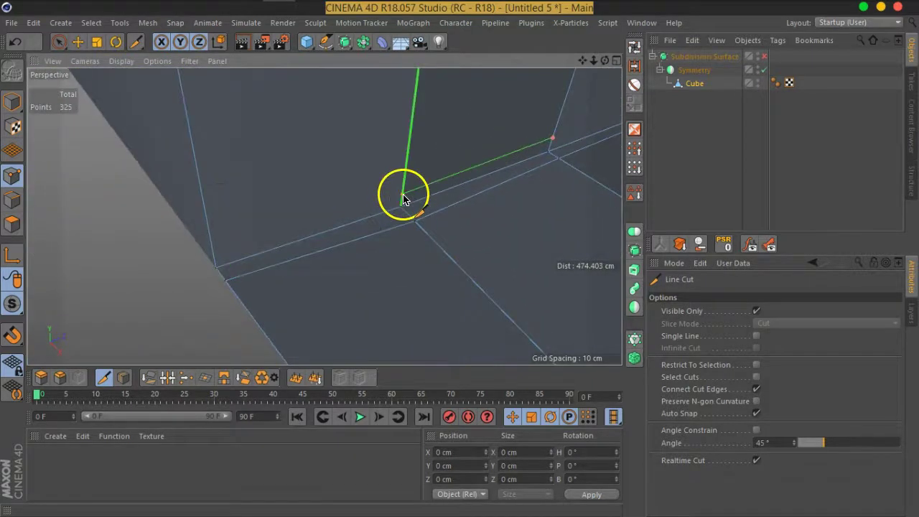
pyautogui.click(403, 199)
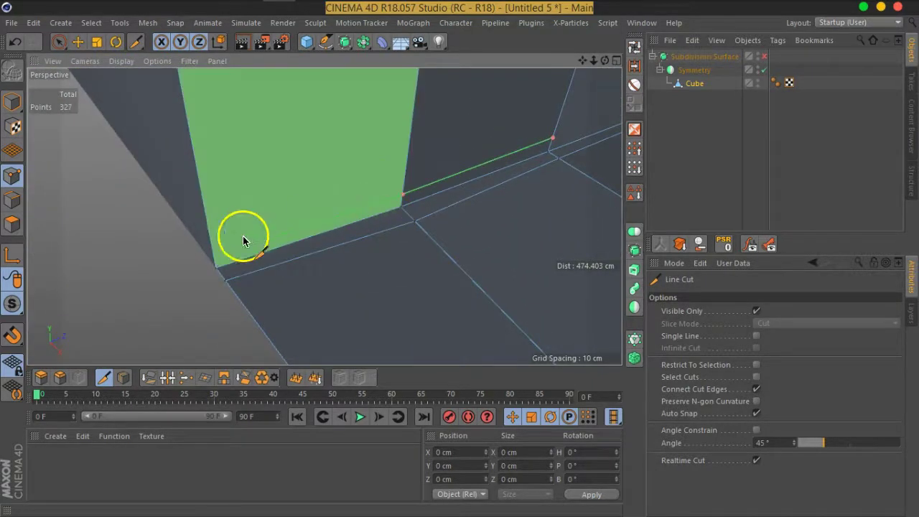
pyautogui.click(214, 262)
pyautogui.click(209, 304)
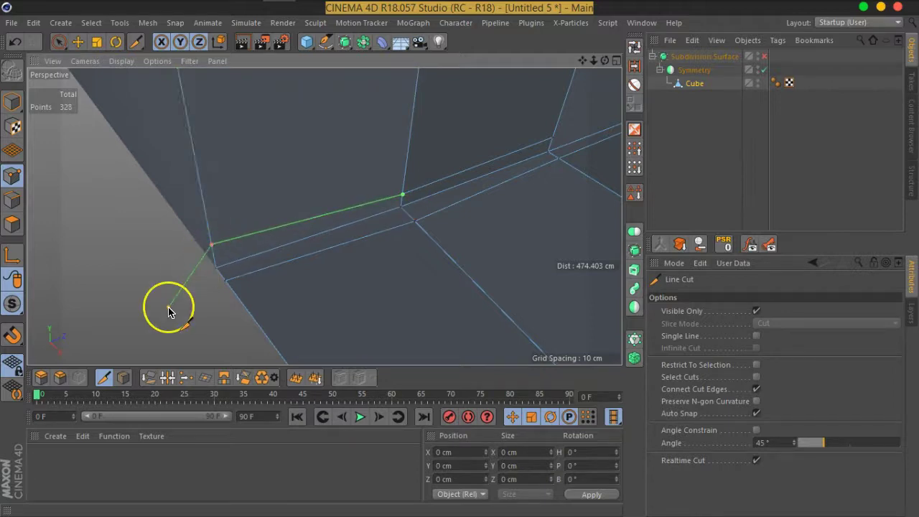
# Toggle Subdivision Surface on and off to inspect another recess corner.
pyautogui.scroll(-3, 171, 308)
pyautogui.keyDown('alt'); pyautogui.moveTo(175, 260); pyautogui.dragTo(298, 246); pyautogui.keyUp('alt')
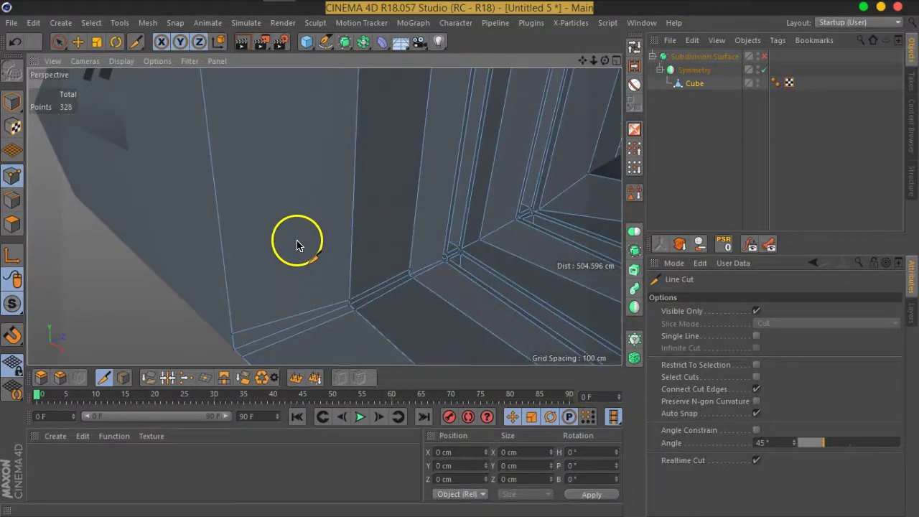
pyautogui.scroll(-2, 297, 246)
pyautogui.scroll(-2, 294, 240)
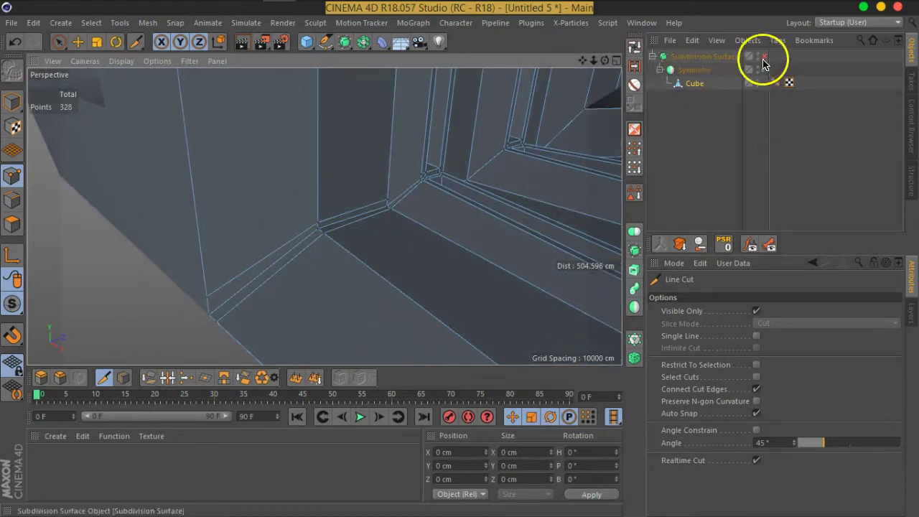
pyautogui.click(765, 58)
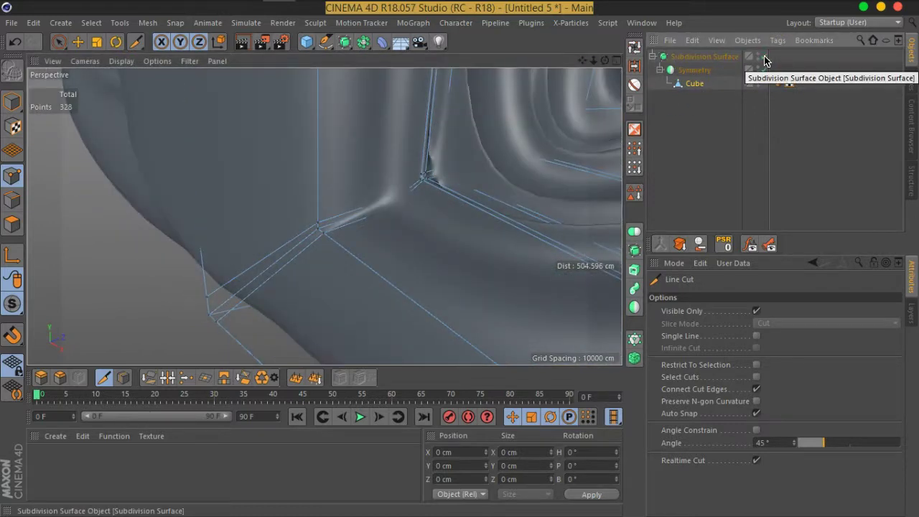
pyautogui.click(766, 58)
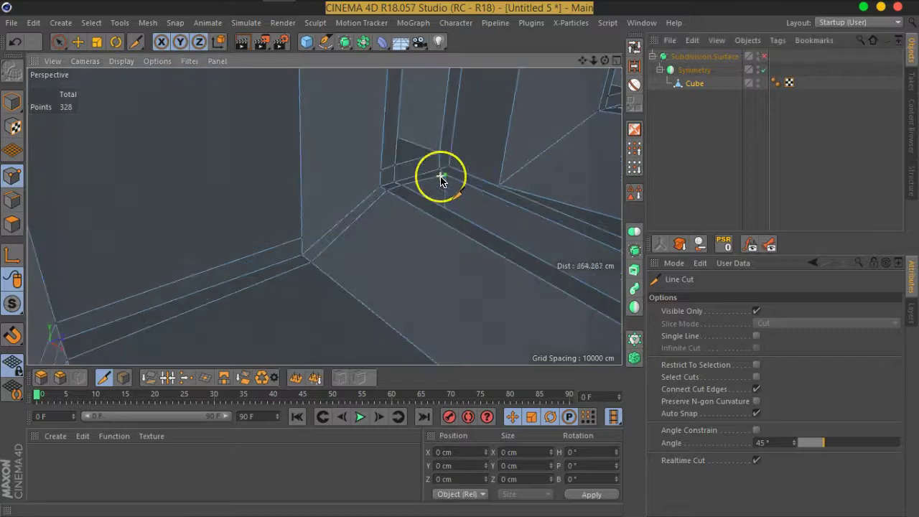
# Cut an edge across the panel corner (328 points), then re-enable Subdivision Surface to check it.
pyautogui.scroll(2, 441, 179)
pyautogui.scroll(-3, 443, 175)
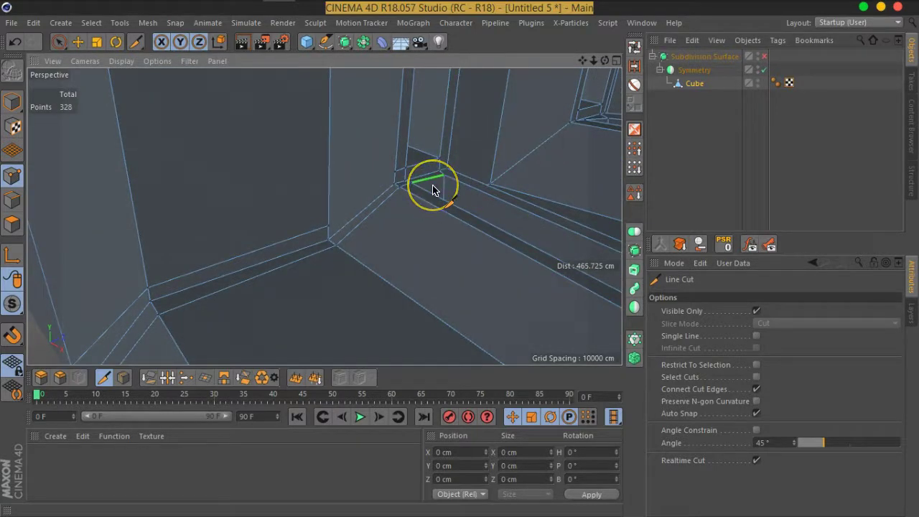
pyautogui.click(499, 189)
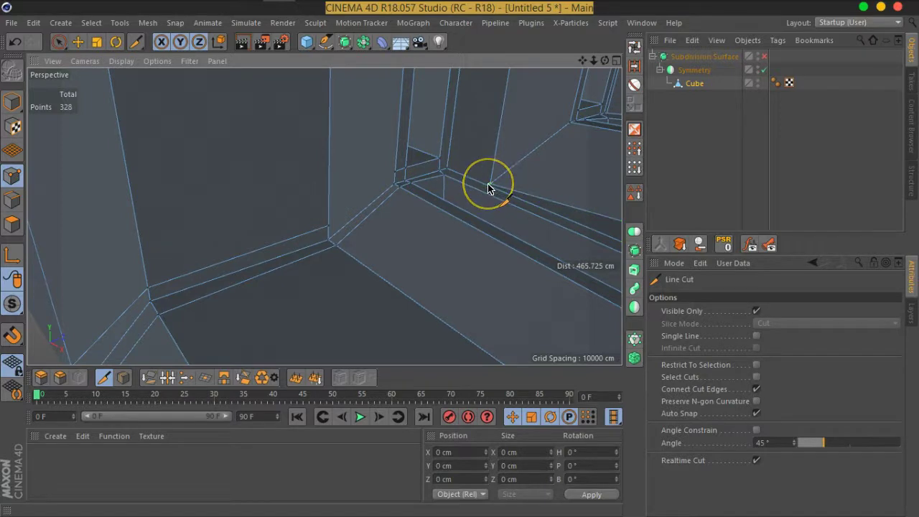
pyautogui.click(697, 158)
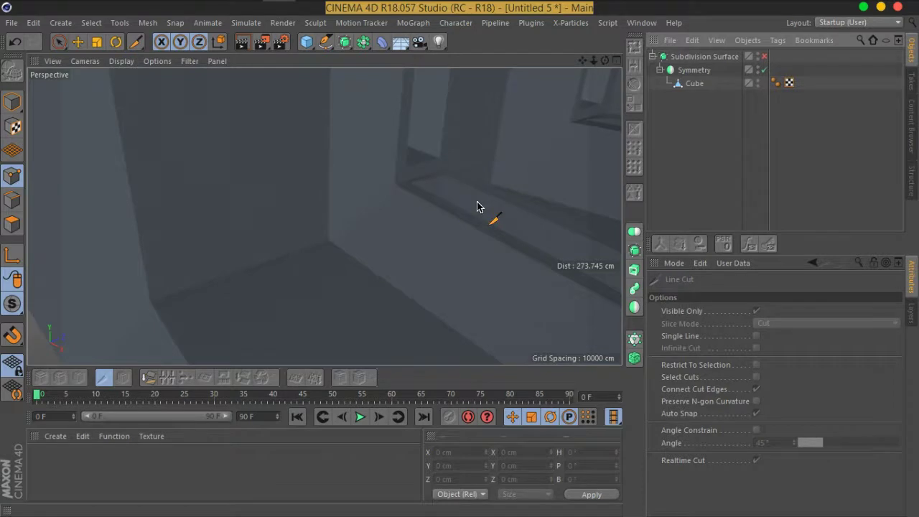
pyautogui.scroll(-2, 478, 207)
pyautogui.scroll(-2, 478, 207)
pyautogui.scroll(-2, 478, 206)
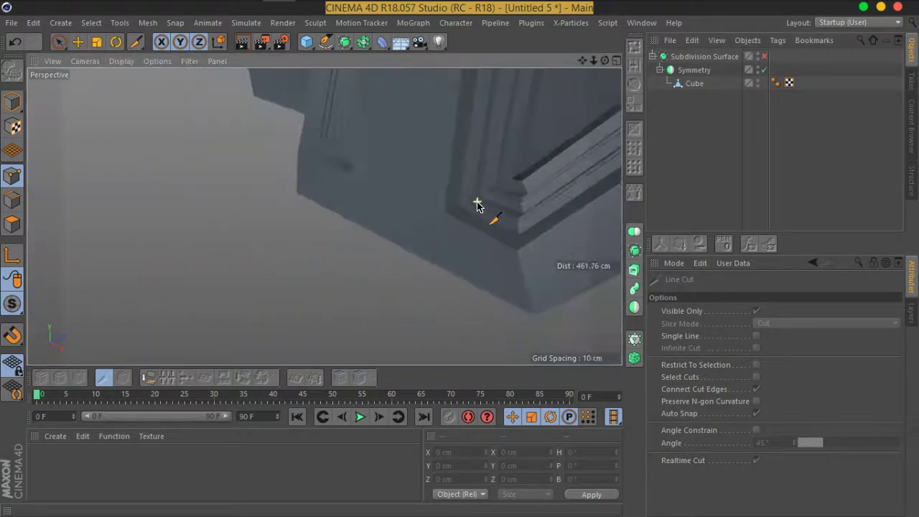
pyautogui.scroll(-2, 503, 187)
pyautogui.keyDown('alt'); pyautogui.moveTo(540, 161); pyautogui.dragTo(437, 237); pyautogui.keyUp('alt')
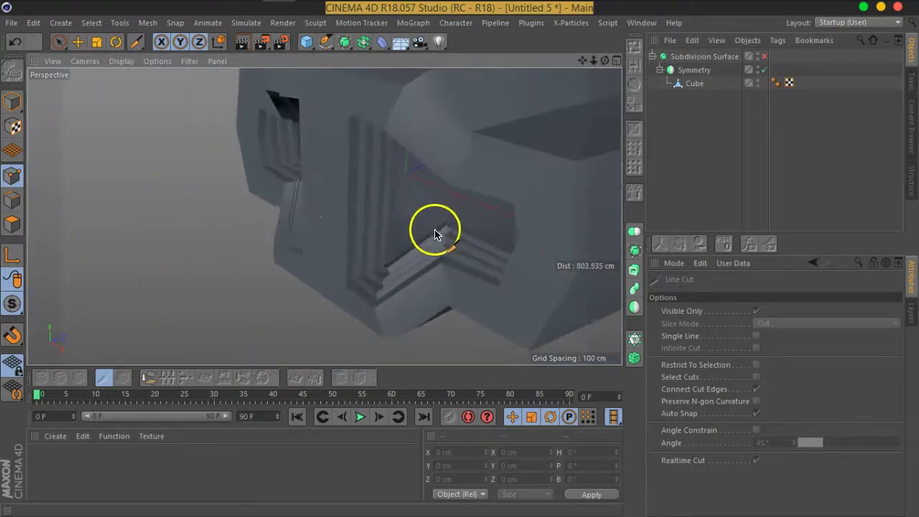
pyautogui.click(765, 56)
pyautogui.moveTo(484, 168)
pyautogui.keyDown('alt'); pyautogui.mouseDown()
pyautogui.moveTo(263, 263)
pyautogui.moveTo(508, 124)
pyautogui.moveTo(437, 158)
pyautogui.moveTo(545, 143)
pyautogui.moveTo(507, 189)
pyautogui.moveTo(348, 273)
pyautogui.mouseUp(); pyautogui.keyUp('alt')
pyautogui.moveTo(326, 207)
pyautogui.keyDown('alt'); pyautogui.mouseDown()
pyautogui.moveTo(360, 226)
pyautogui.moveTo(419, 190)
pyautogui.mouseUp(); pyautogui.keyUp('alt')
# Select the Cube, disable Subdivision Surface, and activate the Slide tool at 0.5 %.
pyautogui.click(691, 84)
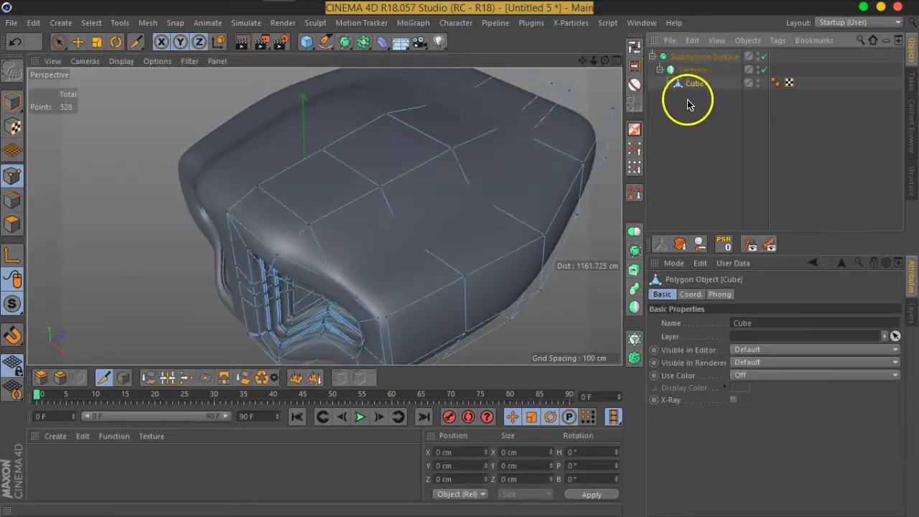
pyautogui.click(765, 57)
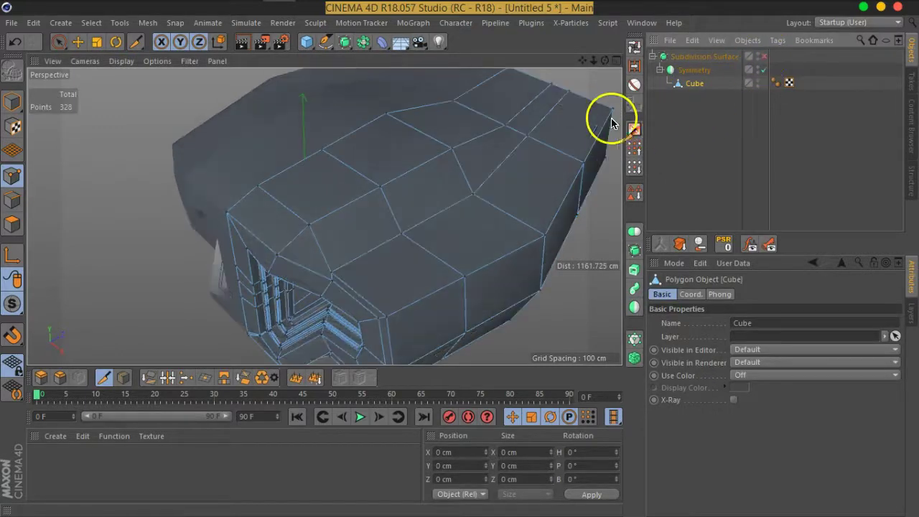
pyautogui.moveTo(382, 189)
pyautogui.keyDown('alt'); pyautogui.mouseDown()
pyautogui.moveTo(349, 199)
pyautogui.moveTo(222, 190)
pyautogui.moveTo(266, 240)
pyautogui.moveTo(472, 151)
pyautogui.moveTo(444, 200)
pyautogui.moveTo(343, 199)
pyautogui.moveTo(419, 150)
pyautogui.moveTo(410, 137)
pyautogui.moveTo(468, 122)
pyautogui.moveTo(486, 189)
pyautogui.moveTo(314, 165)
pyautogui.moveTo(416, 117)
pyautogui.moveTo(386, 139)
pyautogui.moveTo(410, 127)
pyautogui.moveTo(421, 177)
pyautogui.mouseUp(); pyautogui.keyUp('alt')
pyautogui.rightClick(382, 202)
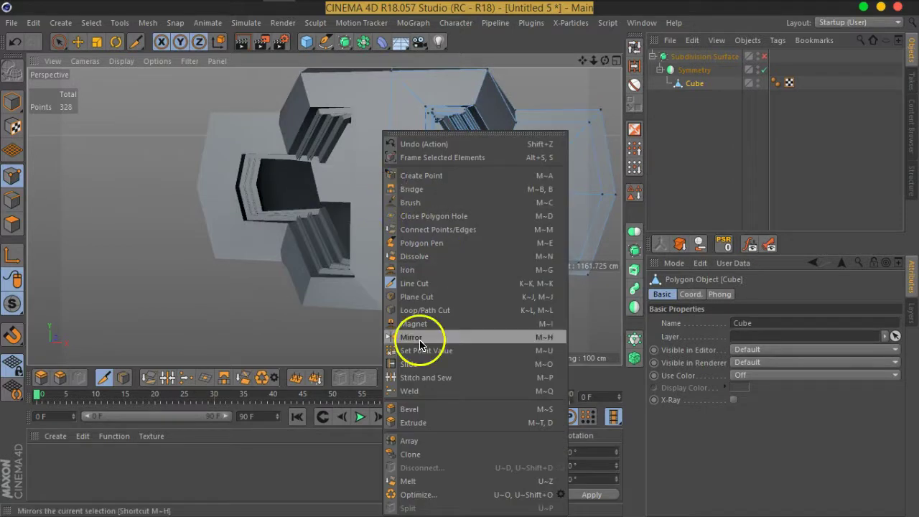
pyautogui.click(413, 372)
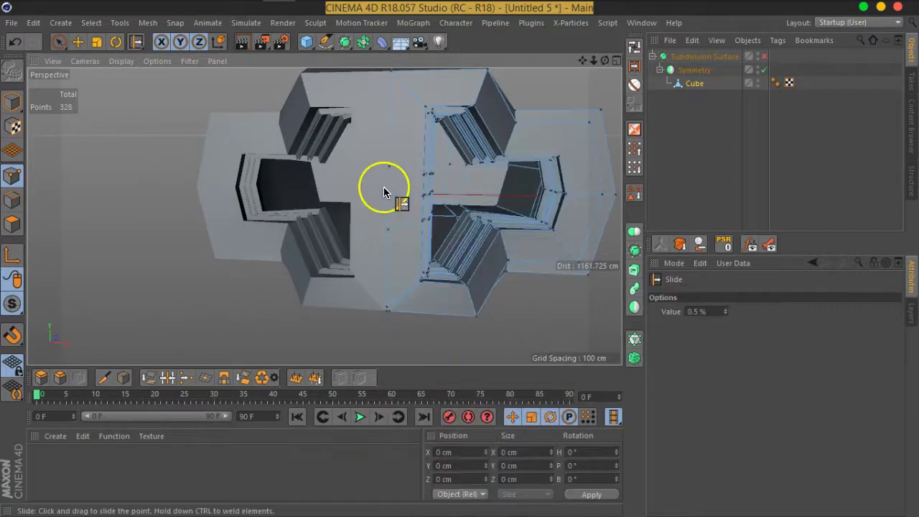
pyautogui.scroll(3, 381, 184)
pyautogui.scroll(3, 386, 193)
pyautogui.scroll(3, 413, 188)
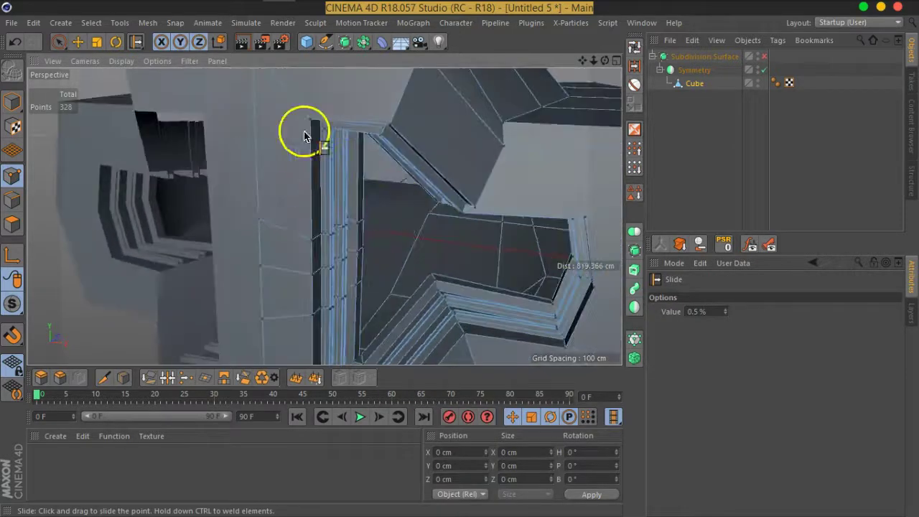
# Create a new material, Mat, and apply it to the Subdivision Surface.
pyautogui.click(70, 463)
pyautogui.doubleClick(70, 463)
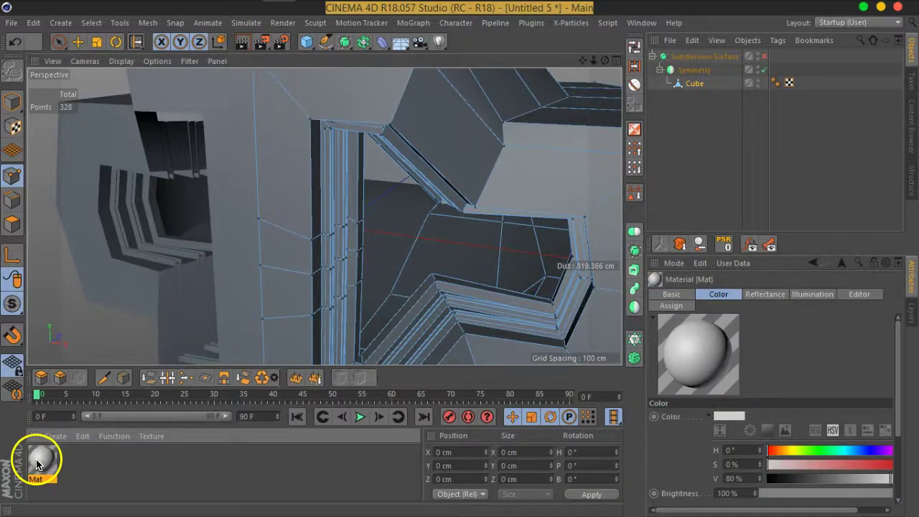
pyautogui.moveTo(626, 88); pyautogui.dragTo(690, 55)
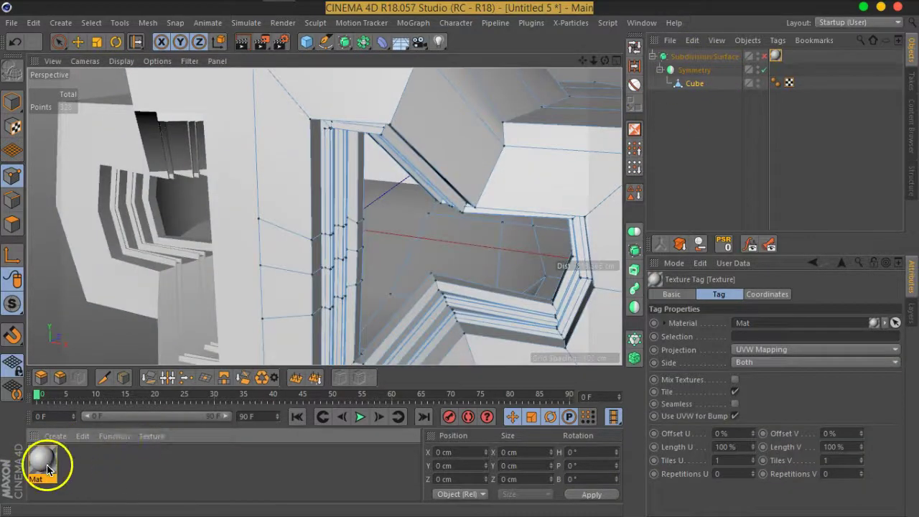
pyautogui.click(43, 458)
# Set Mat's Color V to 12% and specular Width 78 %, Falloff -33 %, Strength 43 %.
pyautogui.doubleClick(699, 354)
pyautogui.moveTo(468, 62); pyautogui.dragTo(684, 10)
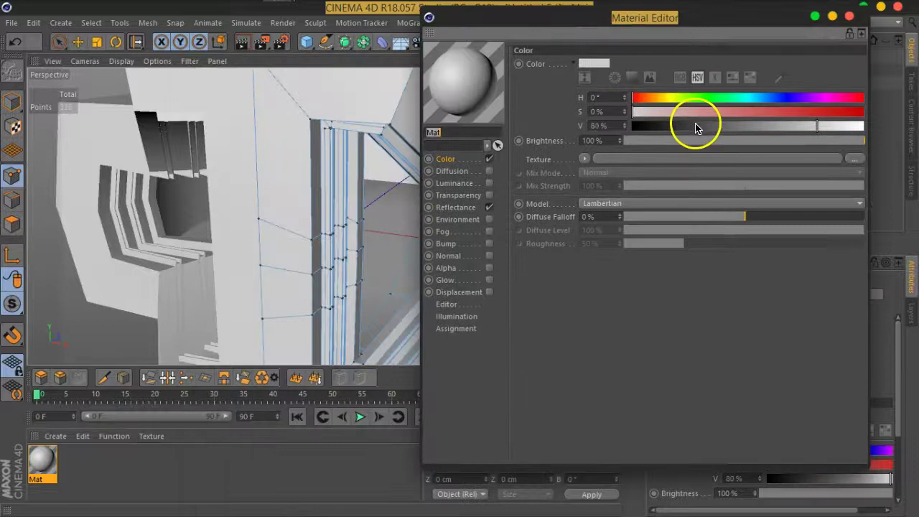
pyautogui.moveTo(697, 127); pyautogui.dragTo(647, 129)
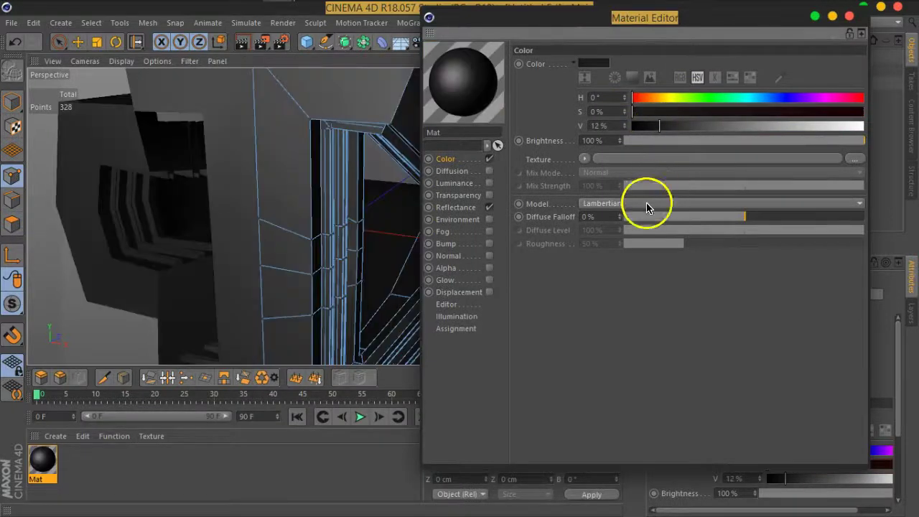
pyautogui.click(464, 210)
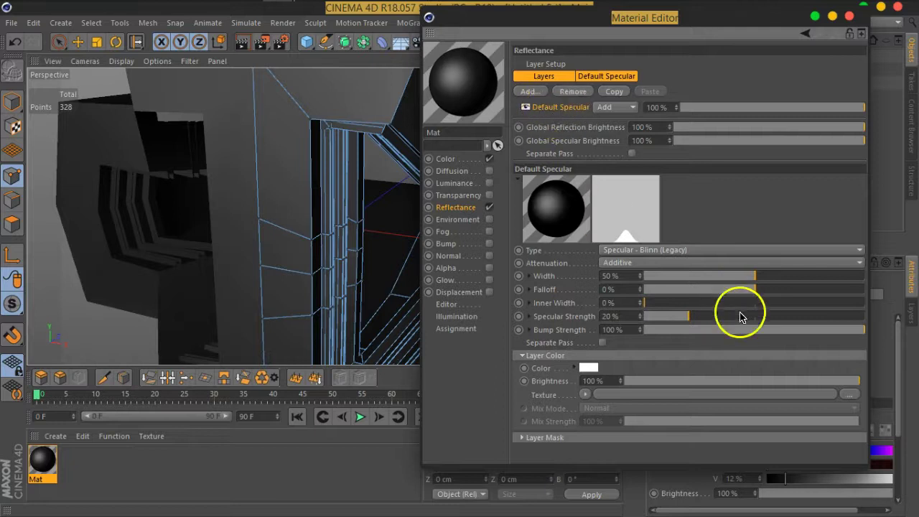
pyautogui.moveTo(754, 276); pyautogui.dragTo(804, 279)
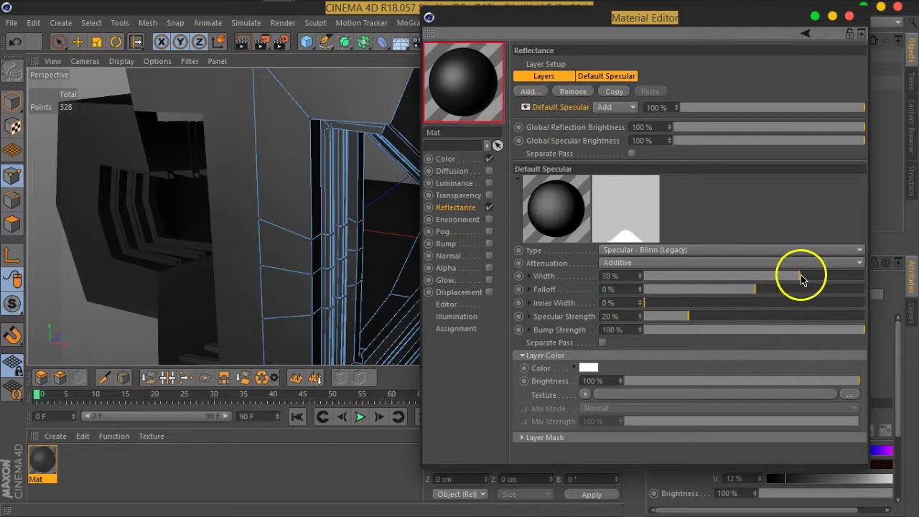
pyautogui.moveTo(751, 290)
pyautogui.mouseDown()
pyautogui.moveTo(703, 294)
pyautogui.moveTo(715, 293)
pyautogui.mouseUp()
pyautogui.moveTo(686, 320); pyautogui.dragTo(740, 316)
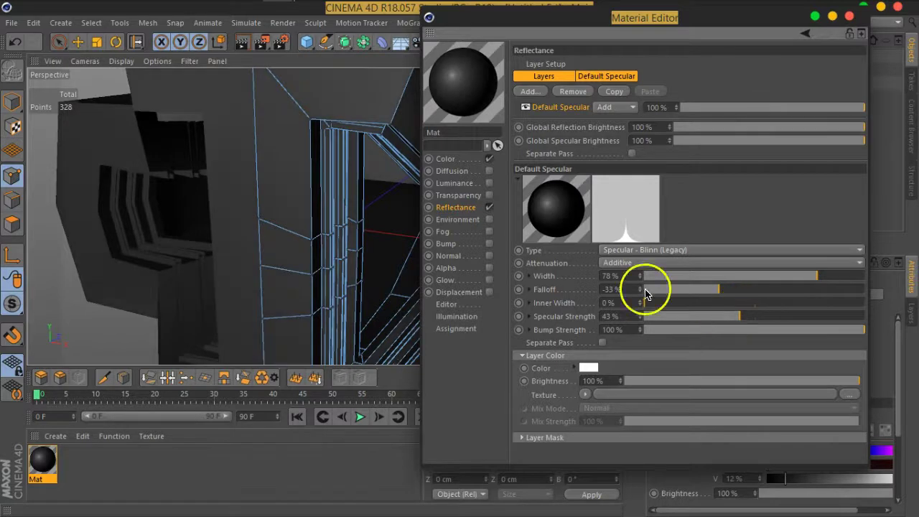
pyautogui.click(849, 19)
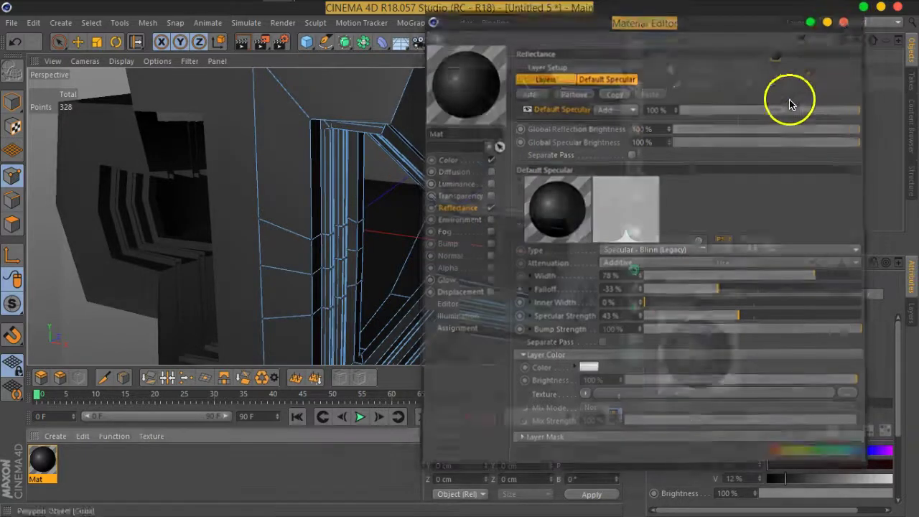
# Re-enable Subdivision Surface and orbit to a side view of the dark model.
pyautogui.click(762, 57)
pyautogui.keyDown('alt'); pyautogui.moveTo(517, 153); pyautogui.dragTo(440, 209); pyautogui.keyUp('alt')
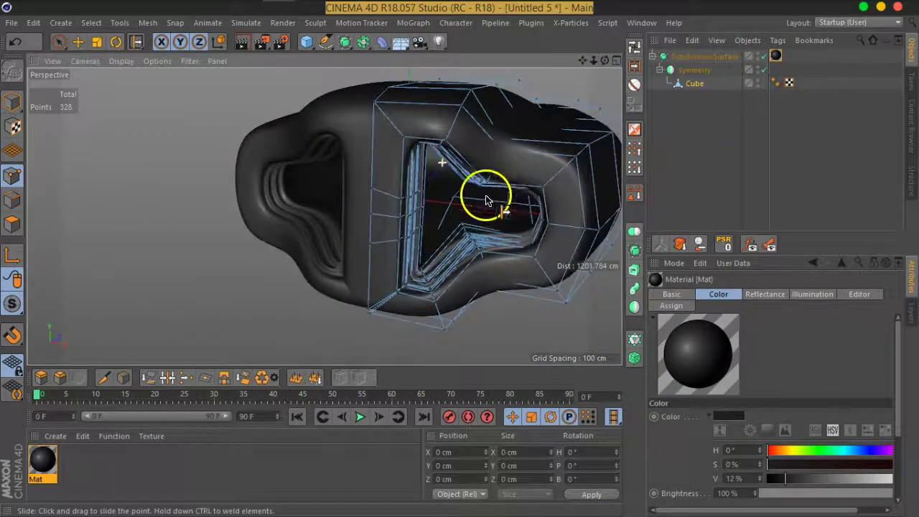
pyautogui.scroll(2, 379, 163)
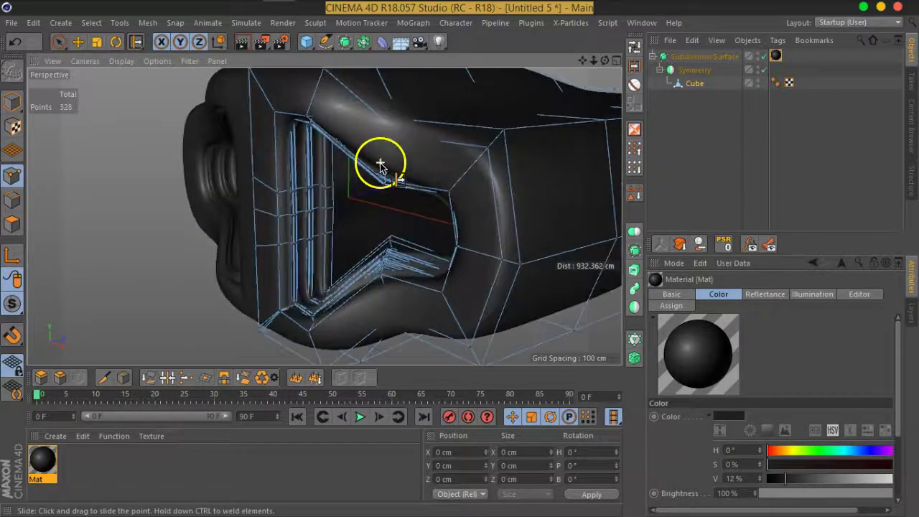
pyautogui.scroll(2, 379, 164)
pyautogui.scroll(3, 496, 178)
pyautogui.keyDown('alt'); pyautogui.moveTo(482, 173); pyautogui.dragTo(478, 209); pyautogui.keyUp('alt')
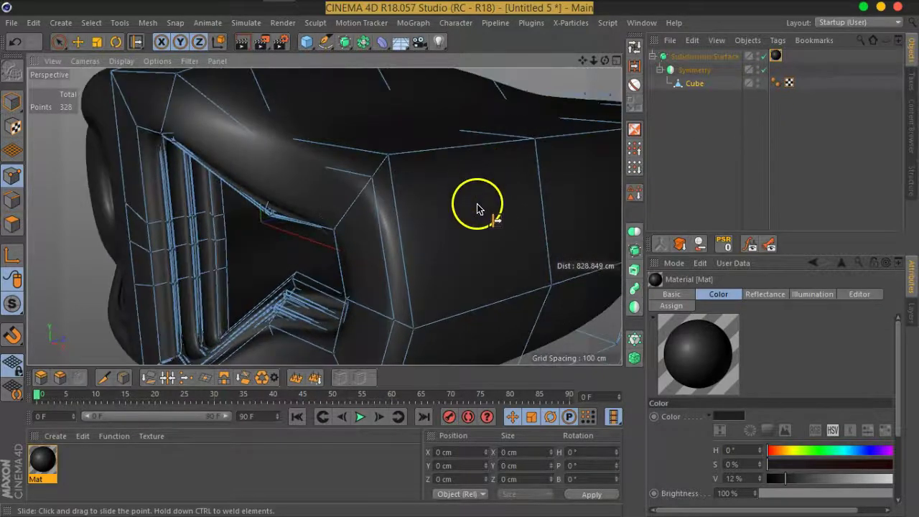
pyautogui.moveTo(540, 187)
pyautogui.keyDown('alt'); pyautogui.mouseDown()
pyautogui.moveTo(280, 240)
pyautogui.moveTo(345, 213)
pyautogui.moveTo(394, 216)
pyautogui.mouseUp(); pyautogui.keyUp('alt')
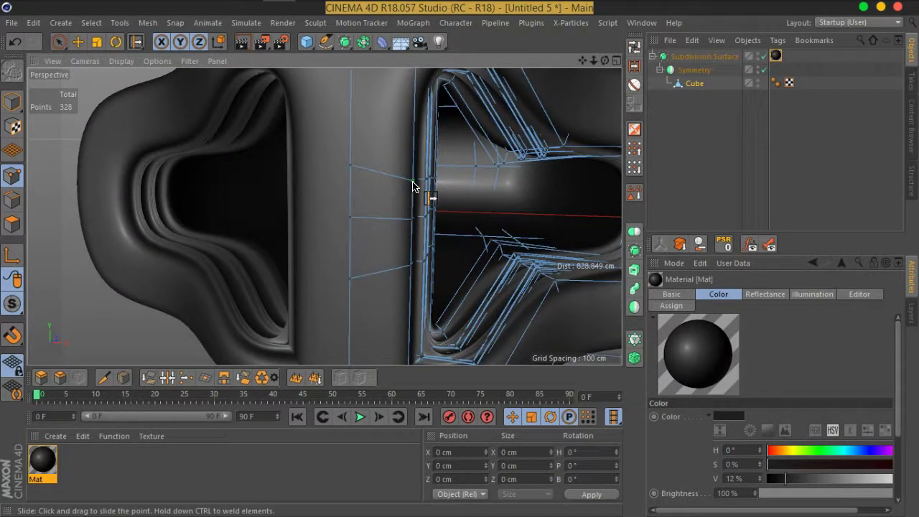
pyautogui.keyDown('alt'); pyautogui.moveTo(413, 187); pyautogui.dragTo(424, 207, button='right'); pyautogui.keyUp('alt')
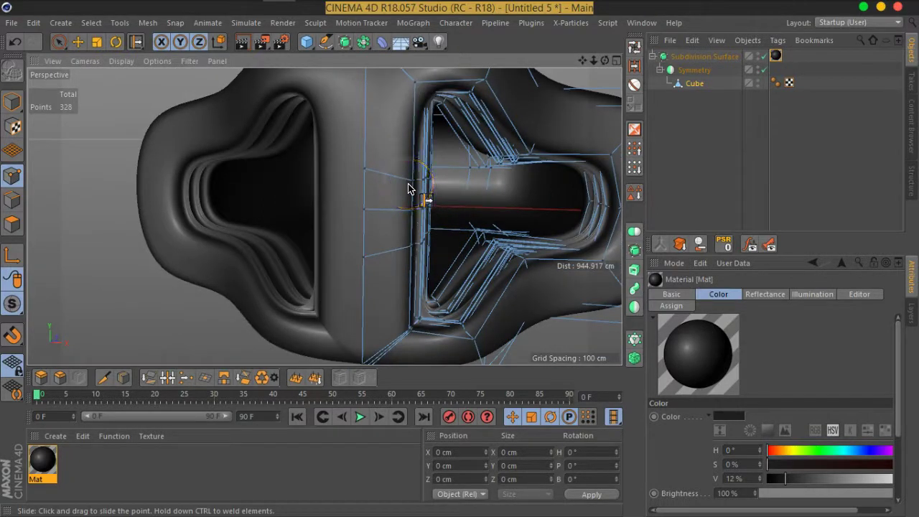
# Slide two cage points along their edges beside the panel seam.
pyautogui.click(764, 58)
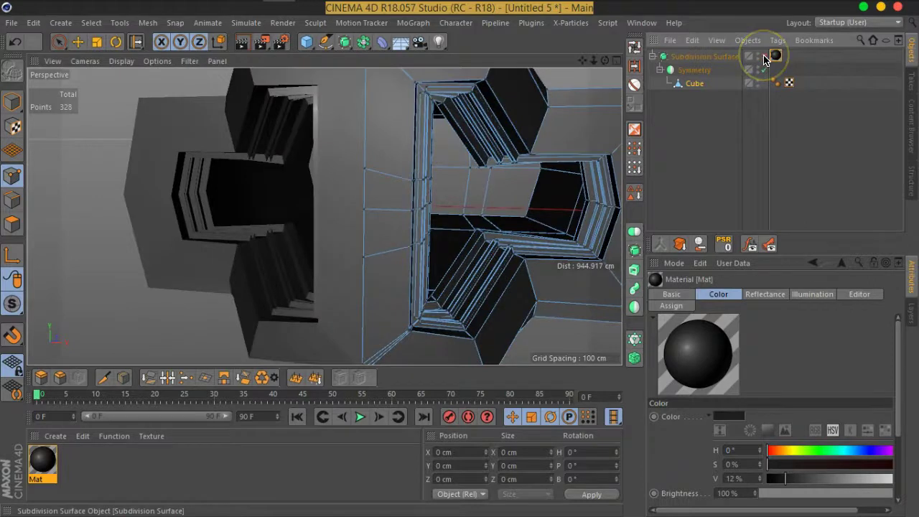
pyautogui.click(765, 58)
pyautogui.scroll(2, 361, 251)
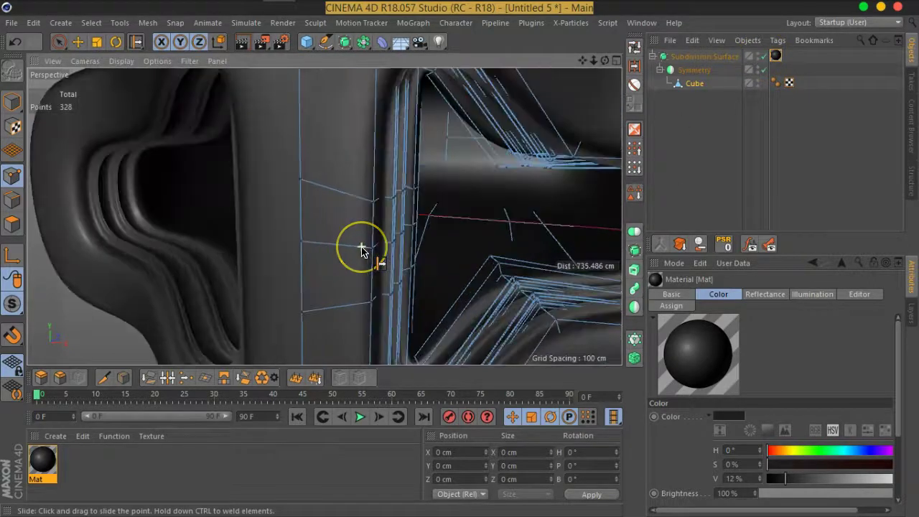
pyautogui.scroll(2, 361, 251)
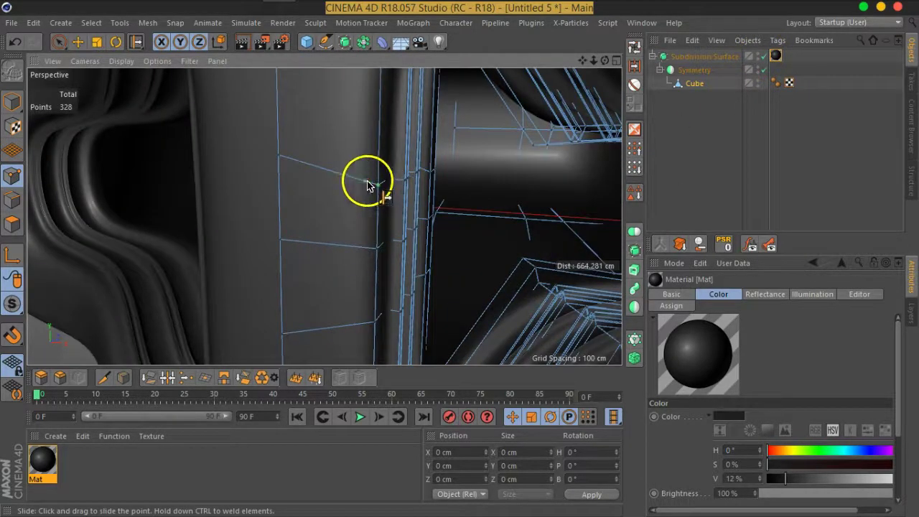
pyautogui.moveTo(328, 172); pyautogui.dragTo(328, 173)
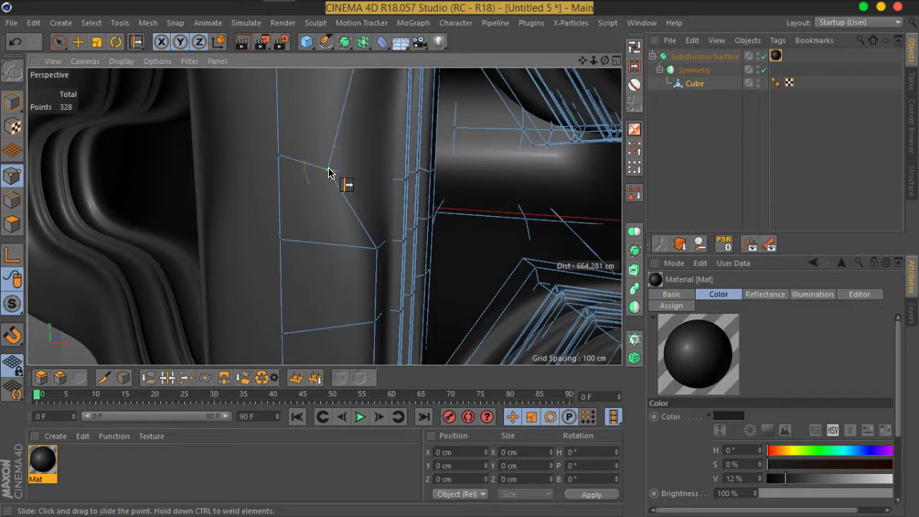
pyautogui.click(325, 332)
# With smoothing off, slide three vertices beside the recess along their edges to straighten the loop.
pyautogui.click(764, 56)
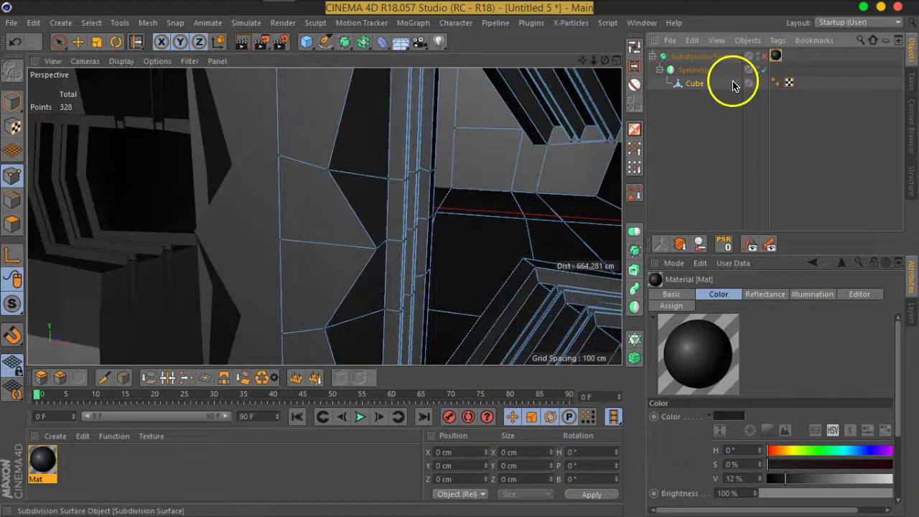
pyautogui.scroll(-2, 390, 181)
pyautogui.scroll(-2, 387, 213)
pyautogui.moveTo(388, 213)
pyautogui.keyDown('alt'); pyautogui.mouseDown()
pyautogui.moveTo(407, 199)
pyautogui.moveTo(382, 199)
pyautogui.moveTo(366, 213)
pyautogui.moveTo(354, 257)
pyautogui.moveTo(329, 246)
pyautogui.mouseUp(); pyautogui.keyUp('alt')
pyautogui.scroll(2, 353, 256)
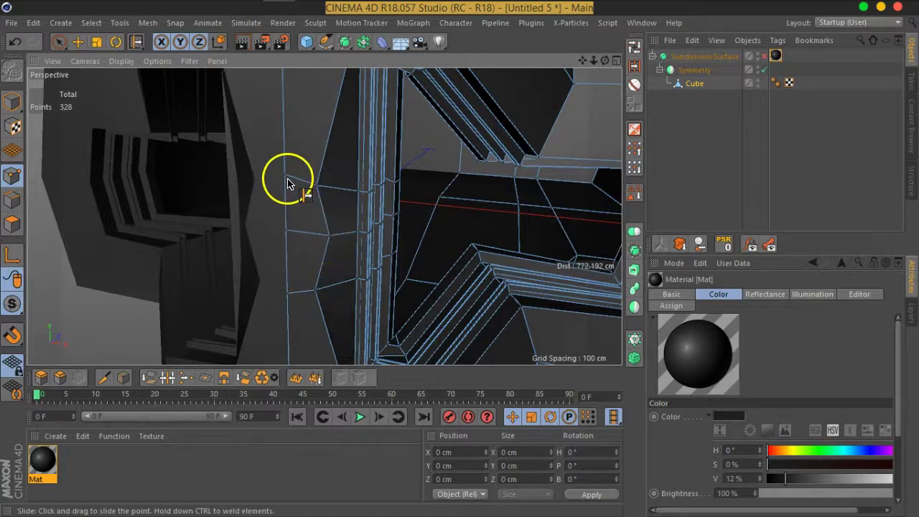
pyautogui.moveTo(317, 194); pyautogui.dragTo(321, 206)
pyautogui.moveTo(322, 274)
pyautogui.mouseDown()
pyautogui.moveTo(296, 299)
pyautogui.moveTo(455, 222)
pyautogui.moveTo(429, 223)
pyautogui.moveTo(431, 209)
pyautogui.moveTo(378, 233)
pyautogui.mouseUp()
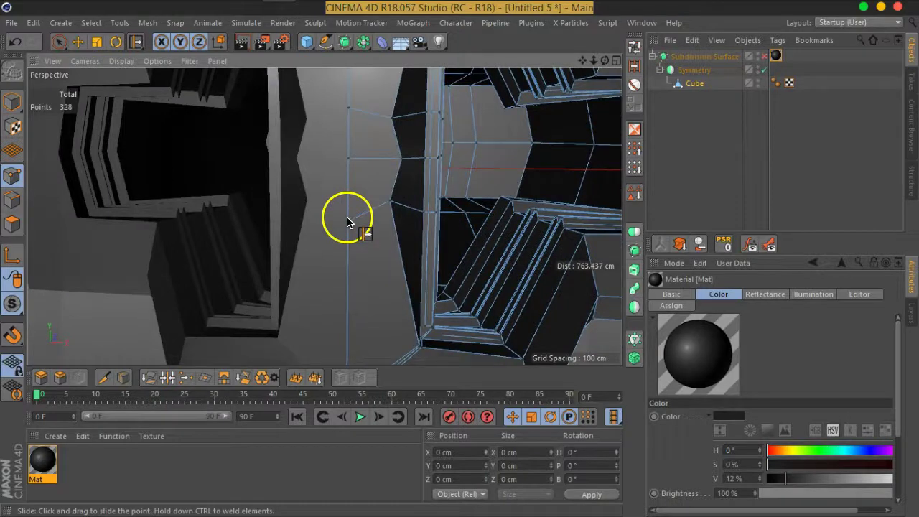
pyautogui.moveTo(388, 206); pyautogui.dragTo(390, 204)
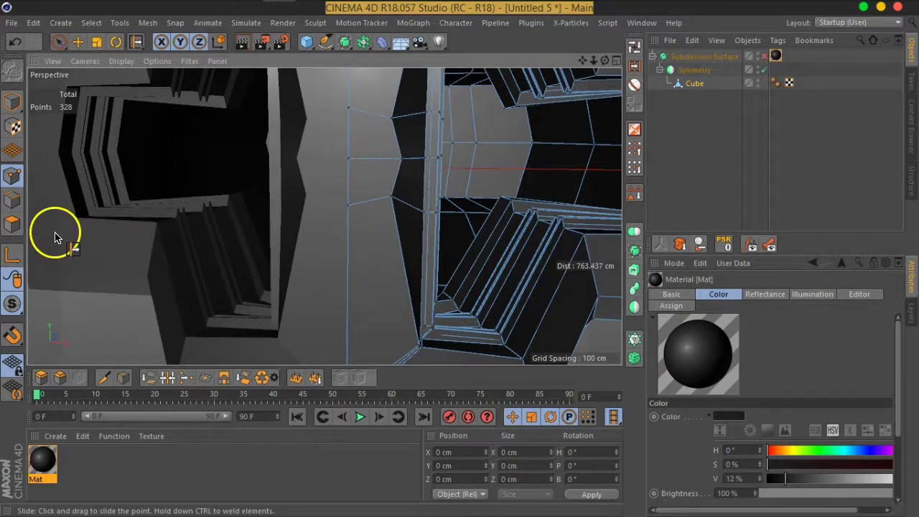
pyautogui.click(13, 223)
# Select the two faces beside the recess and Extrude Inner them by a 3.2 cm offset.
pyautogui.click(59, 41)
pyautogui.click(379, 160)
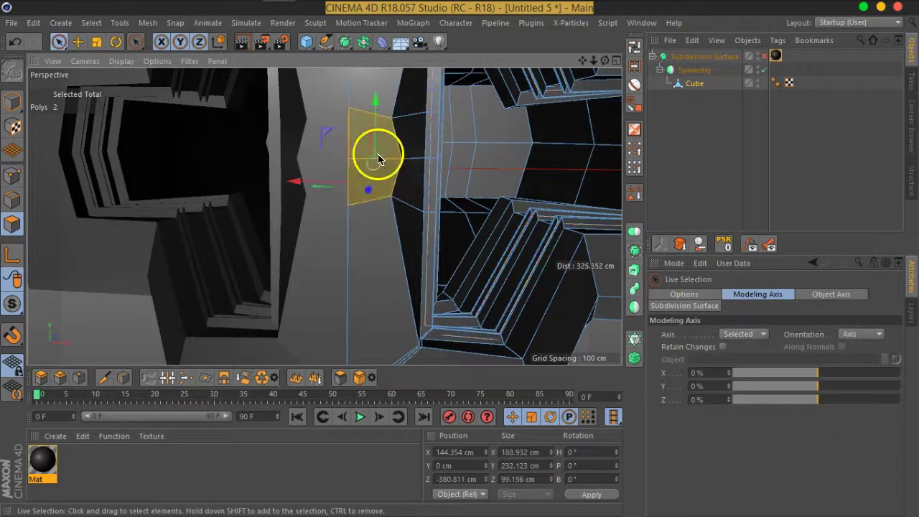
pyautogui.moveTo(338, 181)
pyautogui.keyDown('alt'); pyautogui.mouseDown()
pyautogui.moveTo(415, 228)
pyautogui.moveTo(376, 168)
pyautogui.moveTo(385, 223)
pyautogui.moveTo(371, 225)
pyautogui.mouseUp(); pyautogui.keyUp('alt')
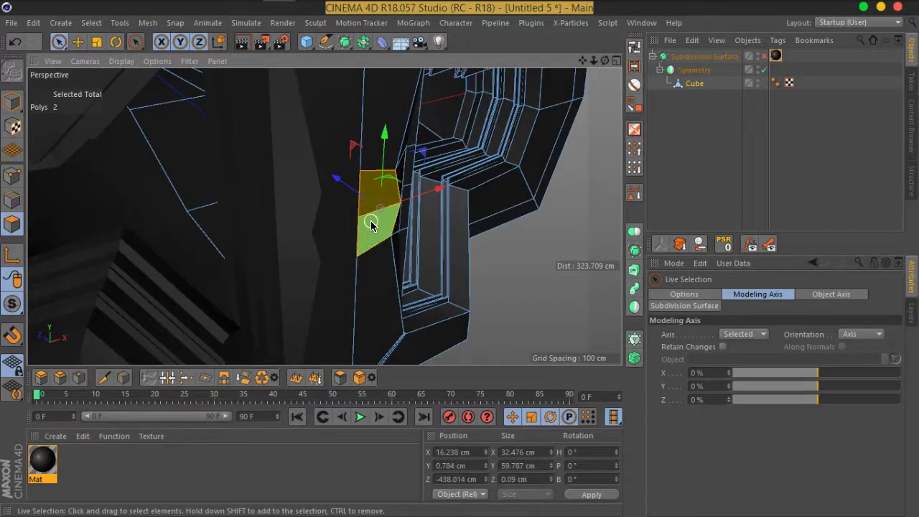
pyautogui.moveTo(372, 225)
pyautogui.keyDown('alt'); pyautogui.mouseDown()
pyautogui.moveTo(309, 247)
pyautogui.moveTo(304, 196)
pyautogui.moveTo(407, 246)
pyautogui.moveTo(353, 242)
pyautogui.moveTo(293, 266)
pyautogui.mouseUp(); pyautogui.keyUp('alt')
pyautogui.click(67, 106)
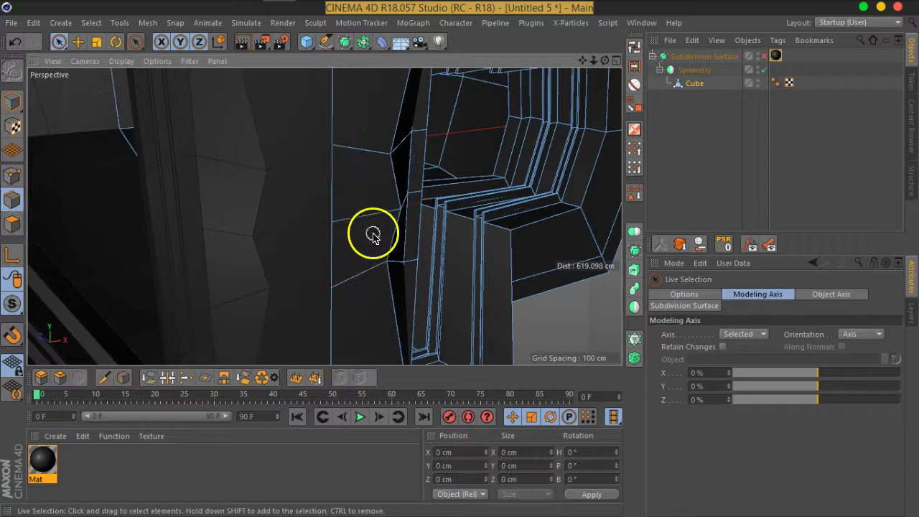
pyautogui.click(13, 227)
pyautogui.rightClick(370, 240)
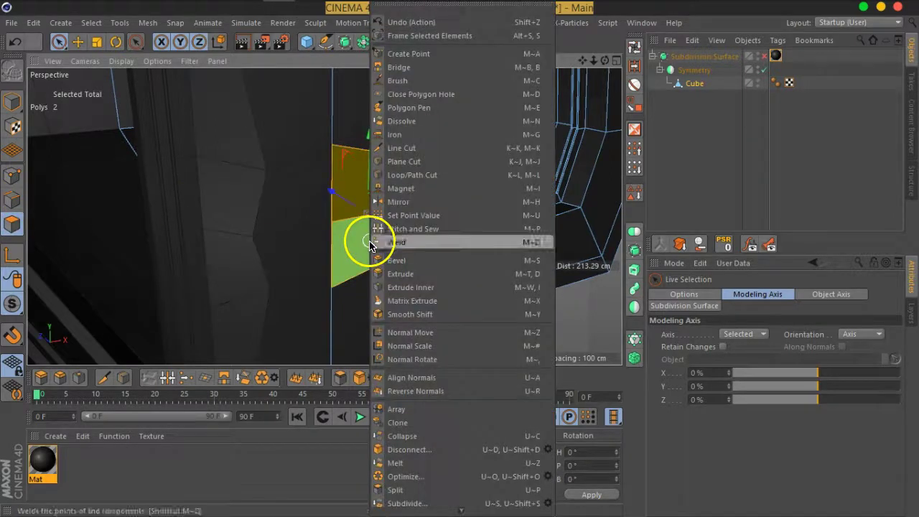
pyautogui.click(428, 290)
pyautogui.moveTo(380, 260); pyautogui.dragTo(355, 257)
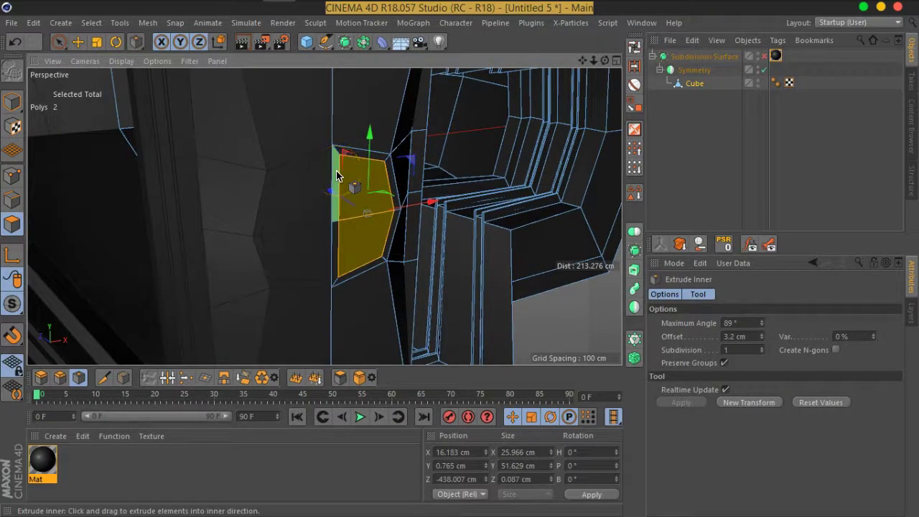
pyautogui.click(12, 203)
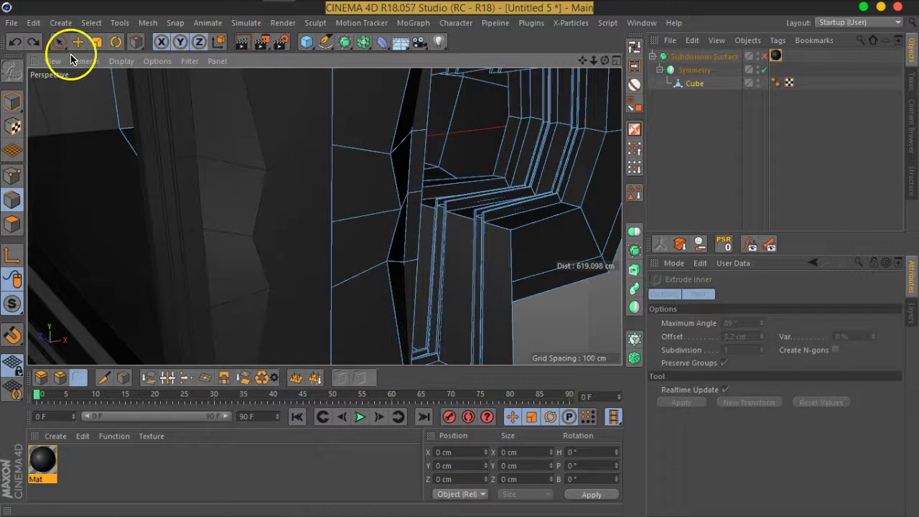
pyautogui.click(59, 40)
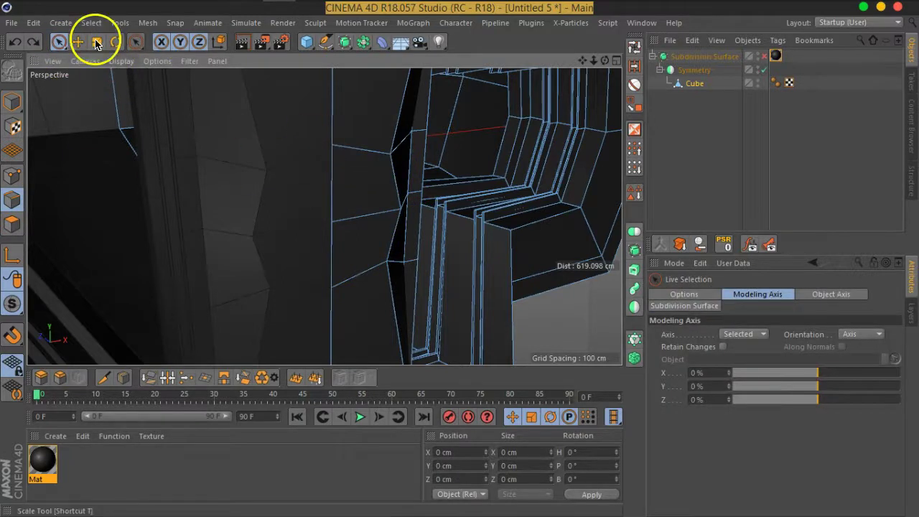
# Path-select the four border edges and Edge Slide a cloned loop 3.7 cm over.
pyautogui.click(91, 22)
pyautogui.click(112, 159)
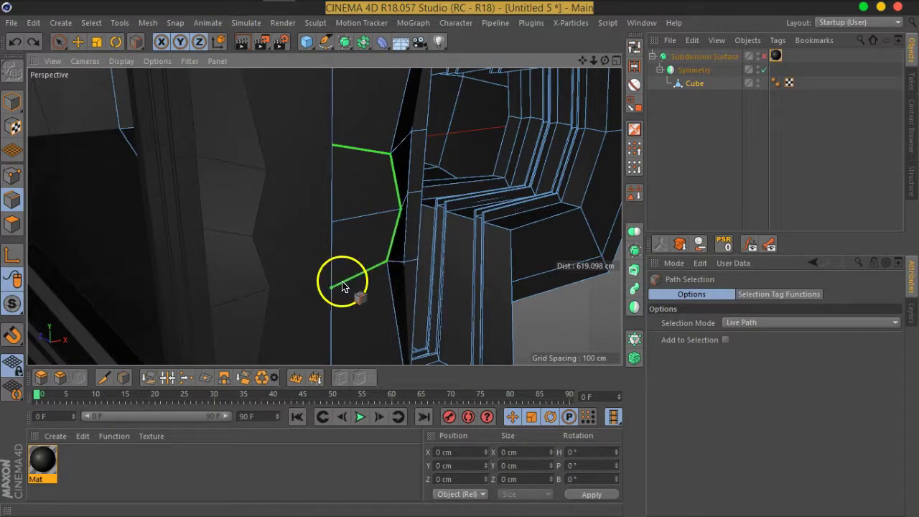
pyautogui.moveTo(341, 288); pyautogui.dragTo(366, 286)
pyautogui.rightClick(352, 262)
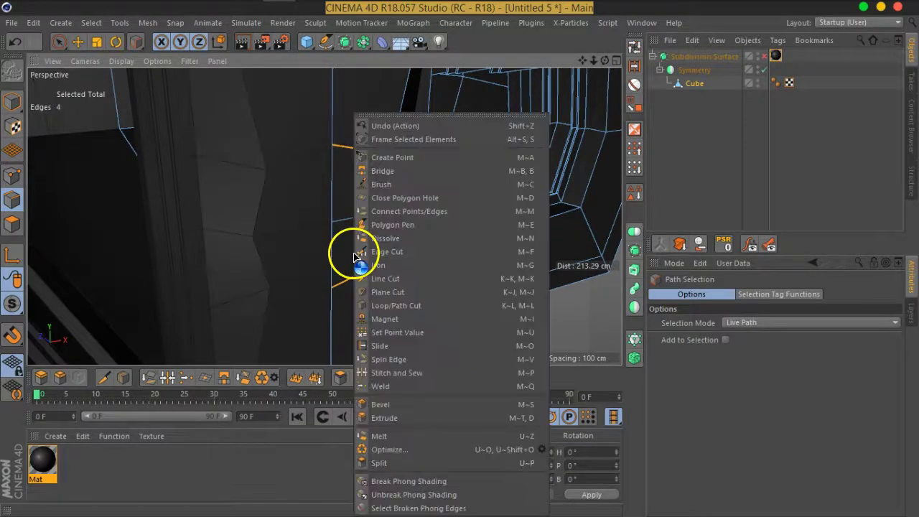
pyautogui.click(388, 346)
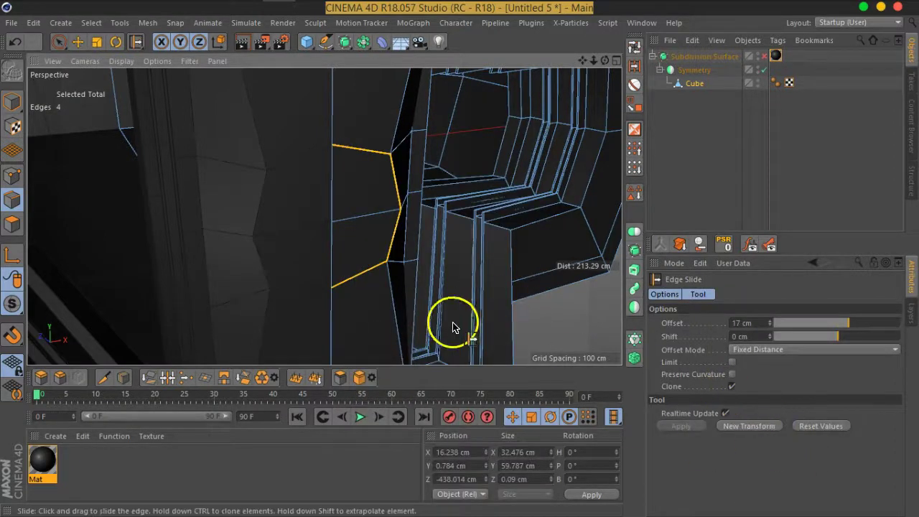
pyautogui.moveTo(369, 260)
pyautogui.mouseDown()
pyautogui.moveTo(404, 260)
pyautogui.moveTo(390, 263)
pyautogui.mouseUp()
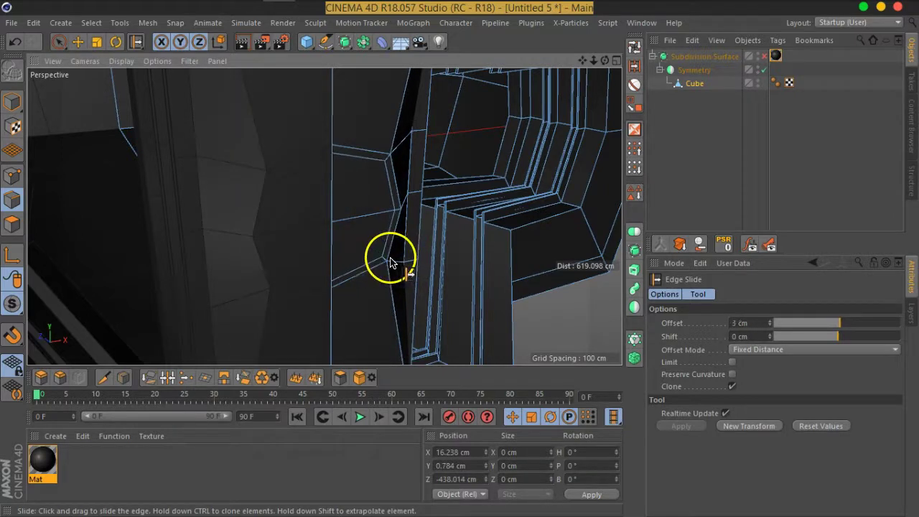
pyautogui.hotkey('ctrl', 'z')
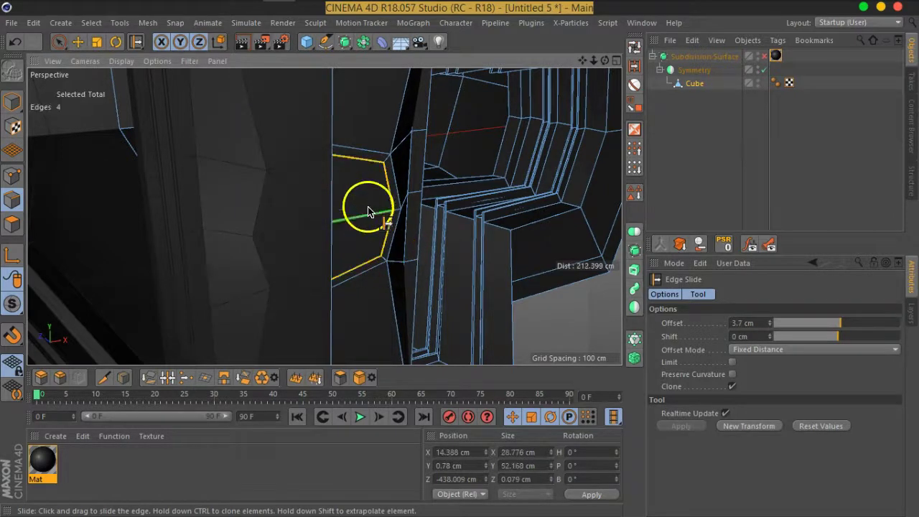
pyautogui.click(9, 225)
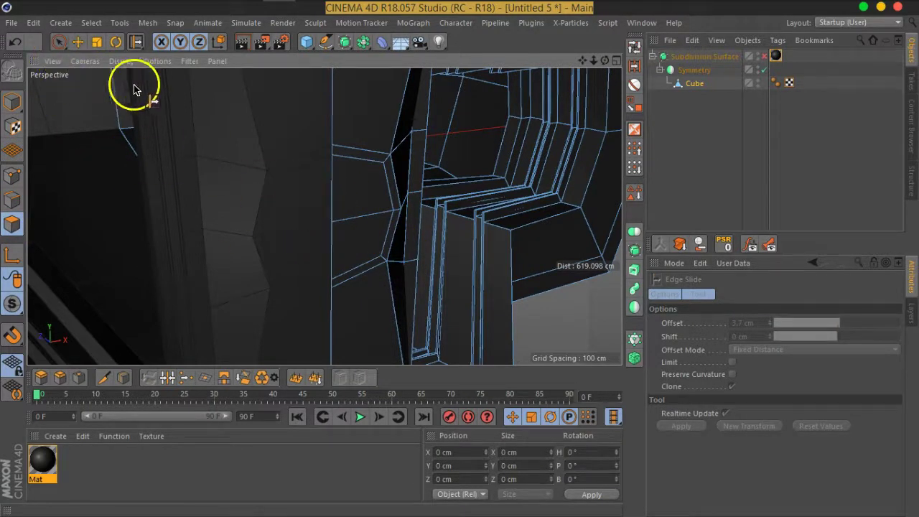
# Live Select the two faces on the recess side wall.
pyautogui.click(59, 40)
pyautogui.click(352, 199)
pyautogui.moveTo(359, 232)
pyautogui.keyDown('alt'); pyautogui.mouseDown()
pyautogui.moveTo(315, 198)
pyautogui.moveTo(328, 206)
pyautogui.moveTo(329, 232)
pyautogui.mouseUp(); pyautogui.keyUp('alt')
pyautogui.moveTo(336, 188); pyautogui.dragTo(309, 178)
pyautogui.moveTo(369, 222)
pyautogui.keyDown('alt'); pyautogui.mouseDown()
pyautogui.moveTo(184, 204)
pyautogui.moveTo(281, 209)
pyautogui.moveTo(310, 222)
pyautogui.mouseUp(); pyautogui.keyUp('alt')
pyautogui.click(310, 216)
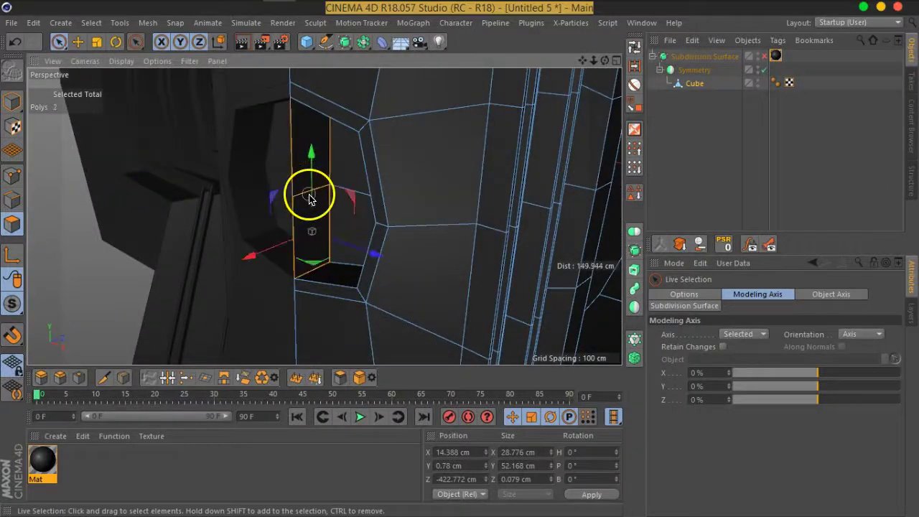
pyautogui.click(310, 267)
pyautogui.moveTo(307, 268)
pyautogui.keyDown('alt'); pyautogui.mouseDown()
pyautogui.moveTo(347, 268)
pyautogui.moveTo(304, 242)
pyautogui.moveTo(479, 287)
pyautogui.moveTo(361, 251)
pyautogui.moveTo(449, 226)
pyautogui.moveTo(381, 227)
pyautogui.moveTo(437, 242)
pyautogui.moveTo(467, 232)
pyautogui.moveTo(263, 220)
pyautogui.moveTo(279, 252)
pyautogui.moveTo(281, 222)
pyautogui.moveTo(215, 261)
pyautogui.mouseUp(); pyautogui.keyUp('alt')
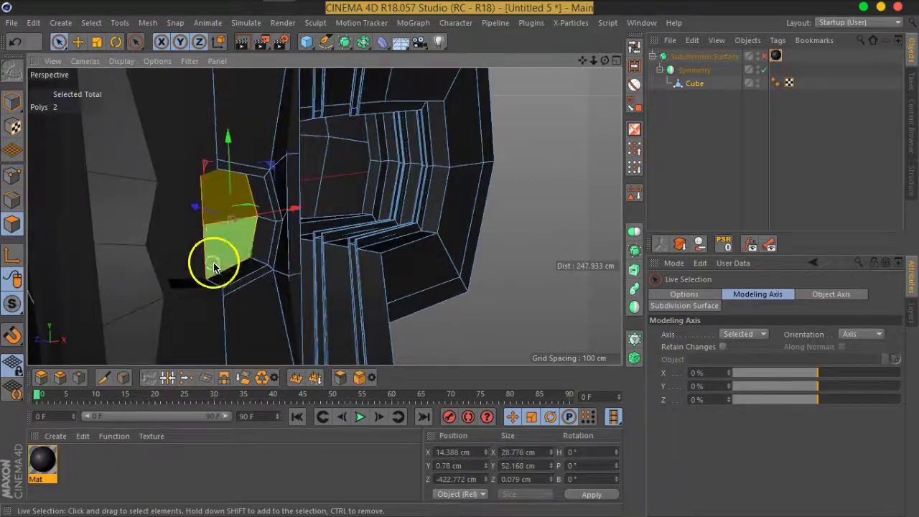
pyautogui.scroll(5, 230, 281)
pyautogui.scroll(3, 216, 287)
pyautogui.scroll(2, 219, 241)
pyautogui.scroll(2, 220, 242)
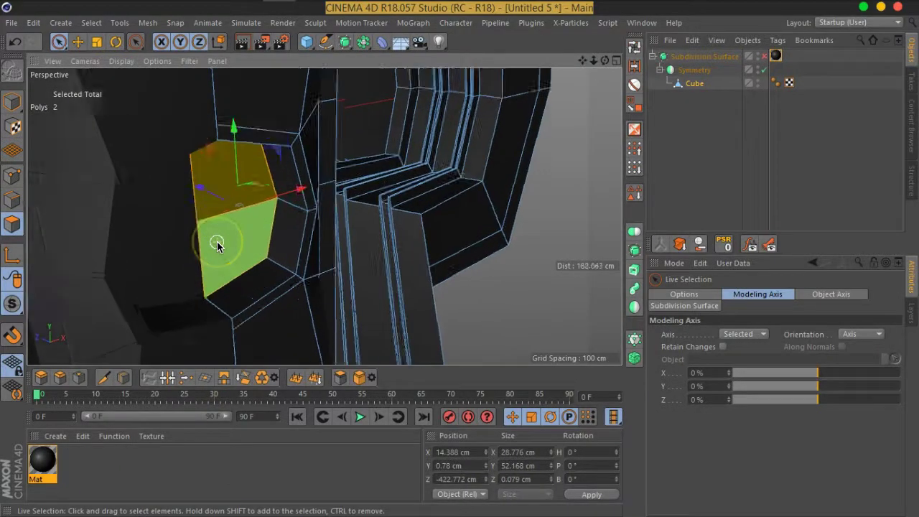
# Inset the two selected faces with Extrude Inner by 1.8 cm.
pyautogui.rightClick(220, 240)
pyautogui.click(267, 287)
pyautogui.moveTo(240, 243); pyautogui.dragTo(227, 251)
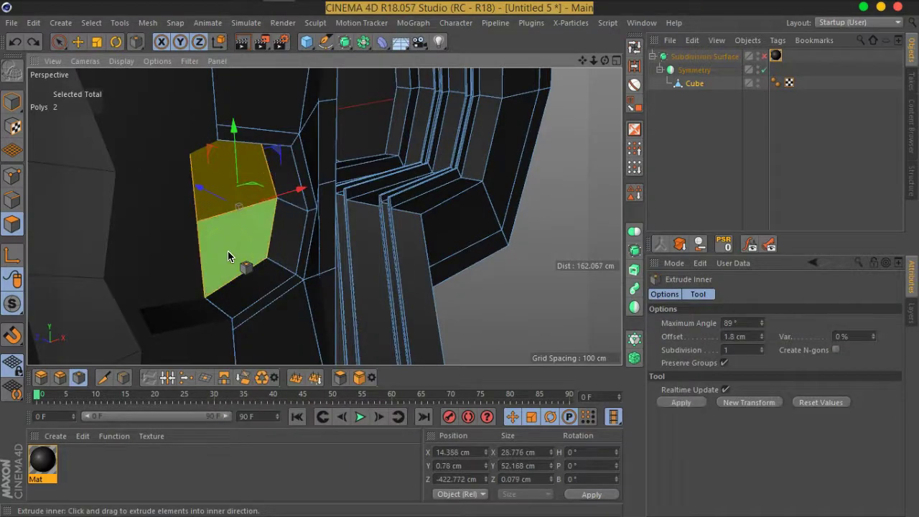
pyautogui.rightClick(228, 251)
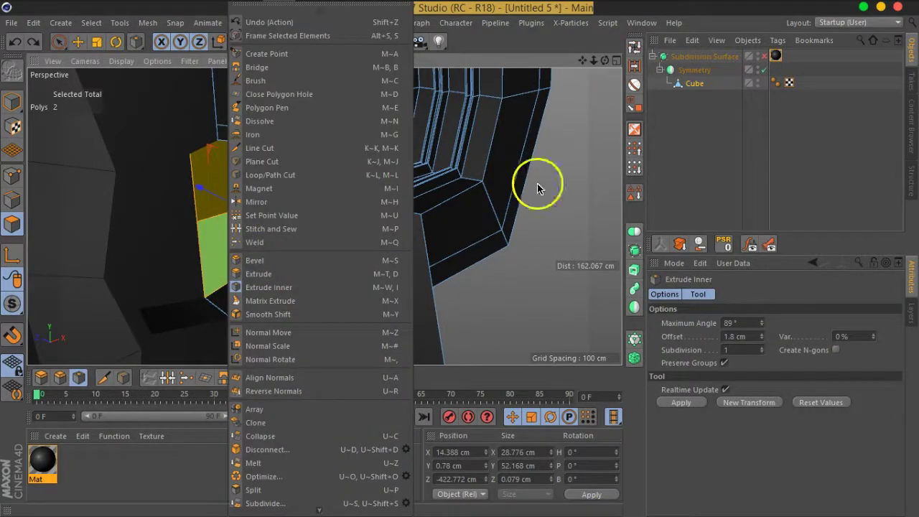
pyautogui.click(583, 40)
# Shrink the new inset faces with the Scale tool.
pyautogui.click(97, 41)
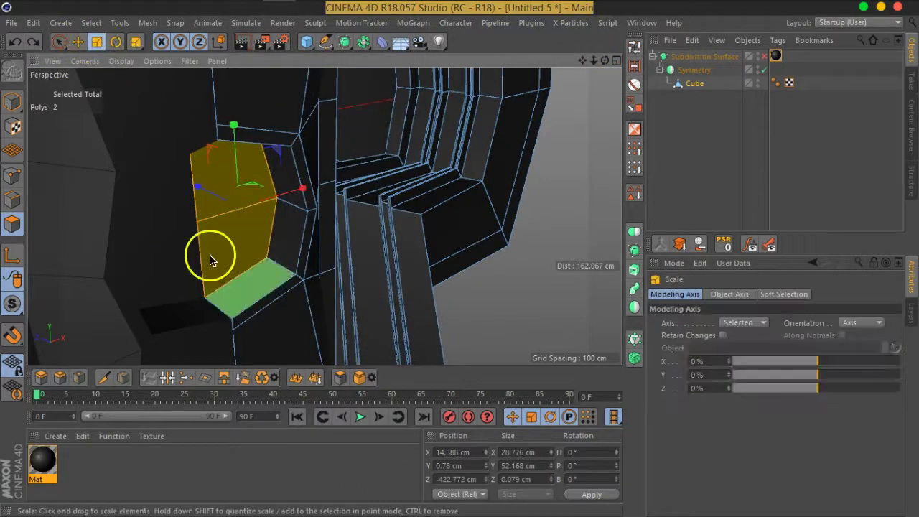
pyautogui.scroll(2, 219, 263)
pyautogui.moveTo(236, 263); pyautogui.dragTo(199, 270)
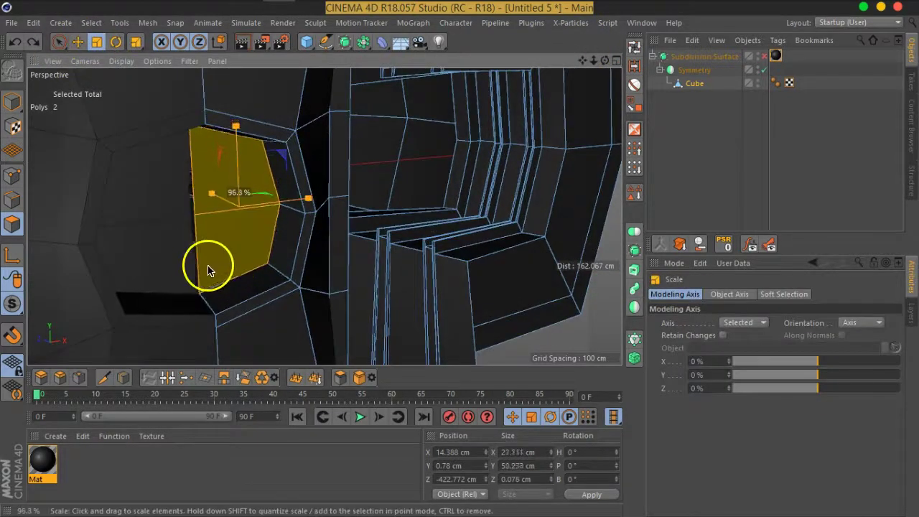
pyautogui.moveTo(199, 270); pyautogui.dragTo(161, 273)
pyautogui.moveTo(233, 257)
pyautogui.keyDown('alt'); pyautogui.mouseDown()
pyautogui.moveTo(196, 283)
pyautogui.moveTo(250, 273)
pyautogui.moveTo(239, 261)
pyautogui.moveTo(273, 225)
pyautogui.moveTo(199, 199)
pyautogui.moveTo(270, 199)
pyautogui.moveTo(250, 222)
pyautogui.moveTo(271, 235)
pyautogui.mouseUp(); pyautogui.keyUp('alt')
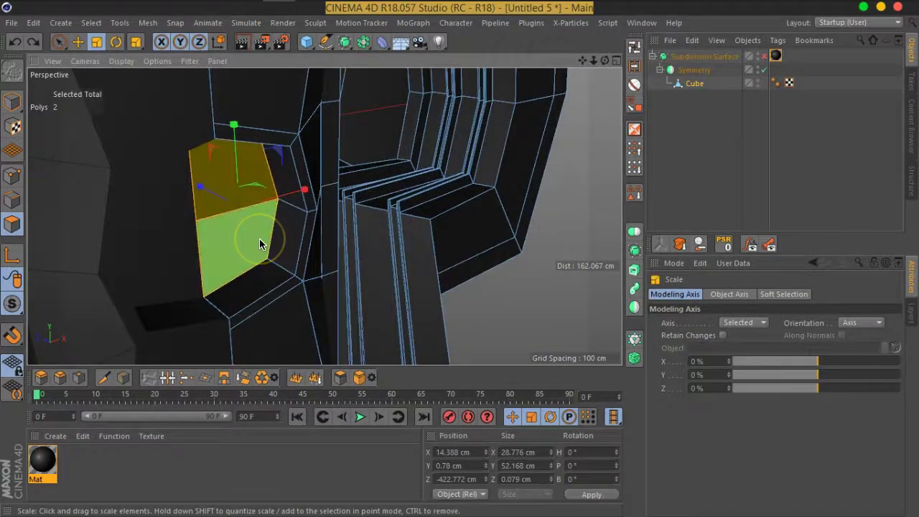
# Switch to Edge mode and remove the right-side edges from the selection.
pyautogui.click(13, 200)
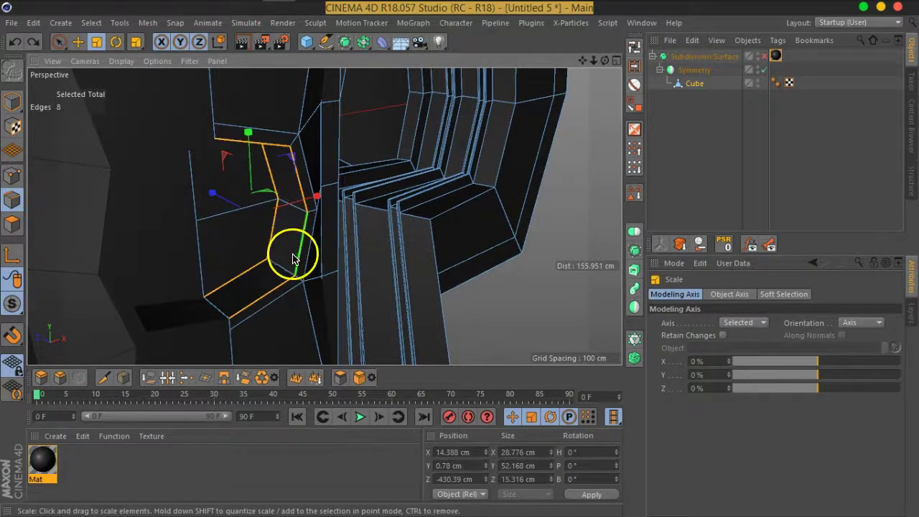
pyautogui.click(60, 41)
pyautogui.keyDown('ctrl'); pyautogui.moveTo(273, 328); pyautogui.dragTo(314, 208); pyautogui.keyUp('ctrl')
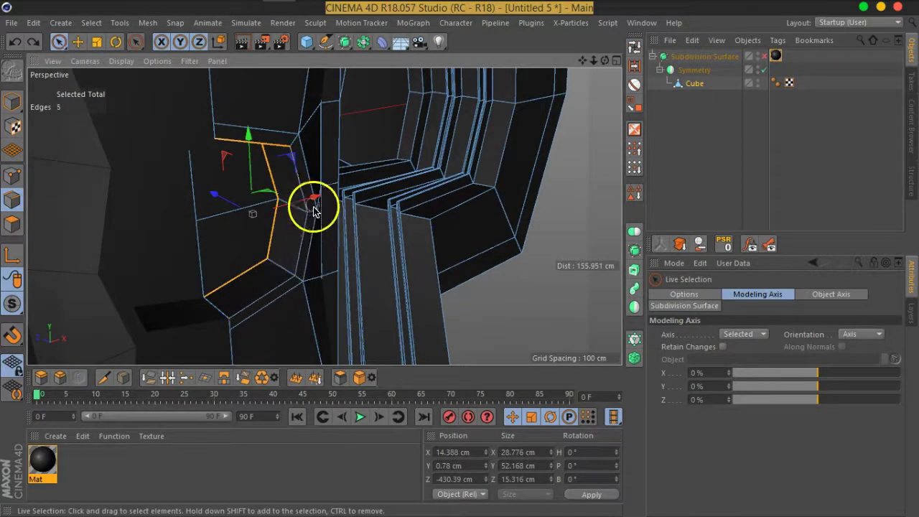
pyautogui.moveTo(288, 153)
pyautogui.keyDown('alt'); pyautogui.mouseDown()
pyautogui.moveTo(240, 199)
pyautogui.moveTo(261, 177)
pyautogui.mouseUp(); pyautogui.keyUp('alt')
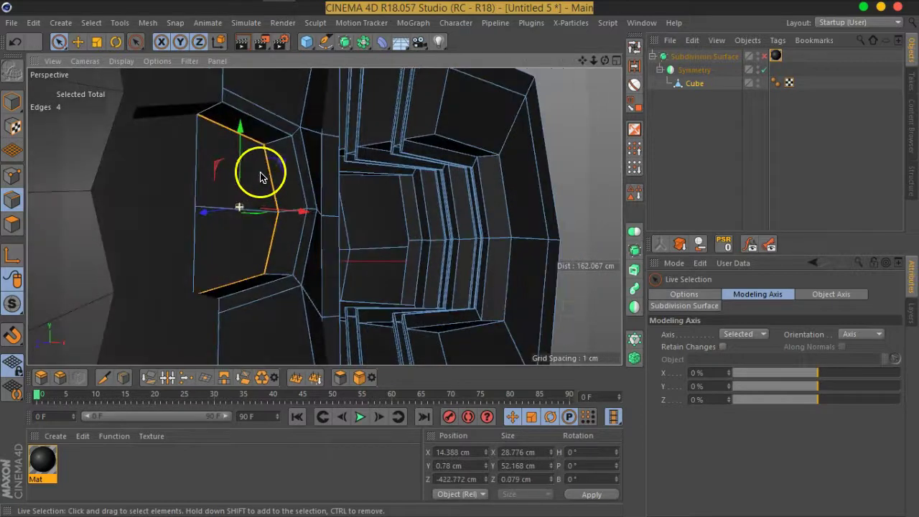
# Clone a supporting edge loop inside the left panel's rim with Slide, offset 1.6 cm.
pyautogui.rightClick(228, 192)
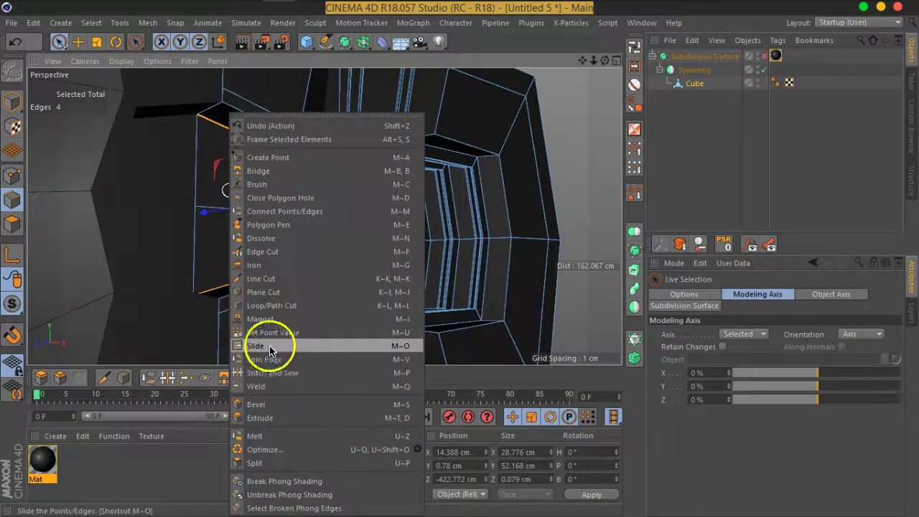
pyautogui.click(276, 344)
pyautogui.moveTo(232, 257); pyautogui.dragTo(249, 259)
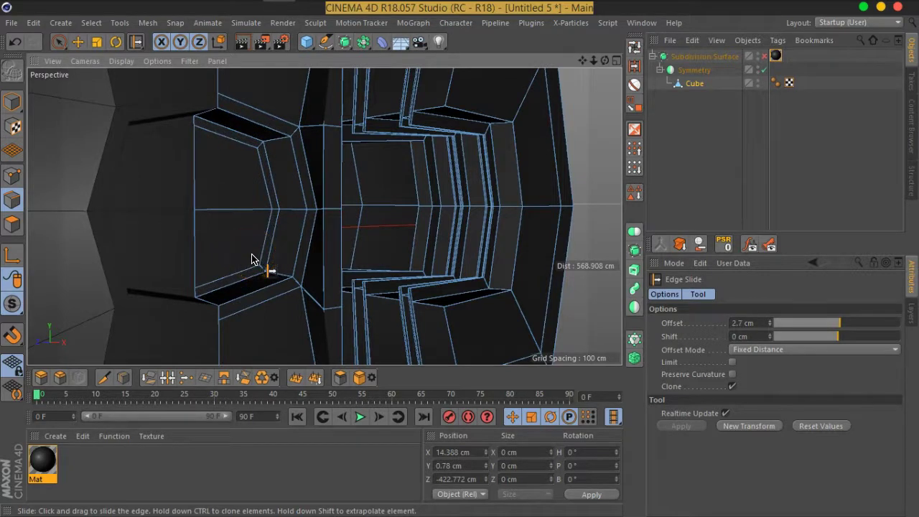
pyautogui.moveTo(244, 258); pyautogui.dragTo(216, 268)
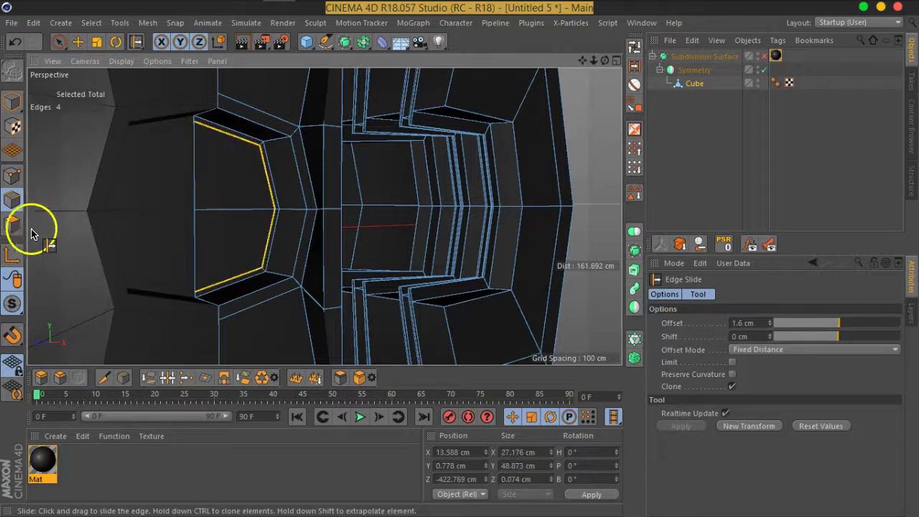
# Select the left panel's inner face and move it about 9 cm along Z.
pyautogui.click(12, 225)
pyautogui.click(59, 42)
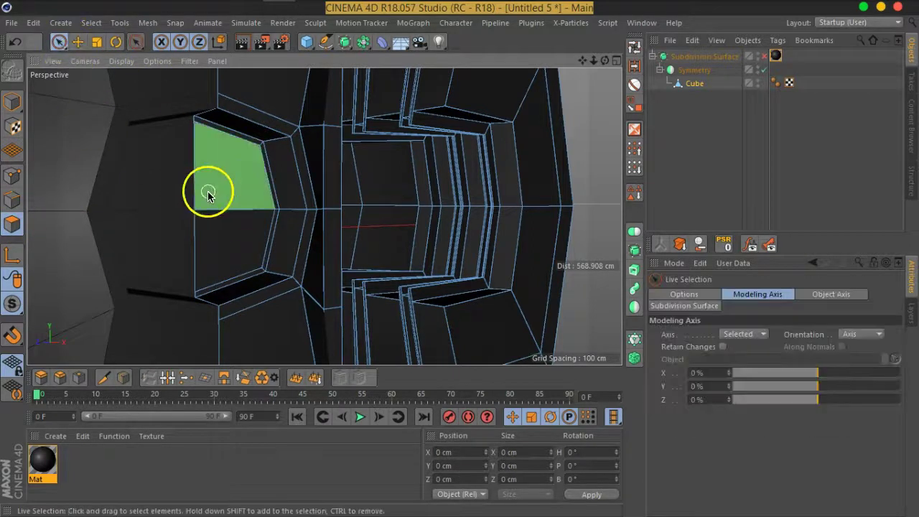
pyautogui.click(216, 208)
pyautogui.keyDown('alt'); pyautogui.moveTo(222, 222); pyautogui.dragTo(198, 266); pyautogui.keyUp('alt')
pyautogui.moveTo(207, 199)
pyautogui.mouseDown()
pyautogui.moveTo(192, 195)
pyautogui.moveTo(157, 239)
pyautogui.moveTo(172, 218)
pyautogui.mouseUp()
pyautogui.click(170, 215)
pyautogui.keyDown('ctrl'); pyautogui.click(167, 214); pyautogui.keyUp('ctrl')
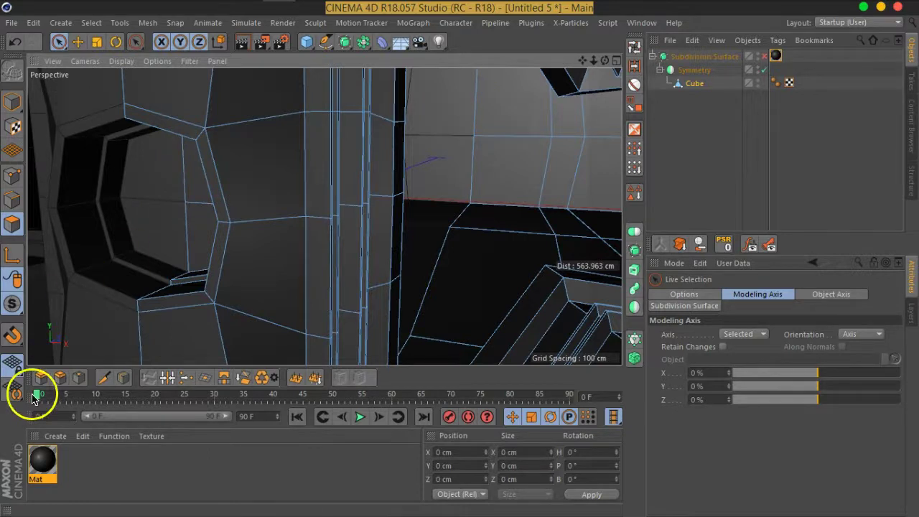
pyautogui.click(12, 175)
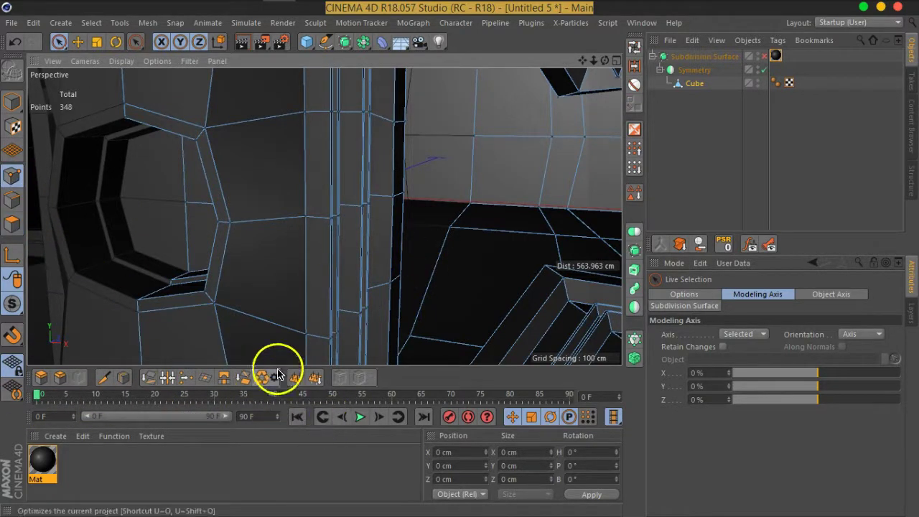
pyautogui.click(764, 56)
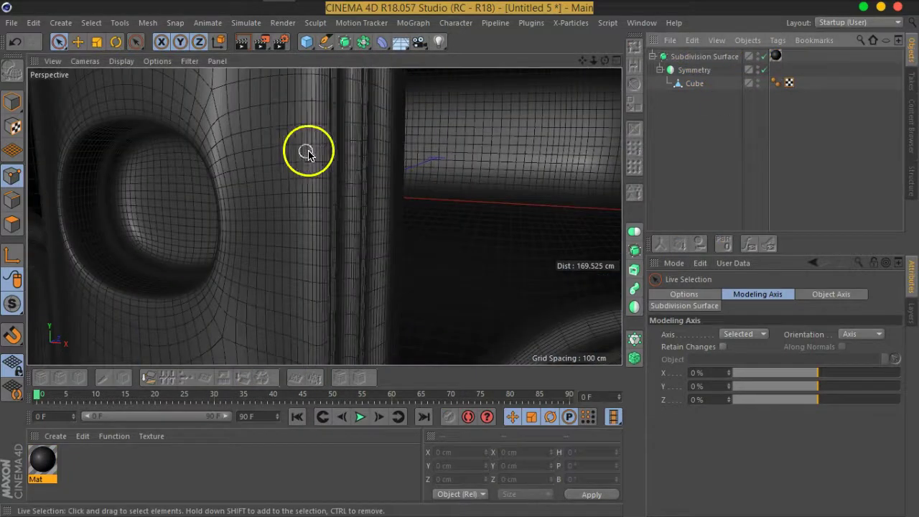
pyautogui.scroll(-4, 246, 195)
pyautogui.scroll(-4, 205, 216)
pyautogui.scroll(-3, 233, 220)
pyautogui.moveTo(323, 221)
pyautogui.keyDown('alt'); pyautogui.mouseDown()
pyautogui.moveTo(365, 203)
pyautogui.moveTo(298, 191)
pyautogui.mouseUp(); pyautogui.keyUp('alt')
pyautogui.scroll(3, 252, 308)
pyautogui.keyDown('alt'); pyautogui.moveTo(252, 308); pyautogui.dragTo(278, 237); pyautogui.keyUp('alt')
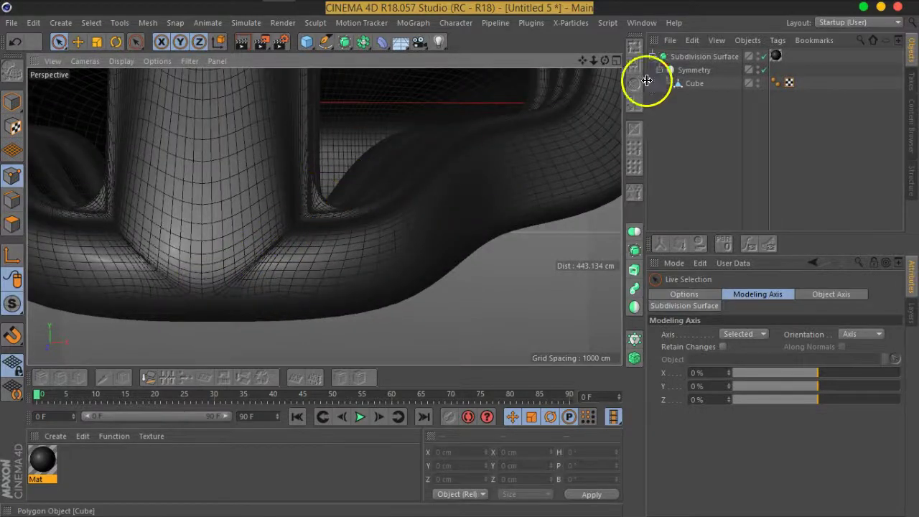
pyautogui.click(693, 83)
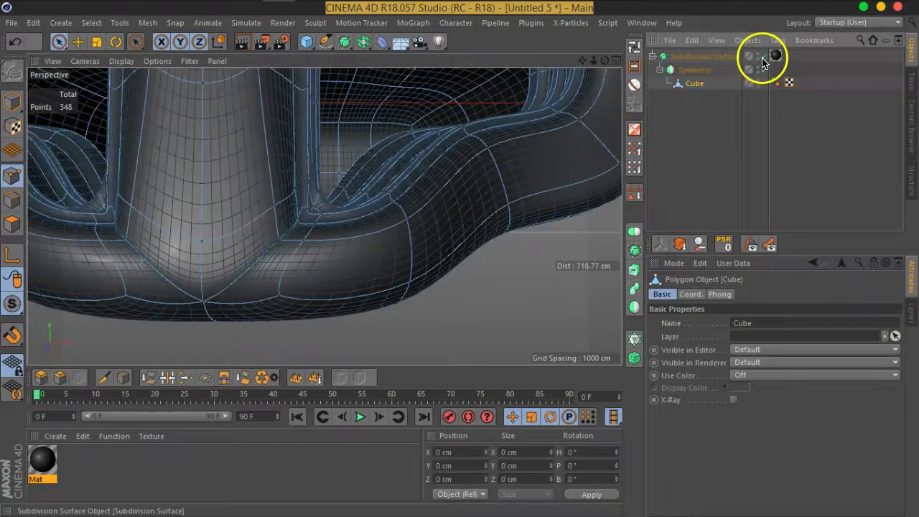
pyautogui.click(764, 57)
pyautogui.scroll(-3, 307, 249)
pyautogui.keyDown('alt'); pyautogui.moveTo(306, 247); pyautogui.dragTo(259, 293); pyautogui.keyUp('alt')
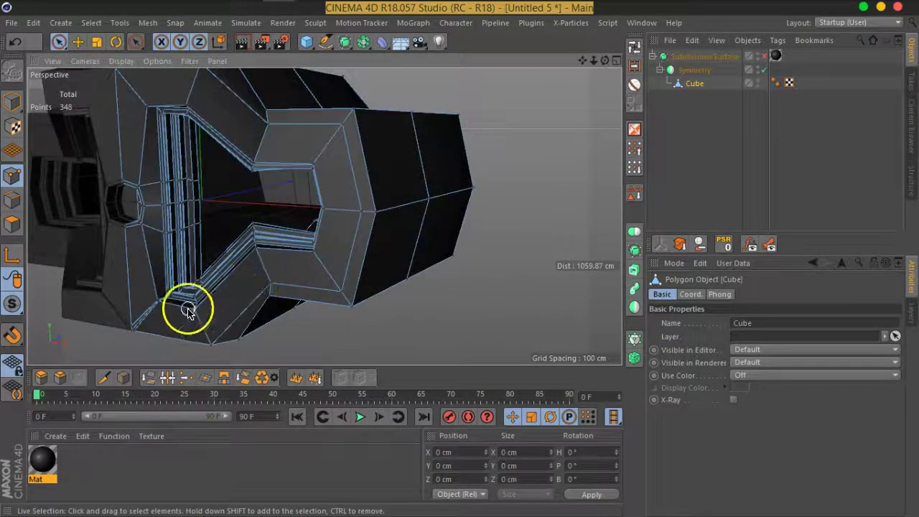
pyautogui.moveTo(184, 304)
pyautogui.keyDown('alt'); pyautogui.mouseDown()
pyautogui.moveTo(298, 184)
pyautogui.moveTo(263, 226)
pyautogui.moveTo(270, 188)
pyautogui.moveTo(257, 227)
pyautogui.mouseUp(); pyautogui.keyUp('alt')
pyautogui.scroll(2, 268, 194)
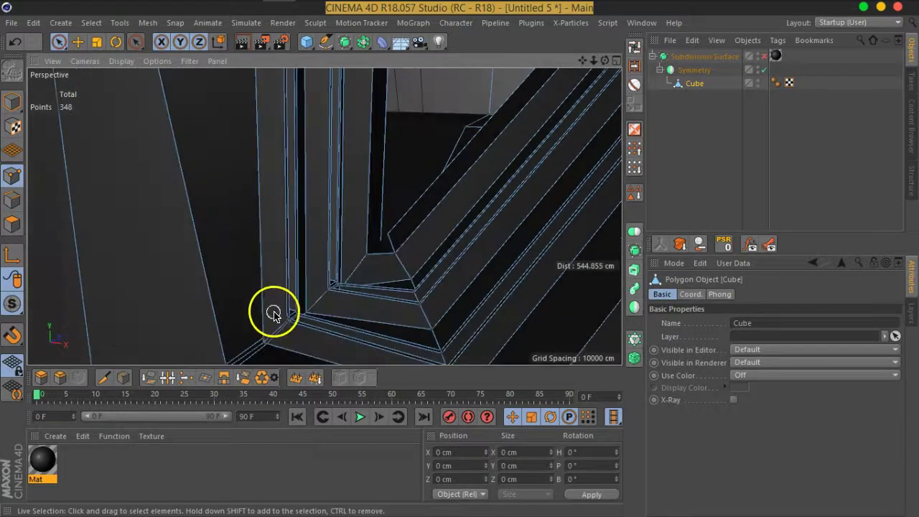
pyautogui.keyDown('alt'); pyautogui.moveTo(274, 314); pyautogui.dragTo(290, 223); pyautogui.keyUp('alt')
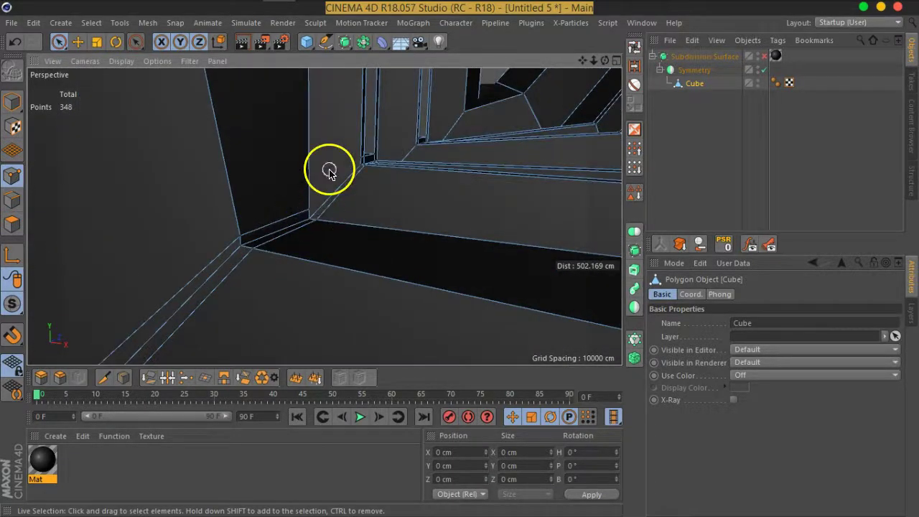
# Line Cut a new edge from the recess's inner corner down to the lower edge.
pyautogui.rightClick(329, 172)
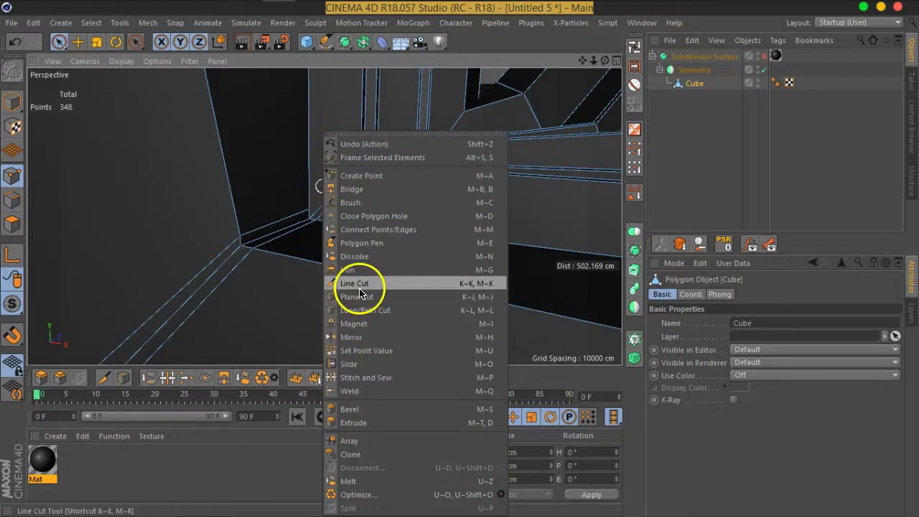
pyautogui.click(360, 284)
pyautogui.click(361, 159)
pyautogui.click(309, 211)
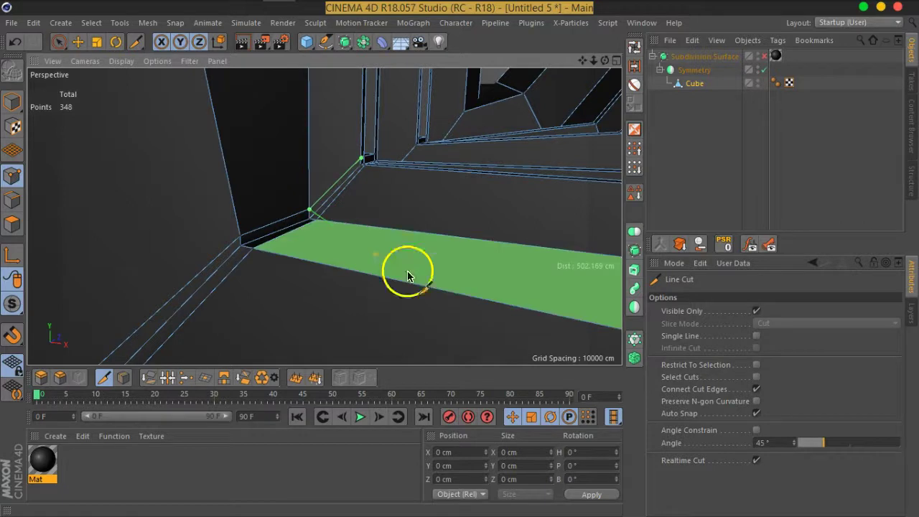
pyautogui.press('Escape')
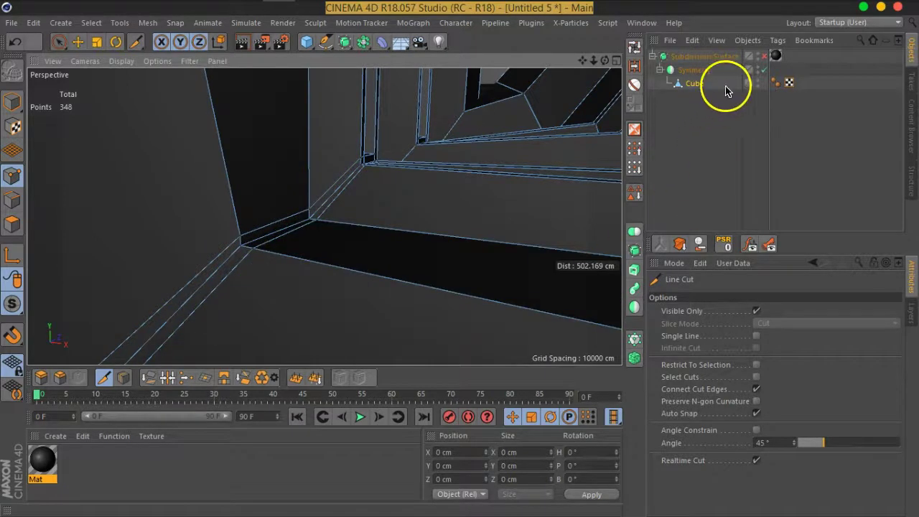
# Toggle Subdivision Surface on and off to preview the new cut.
pyautogui.click(763, 56)
pyautogui.click(762, 56)
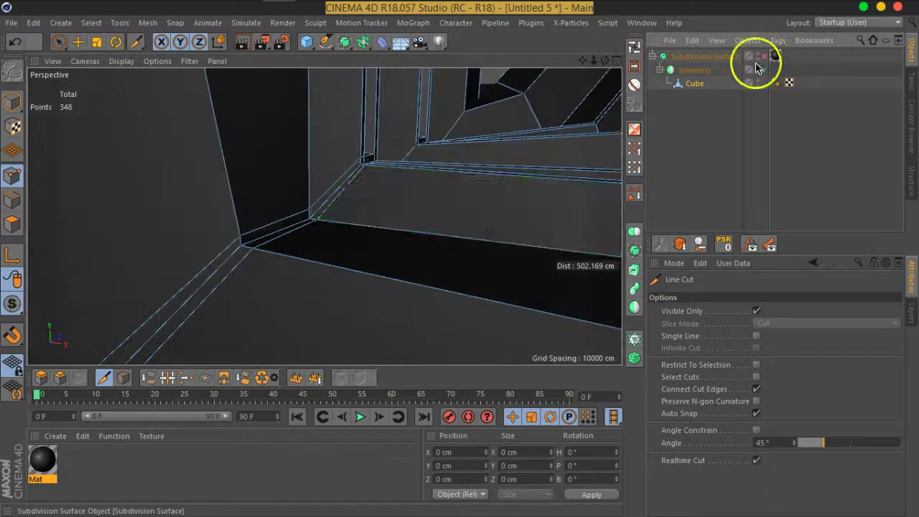
pyautogui.scroll(5, 387, 175)
pyautogui.scroll(3, 352, 238)
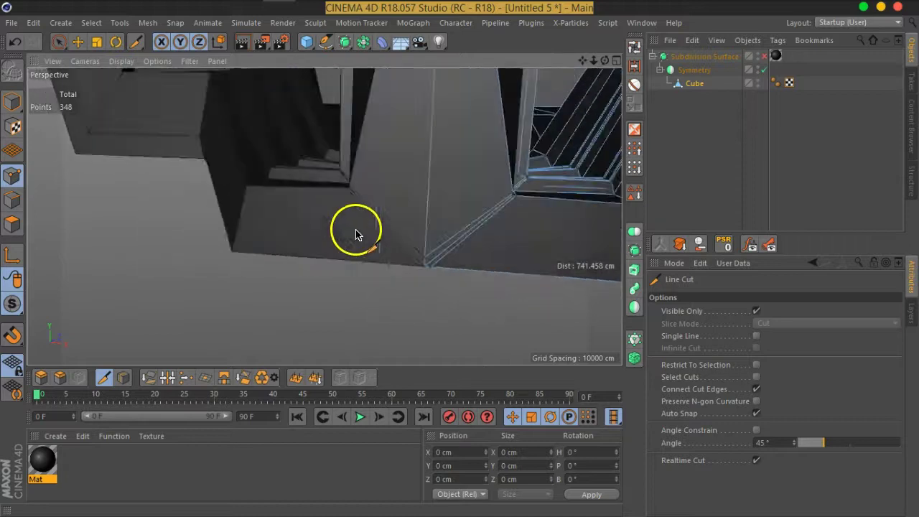
pyautogui.scroll(3, 431, 268)
# Slide the new cut's point along its edge near the recess corner.
pyautogui.rightClick(420, 254)
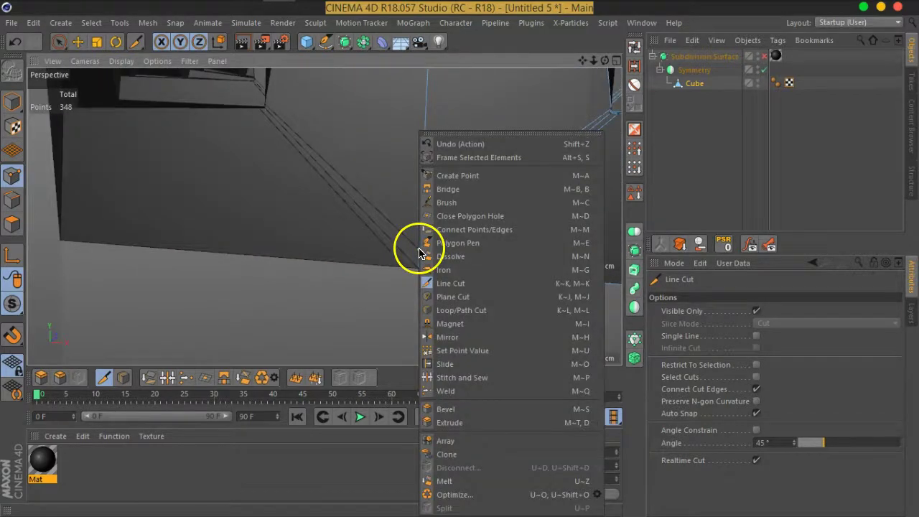
pyautogui.click(450, 369)
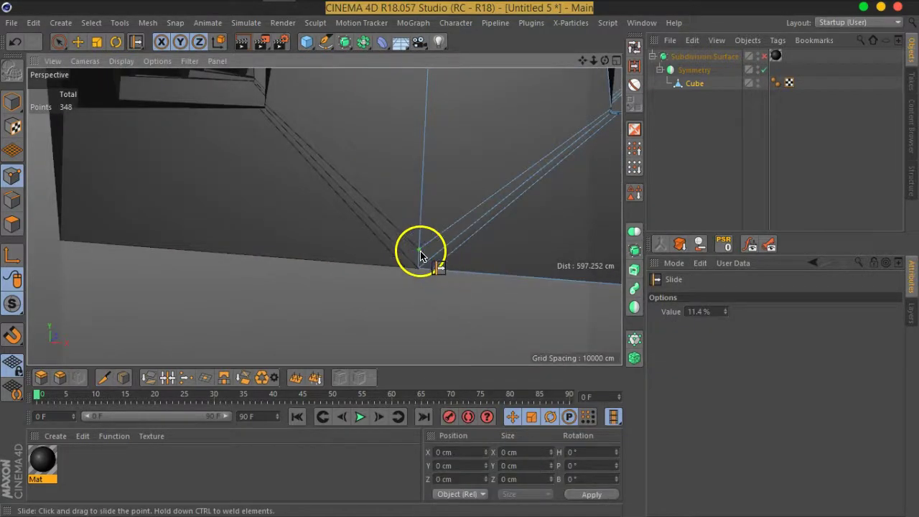
pyautogui.moveTo(424, 195); pyautogui.dragTo(424, 267)
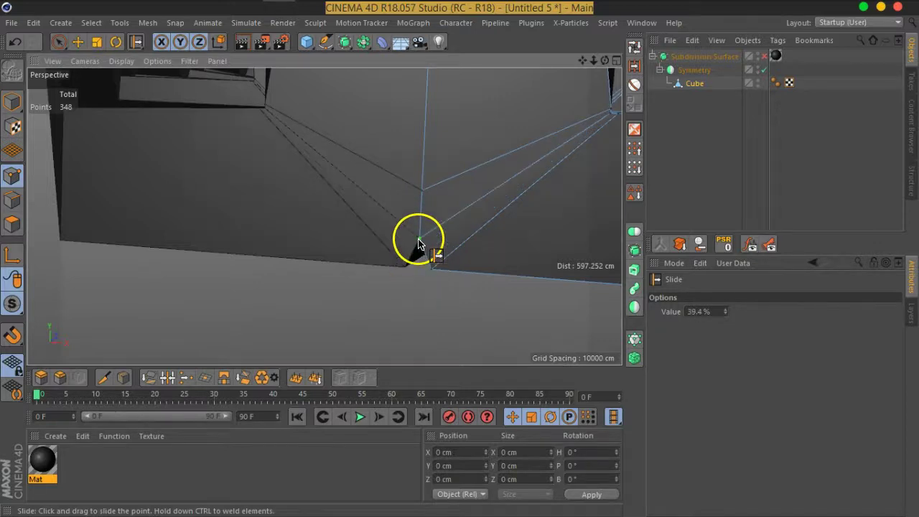
pyautogui.keyDown('alt'); pyautogui.moveTo(444, 268); pyautogui.dragTo(444, 243); pyautogui.keyUp('alt')
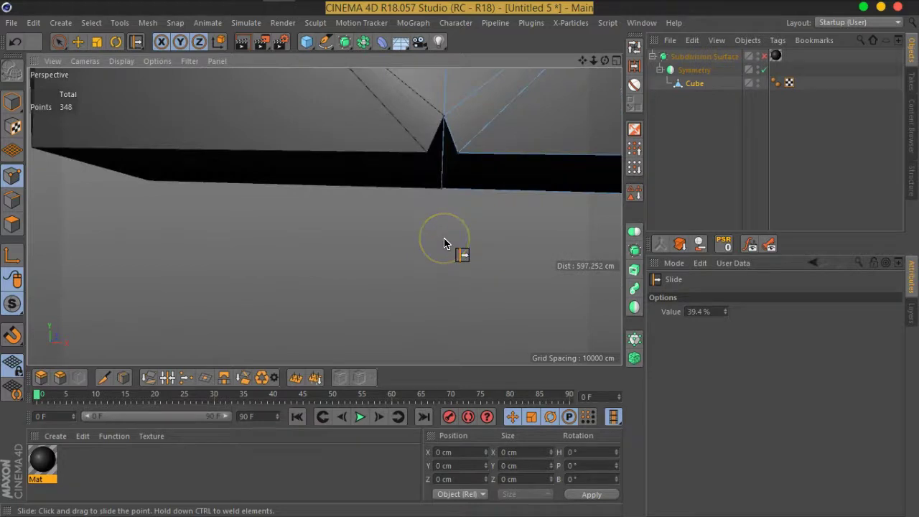
pyautogui.moveTo(461, 180)
pyautogui.keyDown('alt'); pyautogui.mouseDown()
pyautogui.moveTo(359, 302)
pyautogui.moveTo(371, 259)
pyautogui.mouseUp(); pyautogui.keyUp('alt')
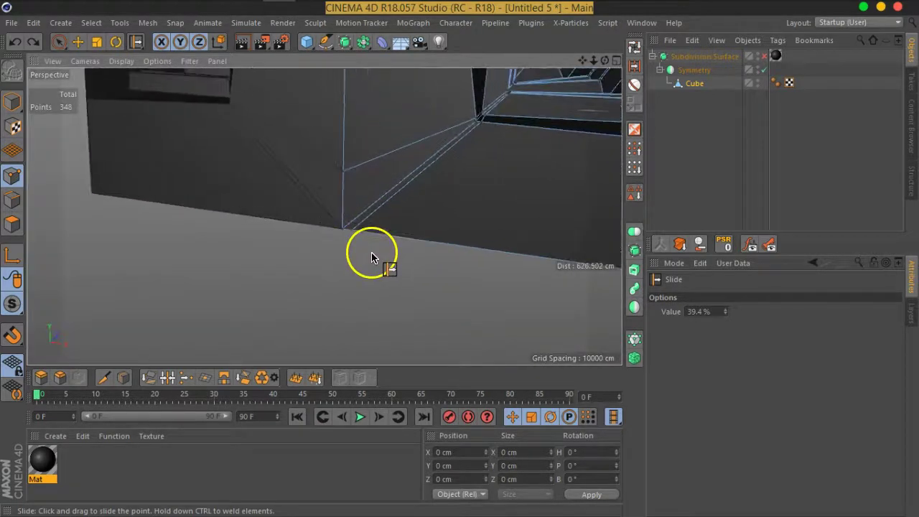
pyautogui.keyDown('alt'); pyautogui.moveTo(423, 182); pyautogui.dragTo(397, 237); pyautogui.keyUp('alt')
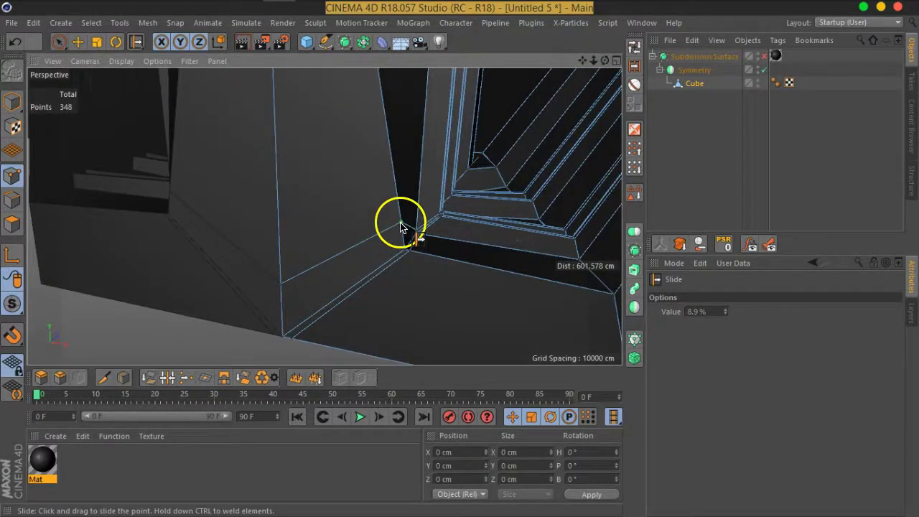
pyautogui.keyDown('alt'); pyautogui.moveTo(424, 243); pyautogui.dragTo(415, 248); pyautogui.keyUp('alt')
pyautogui.scroll(3, 353, 251)
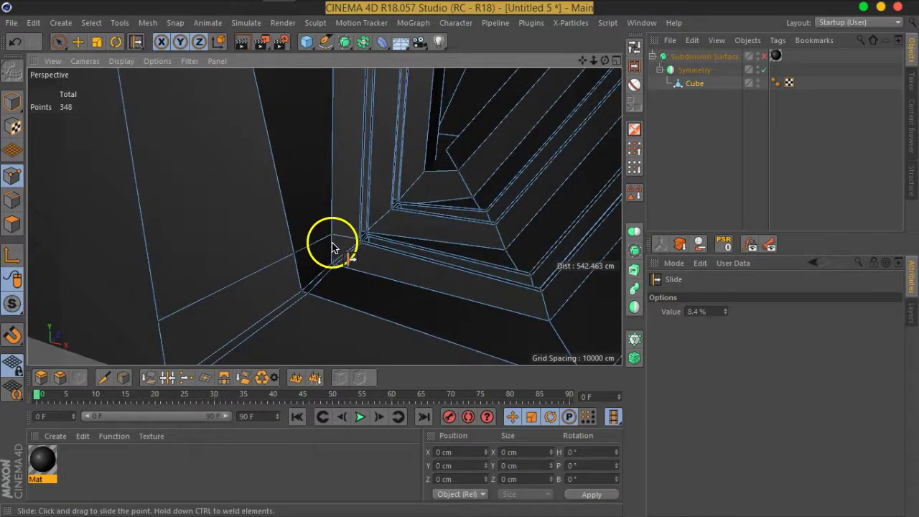
# Check the smoothing with Subdivision Surface on and off, then deselect everything.
pyautogui.click(765, 56)
pyautogui.keyDown('alt'); pyautogui.moveTo(321, 277); pyautogui.dragTo(294, 278); pyautogui.keyUp('alt')
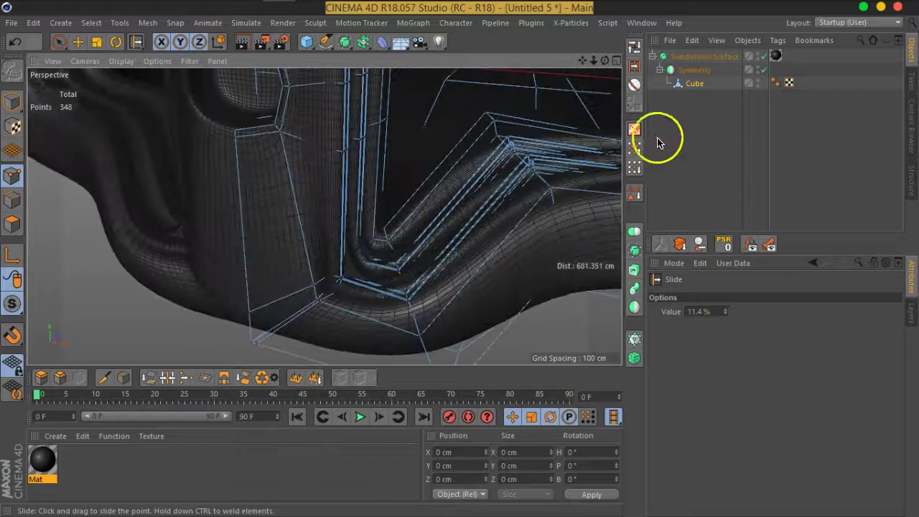
pyautogui.click(765, 56)
pyautogui.keyDown('alt'); pyautogui.moveTo(479, 232); pyautogui.dragTo(311, 256); pyautogui.keyUp('alt')
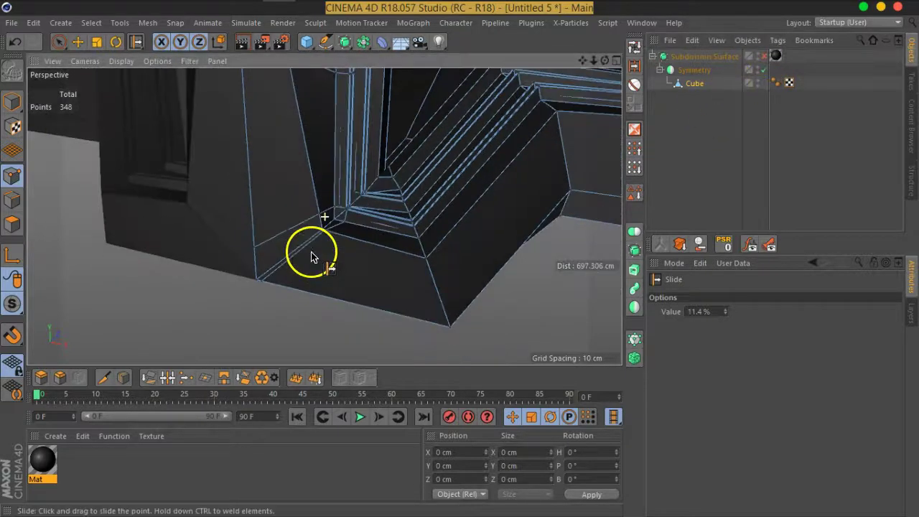
pyautogui.scroll(5, 337, 243)
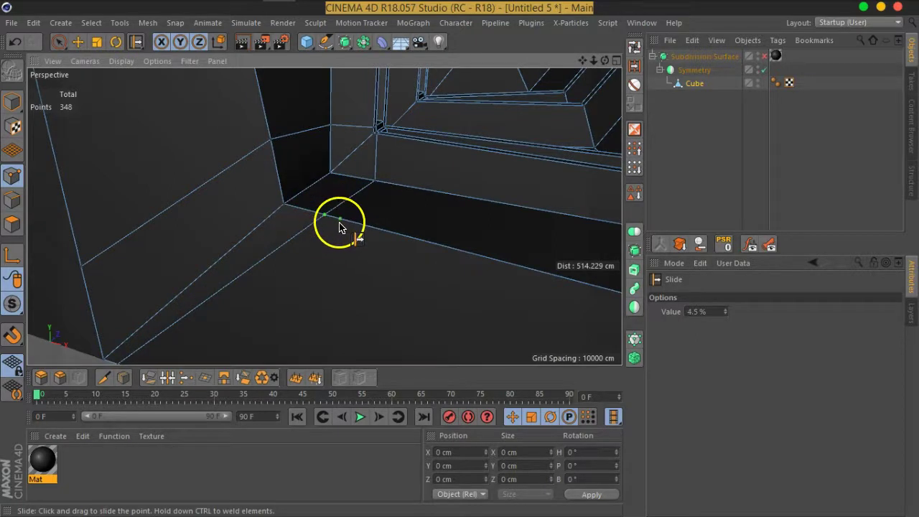
pyautogui.keyDown('alt'); pyautogui.moveTo(332, 268); pyautogui.dragTo(339, 261); pyautogui.keyUp('alt')
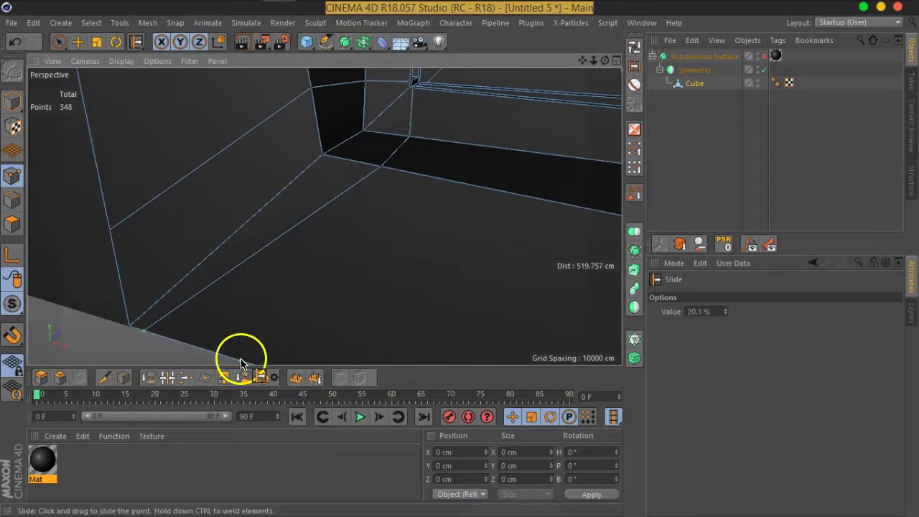
pyautogui.keyDown('alt'); pyautogui.moveTo(342, 312); pyautogui.dragTo(314, 299); pyautogui.keyUp('alt')
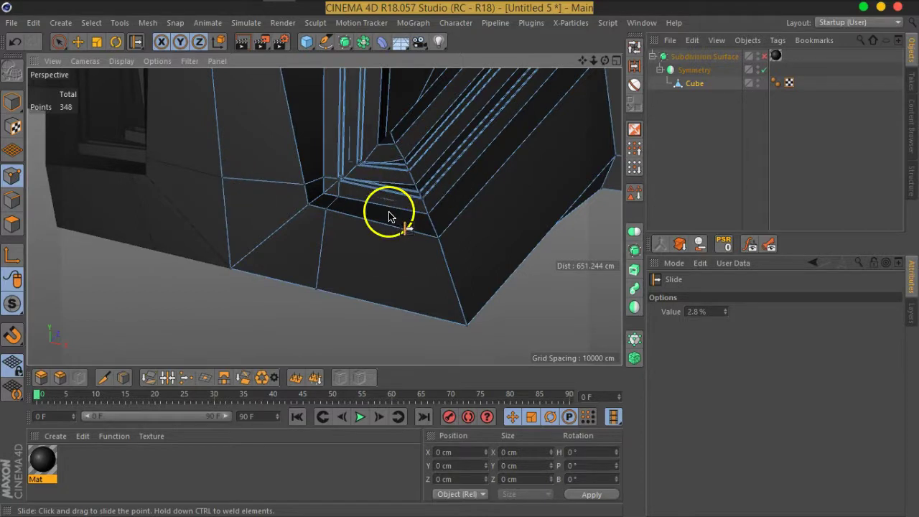
pyautogui.click(722, 139)
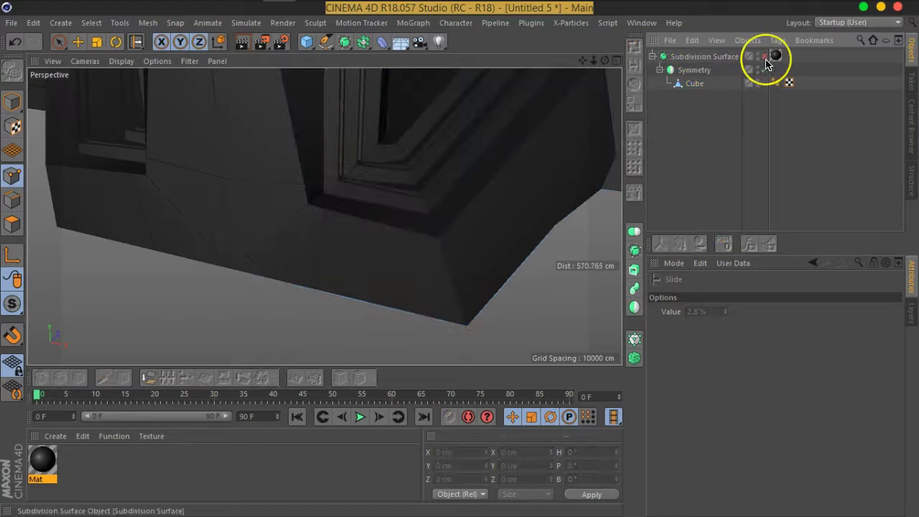
# Preview the smoothed mesh with Subdivision Surface turned on.
pyautogui.click(764, 57)
pyautogui.moveTo(587, 130)
pyautogui.keyDown('alt'); pyautogui.mouseDown()
pyautogui.moveTo(283, 160)
pyautogui.moveTo(286, 180)
pyautogui.moveTo(338, 191)
pyautogui.moveTo(430, 160)
pyautogui.moveTo(402, 144)
pyautogui.mouseUp(); pyautogui.keyUp('alt')
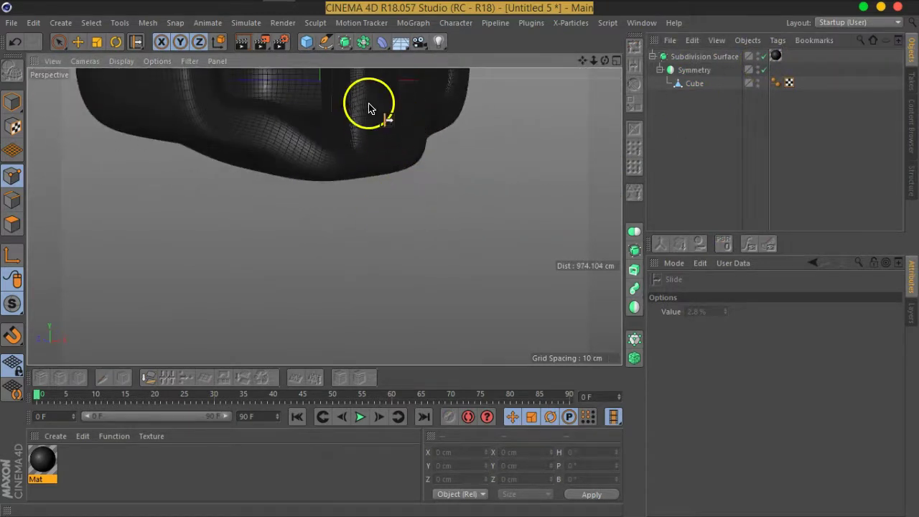
pyautogui.keyDown('alt'); pyautogui.moveTo(369, 107); pyautogui.dragTo(400, 242); pyautogui.keyUp('alt')
pyautogui.scroll(3, 400, 242)
pyautogui.scroll(2, 396, 240)
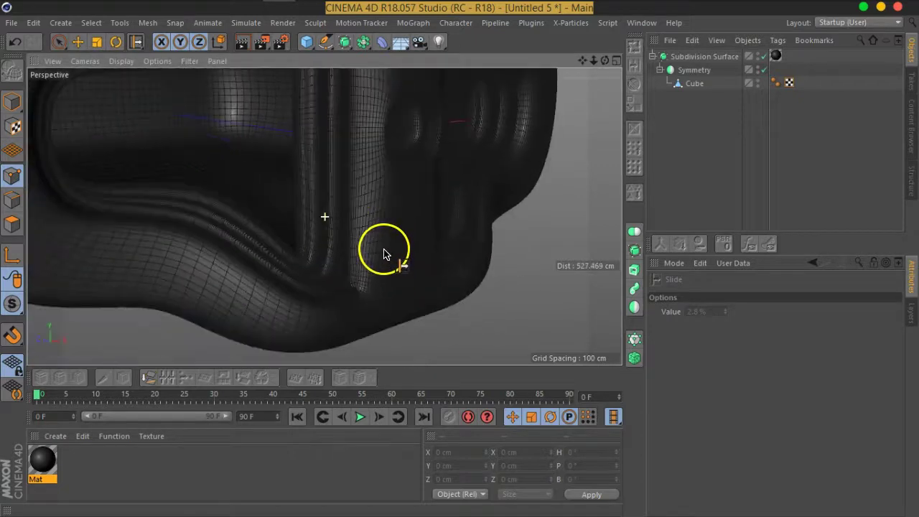
# Turn Subdivision Surface off to show the cage and select the Cube object.
pyautogui.click(764, 56)
pyautogui.moveTo(369, 195)
pyautogui.keyDown('alt'); pyautogui.mouseDown()
pyautogui.moveTo(366, 160)
pyautogui.moveTo(247, 209)
pyautogui.moveTo(216, 207)
pyautogui.moveTo(201, 179)
pyautogui.moveTo(240, 152)
pyautogui.mouseUp(); pyautogui.keyUp('alt')
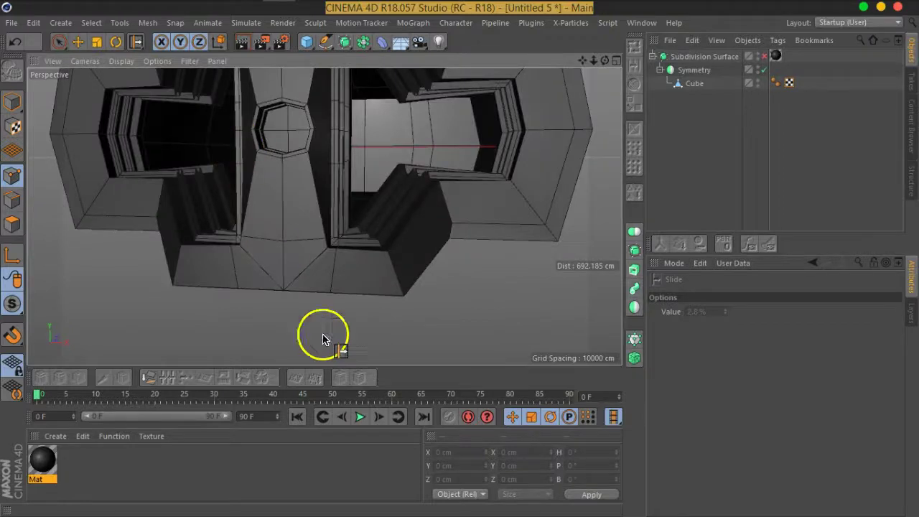
pyautogui.keyDown('alt'); pyautogui.moveTo(327, 287); pyautogui.dragTo(346, 268); pyautogui.keyUp('alt')
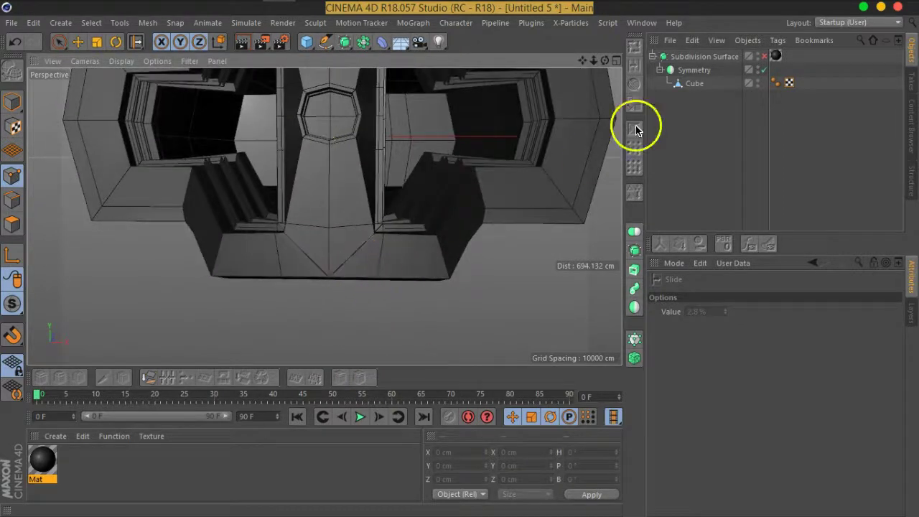
pyautogui.click(694, 85)
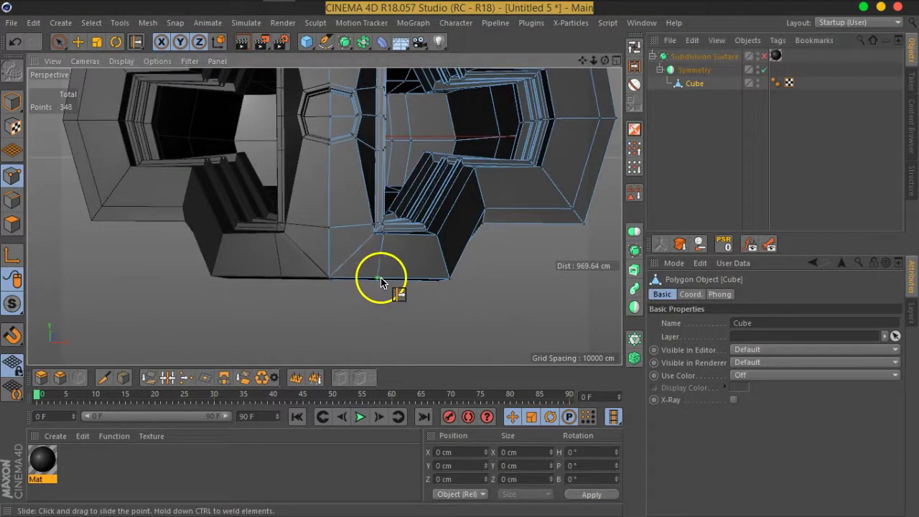
pyautogui.moveTo(324, 278)
pyautogui.keyDown('alt'); pyautogui.mouseDown()
pyautogui.moveTo(217, 289)
pyautogui.moveTo(241, 287)
pyautogui.moveTo(308, 242)
pyautogui.moveTo(302, 189)
pyautogui.moveTo(311, 246)
pyautogui.mouseUp(); pyautogui.keyUp('alt')
pyautogui.moveTo(282, 194)
pyautogui.keyDown('alt'); pyautogui.mouseDown()
pyautogui.moveTo(273, 227)
pyautogui.moveTo(250, 179)
pyautogui.moveTo(273, 175)
pyautogui.moveTo(261, 239)
pyautogui.mouseUp(); pyautogui.keyUp('alt')
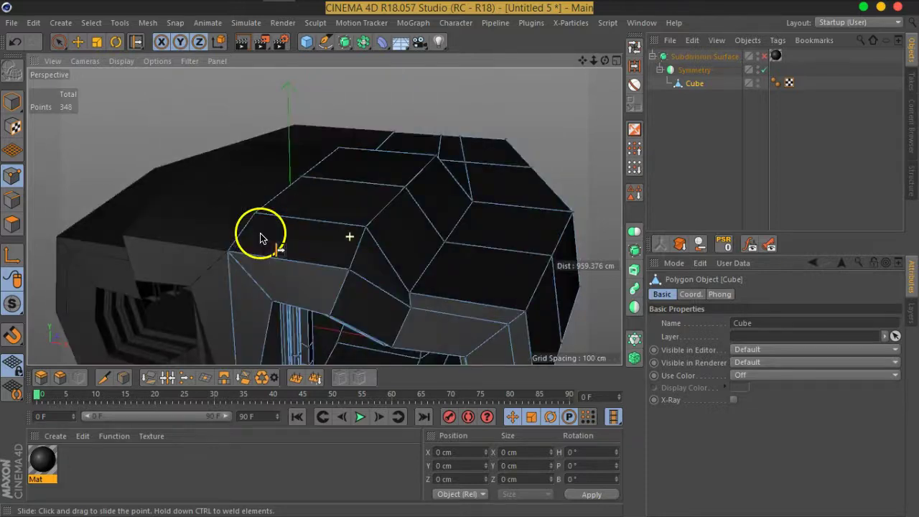
# Start the Loop/Path Cut tool and frame the octagonal opening.
pyautogui.rightClick(311, 255)
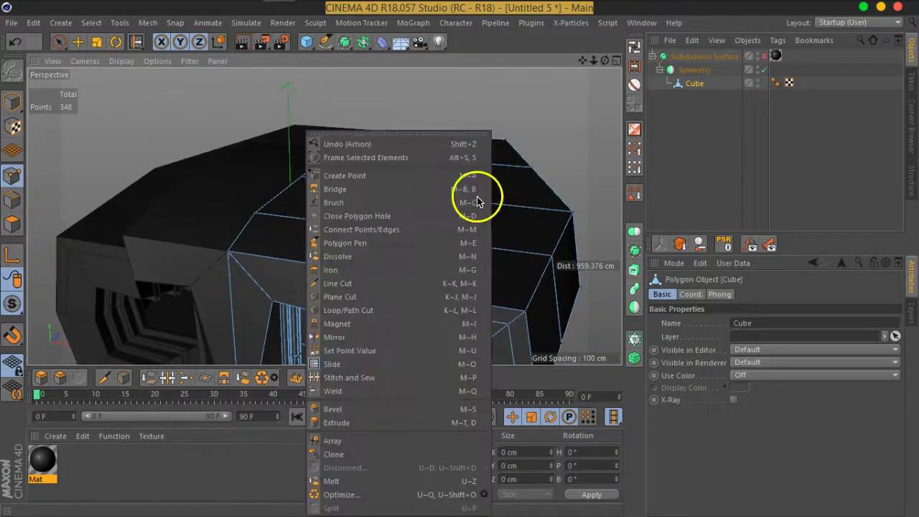
pyautogui.click(370, 314)
pyautogui.moveTo(349, 318)
pyautogui.keyDown('alt'); pyautogui.mouseDown()
pyautogui.moveTo(302, 273)
pyautogui.moveTo(261, 283)
pyautogui.moveTo(434, 232)
pyautogui.moveTo(453, 212)
pyautogui.mouseUp(); pyautogui.keyUp('alt')
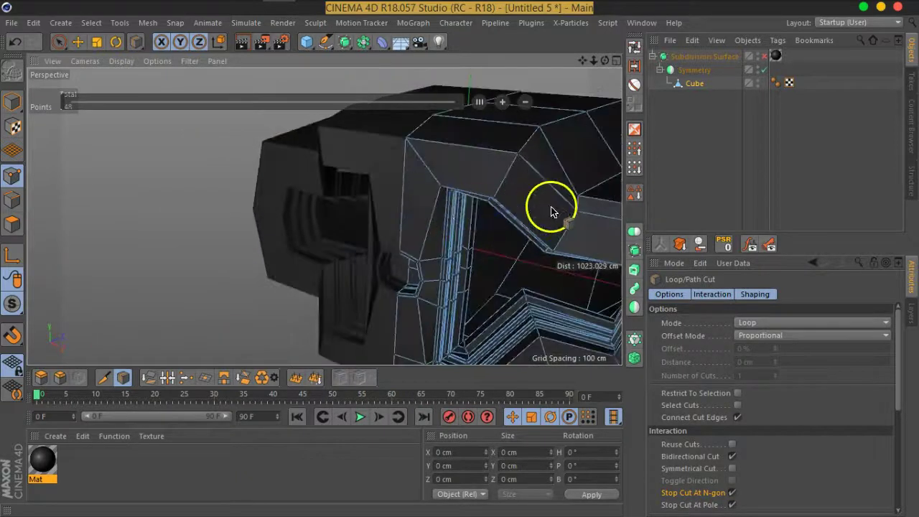
pyautogui.keyDown('alt'); pyautogui.moveTo(551, 212); pyautogui.dragTo(503, 174); pyautogui.keyUp('alt')
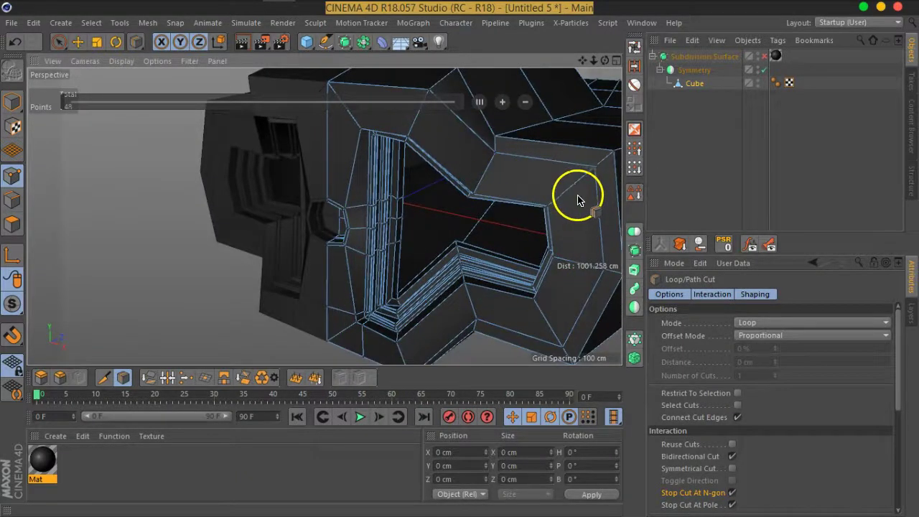
pyautogui.moveTo(390, 225)
pyautogui.keyDown('alt'); pyautogui.mouseDown()
pyautogui.moveTo(441, 215)
pyautogui.moveTo(450, 172)
pyautogui.mouseUp(); pyautogui.keyUp('alt')
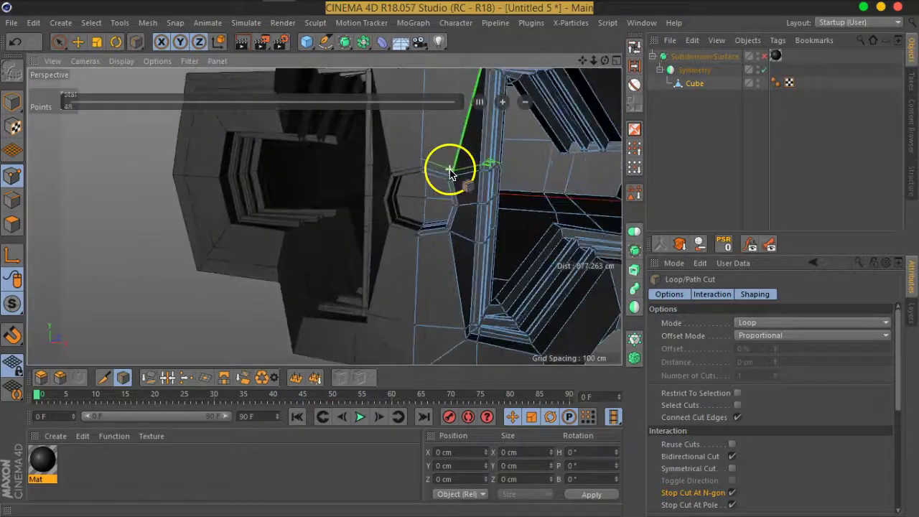
pyautogui.scroll(3, 450, 173)
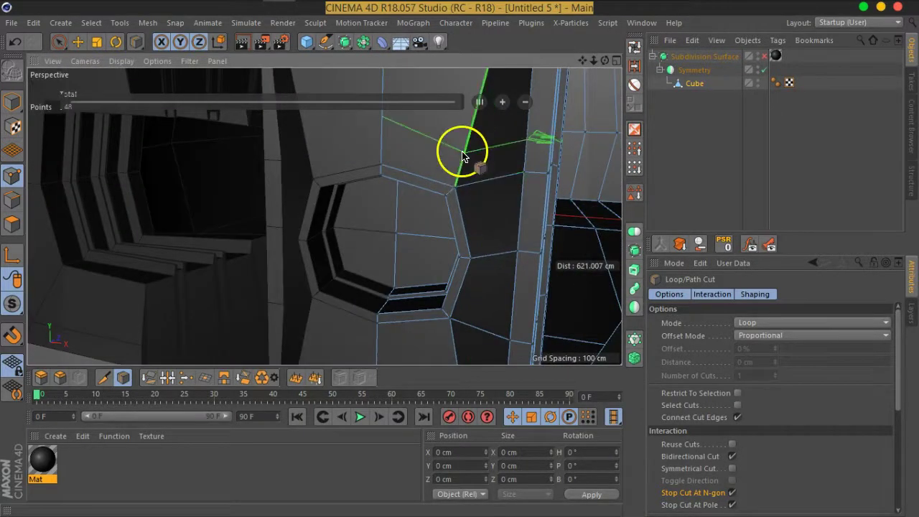
pyautogui.keyDown('alt'); pyautogui.moveTo(486, 185); pyautogui.dragTo(490, 195); pyautogui.keyUp('alt')
# Place a loop cut beside the octagonal opening at 60.908% offset and re-enable Subdivision Surface.
pyautogui.click(423, 156)
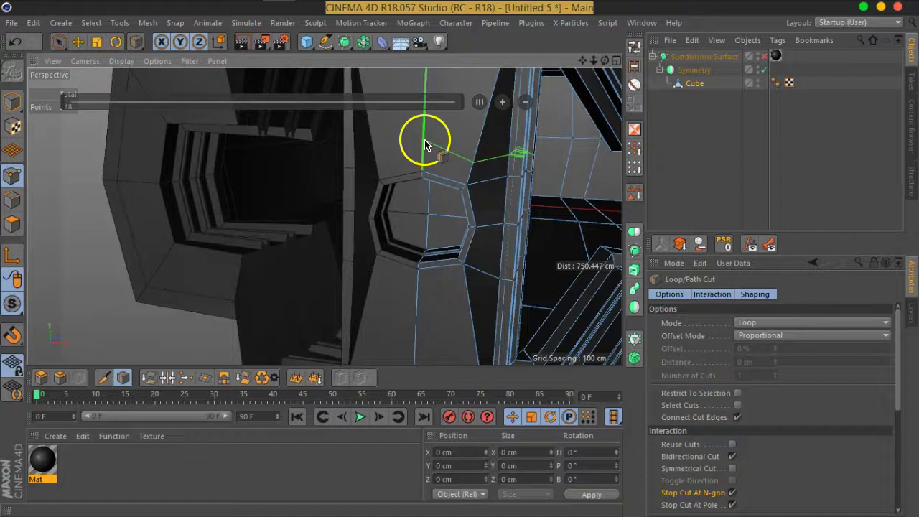
pyautogui.moveTo(425, 145); pyautogui.dragTo(434, 256)
pyautogui.moveTo(420, 328); pyautogui.dragTo(419, 324)
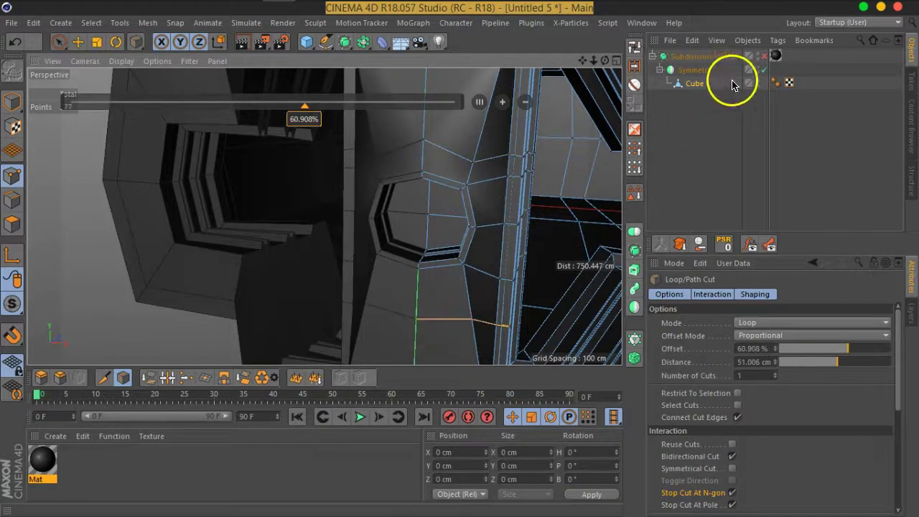
pyautogui.click(765, 57)
pyautogui.scroll(-5, 435, 230)
pyautogui.scroll(-2, 442, 232)
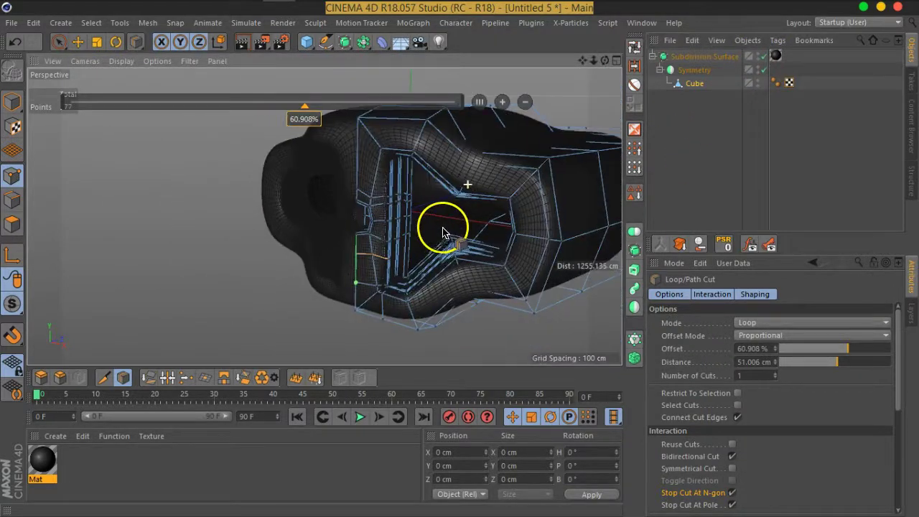
pyautogui.click(698, 154)
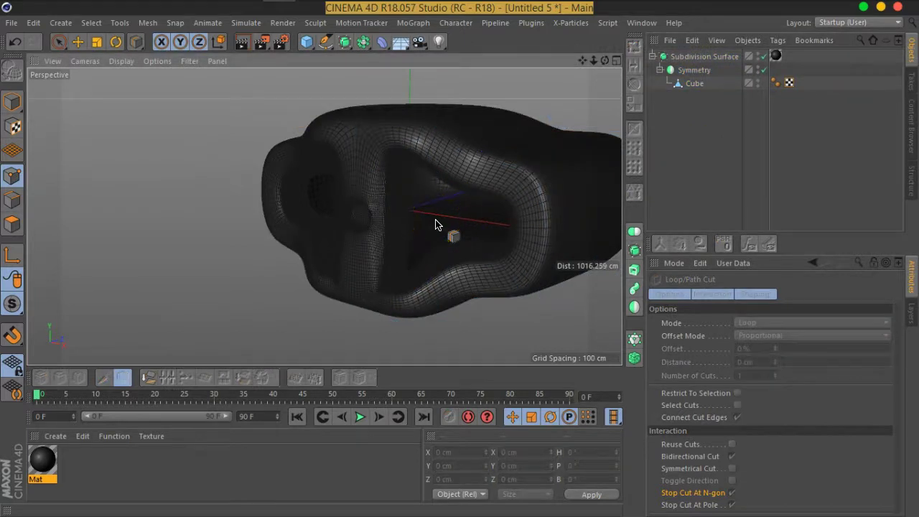
pyautogui.moveTo(426, 226)
pyautogui.keyDown('alt'); pyautogui.mouseDown()
pyautogui.moveTo(554, 215)
pyautogui.moveTo(465, 242)
pyautogui.moveTo(338, 240)
pyautogui.moveTo(380, 248)
pyautogui.moveTo(459, 241)
pyautogui.moveTo(486, 222)
pyautogui.moveTo(438, 208)
pyautogui.mouseUp(); pyautogui.keyUp('alt')
# Select the Cube and turn off Subdivision Surface smoothing.
pyautogui.click(718, 57)
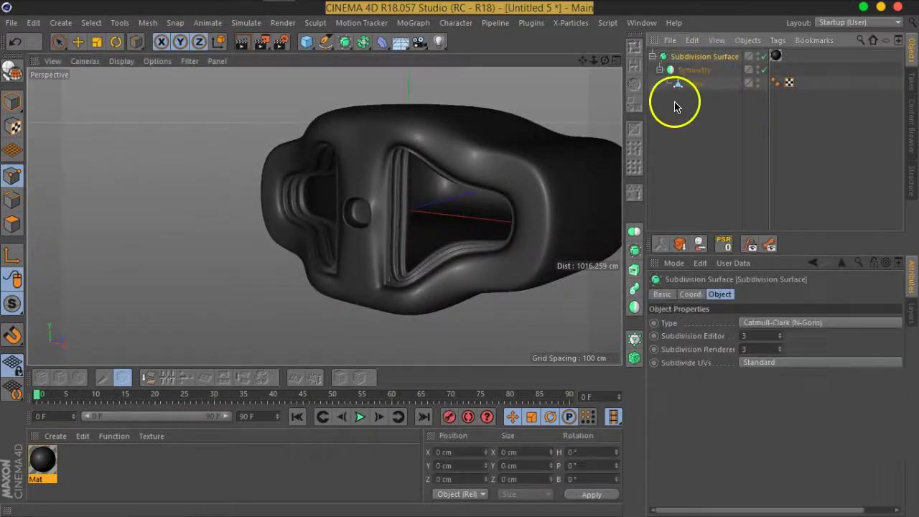
pyautogui.click(682, 89)
pyautogui.moveTo(400, 184)
pyautogui.keyDown('alt'); pyautogui.mouseDown()
pyautogui.moveTo(370, 199)
pyautogui.moveTo(431, 225)
pyautogui.moveTo(363, 249)
pyautogui.moveTo(238, 212)
pyautogui.moveTo(502, 201)
pyautogui.moveTo(420, 211)
pyautogui.moveTo(369, 246)
pyautogui.moveTo(254, 267)
pyautogui.moveTo(355, 283)
pyautogui.moveTo(469, 243)
pyautogui.moveTo(478, 230)
pyautogui.moveTo(472, 242)
pyautogui.moveTo(369, 240)
pyautogui.moveTo(640, 149)
pyautogui.mouseUp(); pyautogui.keyUp('alt')
pyautogui.click(764, 56)
# Live Select the band of 14 polygons in Polygon mode and delete them.
pyautogui.click(13, 224)
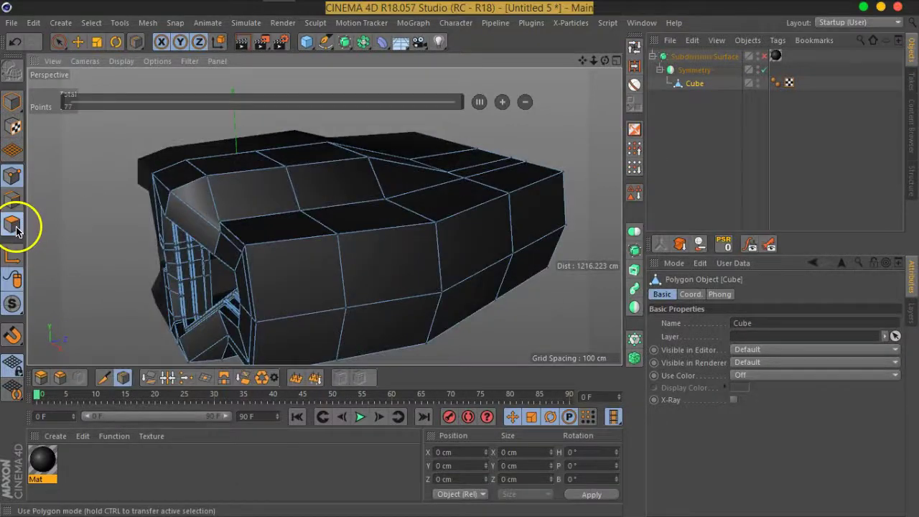
pyautogui.click(58, 41)
pyautogui.moveTo(510, 304)
pyautogui.keyDown('alt'); pyautogui.mouseDown()
pyautogui.moveTo(365, 199)
pyautogui.moveTo(300, 207)
pyautogui.moveTo(390, 238)
pyautogui.moveTo(414, 145)
pyautogui.moveTo(372, 193)
pyautogui.mouseUp(); pyautogui.keyUp('alt')
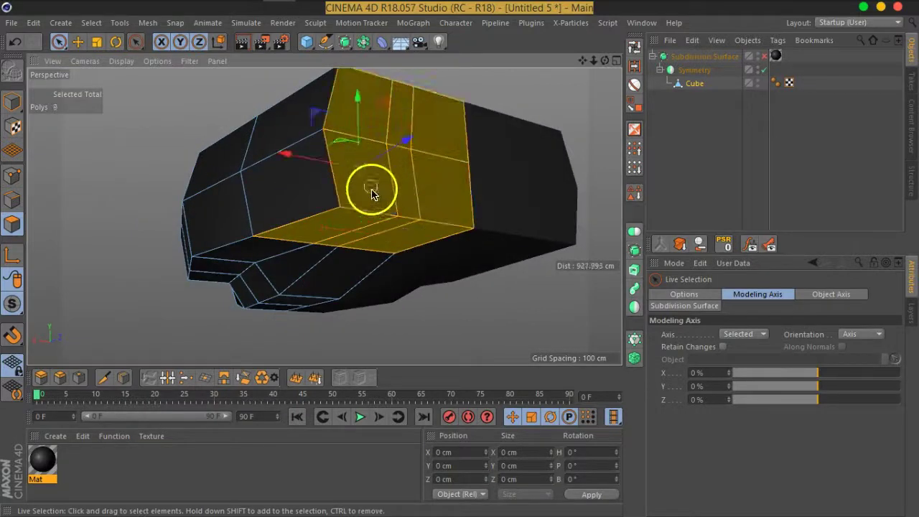
pyautogui.moveTo(308, 266)
pyautogui.keyDown('alt'); pyautogui.mouseDown()
pyautogui.moveTo(390, 215)
pyautogui.moveTo(318, 261)
pyautogui.moveTo(392, 238)
pyautogui.moveTo(468, 189)
pyautogui.mouseUp(); pyautogui.keyUp('alt')
pyautogui.keyDown('ctrl'); pyautogui.click(554, 169); pyautogui.keyUp('ctrl')
pyautogui.moveTo(503, 244)
pyautogui.keyDown('shift'); pyautogui.mouseDown()
pyautogui.moveTo(251, 246)
pyautogui.moveTo(376, 209)
pyautogui.moveTo(242, 246)
pyautogui.moveTo(216, 287)
pyautogui.moveTo(431, 250)
pyautogui.moveTo(431, 219)
pyautogui.moveTo(429, 254)
pyautogui.moveTo(447, 257)
pyautogui.moveTo(402, 245)
pyautogui.moveTo(449, 266)
pyautogui.mouseUp(); pyautogui.keyUp('shift')
pyautogui.press('Delete')
# Select all points and run Optimize, dropping the count from 377 to 366.
pyautogui.click(13, 176)
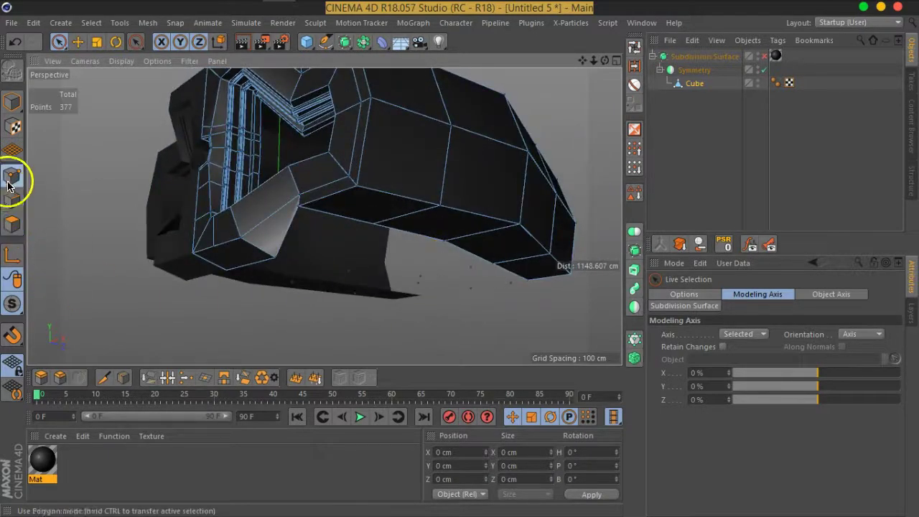
pyautogui.moveTo(369, 322); pyautogui.dragTo(417, 300)
pyautogui.rightClick(416, 301)
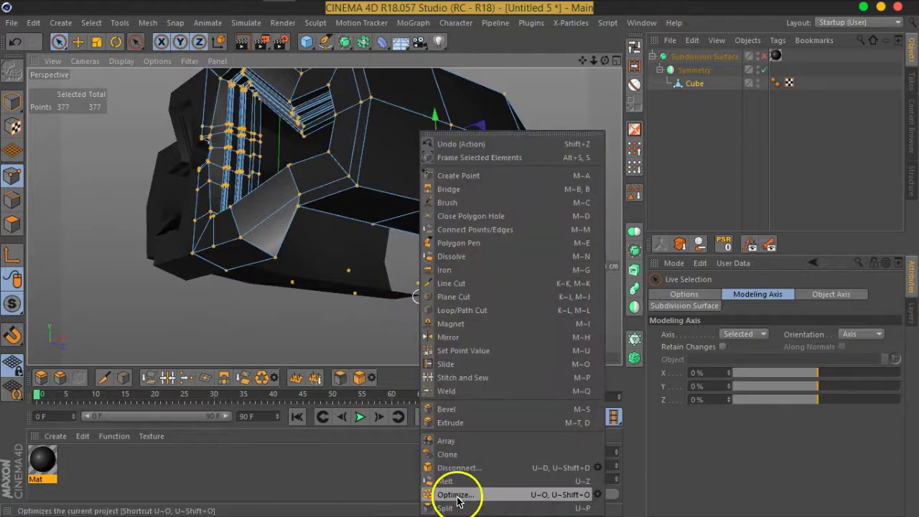
pyautogui.click(451, 493)
# Re-enable Subdivision Surface and select the Cube object.
pyautogui.click(765, 56)
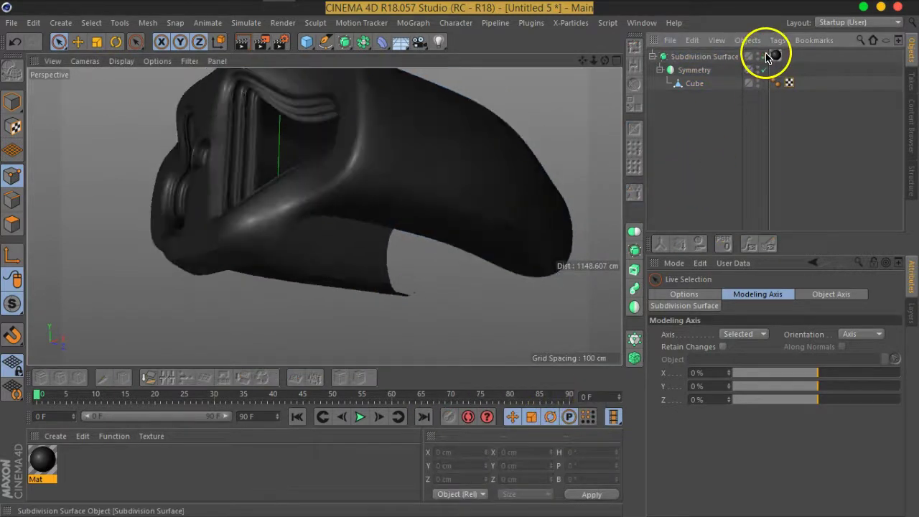
pyautogui.scroll(2, 359, 222)
pyautogui.moveTo(353, 221)
pyautogui.keyDown('alt'); pyautogui.mouseDown()
pyautogui.moveTo(258, 207)
pyautogui.moveTo(189, 218)
pyautogui.moveTo(139, 257)
pyautogui.moveTo(264, 312)
pyautogui.moveTo(421, 242)
pyautogui.moveTo(314, 211)
pyautogui.moveTo(263, 183)
pyautogui.moveTo(503, 151)
pyautogui.moveTo(551, 189)
pyautogui.moveTo(357, 234)
pyautogui.moveTo(252, 185)
pyautogui.mouseUp(); pyautogui.keyUp('alt')
pyautogui.scroll(-3, 266, 301)
pyautogui.scroll(3, 266, 201)
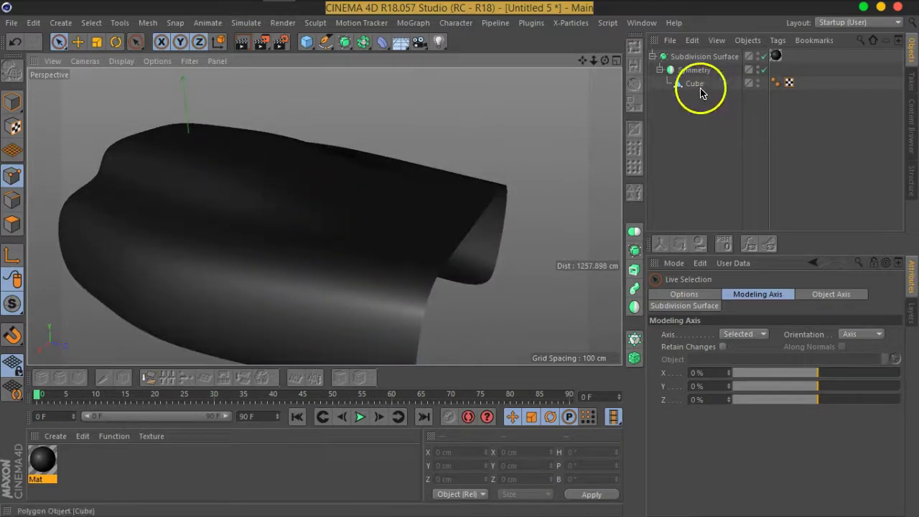
pyautogui.click(695, 83)
pyautogui.moveTo(362, 245)
pyautogui.keyDown('alt'); pyautogui.mouseDown()
pyautogui.moveTo(412, 216)
pyautogui.moveTo(194, 203)
pyautogui.moveTo(278, 204)
pyautogui.mouseUp(); pyautogui.keyUp('alt')
pyautogui.scroll(2, 276, 204)
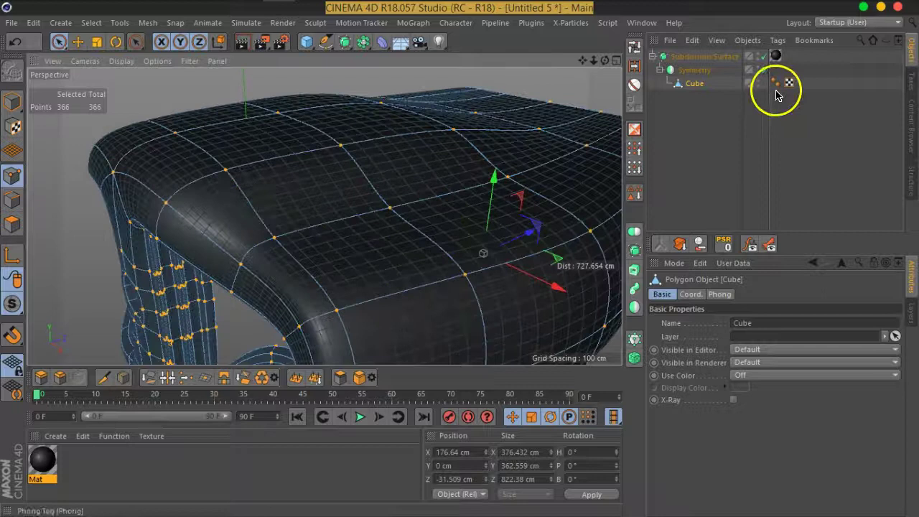
# Add Loop/Path Cut loops across the cube's top, at about 49% and 31% offset.
pyautogui.rightClick(272, 209)
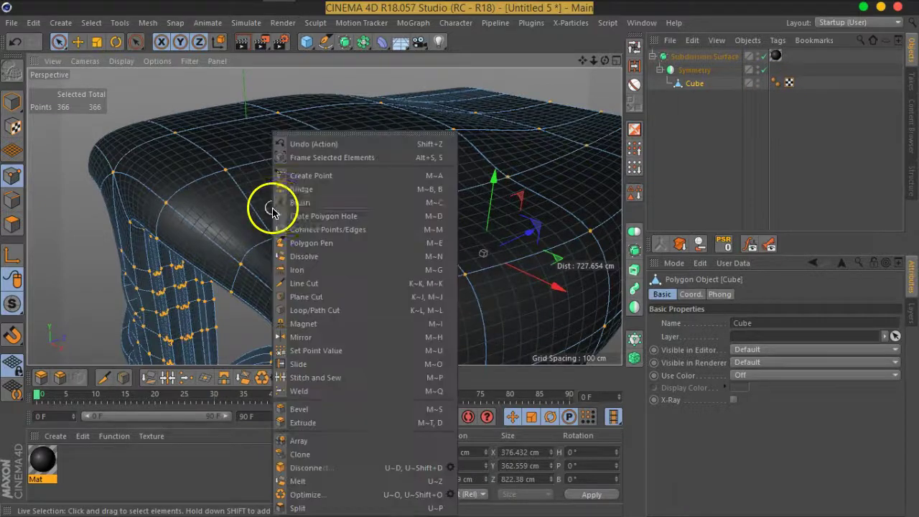
pyautogui.click(350, 319)
pyautogui.keyDown('alt'); pyautogui.moveTo(262, 225); pyautogui.dragTo(308, 199); pyautogui.keyUp('alt')
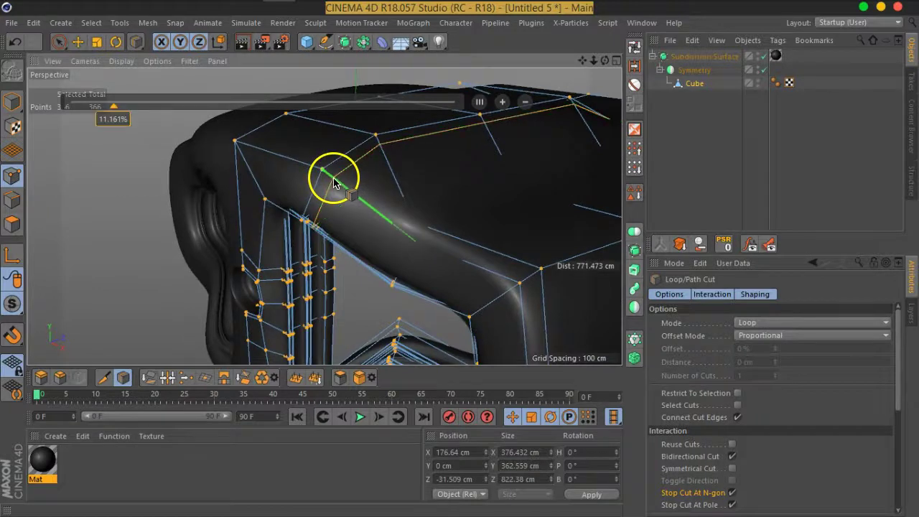
pyautogui.click(334, 183)
pyautogui.moveTo(485, 217)
pyautogui.keyDown('alt'); pyautogui.mouseDown()
pyautogui.moveTo(181, 211)
pyautogui.moveTo(433, 220)
pyautogui.moveTo(551, 194)
pyautogui.moveTo(563, 201)
pyautogui.moveTo(455, 220)
pyautogui.moveTo(597, 287)
pyautogui.moveTo(527, 249)
pyautogui.moveTo(501, 252)
pyautogui.moveTo(503, 245)
pyautogui.mouseUp(); pyautogui.keyUp('alt')
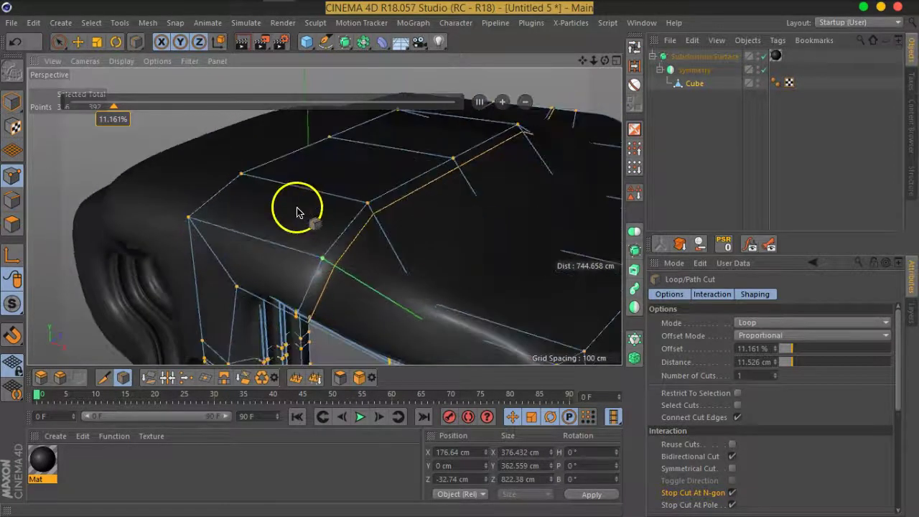
pyautogui.click(252, 242)
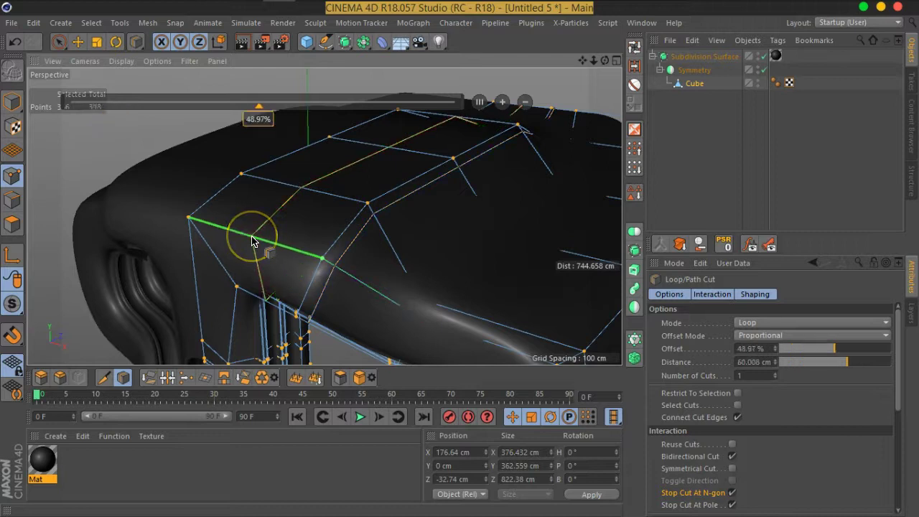
pyautogui.moveTo(299, 298)
pyautogui.keyDown('alt'); pyautogui.mouseDown()
pyautogui.moveTo(421, 267)
pyautogui.moveTo(370, 263)
pyautogui.moveTo(415, 267)
pyautogui.mouseUp(); pyautogui.keyUp('alt')
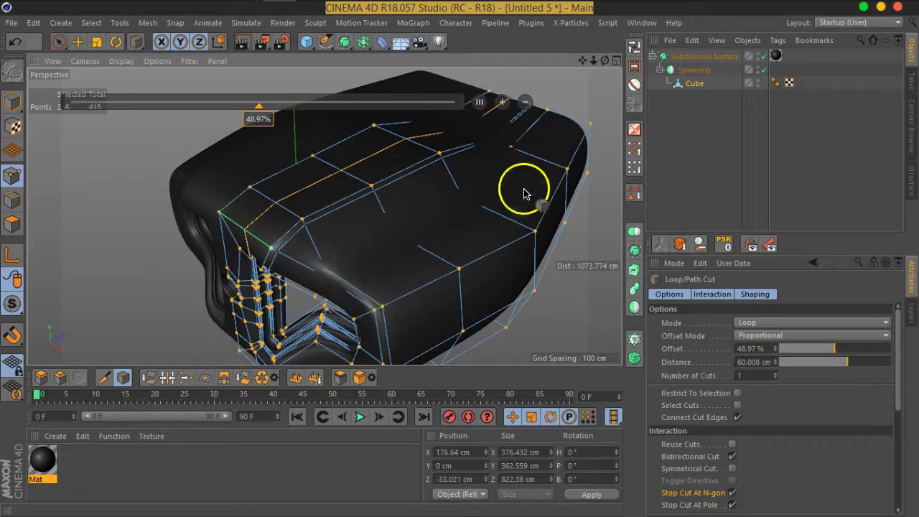
pyautogui.click(764, 56)
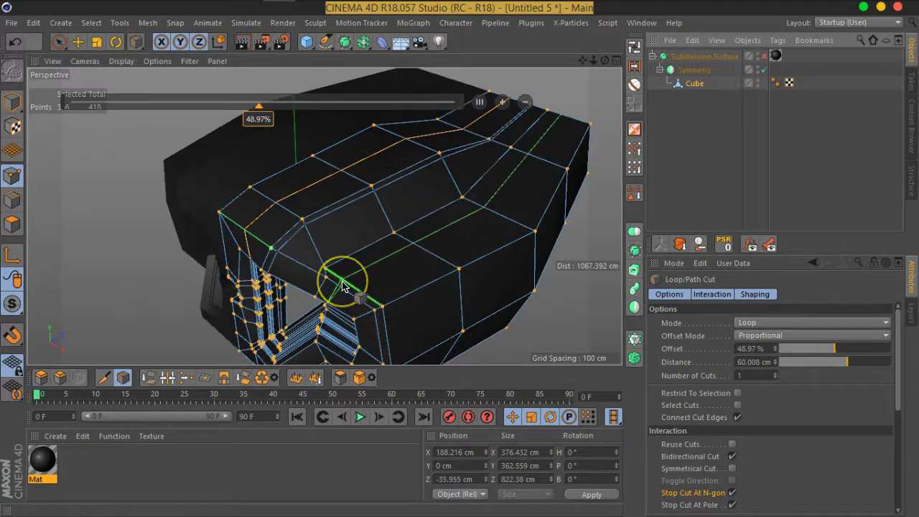
pyautogui.click(343, 286)
pyautogui.click(765, 56)
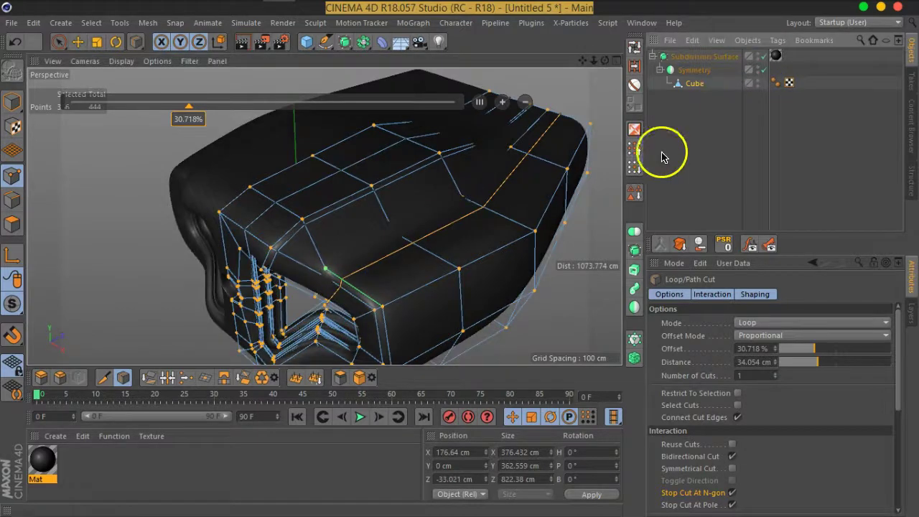
pyautogui.click(633, 178)
# Select the Cube and add two more edge loops across its side and underside.
pyautogui.moveTo(400, 251)
pyautogui.keyDown('alt'); pyautogui.mouseDown()
pyautogui.moveTo(304, 251)
pyautogui.moveTo(229, 229)
pyautogui.moveTo(234, 205)
pyautogui.moveTo(477, 192)
pyautogui.moveTo(570, 168)
pyautogui.moveTo(503, 126)
pyautogui.moveTo(405, 132)
pyautogui.moveTo(378, 204)
pyautogui.moveTo(295, 268)
pyautogui.mouseUp(); pyautogui.keyUp('alt')
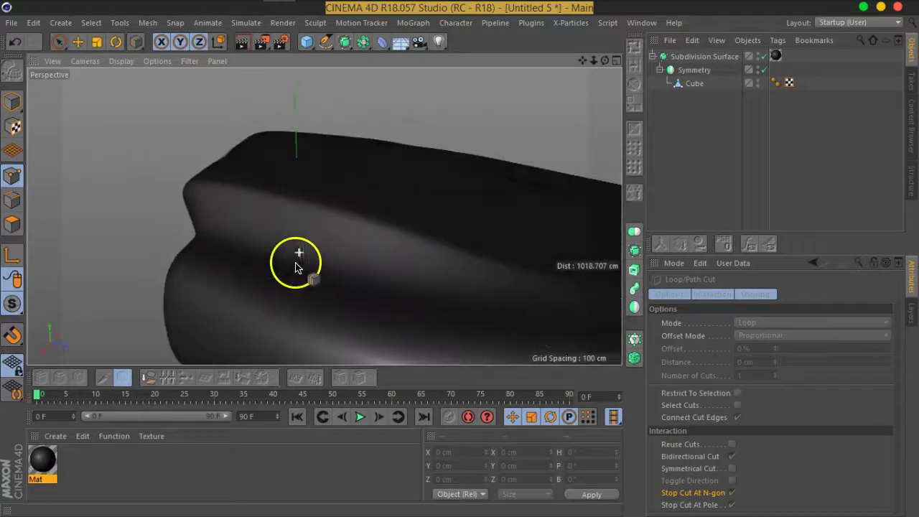
pyautogui.keyDown('alt'); pyautogui.moveTo(522, 294); pyautogui.dragTo(437, 267); pyautogui.keyUp('alt')
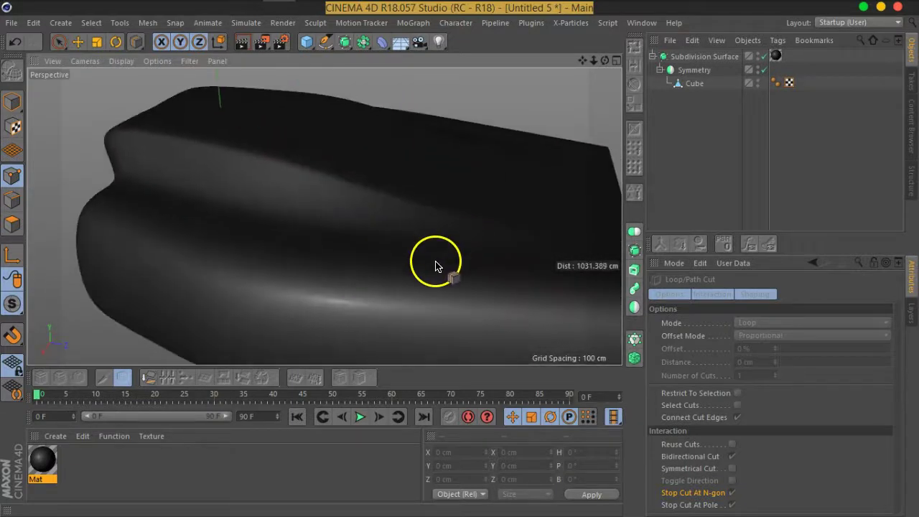
pyautogui.click(697, 85)
pyautogui.moveTo(250, 287)
pyautogui.keyDown('alt'); pyautogui.mouseDown()
pyautogui.moveTo(180, 234)
pyautogui.moveTo(349, 199)
pyautogui.moveTo(355, 234)
pyautogui.moveTo(230, 209)
pyautogui.mouseUp(); pyautogui.keyUp('alt')
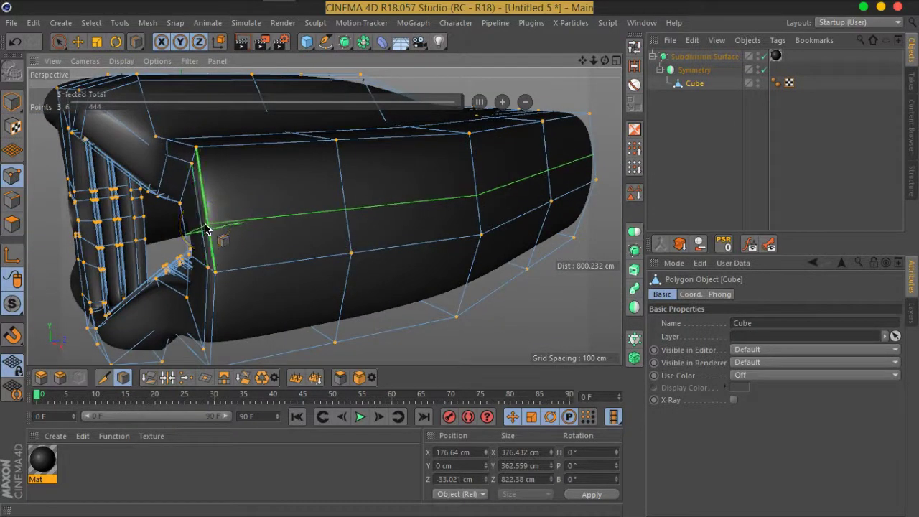
pyautogui.moveTo(205, 227)
pyautogui.keyDown('alt'); pyautogui.mouseDown()
pyautogui.moveTo(266, 267)
pyautogui.moveTo(292, 242)
pyautogui.moveTo(302, 245)
pyautogui.mouseUp(); pyautogui.keyUp('alt')
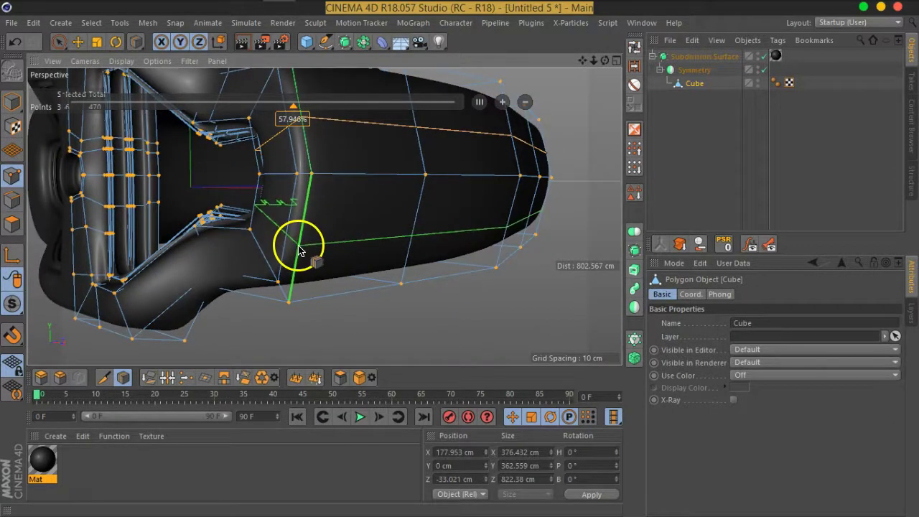
pyautogui.click(300, 248)
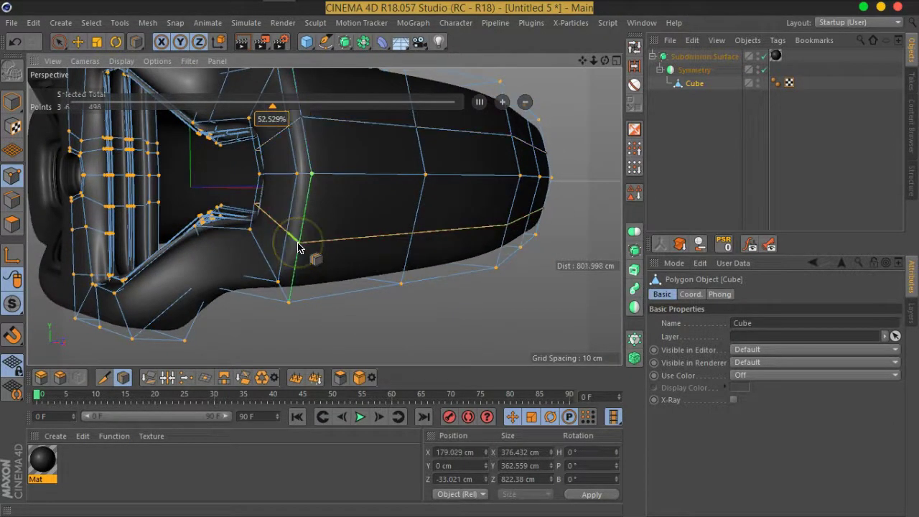
pyautogui.moveTo(272, 201)
pyautogui.keyDown('alt'); pyautogui.mouseDown()
pyautogui.moveTo(365, 277)
pyautogui.moveTo(401, 243)
pyautogui.mouseUp(); pyautogui.keyUp('alt')
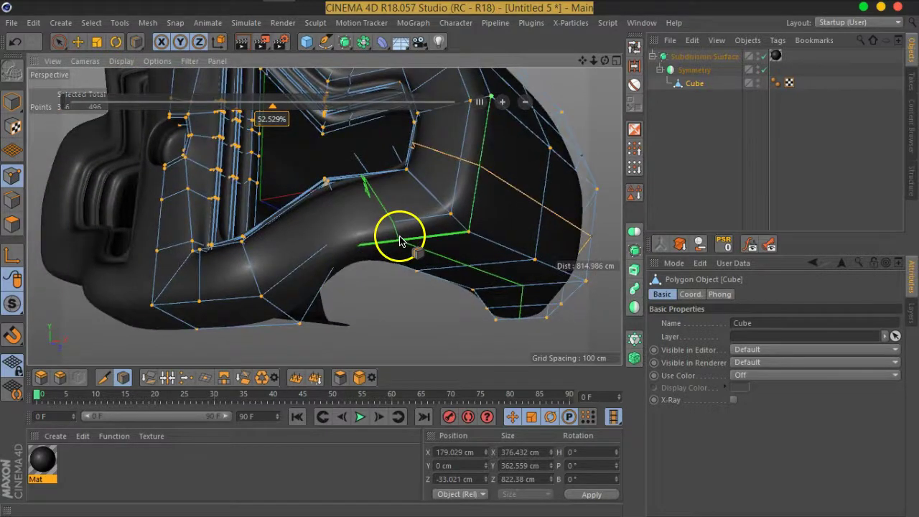
pyautogui.click(401, 240)
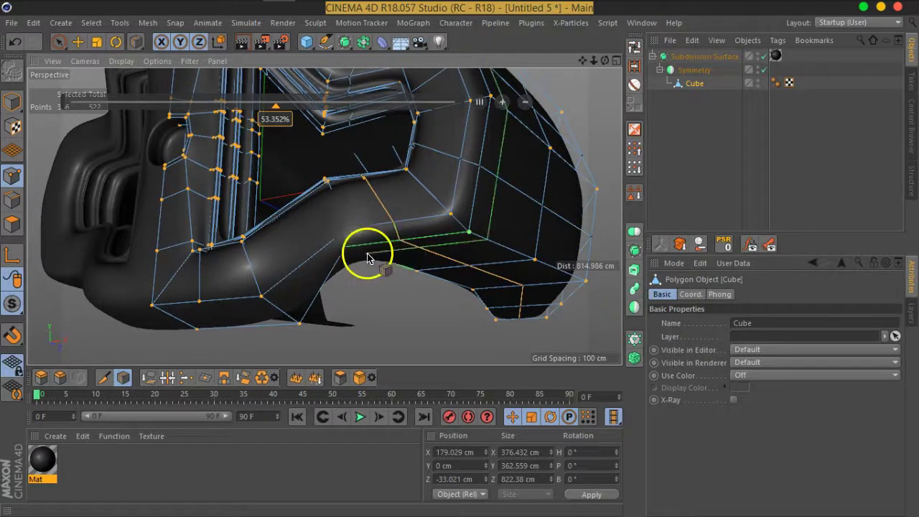
pyautogui.moveTo(273, 294)
pyautogui.keyDown('alt'); pyautogui.mouseDown()
pyautogui.moveTo(287, 280)
pyautogui.moveTo(305, 286)
pyautogui.moveTo(320, 261)
pyautogui.mouseUp(); pyautogui.keyUp('alt')
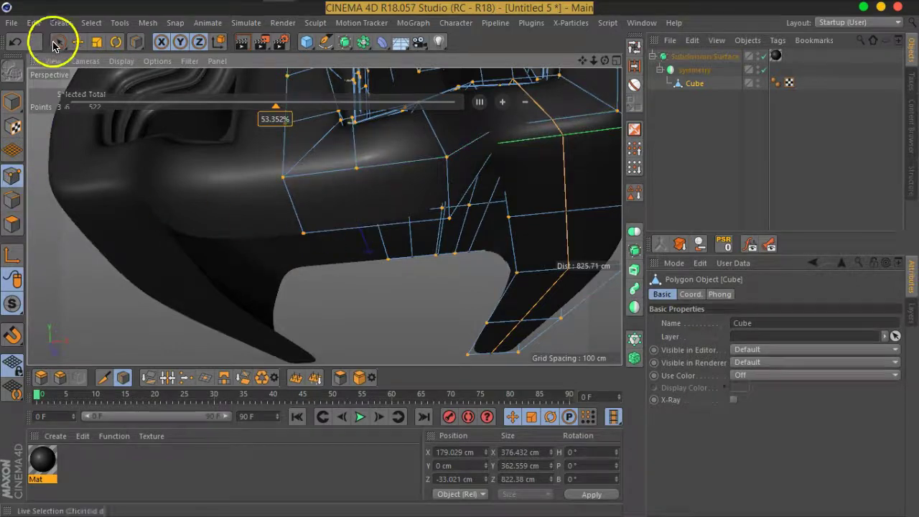
# With Subdivision Surface off, start a Line Cut at the recess's lower corner vertex.
pyautogui.click(58, 43)
pyautogui.click(764, 56)
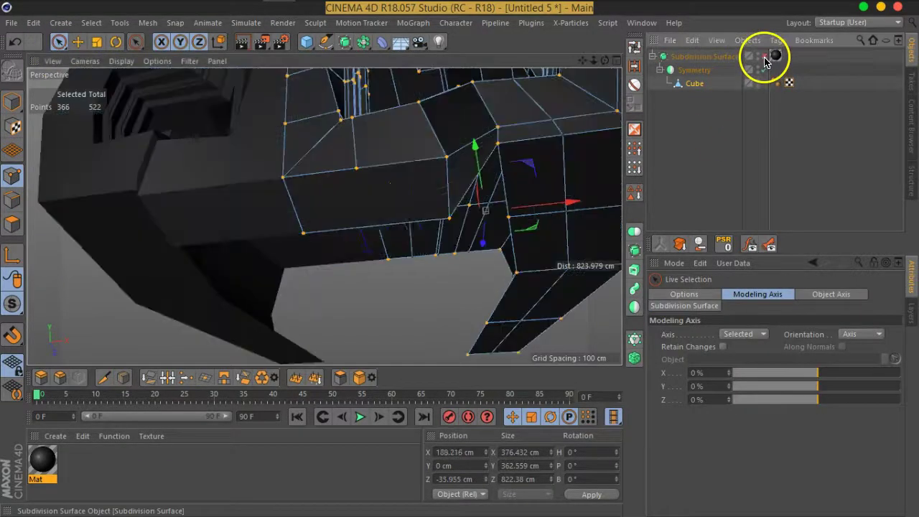
pyautogui.rightClick(372, 176)
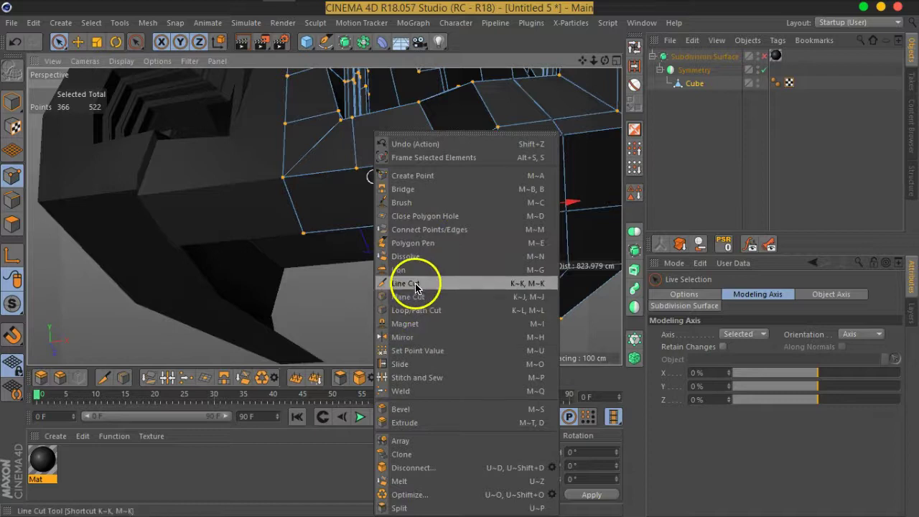
pyautogui.click(404, 283)
pyautogui.click(357, 171)
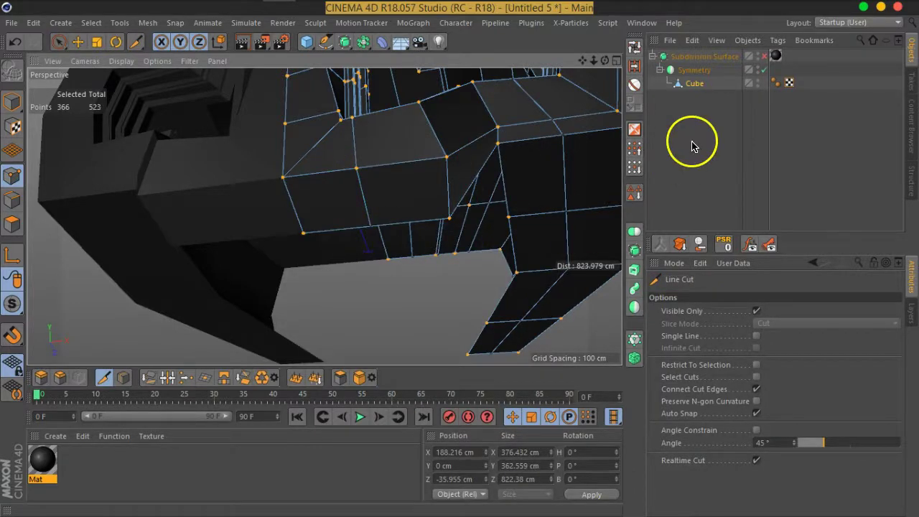
# Turn subdivision smoothing back on, deselect everything and zoom out to see the whole model.
pyautogui.click(764, 58)
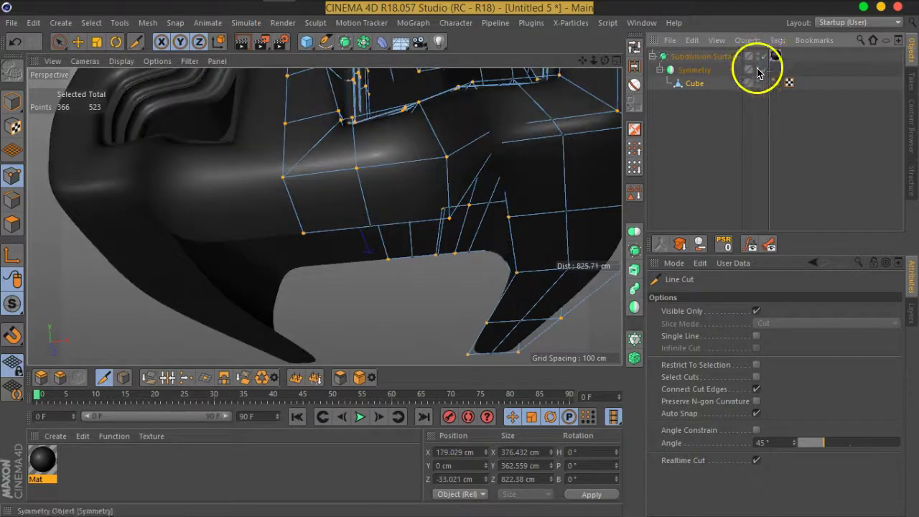
pyautogui.click(722, 133)
pyautogui.moveTo(426, 191)
pyautogui.keyDown('alt'); pyautogui.mouseDown()
pyautogui.moveTo(376, 158)
pyautogui.moveTo(417, 263)
pyautogui.moveTo(323, 248)
pyautogui.moveTo(338, 234)
pyautogui.mouseUp(); pyautogui.keyUp('alt')
pyautogui.scroll(3, 338, 235)
pyautogui.scroll(3, 321, 215)
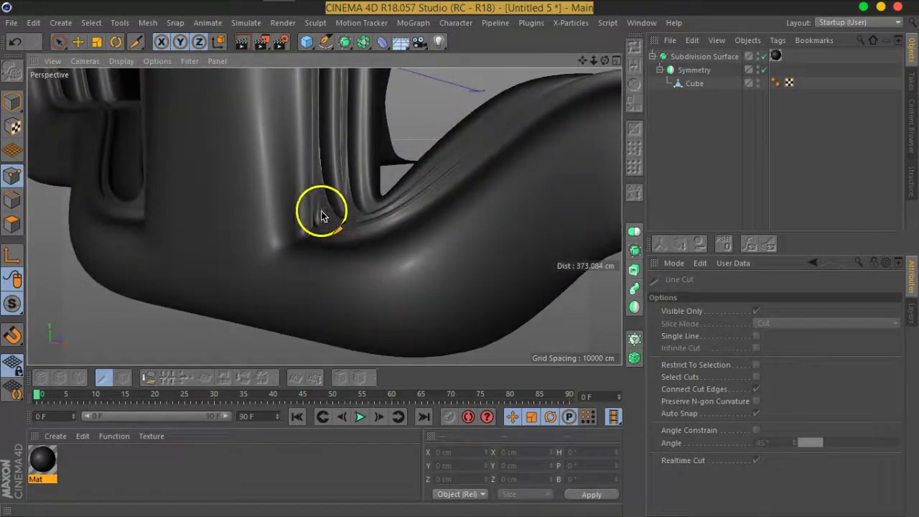
pyautogui.scroll(3, 321, 216)
# Select the Cube, view its unsmoothed cage around the recess corner, and toggle smoothing to compare.
pyautogui.click(695, 83)
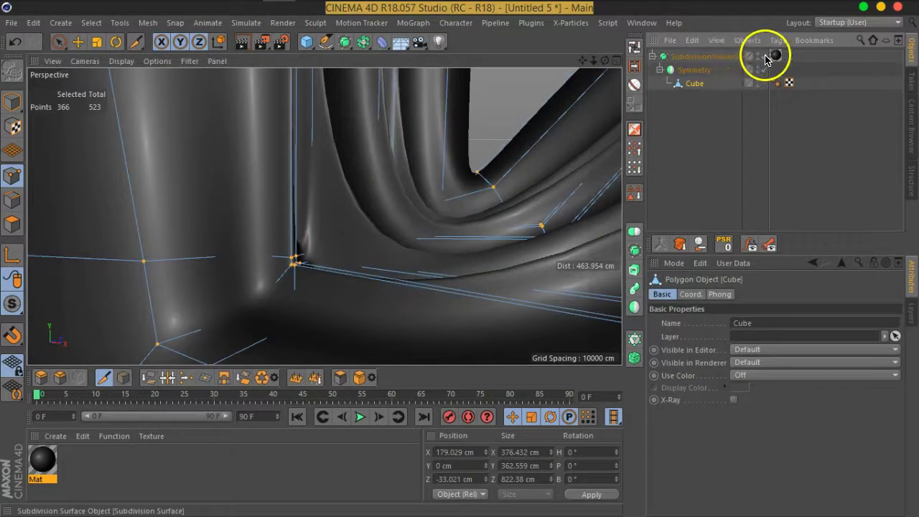
pyautogui.click(765, 57)
pyautogui.keyDown('alt'); pyautogui.moveTo(338, 281); pyautogui.dragTo(287, 252); pyautogui.keyUp('alt')
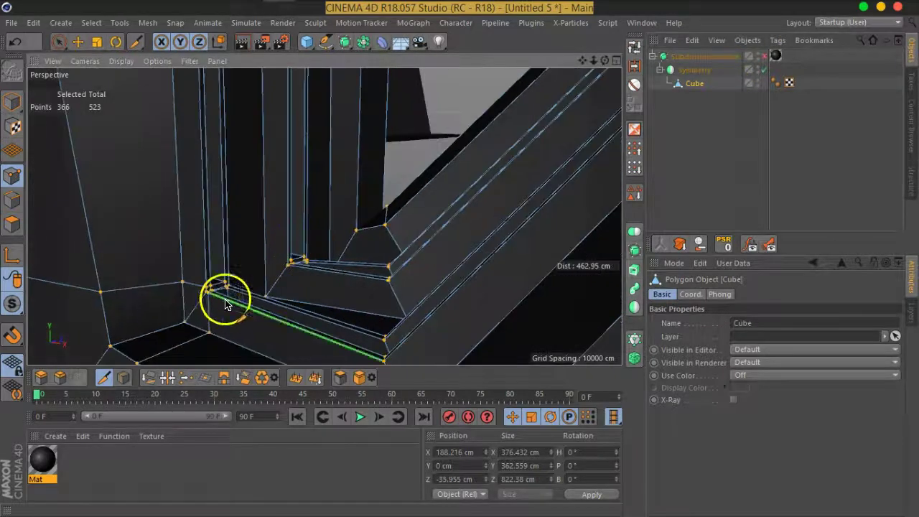
pyautogui.keyDown('alt'); pyautogui.moveTo(225, 297); pyautogui.dragTo(219, 287); pyautogui.keyUp('alt')
pyautogui.keyDown('alt'); pyautogui.moveTo(263, 310); pyautogui.dragTo(254, 312); pyautogui.keyUp('alt')
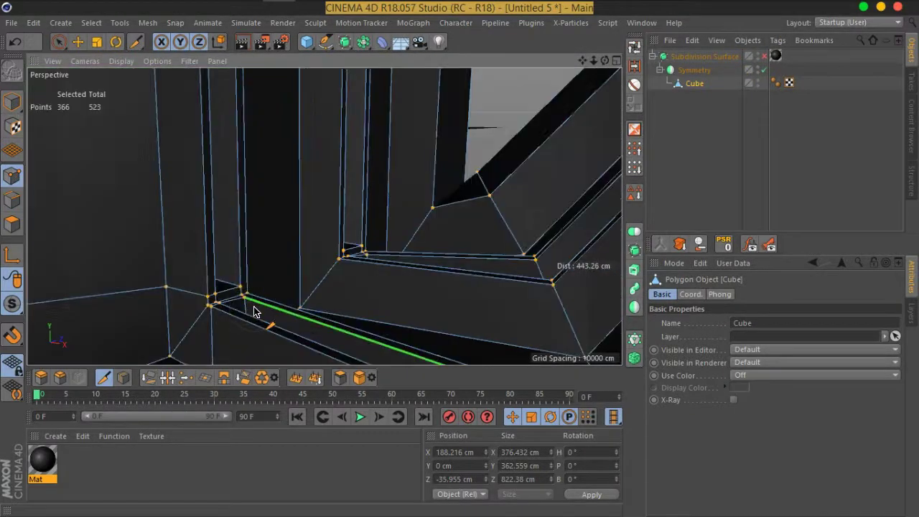
pyautogui.scroll(-5, 252, 311)
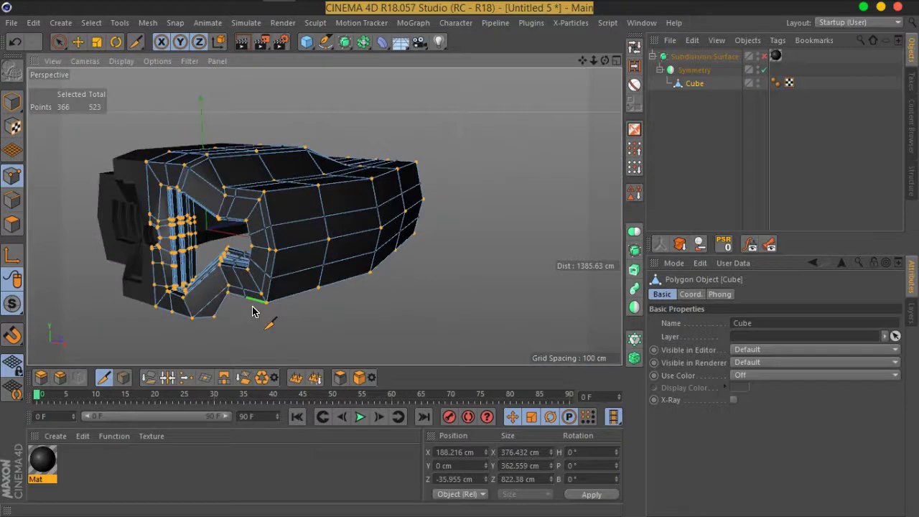
pyautogui.scroll(2, 170, 293)
pyautogui.scroll(3, 191, 277)
pyautogui.scroll(3, 181, 281)
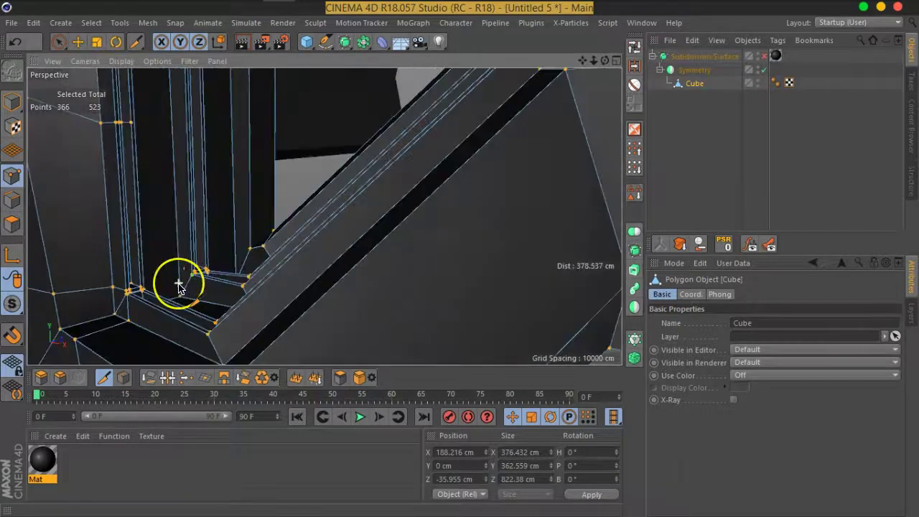
pyautogui.scroll(2, 180, 287)
pyautogui.moveTo(180, 289)
pyautogui.keyDown('alt'); pyautogui.mouseDown()
pyautogui.moveTo(216, 293)
pyautogui.moveTo(194, 277)
pyautogui.moveTo(239, 280)
pyautogui.moveTo(253, 297)
pyautogui.mouseUp(); pyautogui.keyUp('alt')
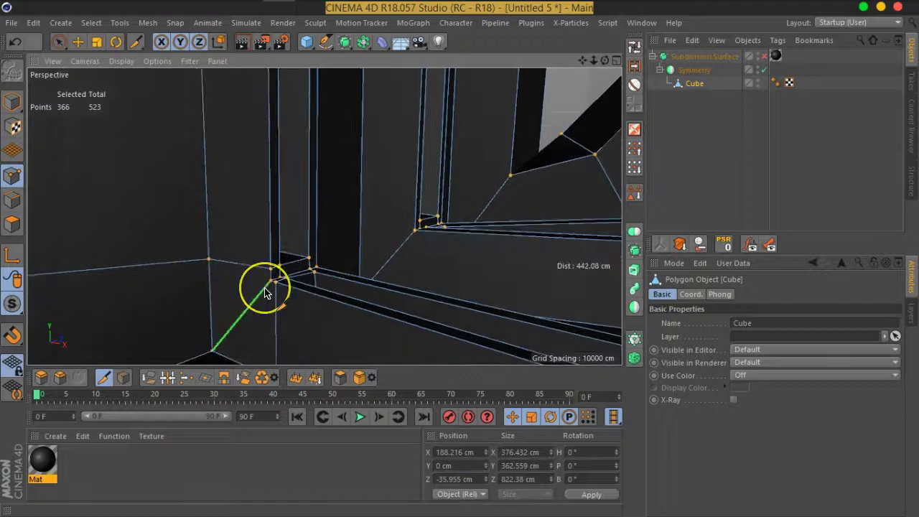
pyautogui.scroll(2, 265, 291)
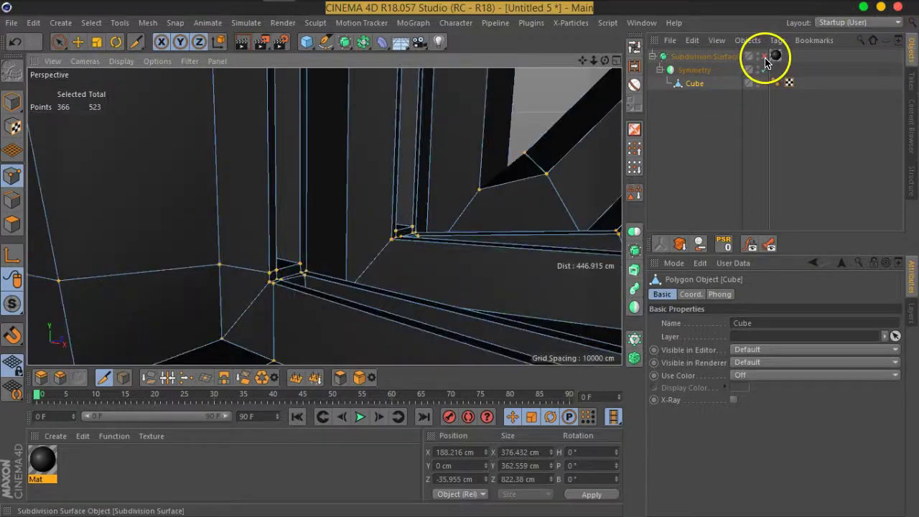
pyautogui.click(766, 60)
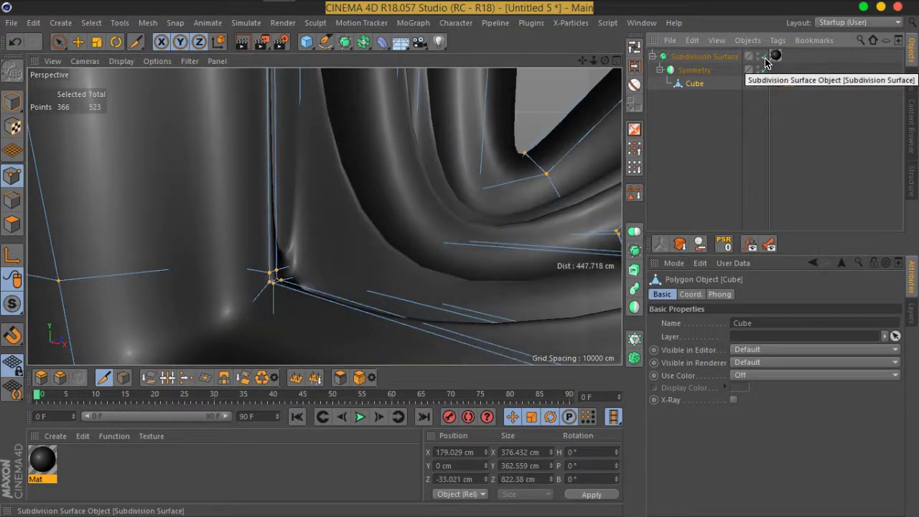
pyautogui.click(765, 62)
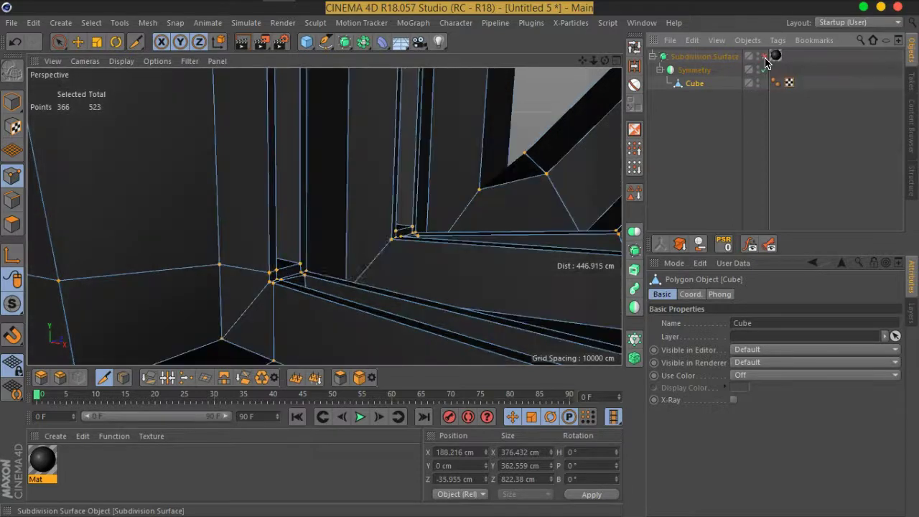
# In Edge mode, Live Select the short edges at the recess corner and zoom in around them.
pyautogui.click(13, 201)
pyautogui.click(59, 43)
pyautogui.click(297, 274)
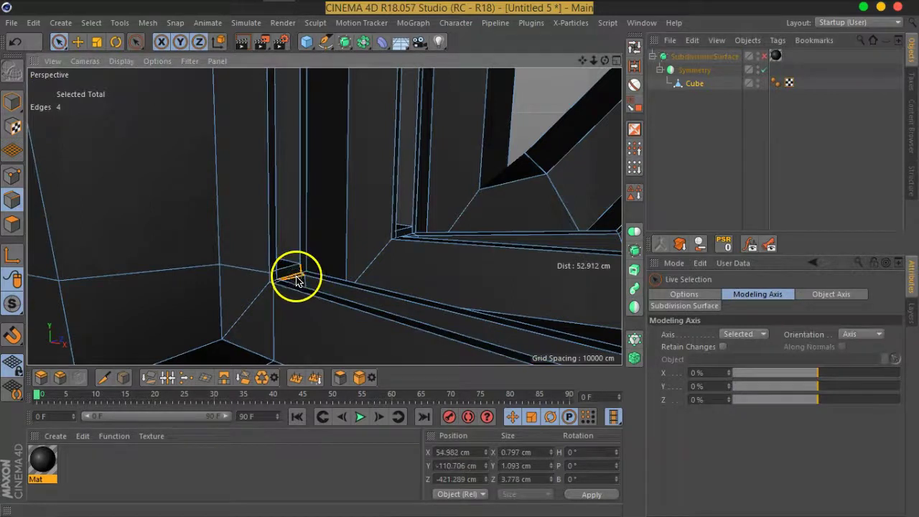
pyautogui.scroll(3, 293, 295)
pyautogui.scroll(2, 258, 312)
pyautogui.scroll(2, 206, 318)
pyautogui.scroll(1, 263, 328)
pyautogui.scroll(1, 285, 295)
pyautogui.moveTo(291, 281)
pyautogui.keyDown('alt'); pyautogui.mouseDown()
pyautogui.moveTo(166, 229)
pyautogui.moveTo(150, 209)
pyautogui.moveTo(173, 257)
pyautogui.moveTo(242, 261)
pyautogui.moveTo(308, 144)
pyautogui.moveTo(309, 109)
pyautogui.moveTo(273, 263)
pyautogui.moveTo(314, 263)
pyautogui.moveTo(410, 226)
pyautogui.moveTo(393, 245)
pyautogui.mouseUp(); pyautogui.keyUp('alt')
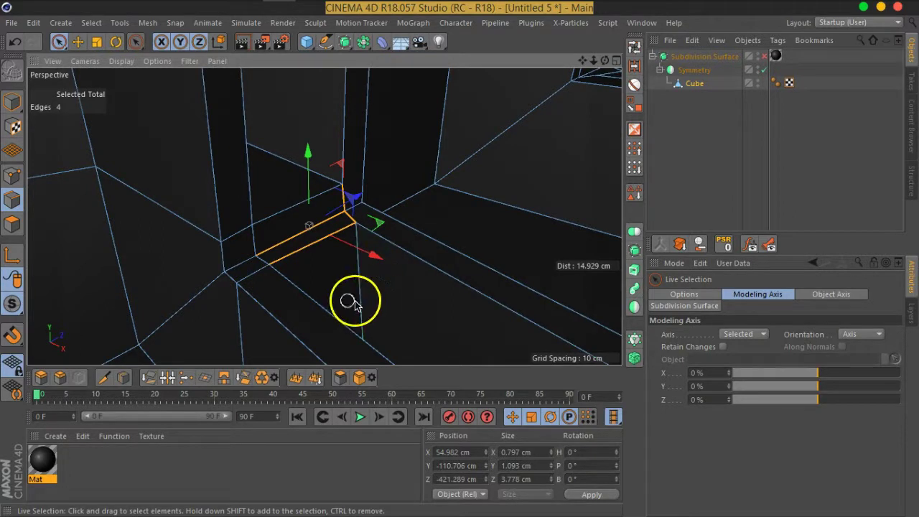
pyautogui.moveTo(331, 294)
pyautogui.keyDown('alt'); pyautogui.mouseDown()
pyautogui.moveTo(298, 257)
pyautogui.moveTo(361, 263)
pyautogui.moveTo(353, 282)
pyautogui.mouseUp(); pyautogui.keyUp('alt')
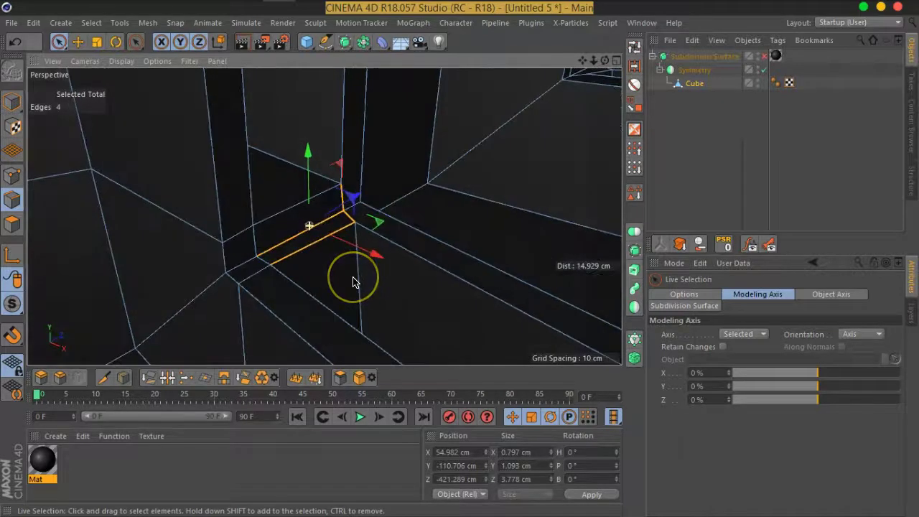
pyautogui.click(12, 176)
# With the Polygon Pen, drag a recess corner vertex onto its neighbour to merge them.
pyautogui.rightClick(263, 293)
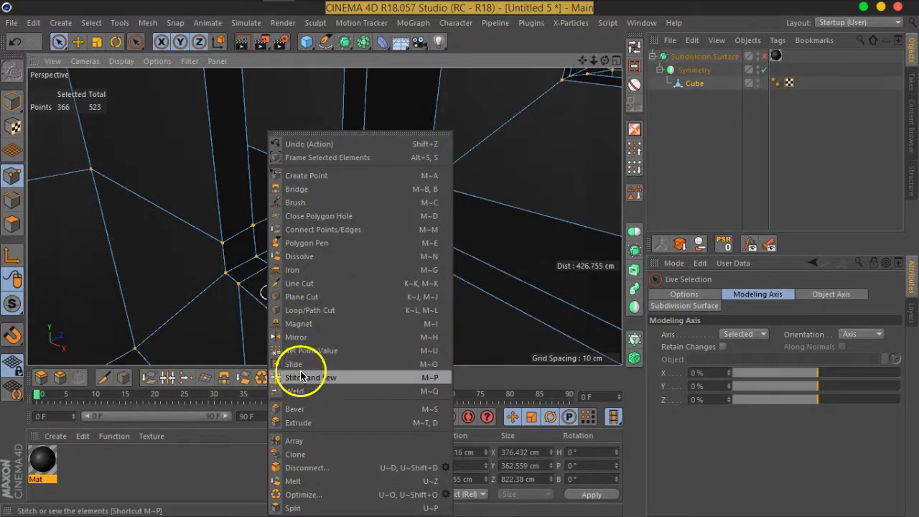
pyautogui.click(306, 244)
pyautogui.moveTo(298, 271)
pyautogui.keyDown('alt'); pyautogui.mouseDown()
pyautogui.moveTo(345, 323)
pyautogui.moveTo(338, 302)
pyautogui.moveTo(313, 310)
pyautogui.mouseUp(); pyautogui.keyUp('alt')
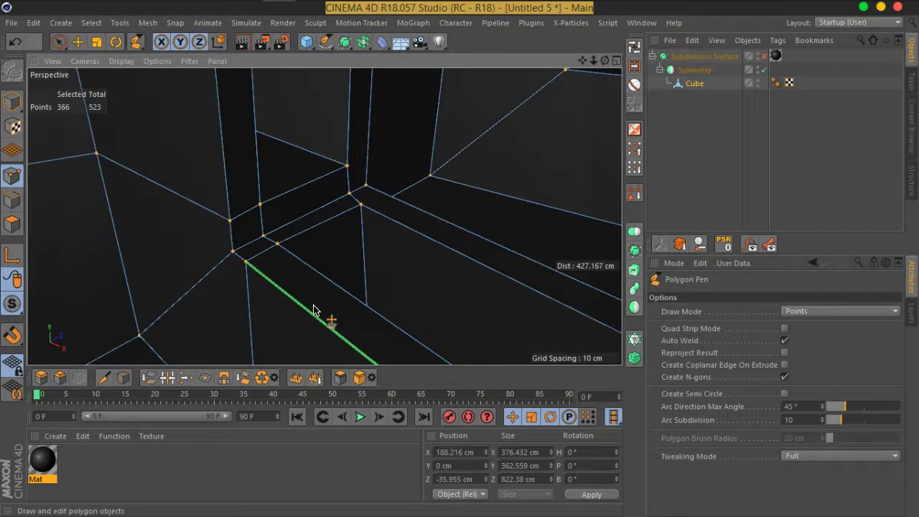
pyautogui.click(323, 310)
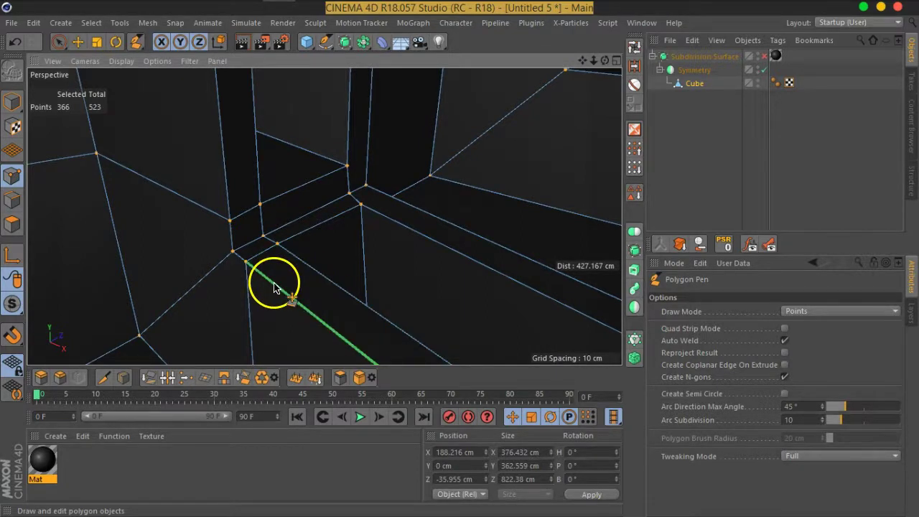
pyautogui.moveTo(258, 270); pyautogui.dragTo(236, 257)
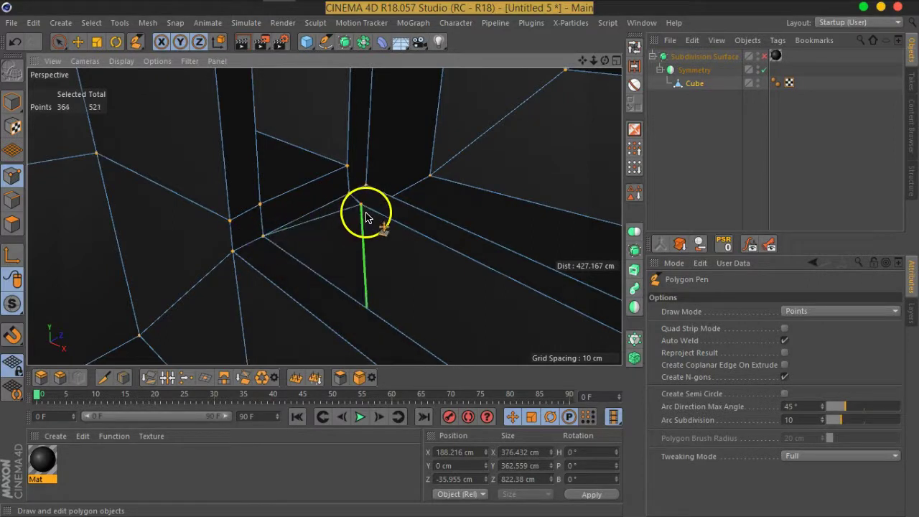
pyautogui.moveTo(363, 210); pyautogui.dragTo(350, 194)
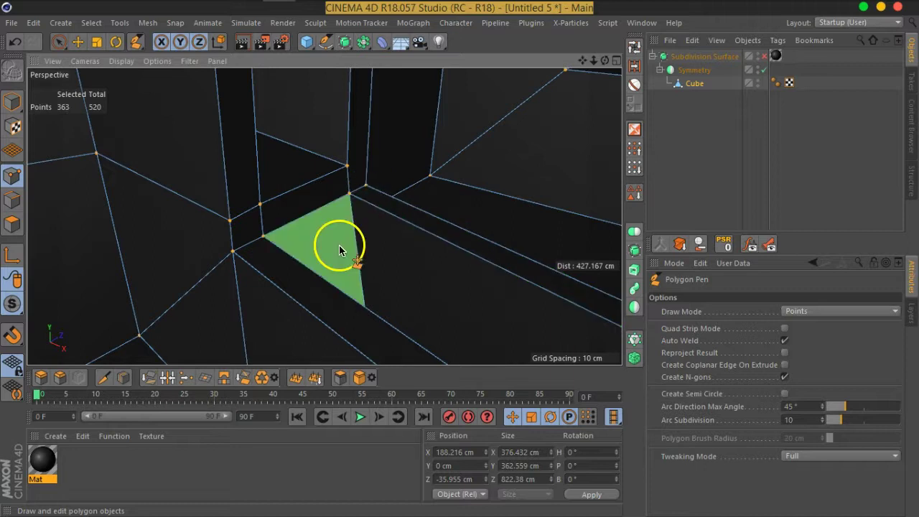
# Preview the smoothed result, then return to the cage and add points near the top edge.
pyautogui.click(765, 58)
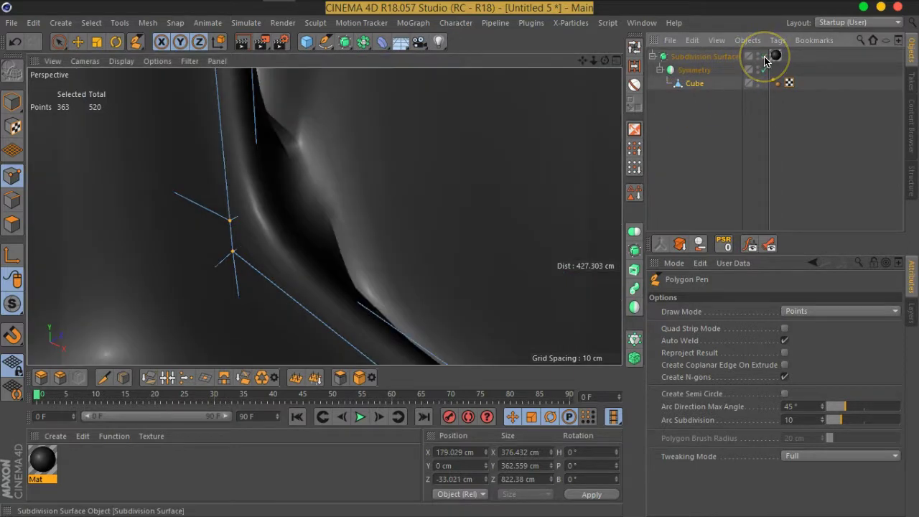
pyautogui.click(765, 57)
pyautogui.scroll(3, 296, 244)
pyautogui.scroll(3, 291, 240)
pyautogui.scroll(3, 291, 237)
pyautogui.scroll(1, 291, 235)
pyautogui.scroll(-3, 291, 239)
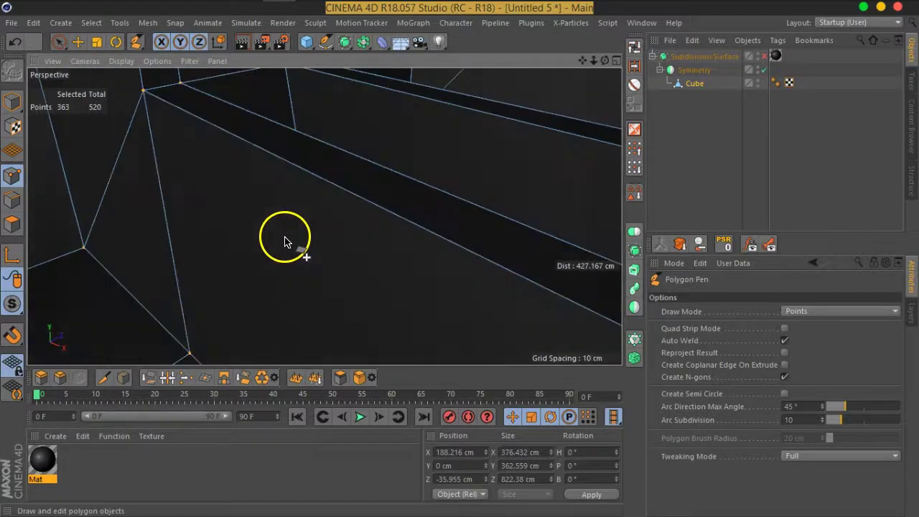
pyautogui.hotkey('ctrl', 'y')
pyautogui.hotkey('ctrl', 'y')
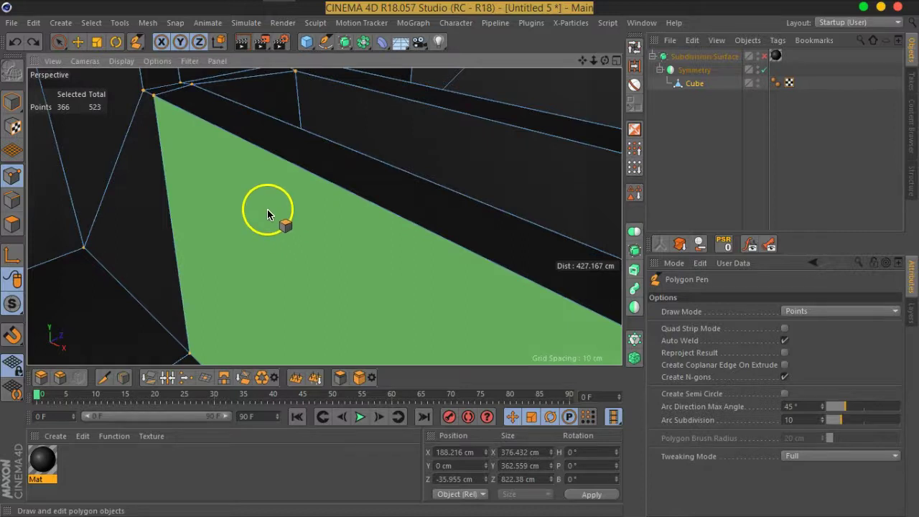
pyautogui.scroll(2, 267, 213)
pyautogui.scroll(2, 251, 141)
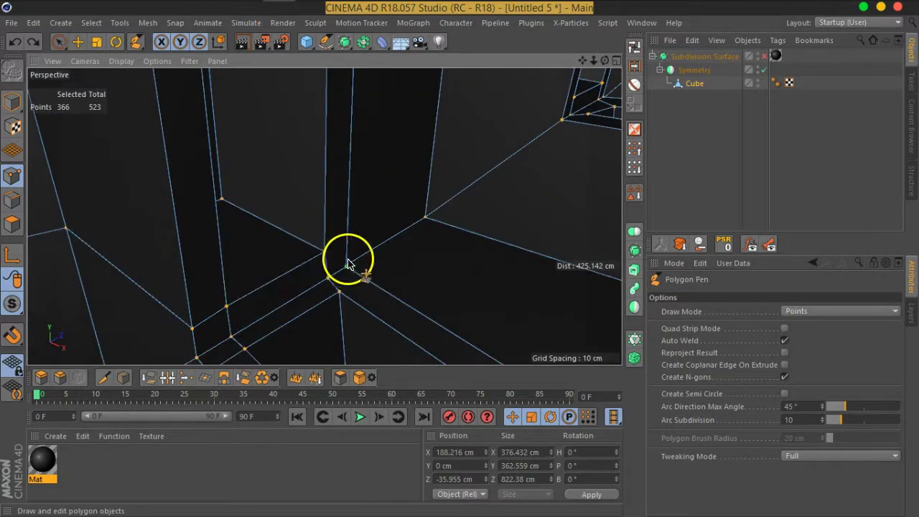
# In Polygons mode, select and delete the two small faces at the channel's foot.
pyautogui.click(13, 225)
pyautogui.click(59, 41)
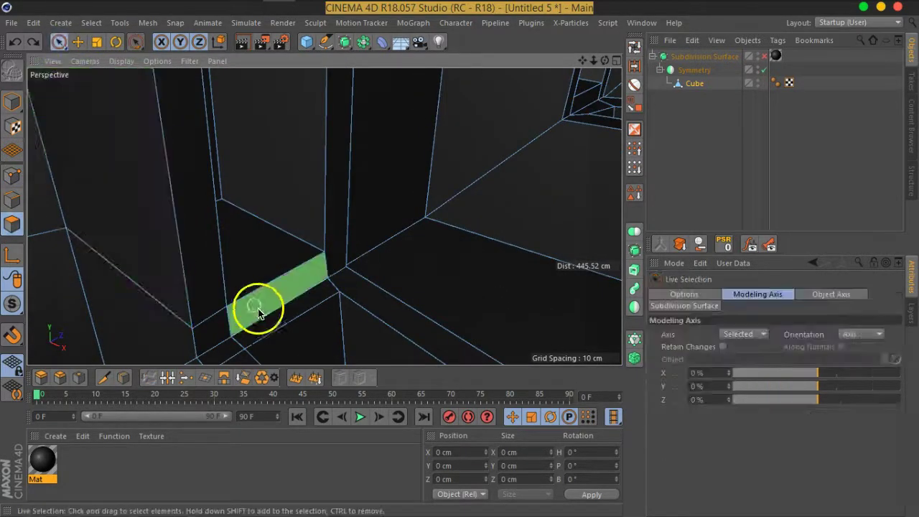
pyautogui.click(251, 300)
pyautogui.scroll(2, 244, 294)
pyautogui.scroll(2, 216, 288)
pyautogui.moveTo(207, 284)
pyautogui.keyDown('alt'); pyautogui.mouseDown()
pyautogui.moveTo(260, 277)
pyautogui.moveTo(255, 296)
pyautogui.mouseUp(); pyautogui.keyUp('alt')
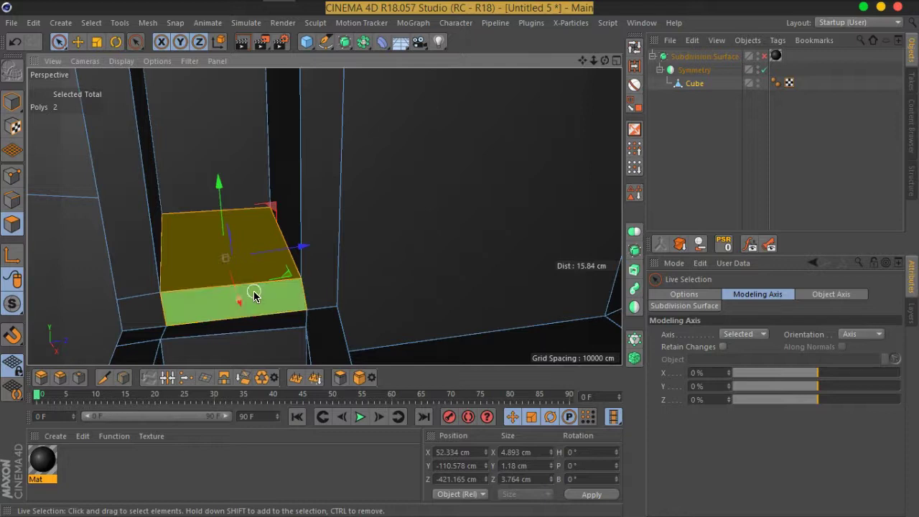
pyautogui.press('Delete')
# Fill the opening with Close Polygon Hole and preview the smoothed result.
pyautogui.rightClick(254, 292)
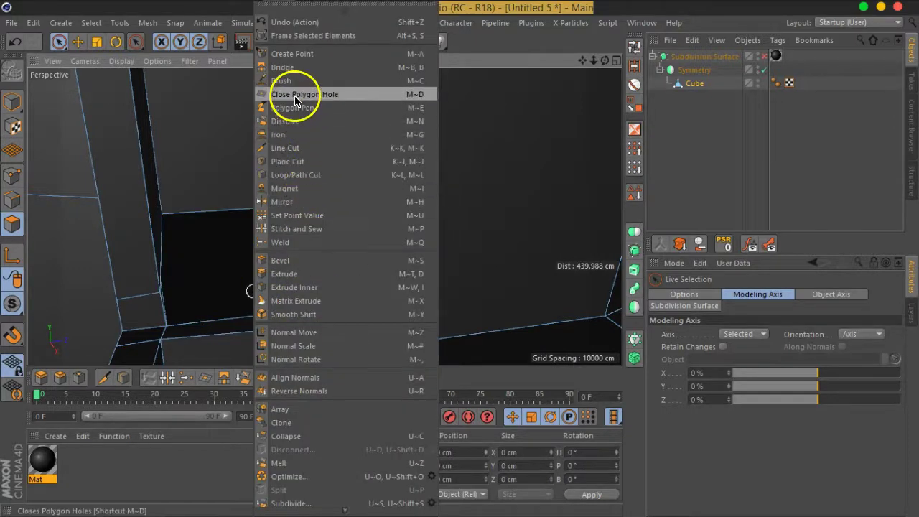
pyautogui.click(298, 95)
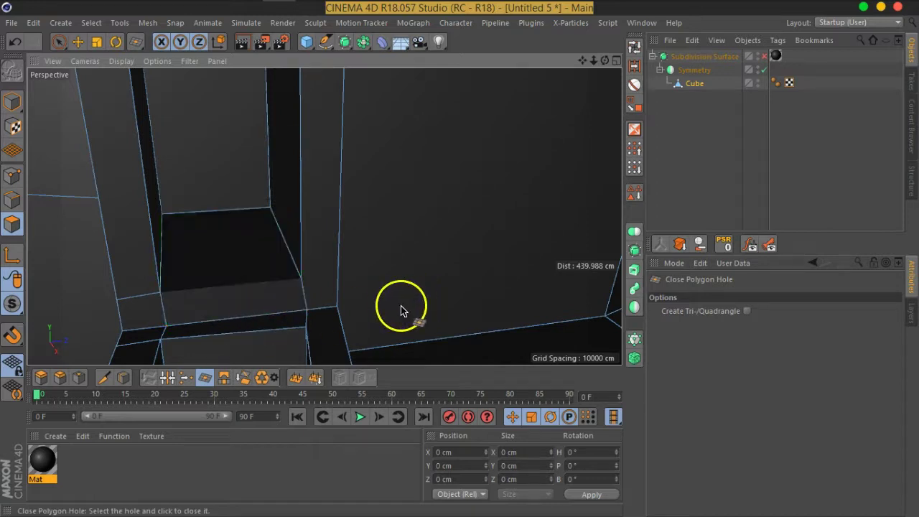
pyautogui.scroll(5, 350, 289)
pyautogui.scroll(-3, 353, 298)
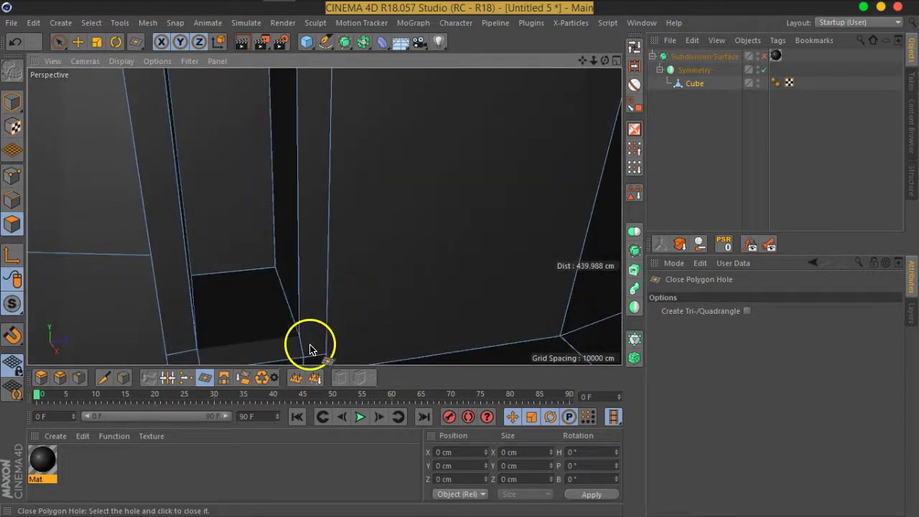
pyautogui.scroll(-3, 310, 350)
pyautogui.scroll(2, 338, 304)
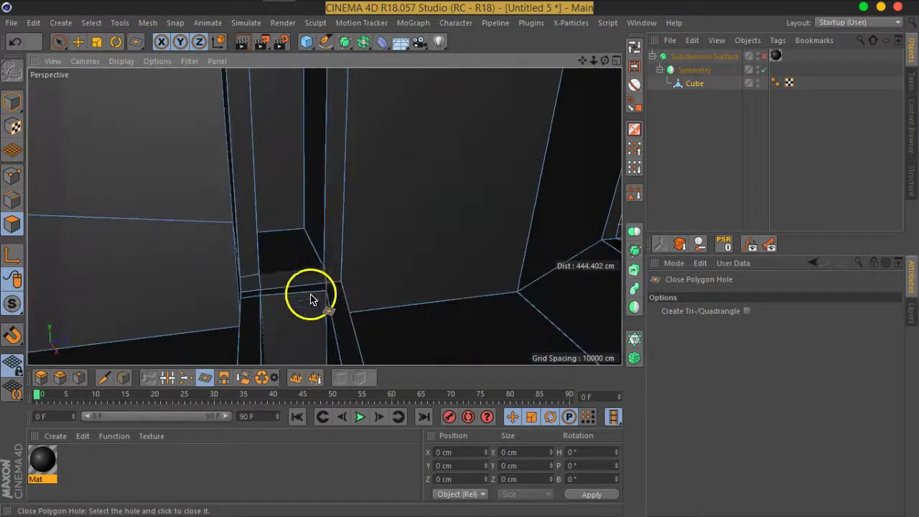
pyautogui.click(765, 57)
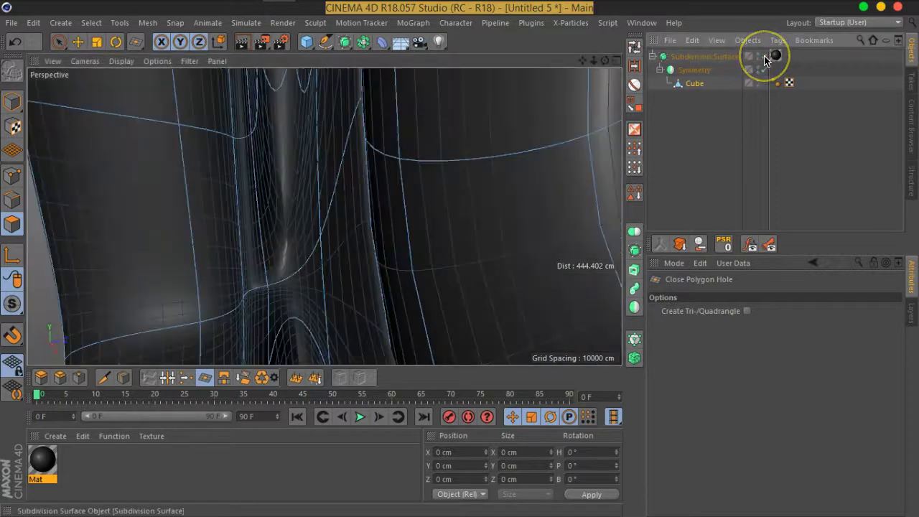
pyautogui.click(765, 58)
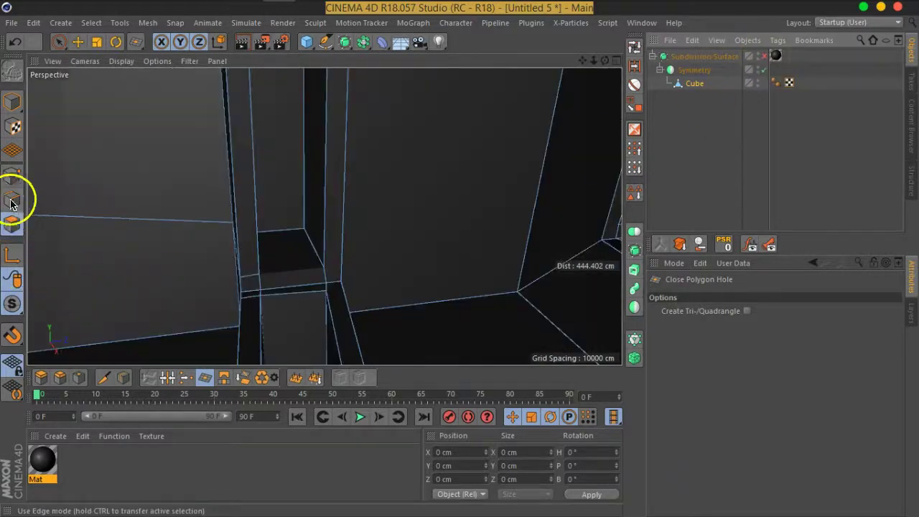
# Select all points and Optimize the Cube mesh to weld duplicate points.
pyautogui.click(13, 177)
pyautogui.hotkey('ctrl', 'a')
pyautogui.rightClick(306, 305)
pyautogui.click(345, 496)
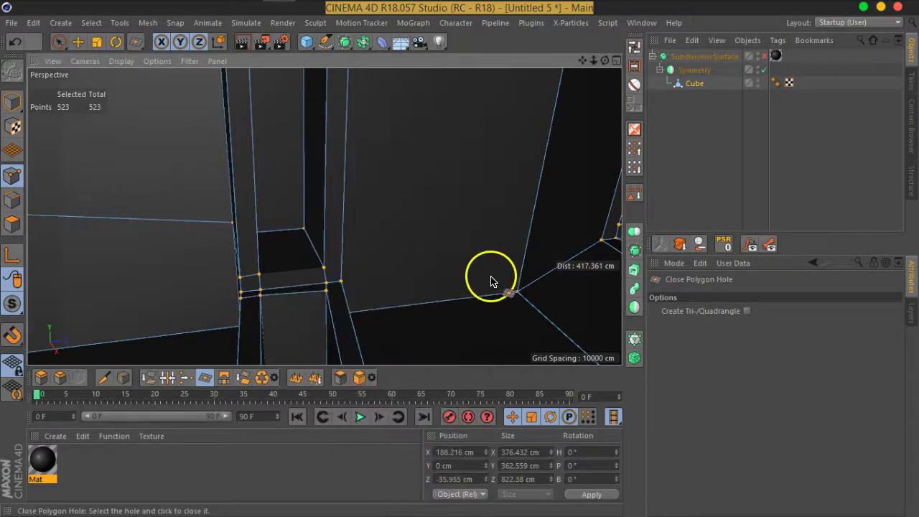
pyautogui.click(7, 233)
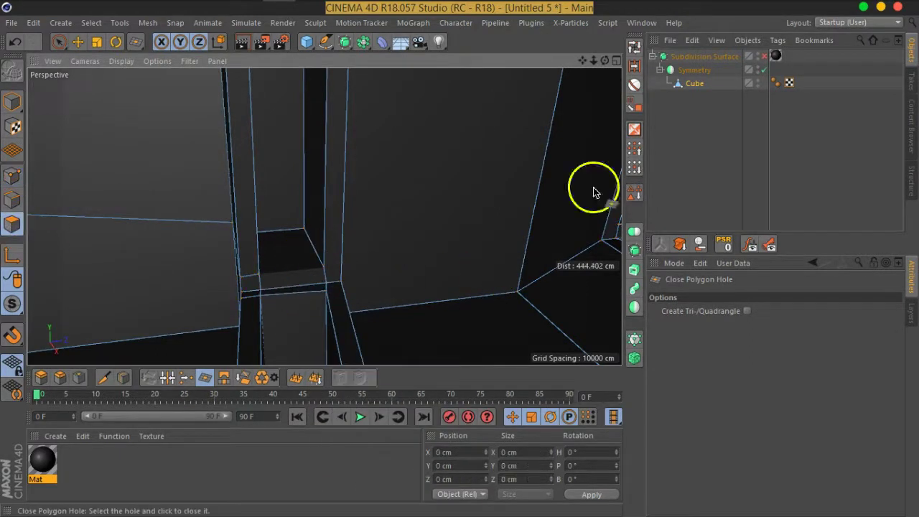
pyautogui.click(692, 84)
# Live Select the two small faces at the channel's foot and delete them.
pyautogui.click(60, 43)
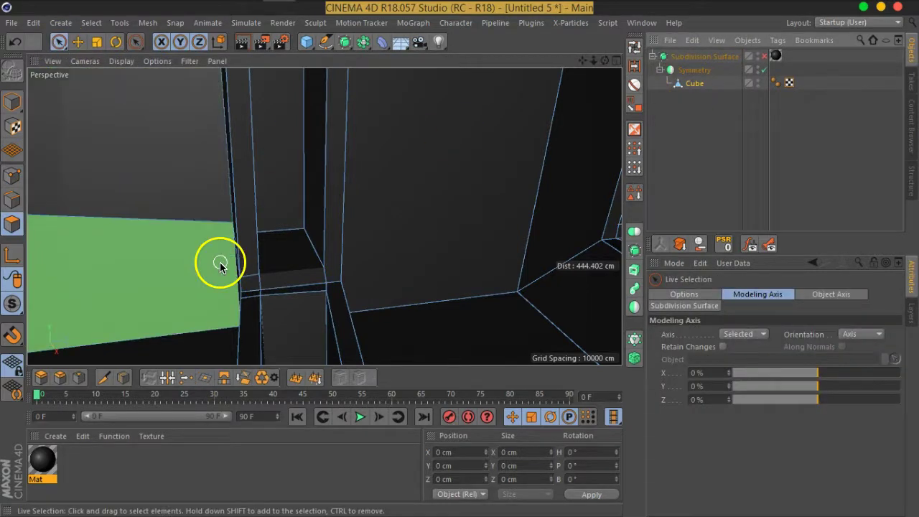
pyautogui.click(280, 263)
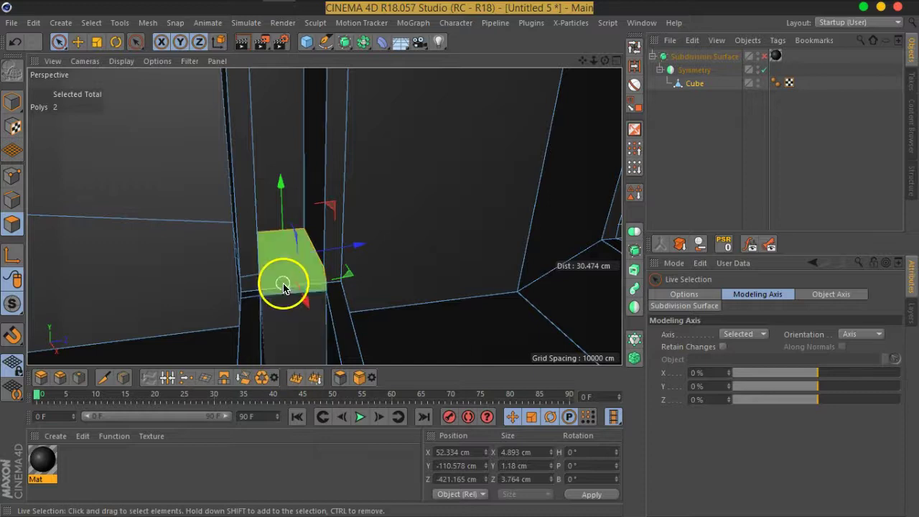
pyautogui.press('Delete')
pyautogui.keyDown('alt'); pyautogui.moveTo(285, 281); pyautogui.dragTo(285, 269); pyautogui.keyUp('alt')
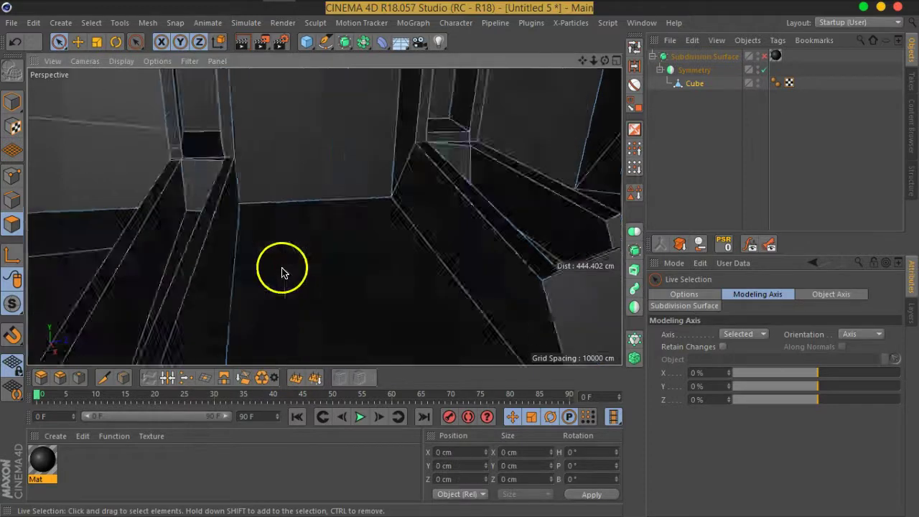
# In Points mode, run Optimize to weld the mesh's duplicate points.
pyautogui.click(10, 178)
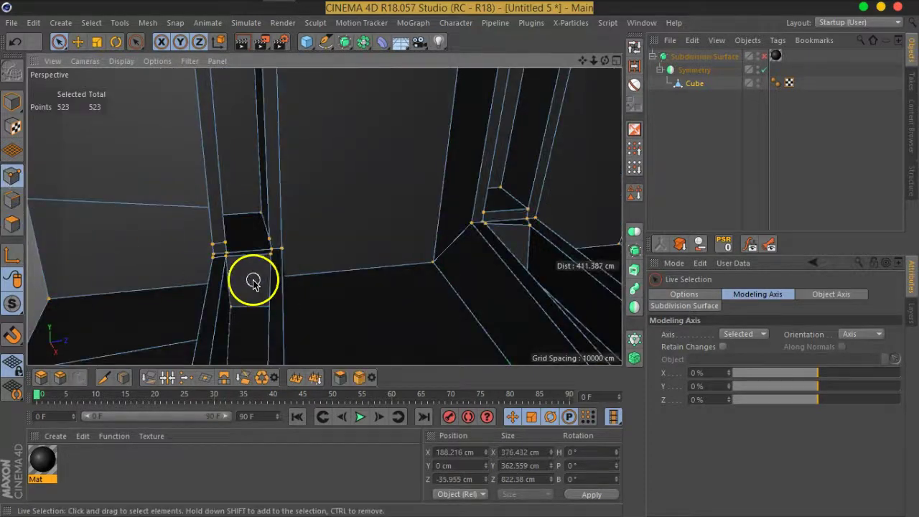
pyautogui.rightClick(253, 282)
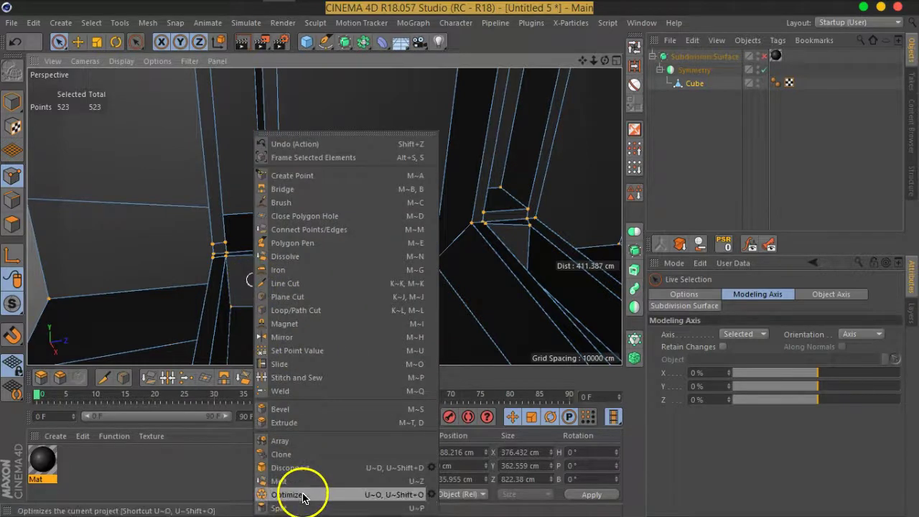
pyautogui.click(301, 492)
pyautogui.scroll(3, 230, 222)
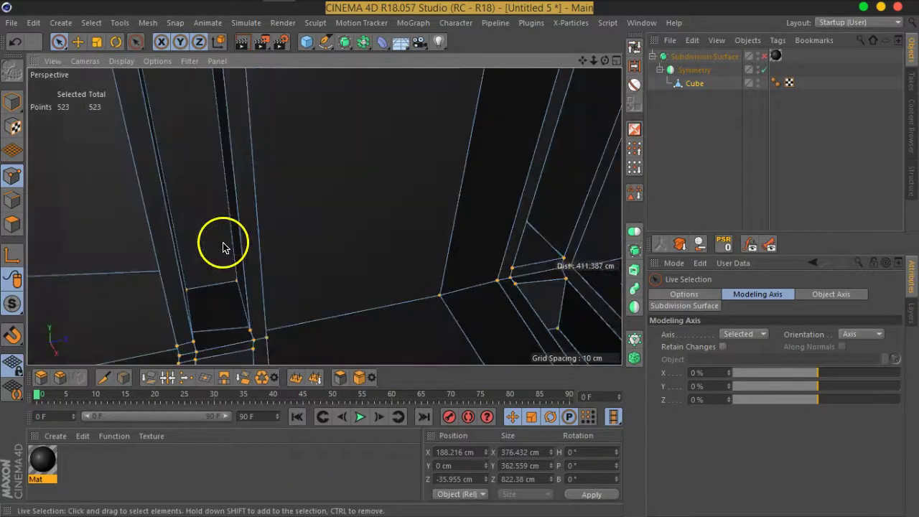
# In Edges mode, orbit and zoom to inspect the edges around the open gap.
pyautogui.click(12, 200)
pyautogui.moveTo(223, 352)
pyautogui.keyDown('alt'); pyautogui.mouseDown()
pyautogui.moveTo(242, 338)
pyautogui.moveTo(211, 324)
pyautogui.moveTo(273, 342)
pyautogui.moveTo(283, 293)
pyautogui.moveTo(365, 252)
pyautogui.moveTo(376, 271)
pyautogui.moveTo(327, 274)
pyautogui.mouseUp(); pyautogui.keyUp('alt')
pyautogui.scroll(2, 288, 297)
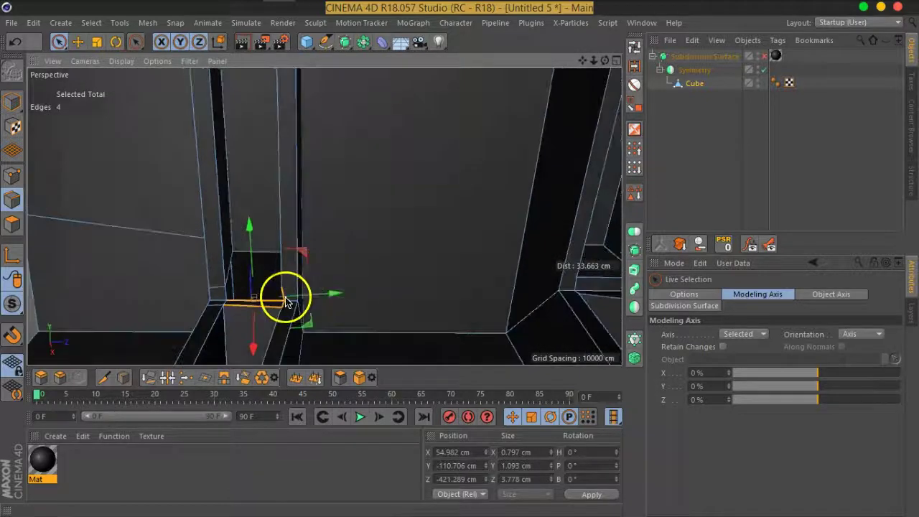
pyautogui.scroll(2, 251, 287)
pyautogui.scroll(2, 249, 291)
pyautogui.scroll(2, 240, 302)
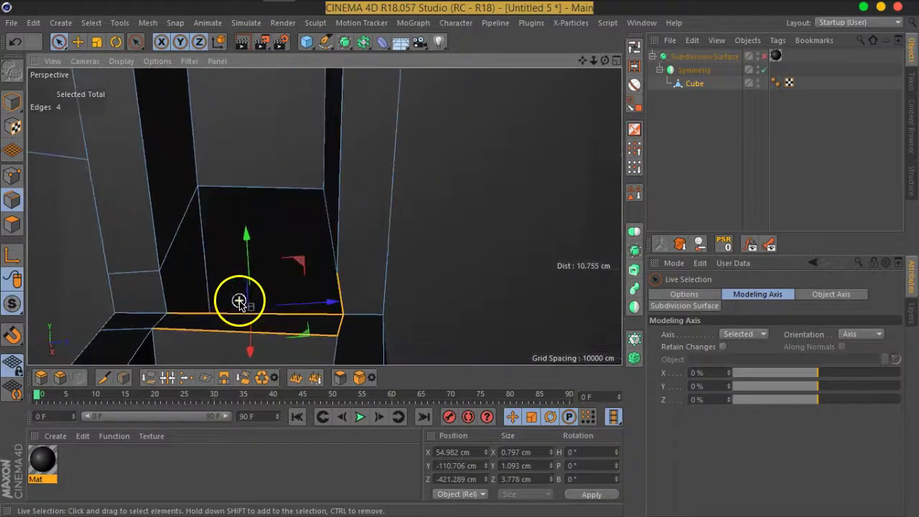
pyautogui.moveTo(198, 307)
pyautogui.keyDown('alt'); pyautogui.mouseDown()
pyautogui.moveTo(254, 299)
pyautogui.moveTo(316, 278)
pyautogui.moveTo(318, 266)
pyautogui.moveTo(179, 273)
pyautogui.moveTo(119, 283)
pyautogui.moveTo(105, 302)
pyautogui.moveTo(123, 318)
pyautogui.moveTo(185, 309)
pyautogui.moveTo(161, 277)
pyautogui.moveTo(127, 272)
pyautogui.moveTo(195, 290)
pyautogui.moveTo(238, 318)
pyautogui.moveTo(304, 289)
pyautogui.moveTo(323, 263)
pyautogui.moveTo(352, 280)
pyautogui.moveTo(307, 324)
pyautogui.moveTo(219, 332)
pyautogui.mouseUp(); pyautogui.keyUp('alt')
# In Polygons mode, select the face at the end of the channel and view it from below.
pyautogui.click(12, 224)
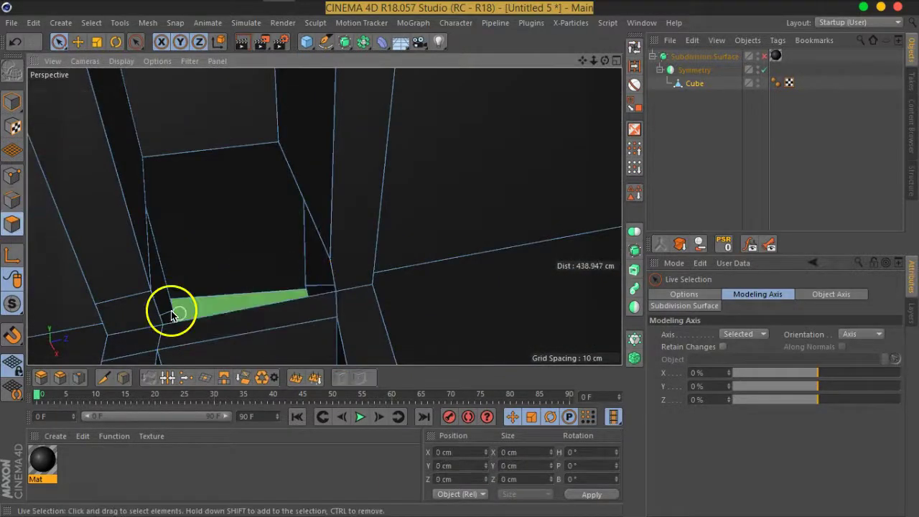
pyautogui.click(224, 329)
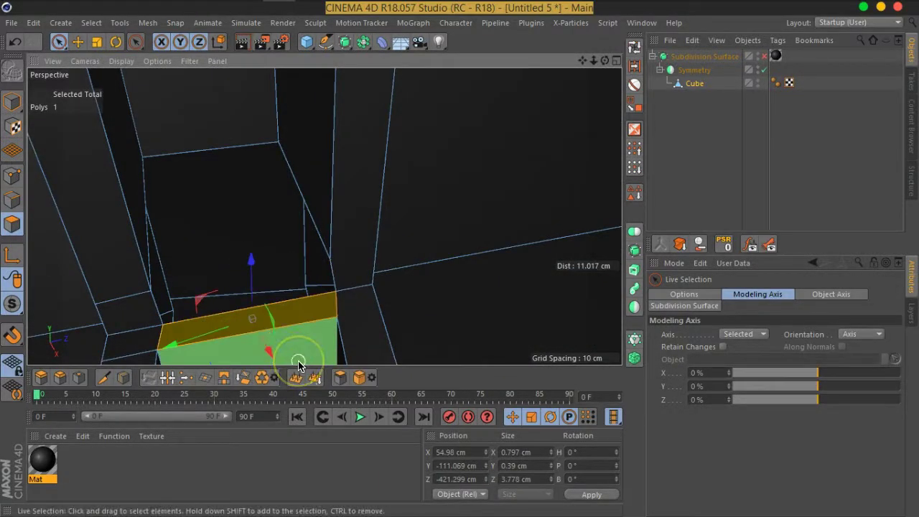
pyautogui.click(298, 363)
pyautogui.scroll(3, 310, 361)
pyautogui.scroll(3, 312, 333)
pyautogui.scroll(3, 294, 342)
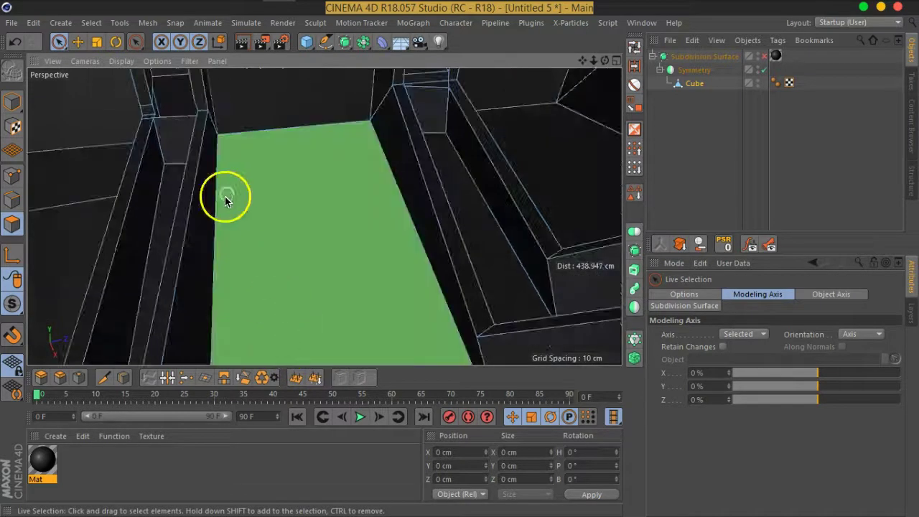
pyautogui.scroll(3, 225, 201)
pyautogui.click(168, 137)
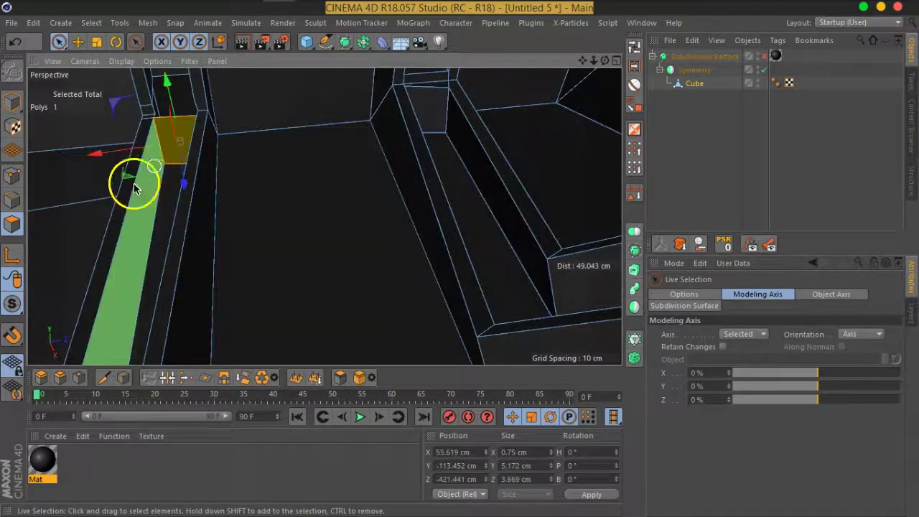
pyautogui.scroll(2, 189, 189)
pyautogui.scroll(2, 164, 120)
pyautogui.scroll(2, 164, 120)
pyautogui.moveTo(170, 113)
pyautogui.keyDown('alt'); pyautogui.mouseDown(button='middle')
pyautogui.moveTo(179, 148)
pyautogui.moveTo(282, 257)
pyautogui.mouseUp(button='middle'); pyautogui.keyUp('alt')
pyautogui.moveTo(282, 257)
pyautogui.keyDown('alt'); pyautogui.mouseDown()
pyautogui.moveTo(339, 225)
pyautogui.moveTo(244, 227)
pyautogui.moveTo(230, 251)
pyautogui.moveTo(246, 242)
pyautogui.moveTo(343, 249)
pyautogui.moveTo(239, 236)
pyautogui.moveTo(174, 207)
pyautogui.moveTo(311, 190)
pyautogui.mouseUp(); pyautogui.keyUp('alt')
pyautogui.moveTo(259, 224)
pyautogui.keyDown('alt'); pyautogui.mouseDown()
pyautogui.moveTo(112, 203)
pyautogui.moveTo(321, 226)
pyautogui.moveTo(390, 246)
pyautogui.moveTo(384, 278)
pyautogui.moveTo(297, 211)
pyautogui.mouseUp(); pyautogui.keyUp('alt')
# Bridge the top edge across to the selected edge, creating a quad over the gap.
pyautogui.rightClick(298, 192)
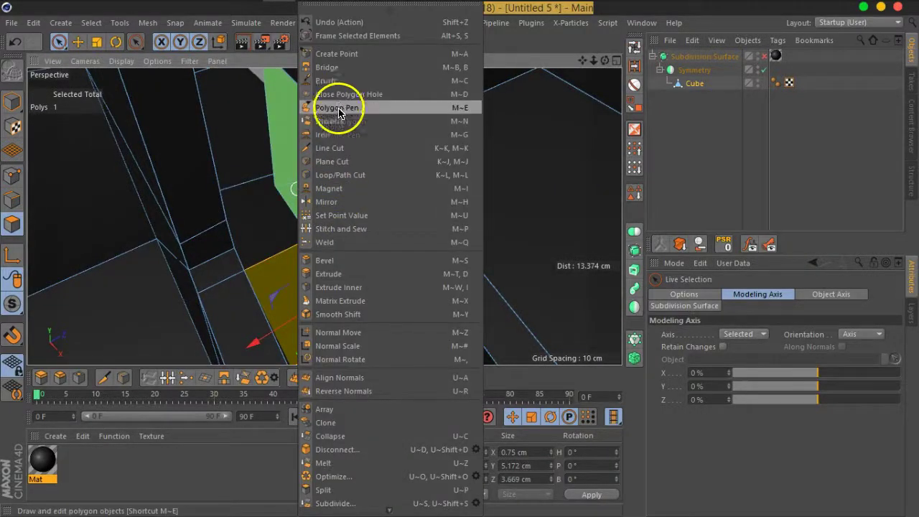
pyautogui.click(334, 69)
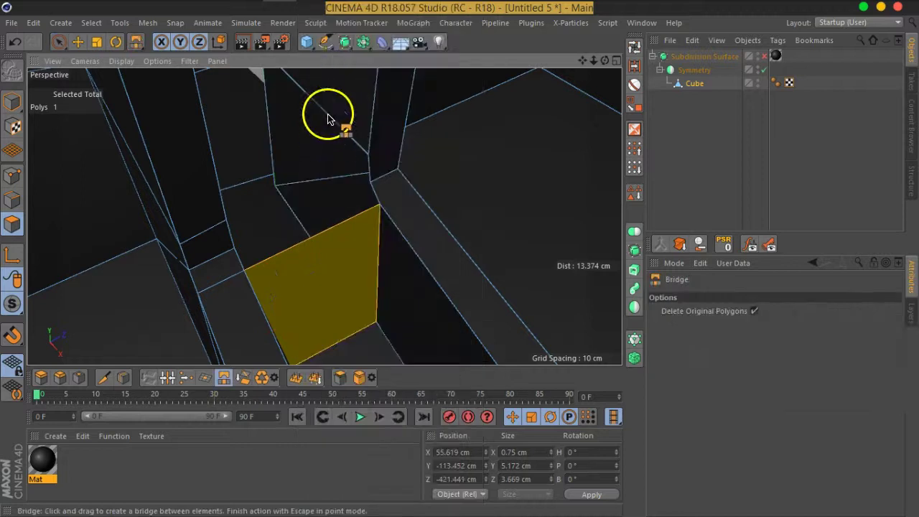
pyautogui.click(14, 198)
pyautogui.moveTo(327, 117)
pyautogui.mouseDown()
pyautogui.moveTo(300, 221)
pyautogui.moveTo(311, 226)
pyautogui.moveTo(554, 242)
pyautogui.moveTo(563, 227)
pyautogui.moveTo(675, 195)
pyautogui.moveTo(688, 155)
pyautogui.mouseUp()
pyautogui.moveTo(468, 206)
pyautogui.keyDown('alt'); pyautogui.mouseDown()
pyautogui.moveTo(468, 159)
pyautogui.moveTo(492, 161)
pyautogui.moveTo(464, 140)
pyautogui.moveTo(488, 145)
pyautogui.moveTo(468, 197)
pyautogui.moveTo(476, 208)
pyautogui.moveTo(466, 206)
pyautogui.moveTo(396, 285)
pyautogui.moveTo(415, 175)
pyautogui.mouseUp(); pyautogui.keyUp('alt')
# In Polygons mode, orbit to the recessed channels and select the long channel strip.
pyautogui.click(15, 226)
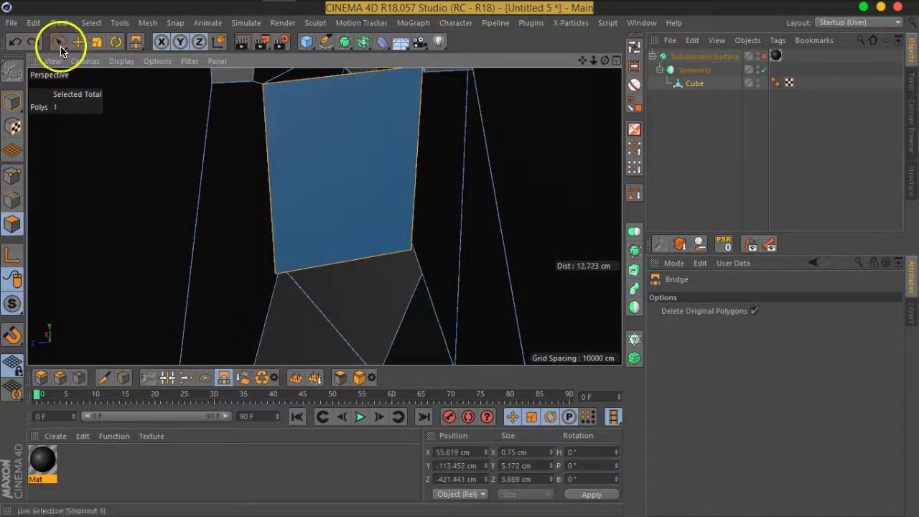
pyautogui.click(61, 40)
pyautogui.moveTo(450, 222)
pyautogui.keyDown('alt'); pyautogui.mouseDown()
pyautogui.moveTo(385, 207)
pyautogui.moveTo(236, 220)
pyautogui.moveTo(137, 259)
pyautogui.moveTo(51, 257)
pyautogui.mouseUp(); pyautogui.keyUp('alt')
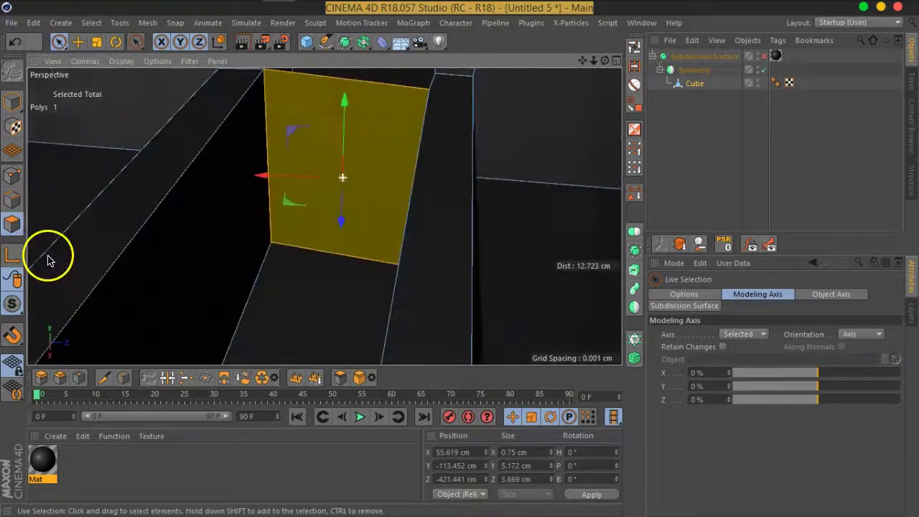
pyautogui.keyDown('alt'); pyautogui.moveTo(51, 257); pyautogui.dragTo(48, 259, button='right'); pyautogui.keyUp('alt')
pyautogui.moveTo(49, 258)
pyautogui.keyDown('alt'); pyautogui.mouseDown()
pyautogui.moveTo(319, 230)
pyautogui.moveTo(290, 252)
pyautogui.moveTo(316, 251)
pyautogui.moveTo(308, 255)
pyautogui.mouseUp(); pyautogui.keyUp('alt')
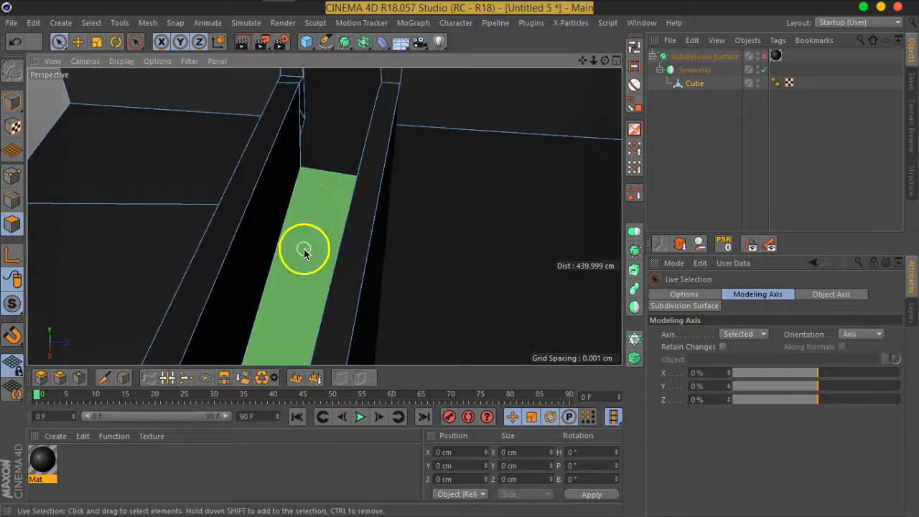
pyautogui.scroll(-3, 302, 150)
pyautogui.scroll(-2, 306, 150)
pyautogui.keyDown('alt'); pyautogui.moveTo(324, 179); pyautogui.dragTo(293, 154); pyautogui.keyUp('alt')
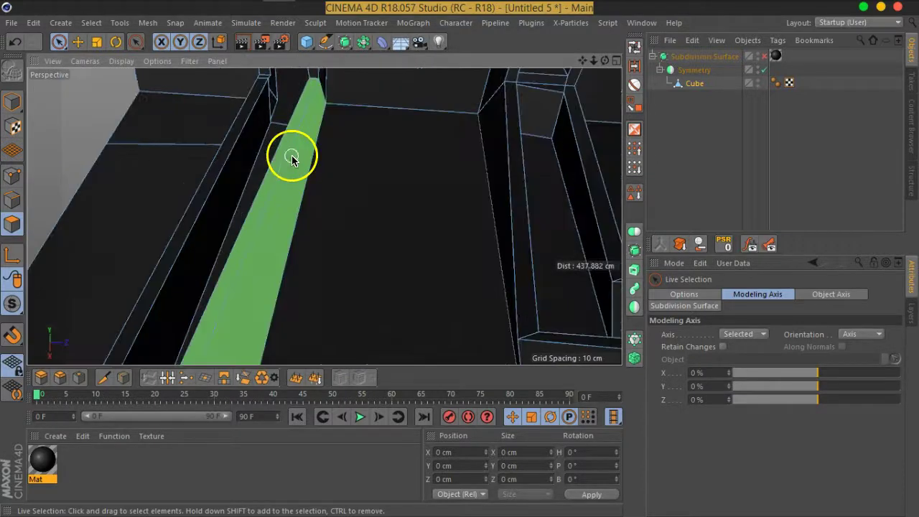
pyautogui.click(273, 148)
# Zoom in and select individual strip polygons on the groove wall.
pyautogui.scroll(3, 308, 165)
pyautogui.moveTo(232, 132)
pyautogui.keyDown('alt'); pyautogui.mouseDown()
pyautogui.moveTo(294, 201)
pyautogui.moveTo(324, 207)
pyautogui.moveTo(237, 213)
pyautogui.moveTo(222, 250)
pyautogui.moveTo(406, 206)
pyautogui.moveTo(355, 189)
pyautogui.moveTo(341, 205)
pyautogui.mouseUp(); pyautogui.keyUp('alt')
pyautogui.scroll(2, 254, 154)
pyautogui.scroll(3, 290, 195)
pyautogui.click(425, 230)
pyautogui.moveTo(425, 230)
pyautogui.keyDown('alt'); pyautogui.mouseDown()
pyautogui.moveTo(333, 234)
pyautogui.moveTo(400, 235)
pyautogui.moveTo(410, 206)
pyautogui.moveTo(435, 231)
pyautogui.mouseUp(); pyautogui.keyUp('alt')
pyautogui.click(446, 224)
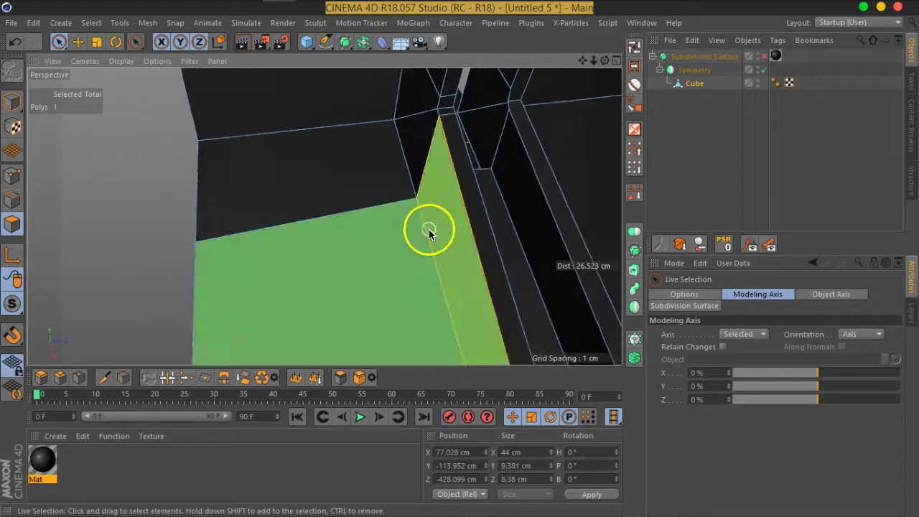
# Set the viewport camera navigation to Cursor Mode so it orbits the picked spot.
pyautogui.click(121, 61)
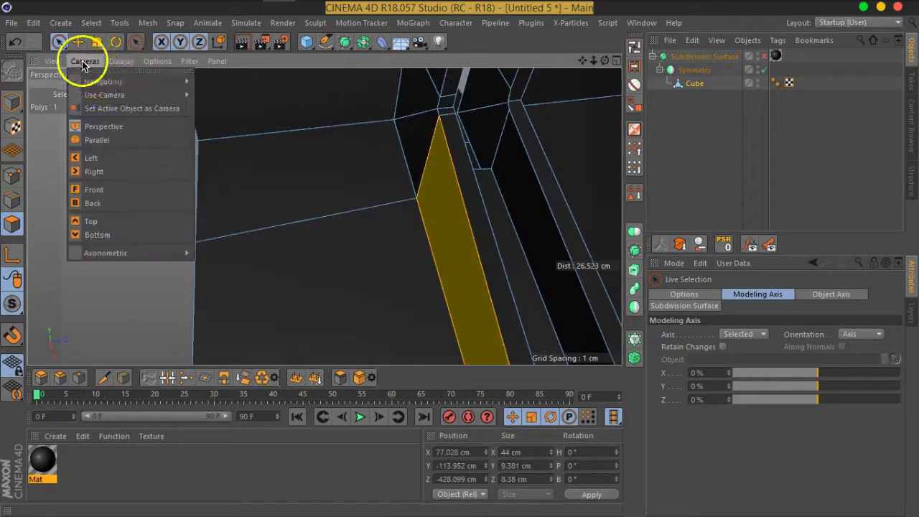
pyautogui.click(686, 160)
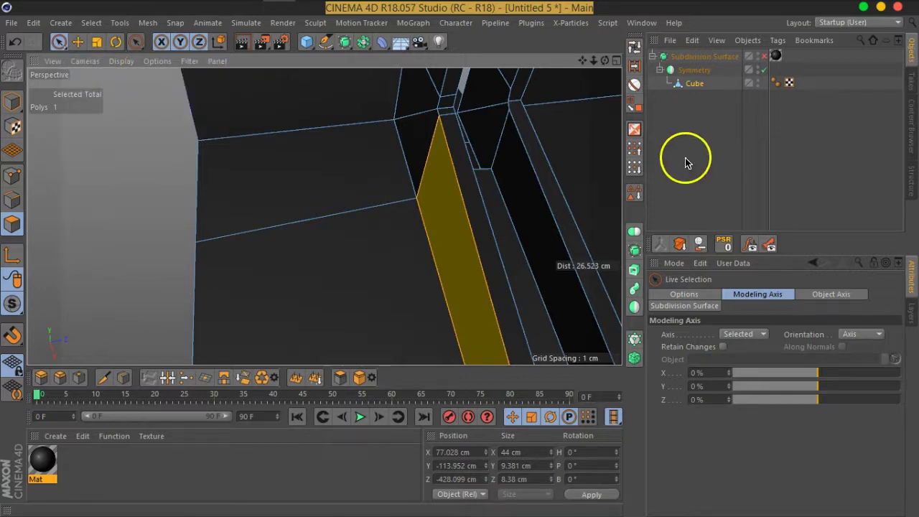
pyautogui.moveTo(441, 242)
pyautogui.keyDown('alt'); pyautogui.mouseDown()
pyautogui.moveTo(419, 240)
pyautogui.moveTo(217, 90)
pyautogui.mouseUp(); pyautogui.keyUp('alt')
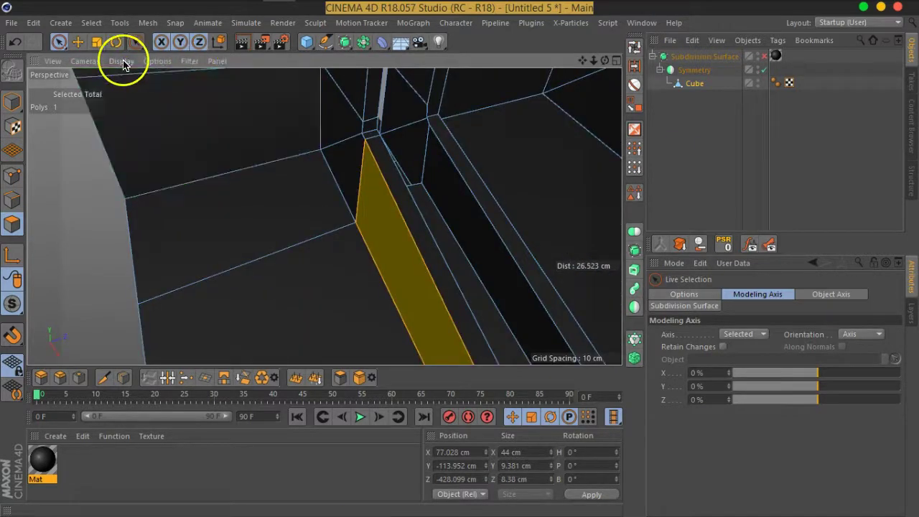
pyautogui.click(123, 60)
pyautogui.moveTo(85, 61)
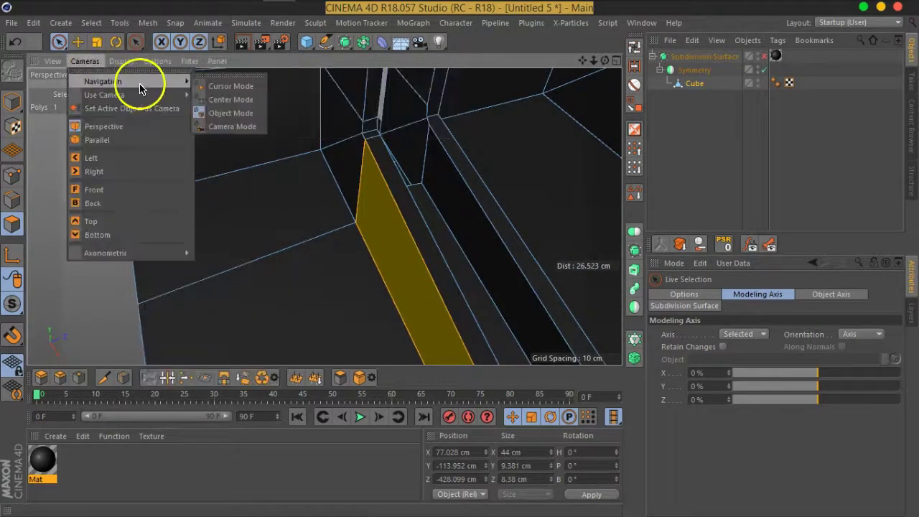
pyautogui.click(232, 90)
# Orbit and zoom in on the groove corner around its two selected edges.
pyautogui.moveTo(525, 263)
pyautogui.keyDown('alt'); pyautogui.mouseDown()
pyautogui.moveTo(386, 240)
pyautogui.moveTo(328, 246)
pyautogui.moveTo(530, 211)
pyautogui.moveTo(417, 191)
pyautogui.moveTo(468, 219)
pyautogui.moveTo(530, 207)
pyautogui.moveTo(513, 203)
pyautogui.mouseUp(); pyautogui.keyUp('alt')
pyautogui.keyDown('alt'); pyautogui.moveTo(464, 153); pyautogui.dragTo(451, 164); pyautogui.keyUp('alt')
pyautogui.moveTo(413, 206)
pyautogui.keyDown('alt'); pyautogui.mouseDown()
pyautogui.moveTo(386, 202)
pyautogui.moveTo(460, 199)
pyautogui.moveTo(440, 233)
pyautogui.moveTo(405, 232)
pyautogui.moveTo(371, 212)
pyautogui.moveTo(300, 203)
pyautogui.moveTo(275, 189)
pyautogui.mouseUp(); pyautogui.keyUp('alt')
pyautogui.keyDown('alt'); pyautogui.moveTo(396, 283); pyautogui.dragTo(336, 285); pyautogui.keyUp('alt')
pyautogui.scroll(2, 341, 273)
pyautogui.scroll(3, 349, 259)
pyautogui.scroll(3, 350, 260)
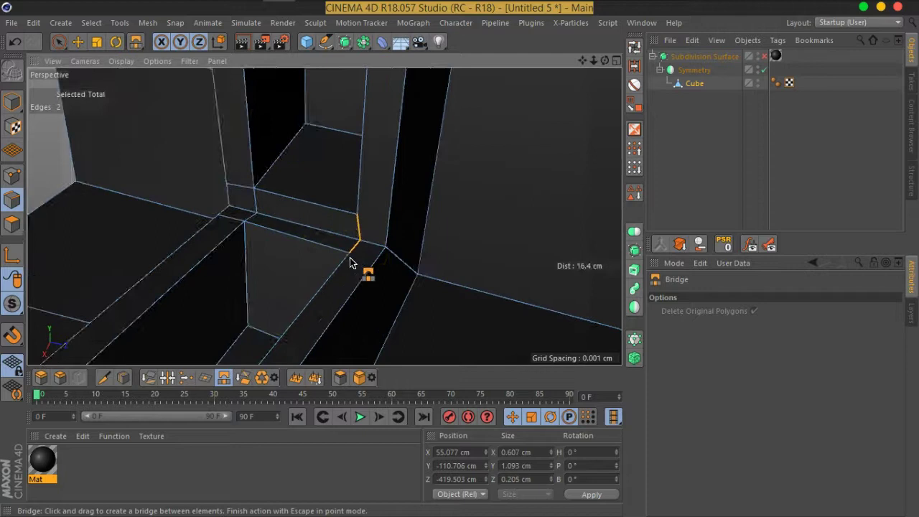
# Use Line Cut to cut from the recess's corner vertex across the groove corner.
pyautogui.rightClick(403, 311)
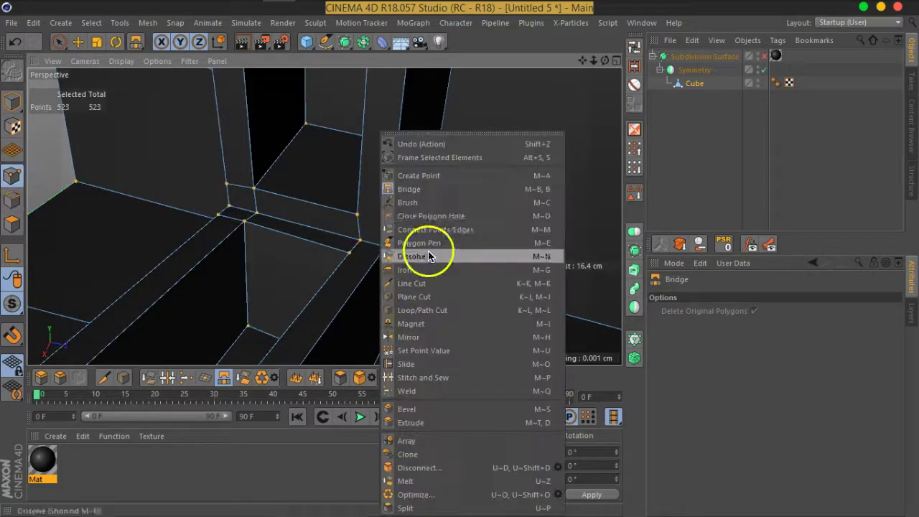
pyautogui.click(414, 283)
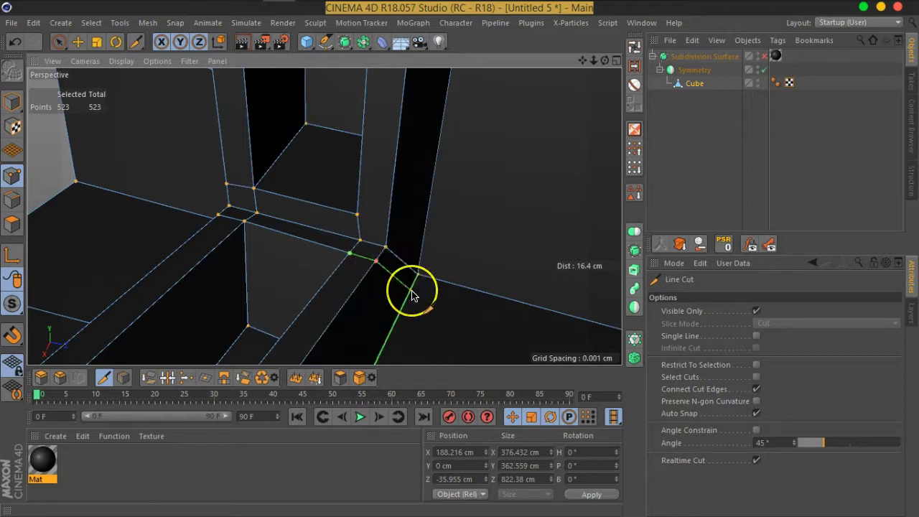
pyautogui.moveTo(434, 314)
pyautogui.keyDown('alt'); pyautogui.mouseDown()
pyautogui.moveTo(442, 289)
pyautogui.moveTo(523, 281)
pyautogui.moveTo(352, 308)
pyautogui.mouseUp(); pyautogui.keyUp('alt')
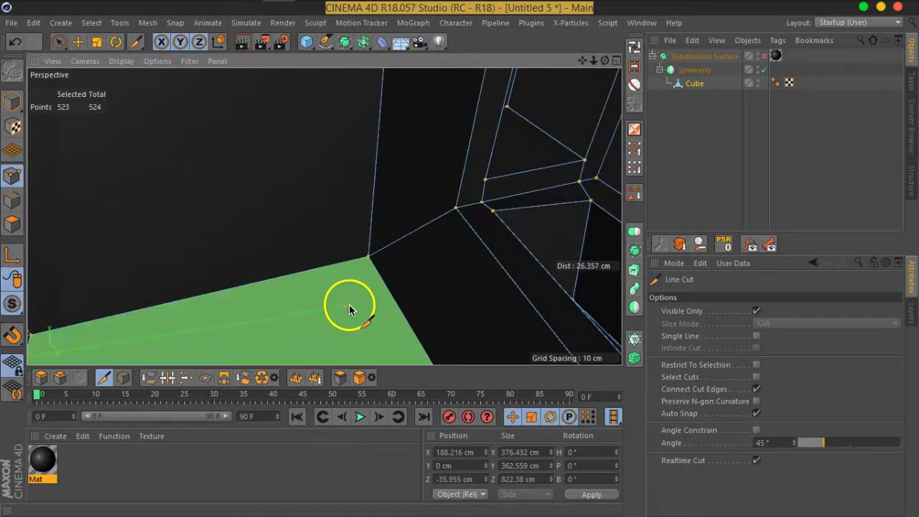
pyautogui.click(377, 275)
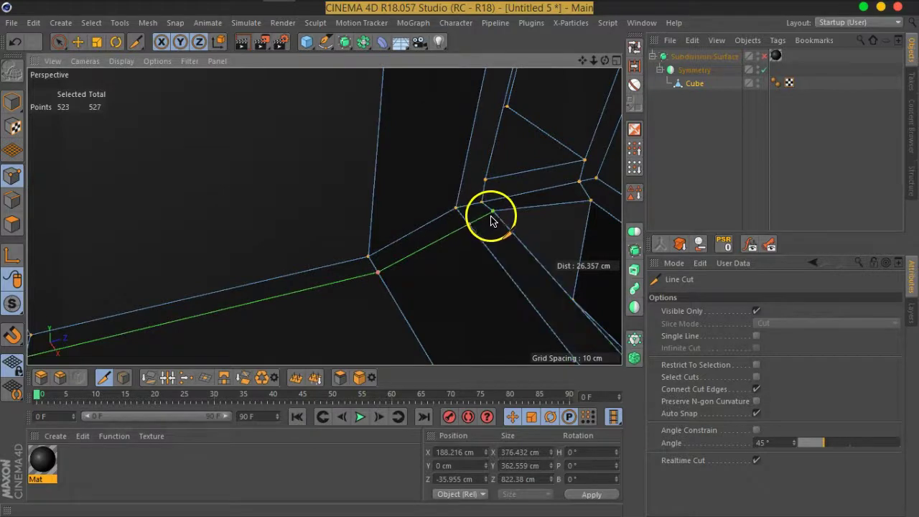
pyautogui.moveTo(592, 246)
pyautogui.keyDown('alt'); pyautogui.mouseDown()
pyautogui.moveTo(447, 274)
pyautogui.moveTo(451, 256)
pyautogui.moveTo(523, 260)
pyautogui.moveTo(440, 265)
pyautogui.mouseUp(); pyautogui.keyUp('alt')
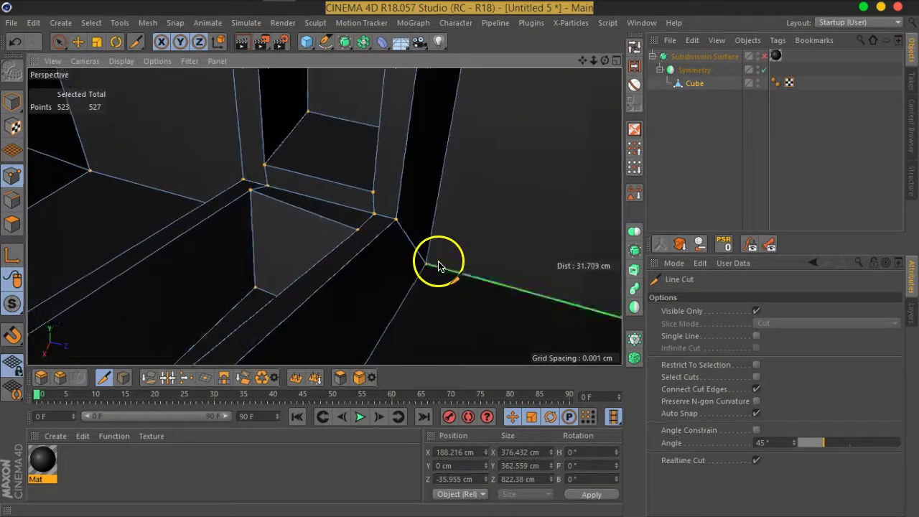
pyautogui.click(357, 231)
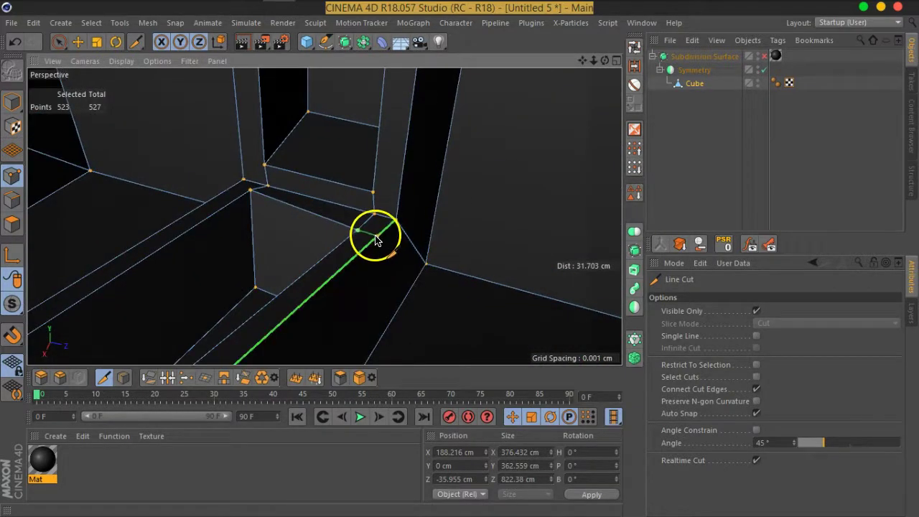
pyautogui.click(422, 280)
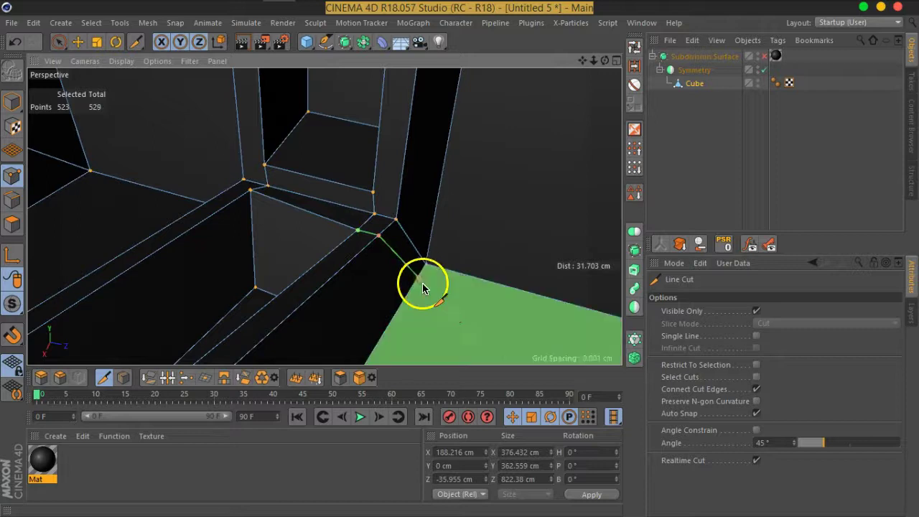
pyautogui.moveTo(470, 301)
pyautogui.keyDown('alt'); pyautogui.mouseDown()
pyautogui.moveTo(476, 287)
pyautogui.moveTo(533, 287)
pyautogui.moveTo(318, 263)
pyautogui.moveTo(513, 277)
pyautogui.moveTo(441, 300)
pyautogui.moveTo(412, 273)
pyautogui.moveTo(507, 283)
pyautogui.moveTo(376, 263)
pyautogui.moveTo(370, 275)
pyautogui.moveTo(421, 261)
pyautogui.moveTo(458, 276)
pyautogui.moveTo(425, 265)
pyautogui.moveTo(423, 301)
pyautogui.moveTo(435, 318)
pyautogui.moveTo(412, 324)
pyautogui.moveTo(432, 266)
pyautogui.moveTo(431, 304)
pyautogui.moveTo(443, 309)
pyautogui.moveTo(437, 280)
pyautogui.mouseUp(); pyautogui.keyUp('alt')
pyautogui.click(501, 270)
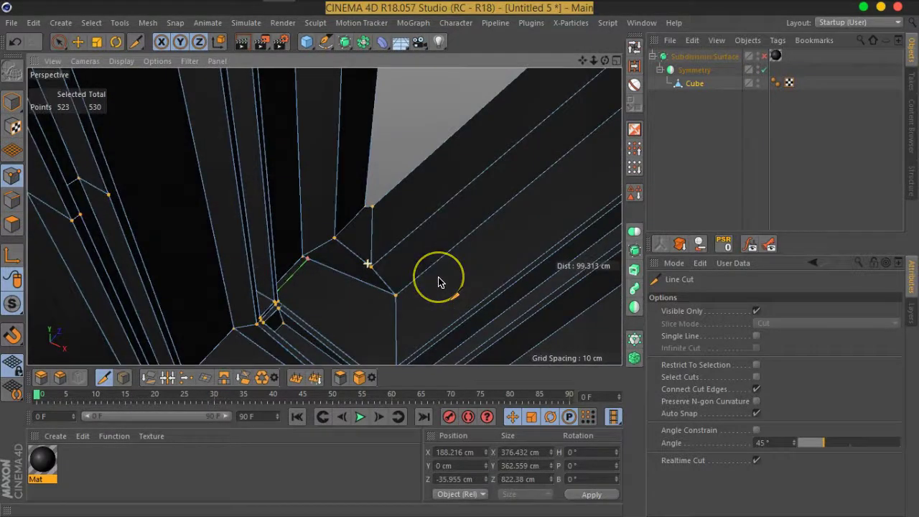
# Continue the line cut along the recessed channel's floor edge to the final edge.
pyautogui.moveTo(335, 283)
pyautogui.mouseDown()
pyautogui.moveTo(307, 303)
pyautogui.moveTo(366, 257)
pyautogui.moveTo(400, 189)
pyautogui.moveTo(364, 257)
pyautogui.moveTo(300, 334)
pyautogui.mouseUp()
pyautogui.scroll(1, 308, 302)
pyautogui.scroll(3, 312, 301)
pyautogui.scroll(2, 364, 245)
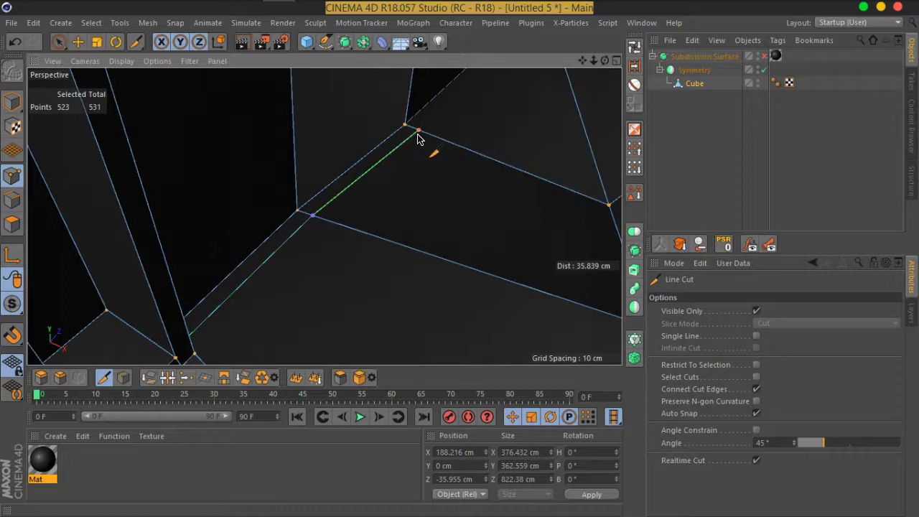
pyautogui.moveTo(419, 138)
pyautogui.keyDown('alt'); pyautogui.mouseDown()
pyautogui.moveTo(384, 281)
pyautogui.moveTo(314, 311)
pyautogui.moveTo(394, 225)
pyautogui.moveTo(383, 238)
pyautogui.mouseUp(); pyautogui.keyUp('alt')
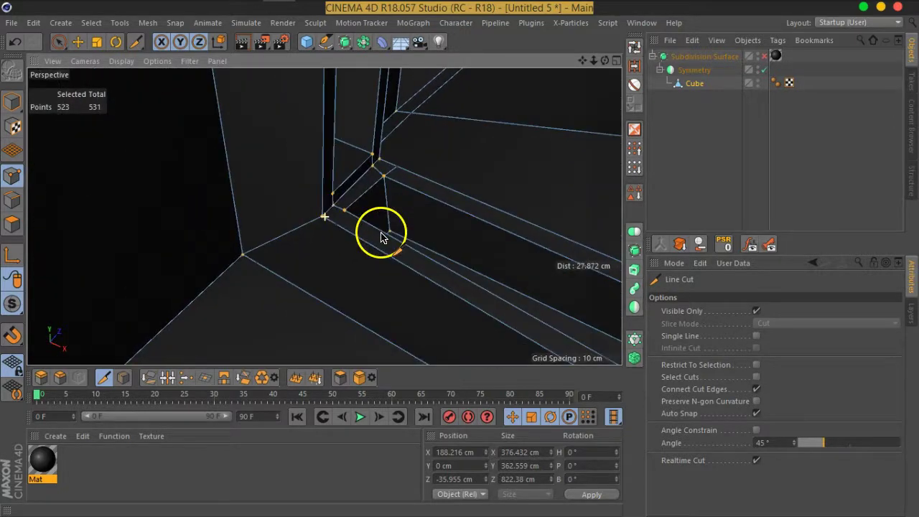
pyautogui.click(337, 224)
pyautogui.moveTo(253, 270)
pyautogui.keyDown('alt'); pyautogui.mouseDown()
pyautogui.moveTo(221, 303)
pyautogui.moveTo(135, 318)
pyautogui.moveTo(287, 269)
pyautogui.moveTo(241, 287)
pyautogui.mouseUp(); pyautogui.keyUp('alt')
pyautogui.scroll(5, 241, 287)
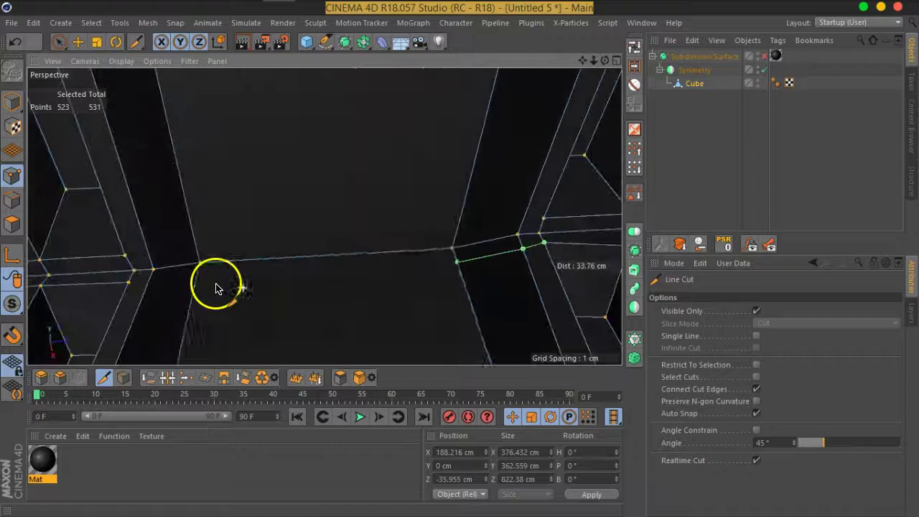
pyautogui.scroll(2, 199, 281)
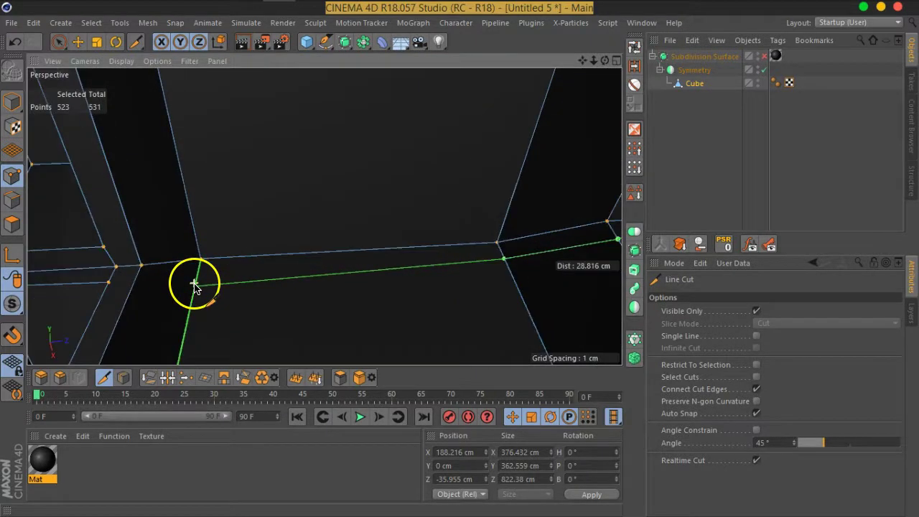
pyautogui.scroll(2, 199, 282)
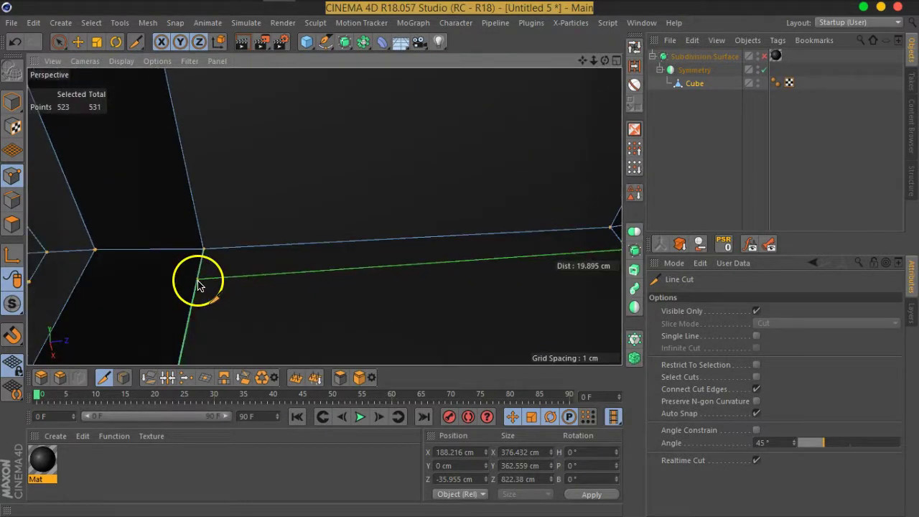
pyautogui.click(181, 295)
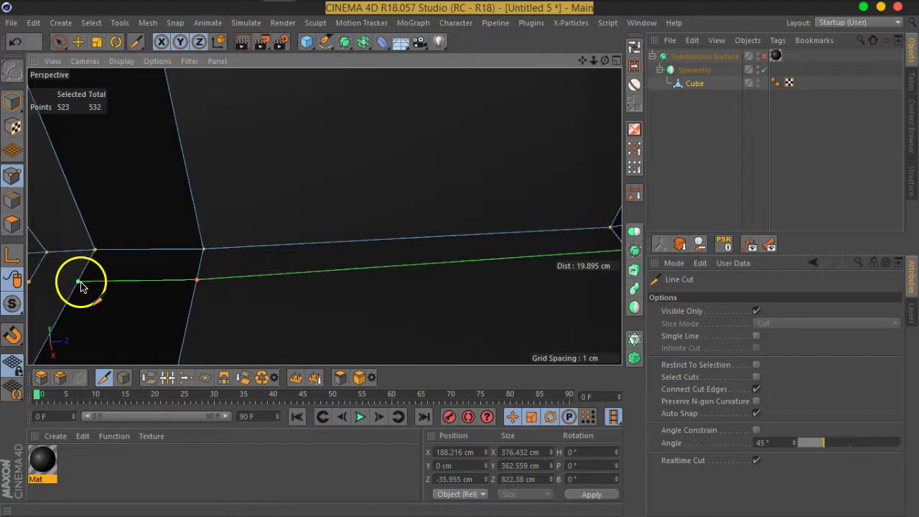
pyautogui.keyDown('alt'); pyautogui.moveTo(86, 286); pyautogui.dragTo(128, 286); pyautogui.keyUp('alt')
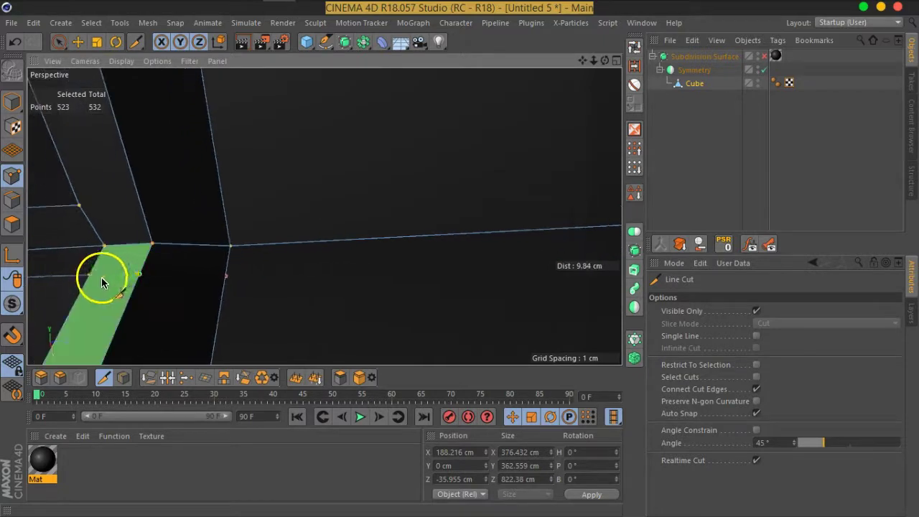
pyautogui.click(480, 257)
pyautogui.click(776, 86)
# Preview the new cuts with Subdivision Surface smoothing, then return to the polygon cage.
pyautogui.click(765, 59)
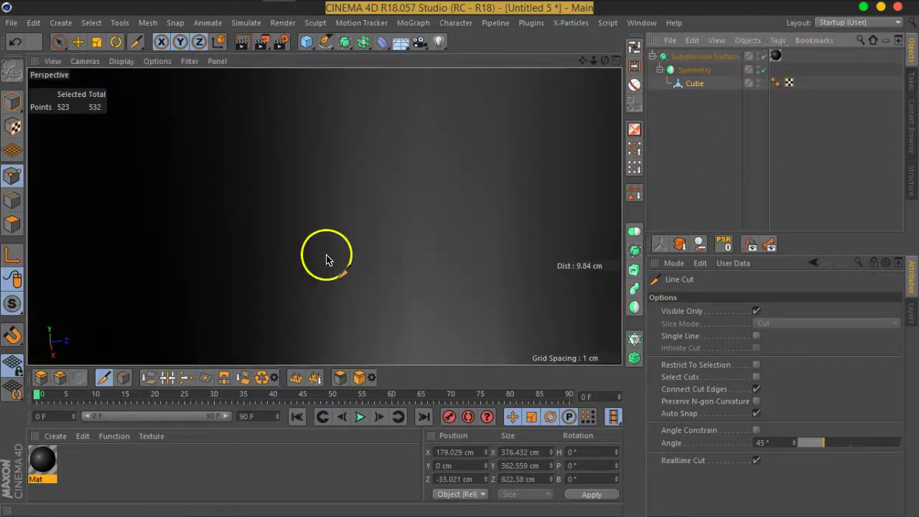
pyautogui.scroll(-3, 316, 258)
pyautogui.scroll(-3, 304, 259)
pyautogui.scroll(-3, 309, 263)
pyautogui.scroll(-3, 402, 244)
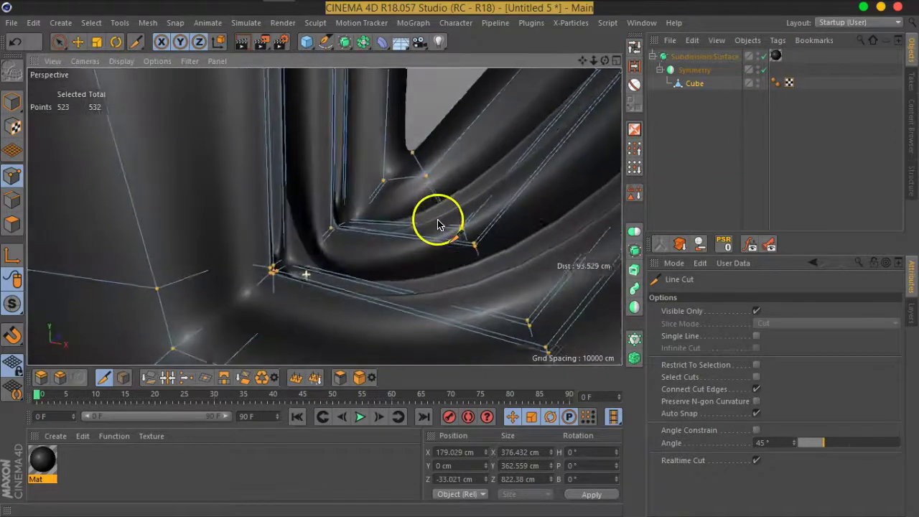
pyautogui.scroll(3, 403, 237)
pyautogui.scroll(2, 337, 251)
pyautogui.scroll(2, 283, 260)
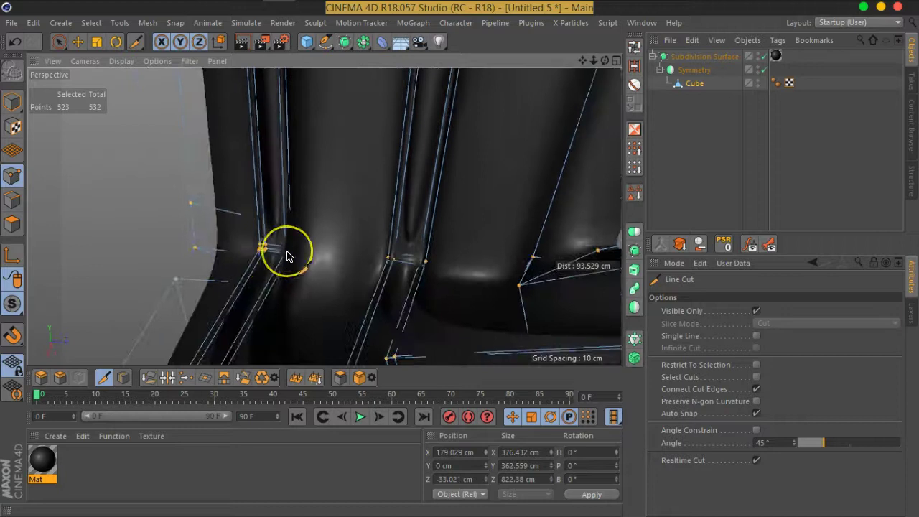
pyautogui.scroll(2, 287, 256)
pyautogui.scroll(2, 287, 255)
pyautogui.scroll(2, 287, 256)
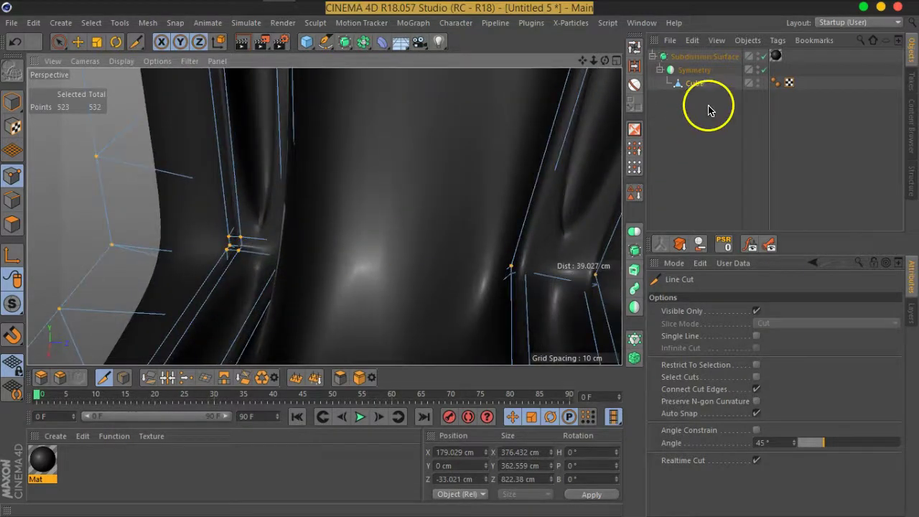
pyautogui.click(764, 57)
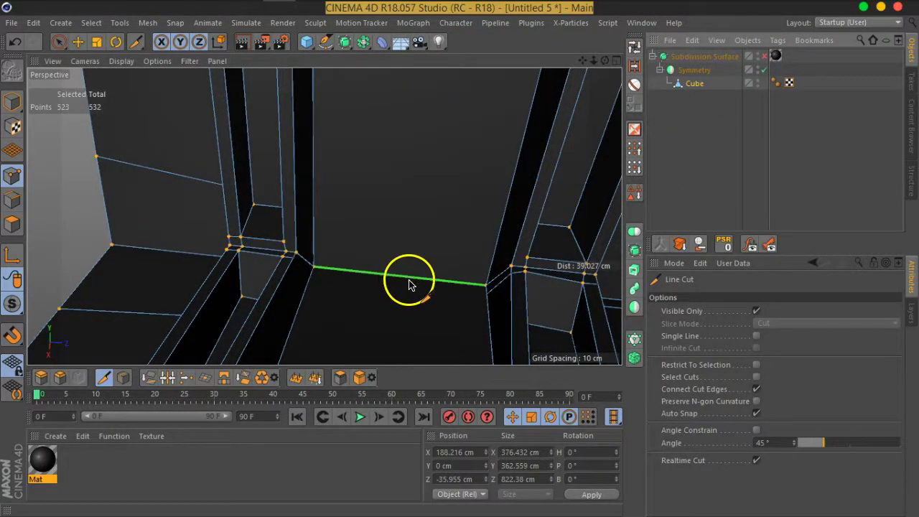
# Add a vertex-to-vertex cut across the corner and check it with smoothing on.
pyautogui.click(487, 293)
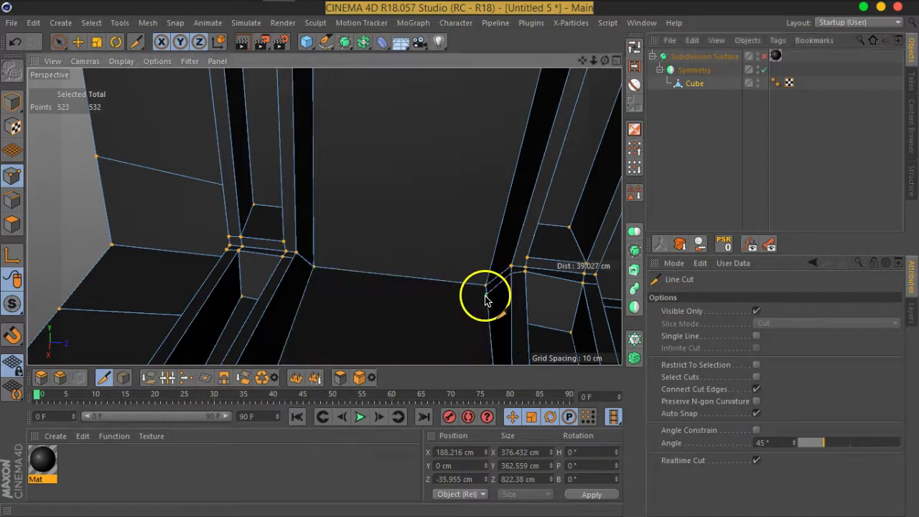
pyautogui.click(313, 280)
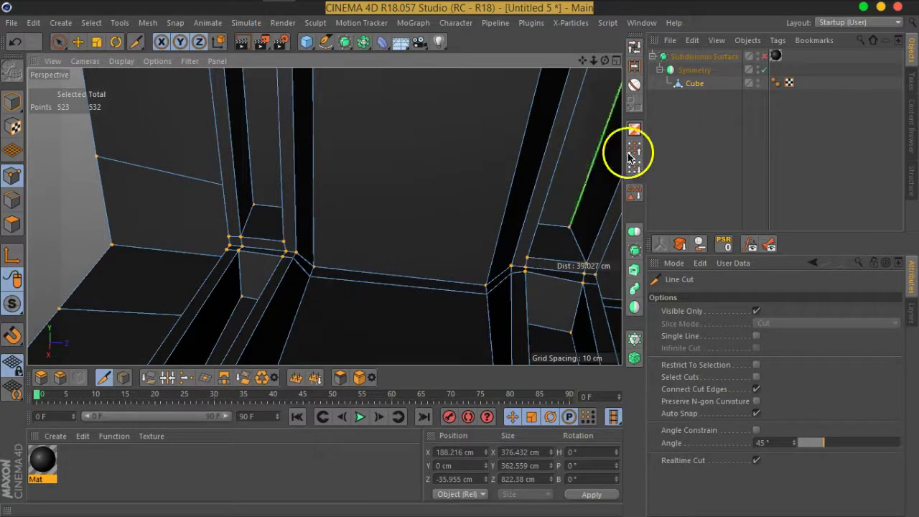
pyautogui.click(762, 58)
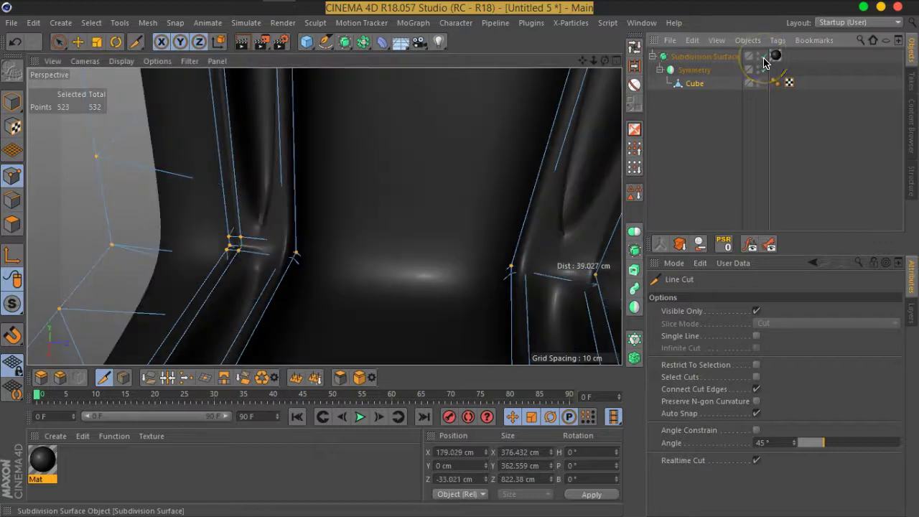
pyautogui.click(764, 57)
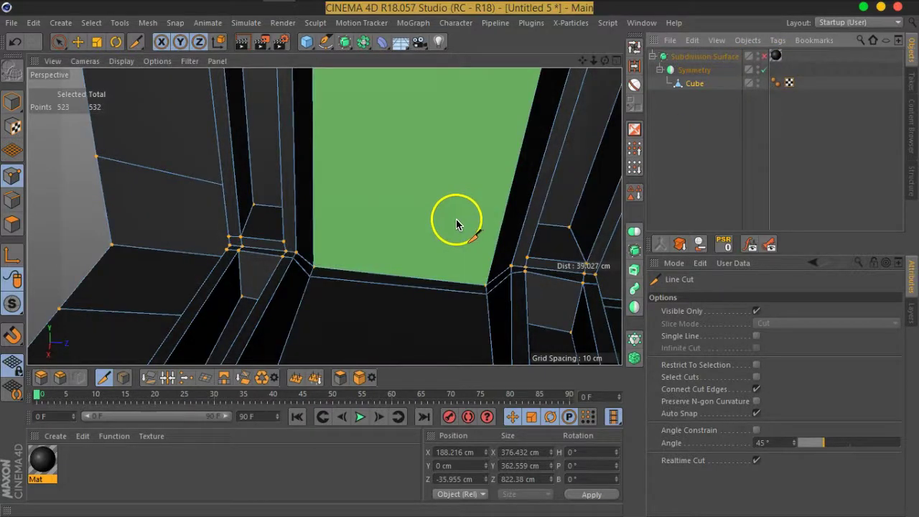
# Optimize the mesh's selected points, then zoom out to view the model from another side.
pyautogui.rightClick(392, 289)
pyautogui.click(443, 497)
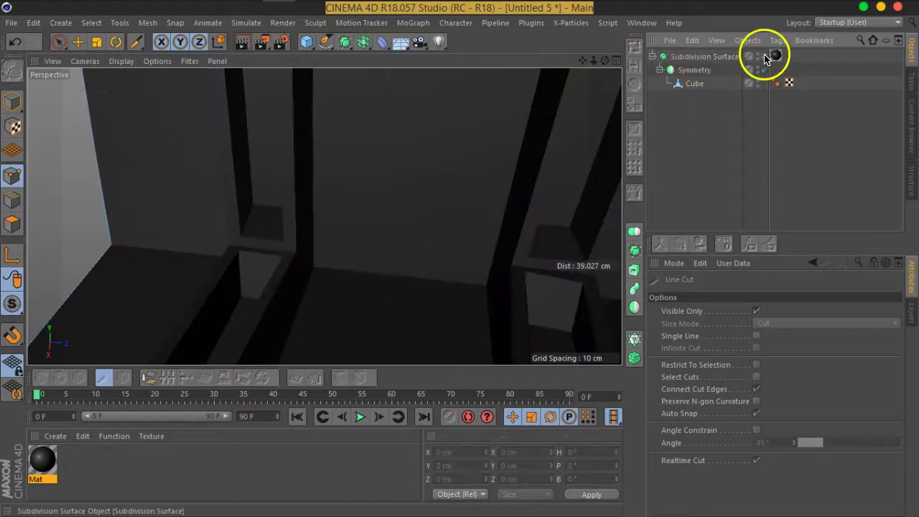
pyautogui.scroll(-3, 431, 221)
pyautogui.scroll(-3, 423, 226)
pyautogui.scroll(-2, 436, 248)
pyautogui.scroll(-2, 582, 228)
pyautogui.moveTo(583, 228)
pyautogui.keyDown('alt'); pyautogui.mouseDown()
pyautogui.moveTo(592, 205)
pyautogui.moveTo(455, 230)
pyautogui.moveTo(493, 250)
pyautogui.moveTo(222, 294)
pyautogui.moveTo(250, 267)
pyautogui.moveTo(417, 259)
pyautogui.moveTo(465, 272)
pyautogui.moveTo(344, 276)
pyautogui.moveTo(402, 258)
pyautogui.mouseUp(); pyautogui.keyUp('alt')
# Select Cube, turn off subdivision smoothing, and paint-select three faces across the top and side.
pyautogui.click(701, 86)
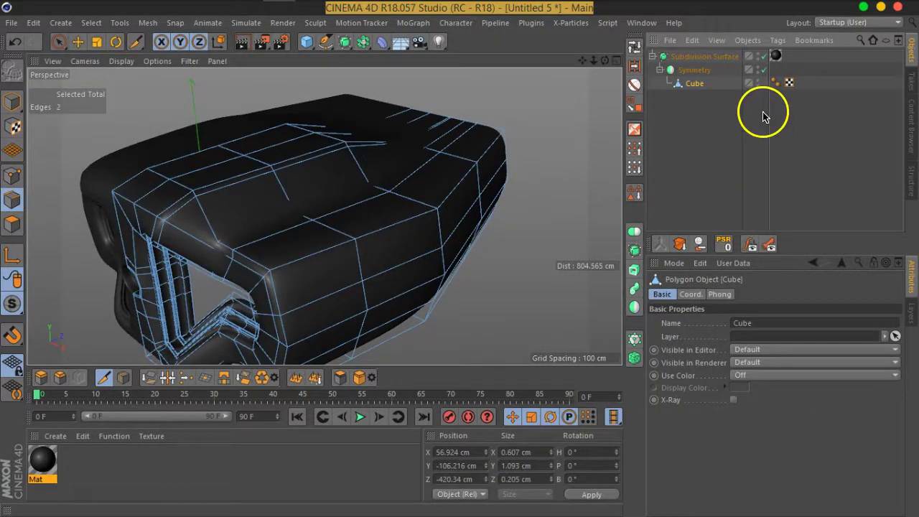
pyautogui.click(764, 57)
pyautogui.moveTo(369, 160)
pyautogui.keyDown('alt'); pyautogui.mouseDown()
pyautogui.moveTo(160, 206)
pyautogui.moveTo(252, 242)
pyautogui.moveTo(332, 200)
pyautogui.moveTo(359, 220)
pyautogui.moveTo(390, 194)
pyautogui.mouseUp(); pyautogui.keyUp('alt')
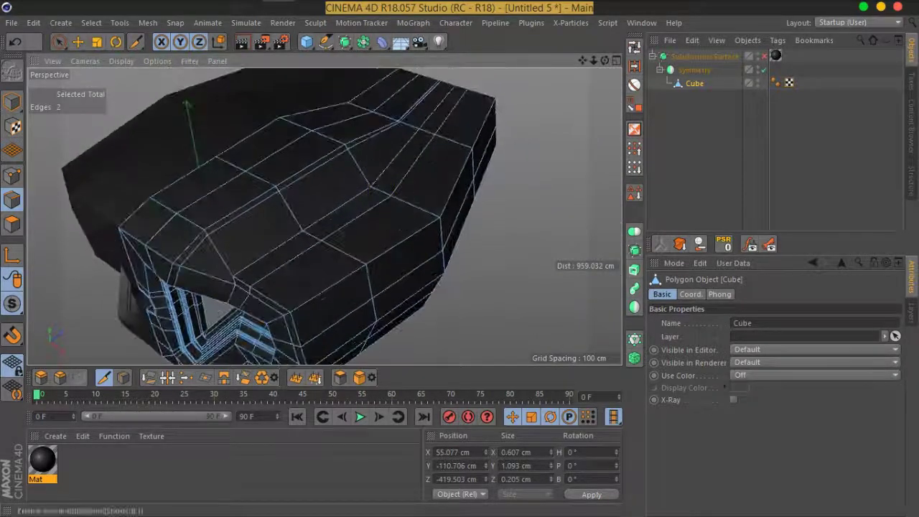
pyautogui.press('9')
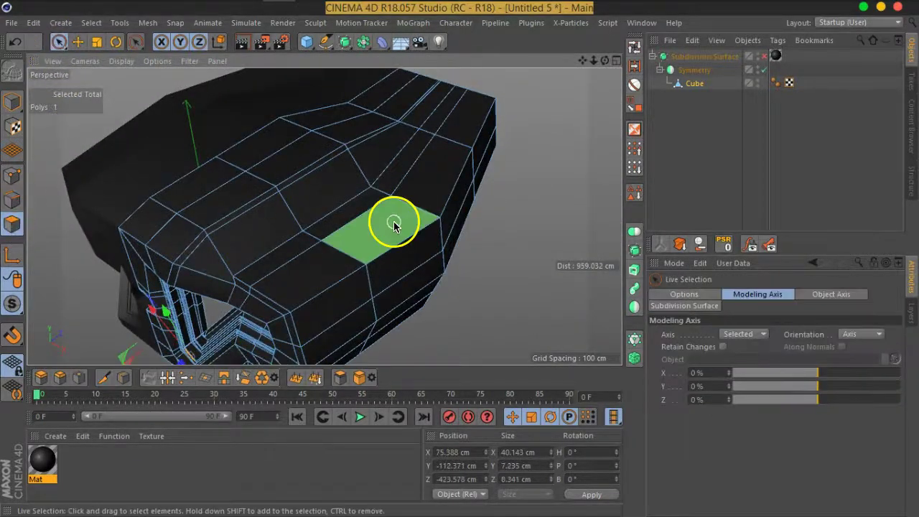
pyautogui.moveTo(418, 239)
pyautogui.keyDown('alt'); pyautogui.mouseDown()
pyautogui.moveTo(350, 251)
pyautogui.moveTo(365, 251)
pyautogui.moveTo(381, 270)
pyautogui.mouseUp(); pyautogui.keyUp('alt')
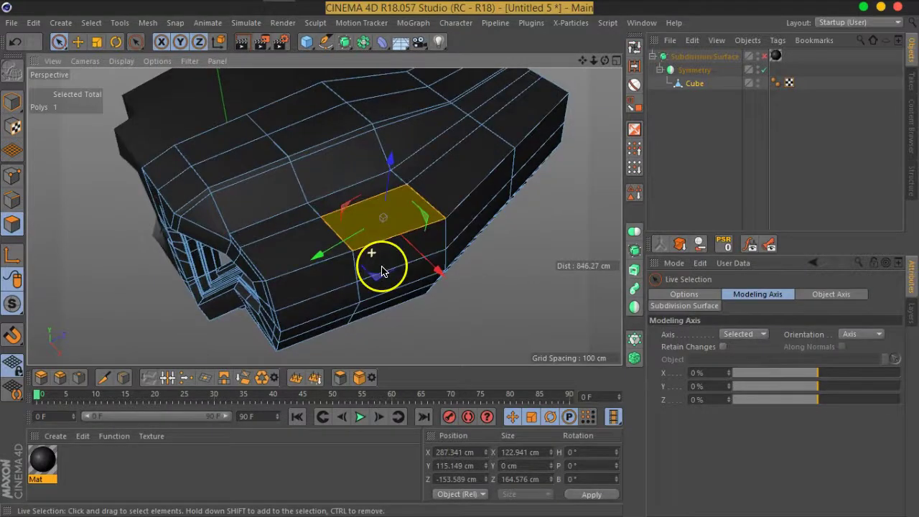
pyautogui.moveTo(493, 245)
pyautogui.keyDown('alt'); pyautogui.mouseDown()
pyautogui.moveTo(390, 251)
pyautogui.moveTo(412, 220)
pyautogui.moveTo(410, 206)
pyautogui.moveTo(441, 230)
pyautogui.moveTo(410, 240)
pyautogui.mouseUp(); pyautogui.keyUp('alt')
# Extrude the three selected faces by -4.7 cm and reselect the Cube object.
pyautogui.rightClick(410, 240)
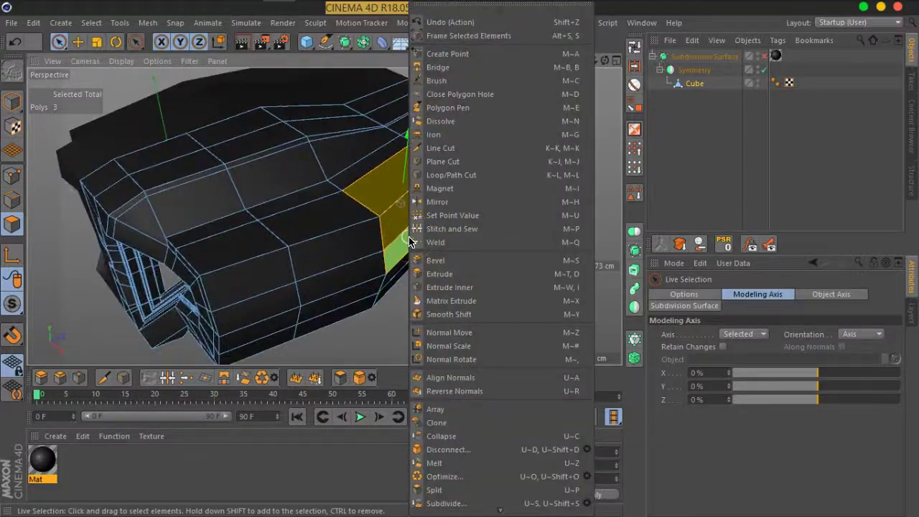
pyautogui.click(440, 276)
pyautogui.moveTo(407, 297)
pyautogui.keyDown('alt'); pyautogui.mouseDown()
pyautogui.moveTo(427, 304)
pyautogui.moveTo(404, 246)
pyautogui.mouseUp(); pyautogui.keyUp('alt')
pyautogui.scroll(3, 398, 243)
pyautogui.scroll(2, 390, 222)
pyautogui.moveTo(375, 206)
pyautogui.keyDown('alt'); pyautogui.mouseDown()
pyautogui.moveTo(335, 288)
pyautogui.moveTo(360, 266)
pyautogui.mouseUp(); pyautogui.keyUp('alt')
pyautogui.scroll(2, 342, 267)
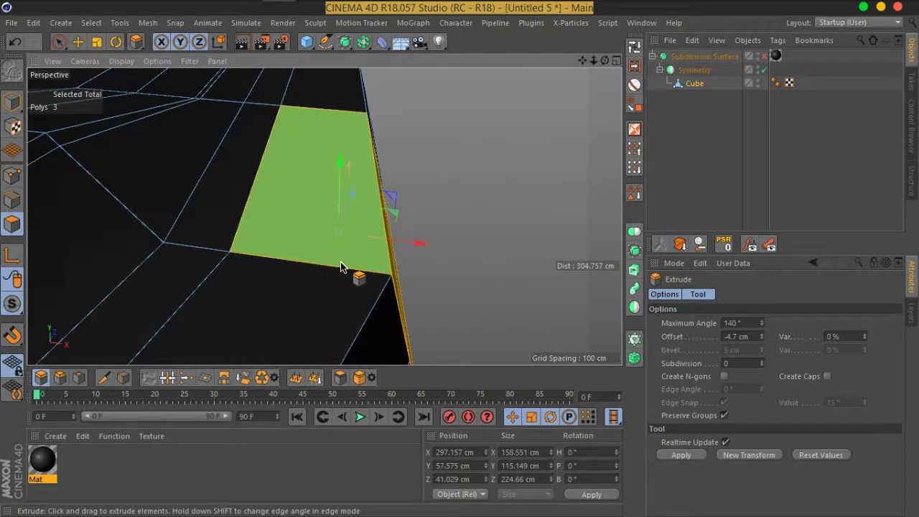
pyautogui.moveTo(342, 267)
pyautogui.keyDown('alt'); pyautogui.mouseDown()
pyautogui.moveTo(443, 288)
pyautogui.moveTo(404, 294)
pyautogui.mouseUp(); pyautogui.keyUp('alt')
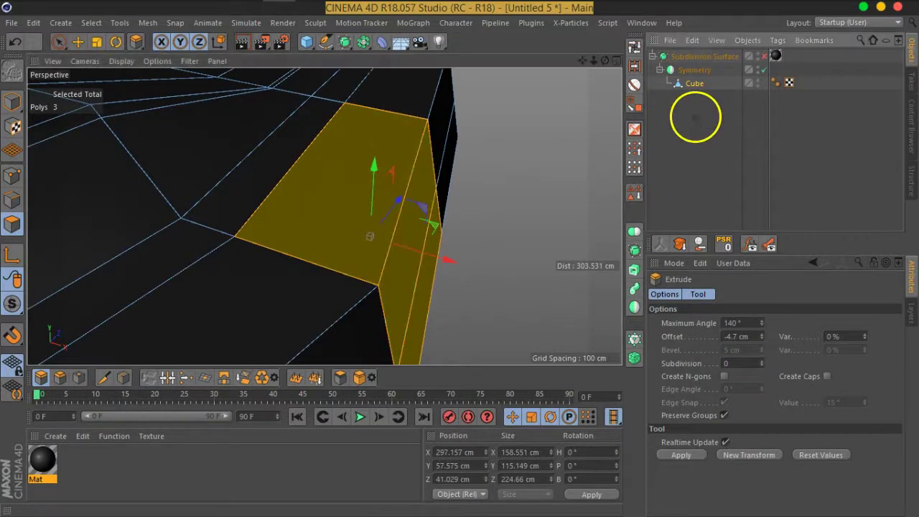
pyautogui.click(694, 70)
pyautogui.click(696, 103)
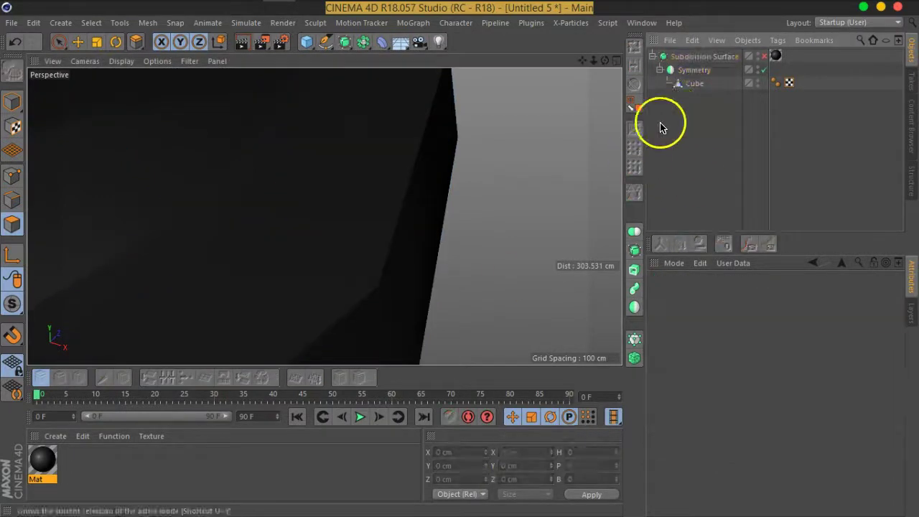
pyautogui.click(686, 87)
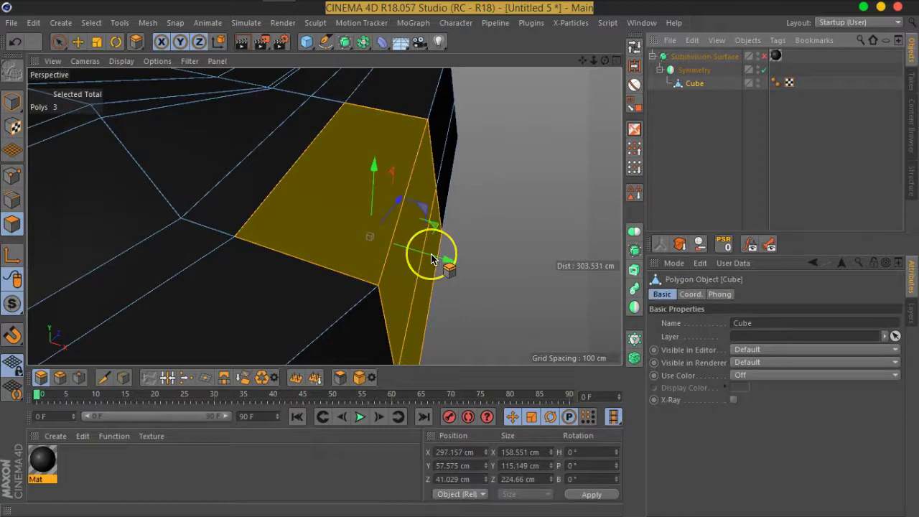
# Split the faces into Cube.1, group it with Cube under a Null, and select Cube.1.
pyautogui.press('u')
pyautogui.press('p')
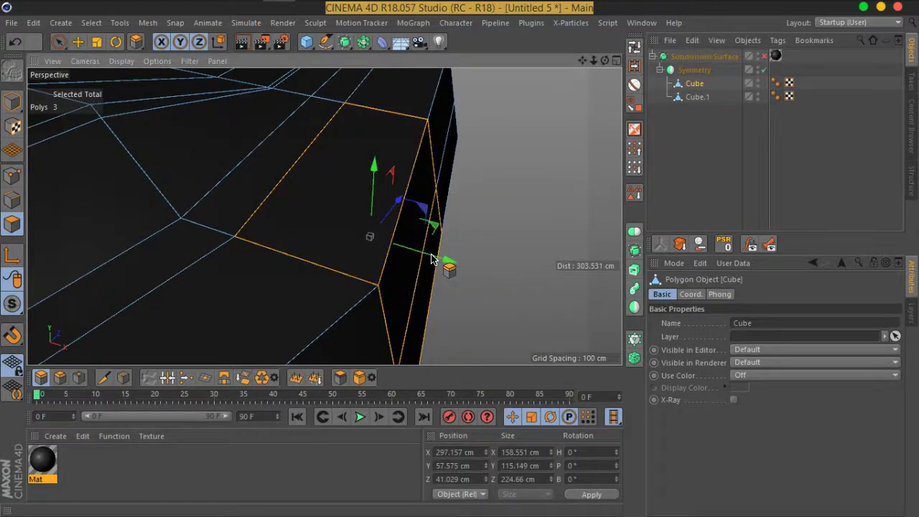
pyautogui.keyDown('ctrl'); pyautogui.click(696, 97); pyautogui.keyUp('ctrl')
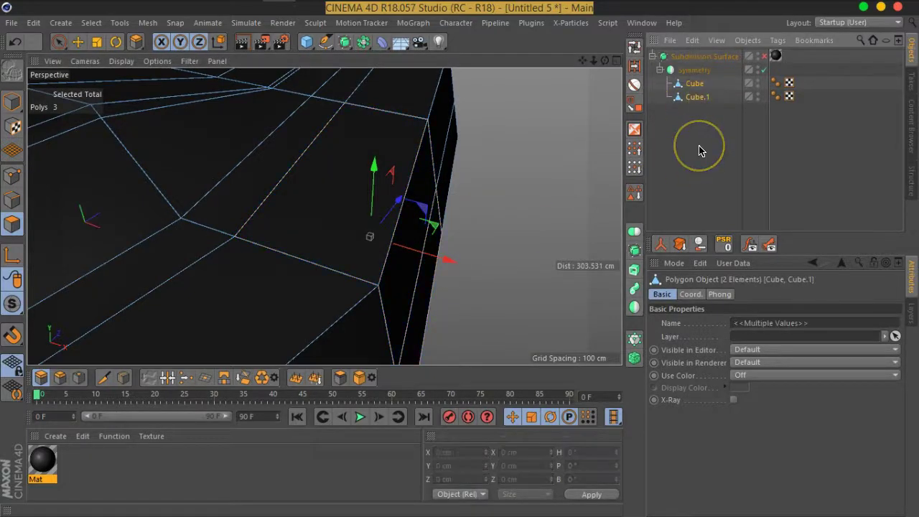
pyautogui.hotkey('alt', 'g')
pyautogui.click(667, 84)
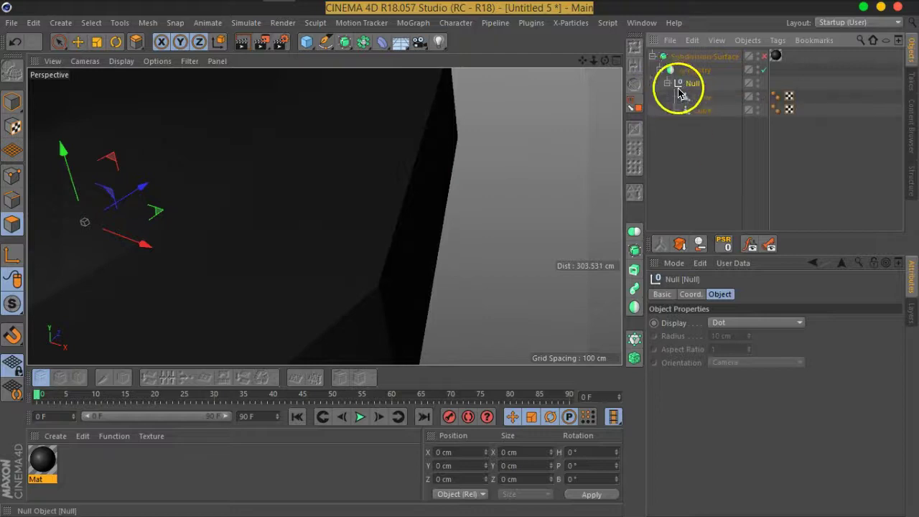
pyautogui.click(704, 110)
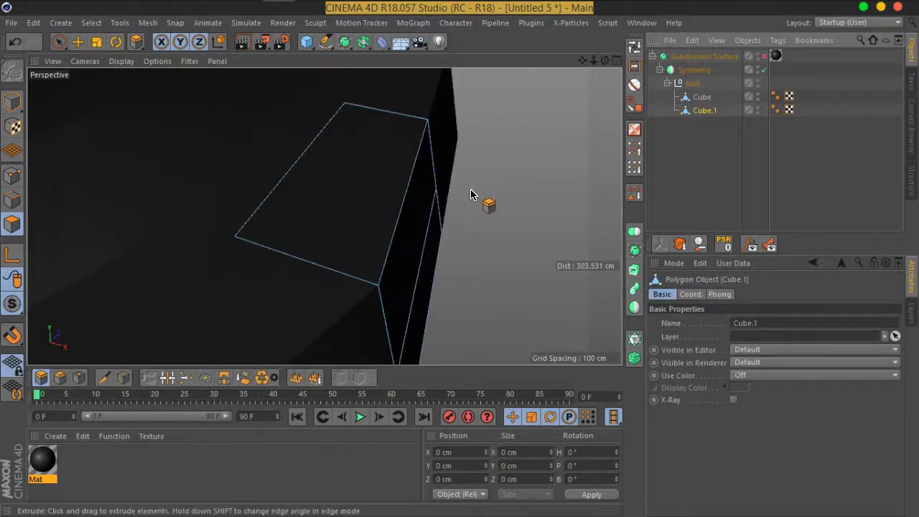
pyautogui.press('n')
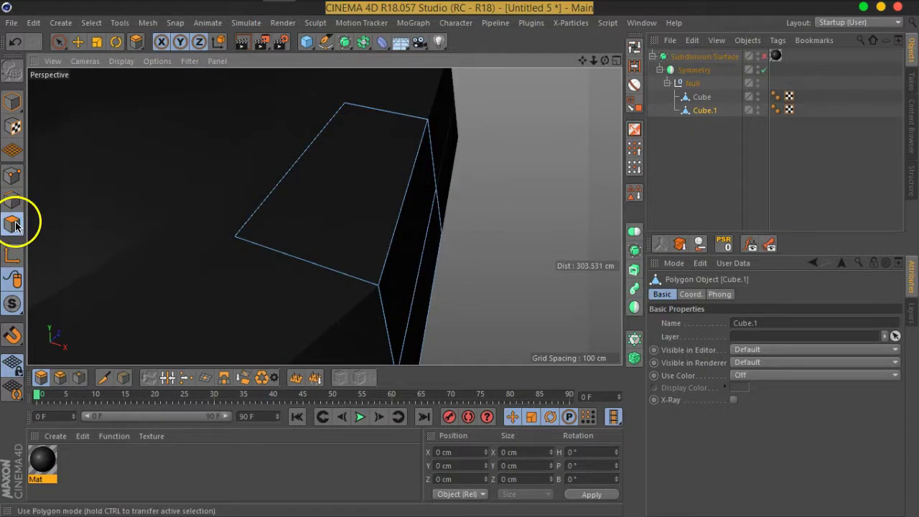
# Select Cube.1's three faces, extrude them, and turn subdivision smoothing back on.
pyautogui.click(59, 41)
pyautogui.moveTo(360, 195)
pyautogui.mouseDown()
pyautogui.moveTo(441, 289)
pyautogui.moveTo(468, 273)
pyautogui.moveTo(463, 263)
pyautogui.moveTo(425, 256)
pyautogui.moveTo(422, 273)
pyautogui.moveTo(369, 206)
pyautogui.moveTo(359, 221)
pyautogui.mouseUp()
pyautogui.scroll(2, 359, 221)
pyautogui.rightClick(362, 221)
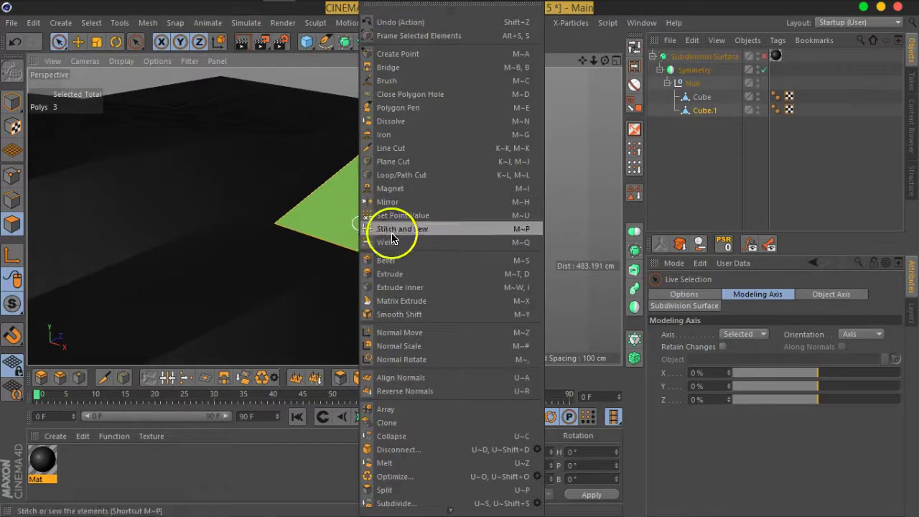
pyautogui.click(410, 276)
pyautogui.moveTo(413, 276); pyautogui.dragTo(431, 273)
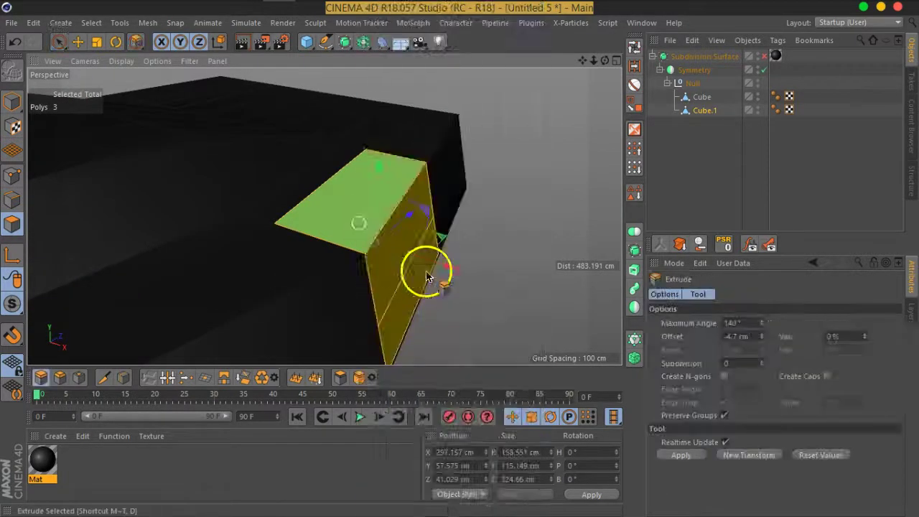
pyautogui.click(765, 58)
pyautogui.moveTo(497, 242)
pyautogui.keyDown('alt'); pyautogui.mouseDown()
pyautogui.moveTo(176, 165)
pyautogui.moveTo(485, 202)
pyautogui.moveTo(543, 160)
pyautogui.moveTo(486, 148)
pyautogui.moveTo(496, 123)
pyautogui.moveTo(504, 152)
pyautogui.mouseUp(); pyautogui.keyUp('alt')
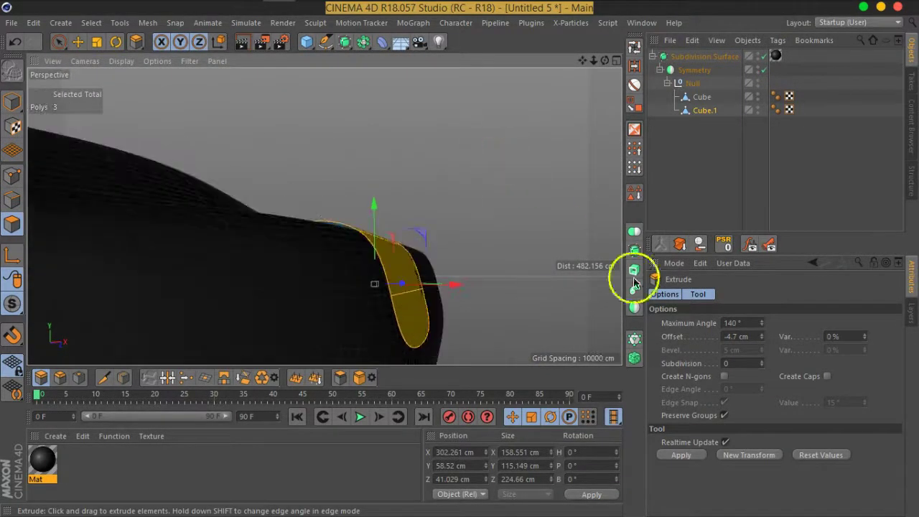
# Enable Create Caps and extrude to a 12 cm offset, checking the smoothed shell.
pyautogui.click(828, 377)
pyautogui.moveTo(519, 289)
pyautogui.mouseDown()
pyautogui.moveTo(529, 304)
pyautogui.moveTo(510, 313)
pyautogui.mouseUp()
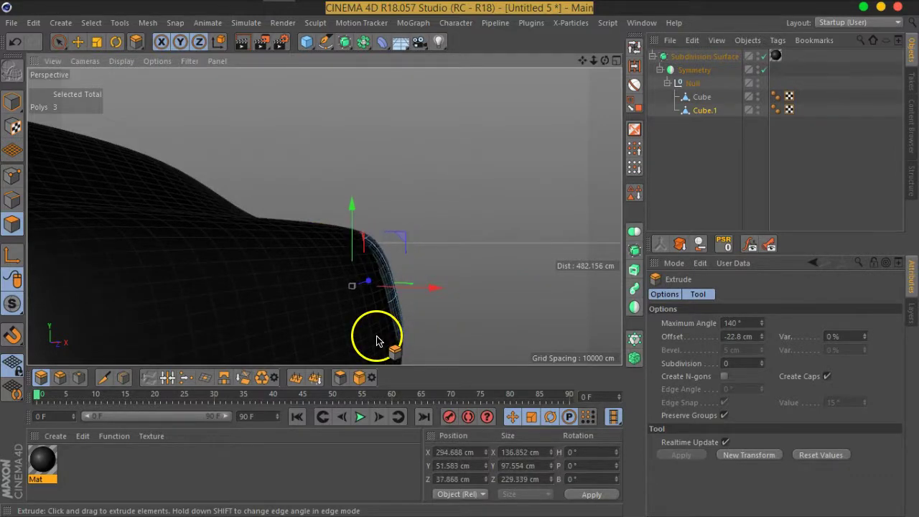
pyautogui.keyDown('alt'); pyautogui.moveTo(472, 271); pyautogui.dragTo(424, 319); pyautogui.keyUp('alt')
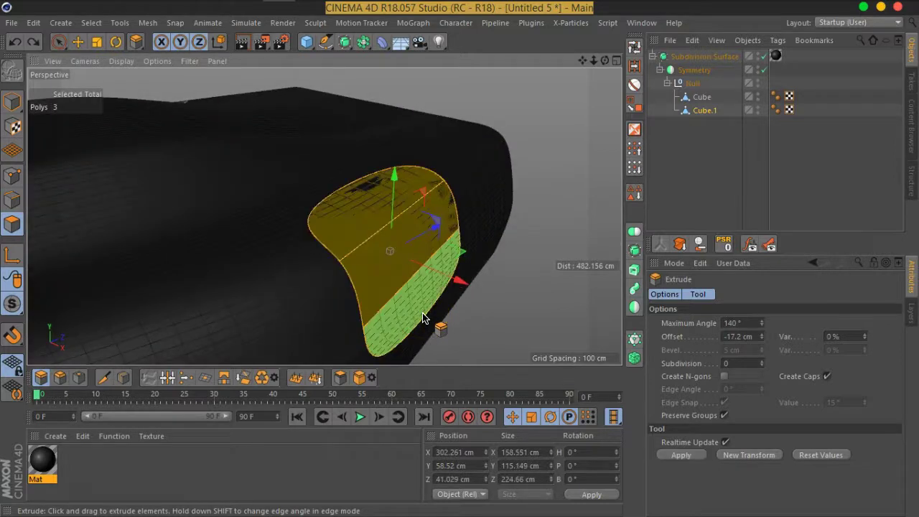
pyautogui.press('q')
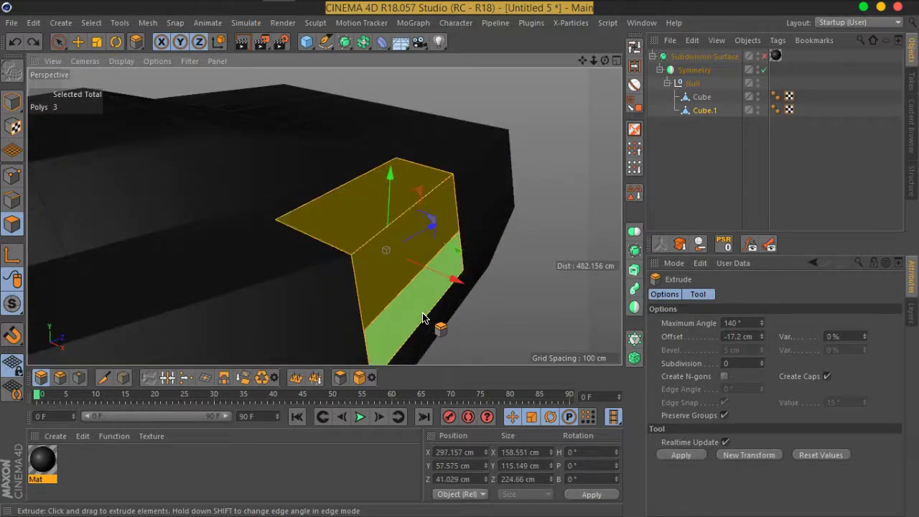
pyautogui.moveTo(441, 303)
pyautogui.keyDown('alt'); pyautogui.mouseDown()
pyautogui.moveTo(524, 252)
pyautogui.moveTo(524, 242)
pyautogui.moveTo(225, 268)
pyautogui.moveTo(452, 205)
pyautogui.moveTo(382, 264)
pyautogui.moveTo(308, 261)
pyautogui.moveTo(394, 263)
pyautogui.moveTo(353, 257)
pyautogui.moveTo(362, 261)
pyautogui.moveTo(388, 230)
pyautogui.moveTo(395, 195)
pyautogui.moveTo(376, 199)
pyautogui.moveTo(392, 251)
pyautogui.moveTo(493, 288)
pyautogui.moveTo(467, 211)
pyautogui.mouseUp(); pyautogui.keyUp('alt')
pyautogui.scroll(5, 392, 251)
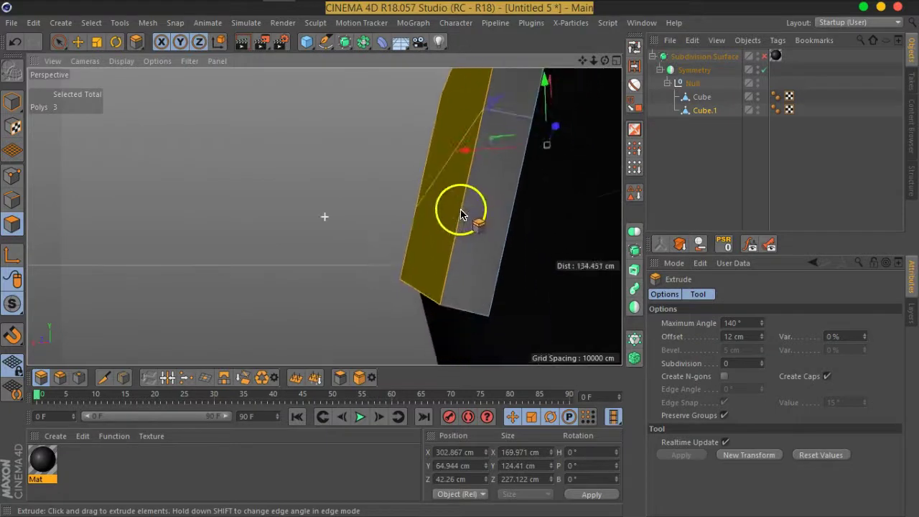
pyautogui.click(764, 56)
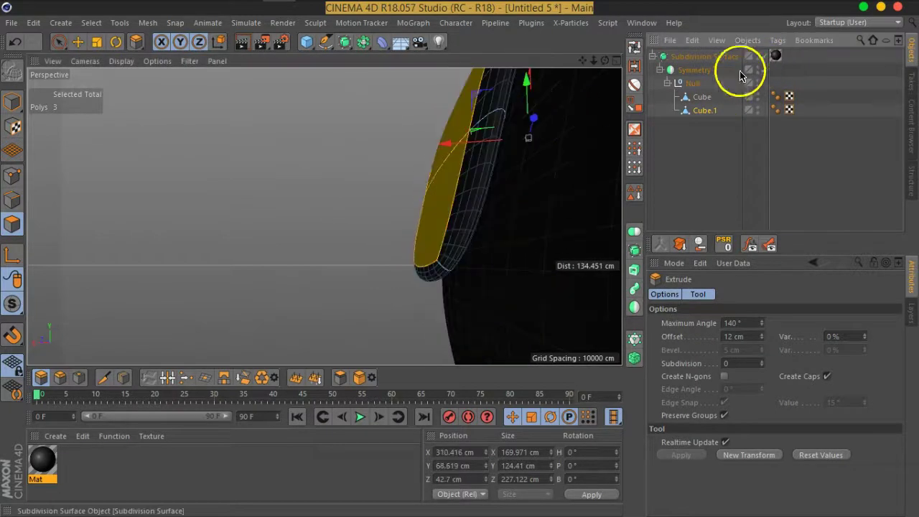
pyautogui.moveTo(508, 235)
pyautogui.keyDown('alt'); pyautogui.mouseDown()
pyautogui.moveTo(485, 227)
pyautogui.moveTo(517, 232)
pyautogui.moveTo(498, 236)
pyautogui.mouseUp(); pyautogui.keyUp('alt')
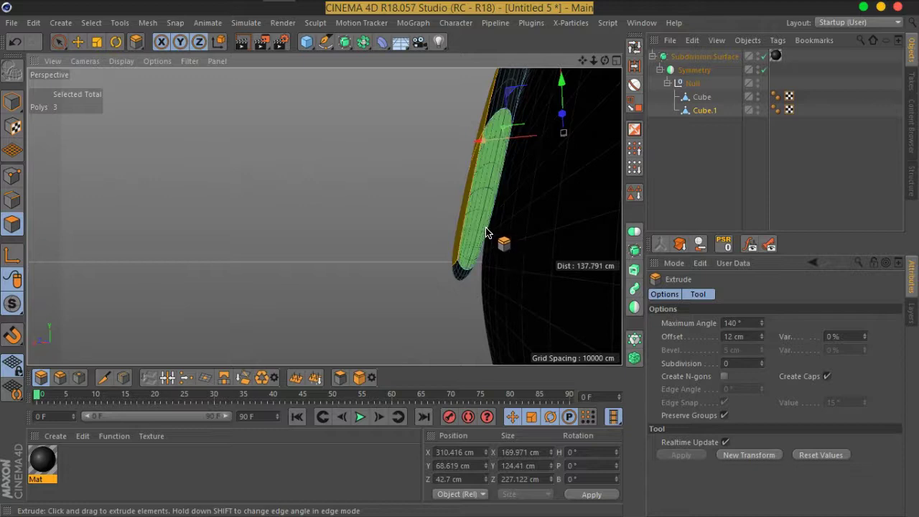
# Activate Loop/Path Cut on the Cube.1 slab to preview a loop along its thickness.
pyautogui.rightClick(488, 233)
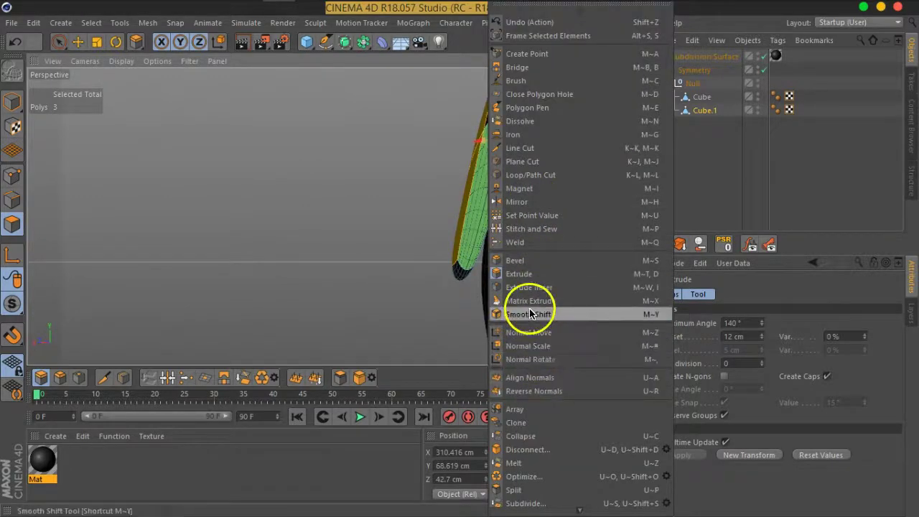
pyautogui.click(531, 175)
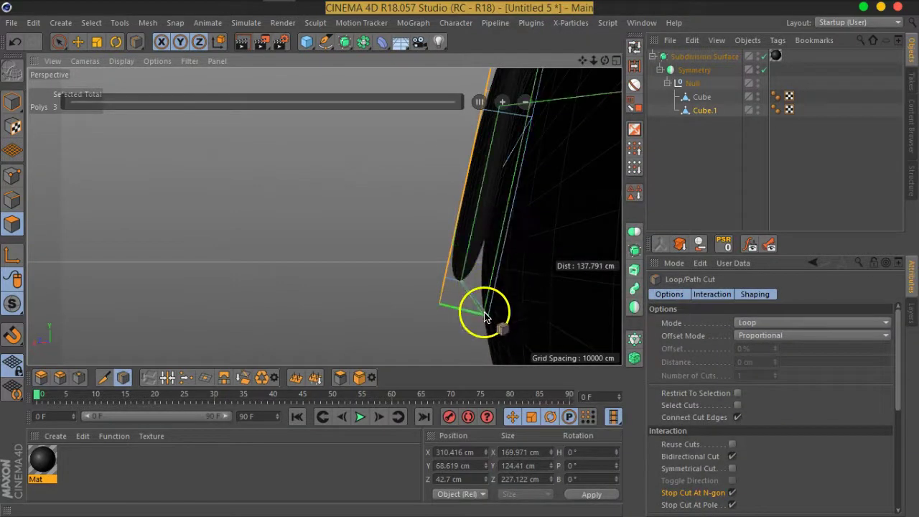
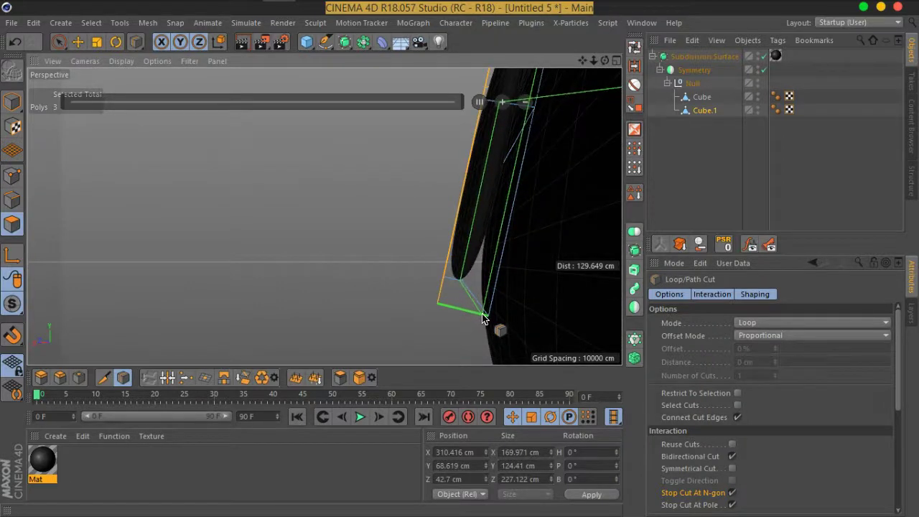
# Add three support loop cuts near the near and far edges of Cube.1.
pyautogui.click(482, 319)
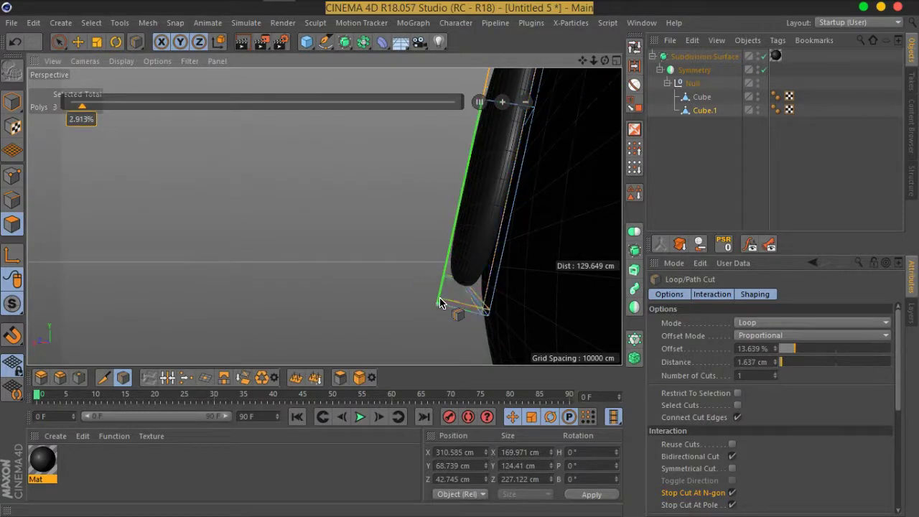
pyautogui.scroll(8, 431, 306)
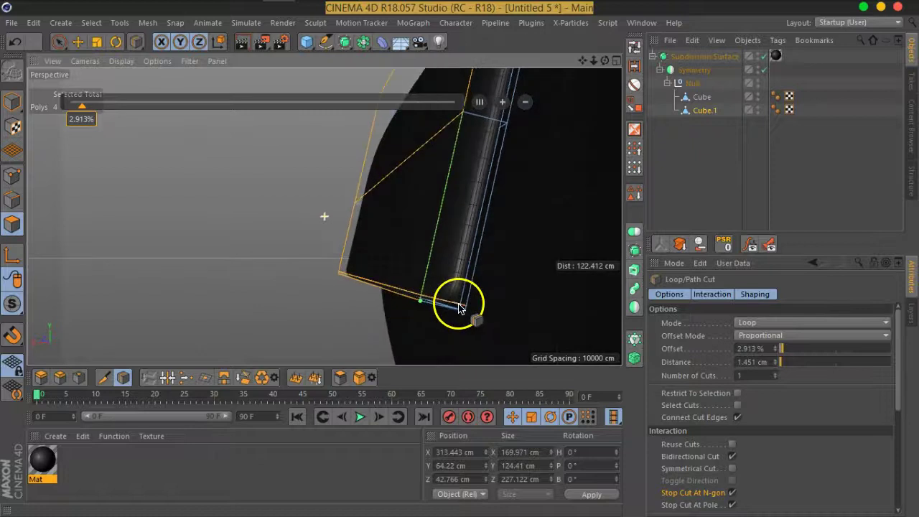
pyautogui.scroll(3, 494, 285)
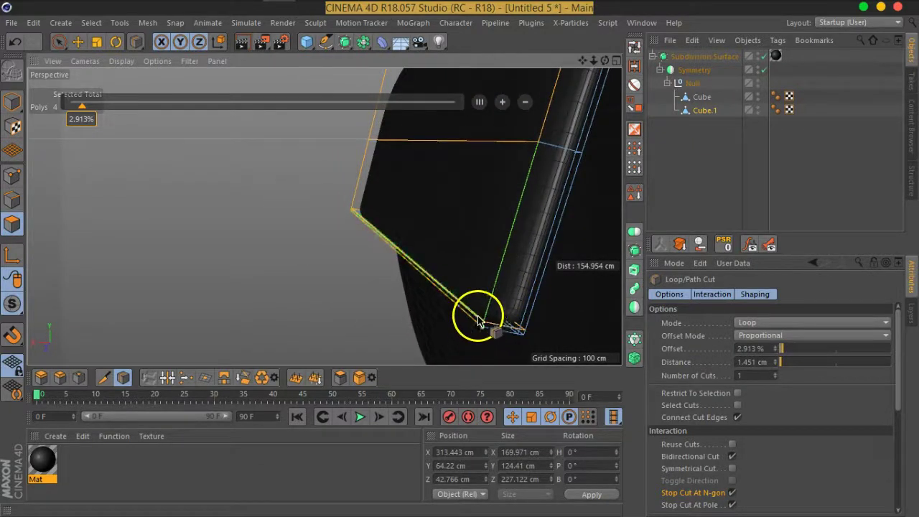
pyautogui.keyDown('alt'); pyautogui.moveTo(503, 306); pyautogui.dragTo(581, 240); pyautogui.keyUp('alt')
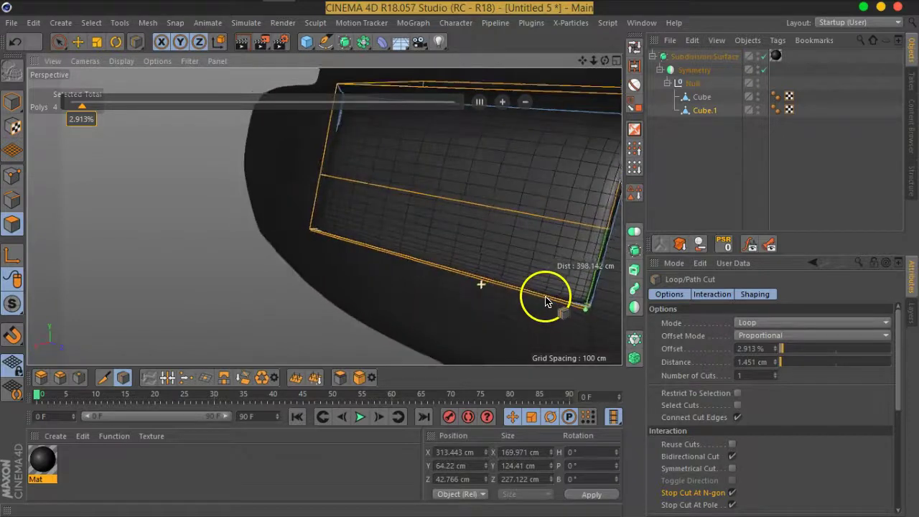
pyautogui.scroll(2, 590, 232)
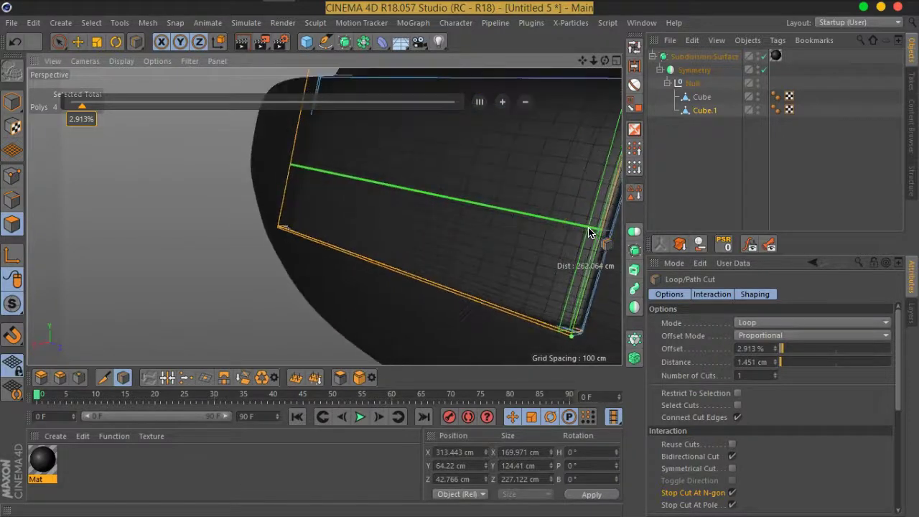
pyautogui.scroll(2, 591, 233)
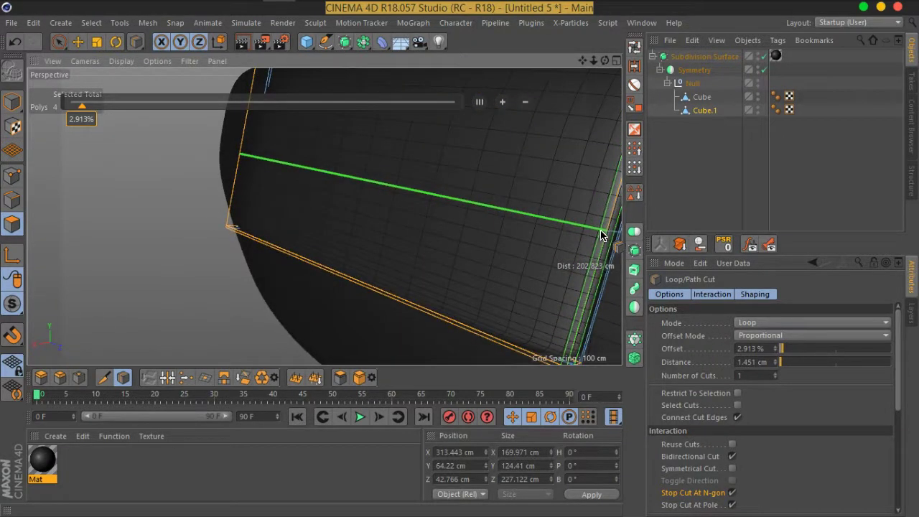
pyautogui.click(602, 234)
pyautogui.scroll(-2, 328, 242)
pyautogui.scroll(-1, 410, 240)
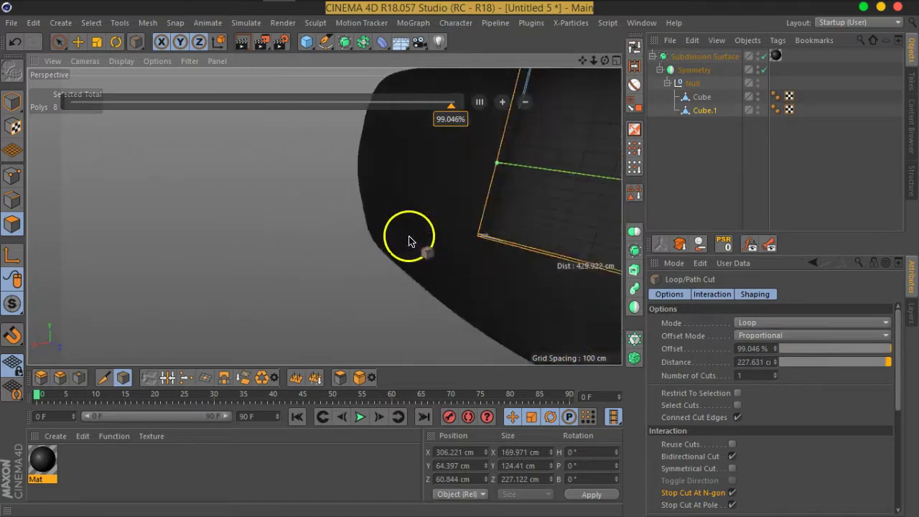
pyautogui.click(487, 235)
pyautogui.scroll(-1, 496, 231)
pyautogui.scroll(-2, 431, 237)
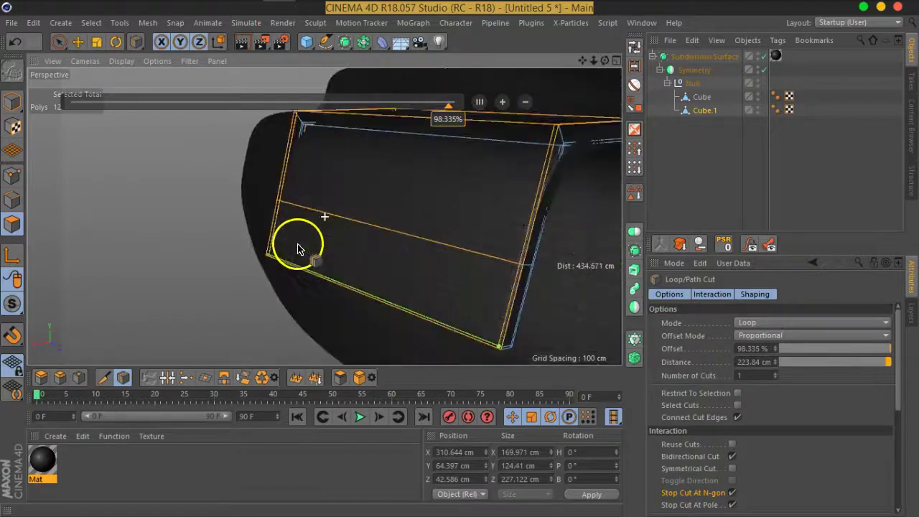
# Add two more loop cuts along Cube.1's side, then deselect to view the smoothed result.
pyautogui.moveTo(365, 235)
pyautogui.keyDown('alt'); pyautogui.mouseDown()
pyautogui.moveTo(595, 195)
pyautogui.moveTo(566, 213)
pyautogui.moveTo(281, 194)
pyautogui.moveTo(195, 199)
pyautogui.moveTo(335, 199)
pyautogui.moveTo(542, 220)
pyautogui.moveTo(603, 208)
pyautogui.moveTo(573, 237)
pyautogui.mouseUp(); pyautogui.keyUp('alt')
pyautogui.keyDown('alt'); pyautogui.moveTo(327, 181); pyautogui.dragTo(479, 222); pyautogui.keyUp('alt')
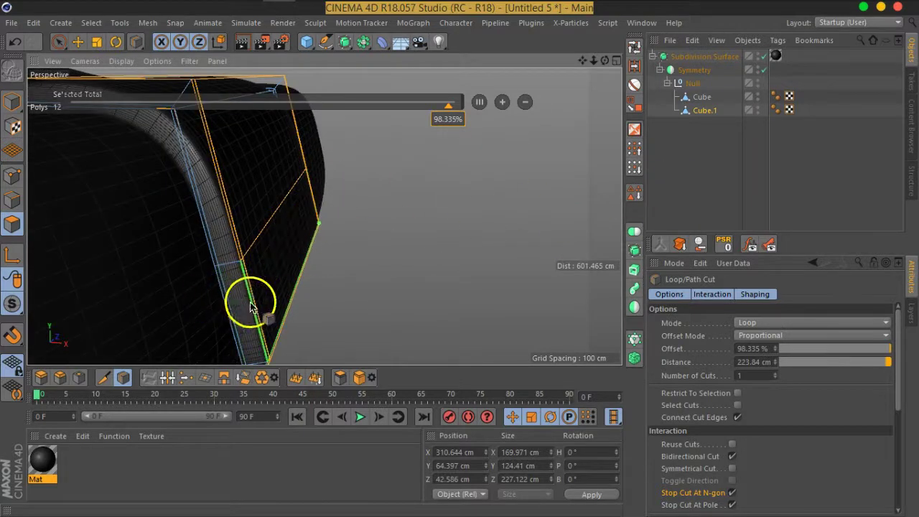
pyautogui.click(222, 194)
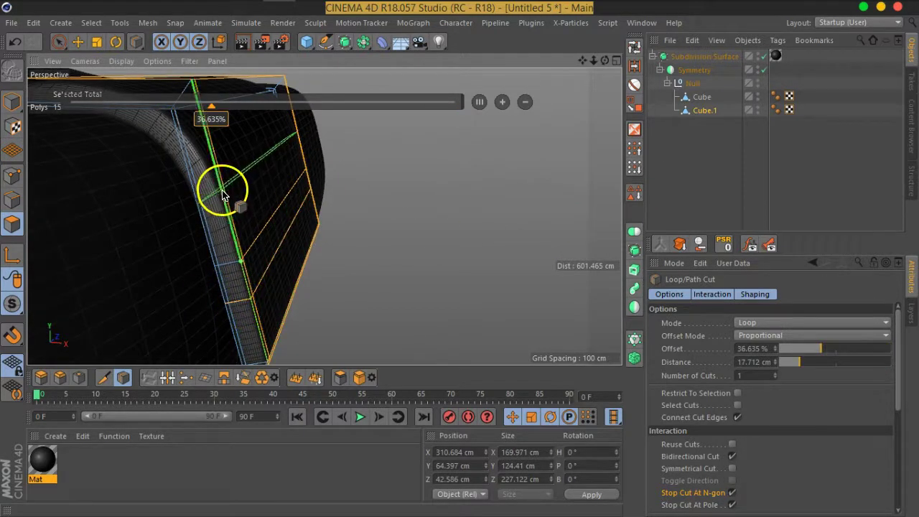
pyautogui.click(221, 194)
pyautogui.click(707, 187)
pyautogui.moveTo(219, 179)
pyautogui.keyDown('alt'); pyautogui.mouseDown()
pyautogui.moveTo(288, 261)
pyautogui.moveTo(256, 195)
pyautogui.moveTo(52, 194)
pyautogui.moveTo(156, 220)
pyautogui.moveTo(339, 185)
pyautogui.moveTo(359, 168)
pyautogui.moveTo(128, 208)
pyautogui.moveTo(76, 199)
pyautogui.moveTo(390, 175)
pyautogui.moveTo(425, 136)
pyautogui.moveTo(395, 157)
pyautogui.mouseUp(); pyautogui.keyUp('alt')
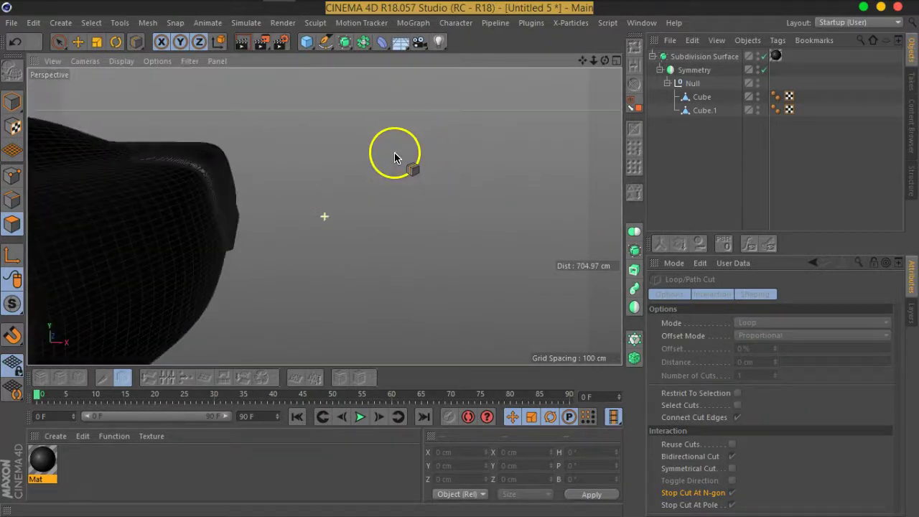
# Delete the old Cube.1 object and select Cube.
pyautogui.click(701, 112)
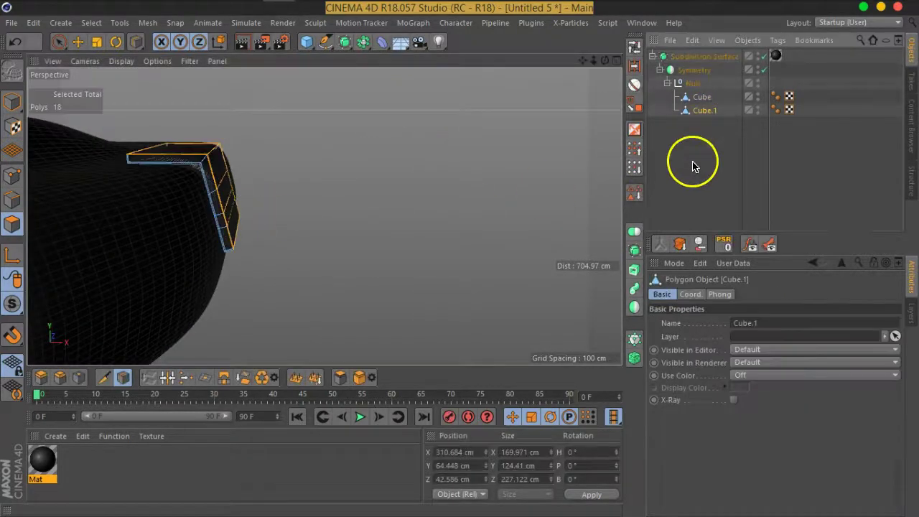
pyautogui.press('Delete')
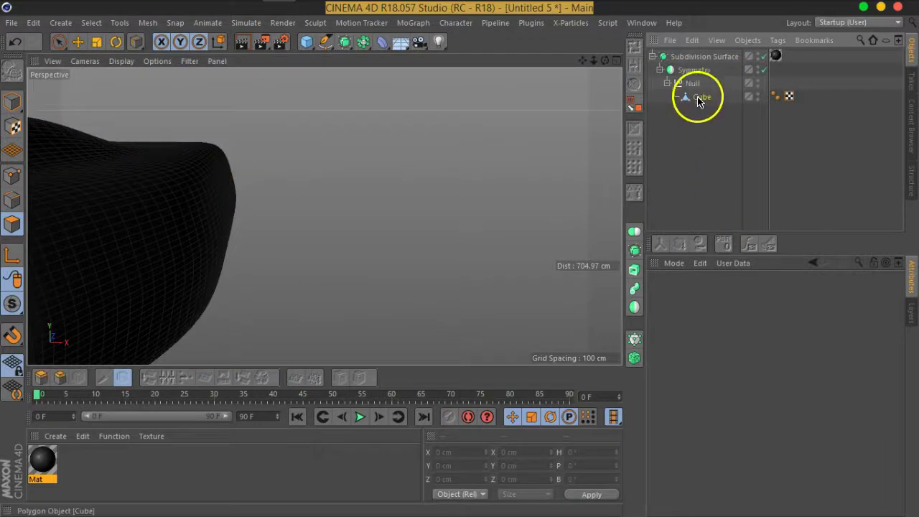
pyautogui.click(698, 100)
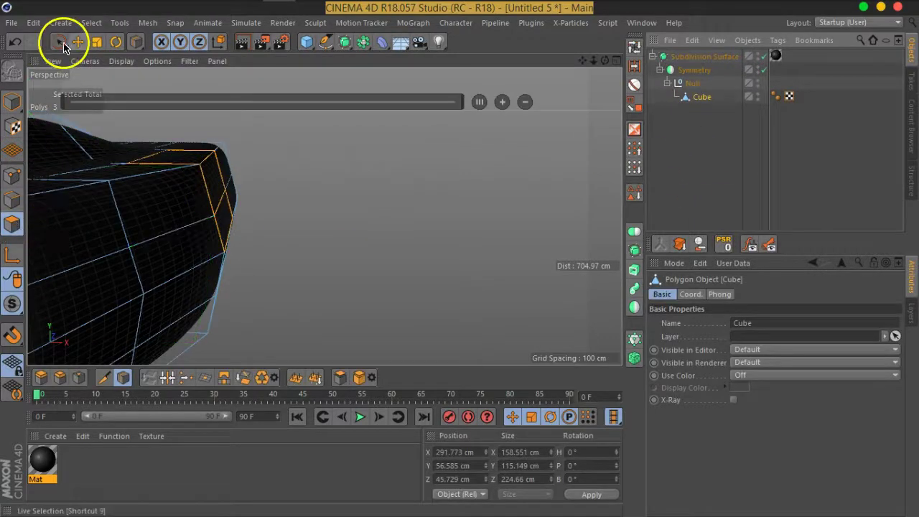
# Turn off Subdivision Surface and Live Select the two top polygons of Cube.
pyautogui.click(60, 43)
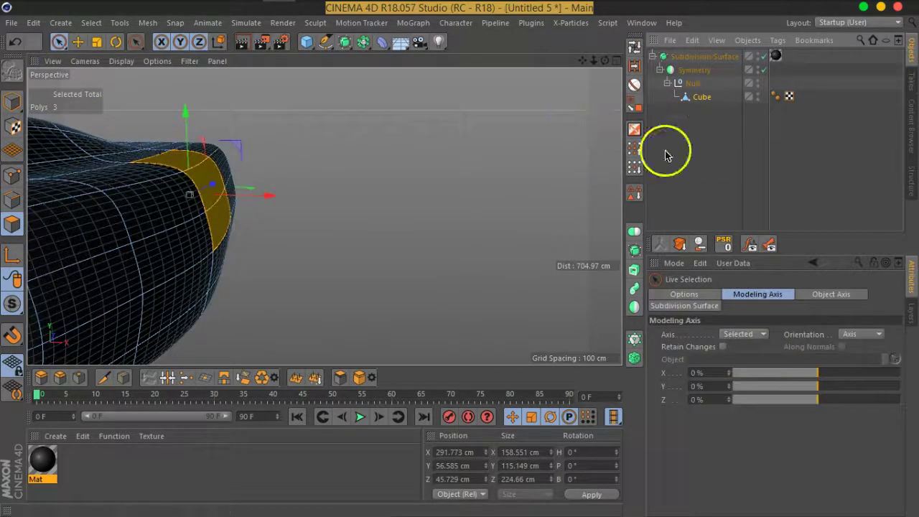
pyautogui.click(764, 57)
pyautogui.moveTo(314, 232)
pyautogui.keyDown('alt'); pyautogui.mouseDown()
pyautogui.moveTo(437, 232)
pyautogui.moveTo(278, 246)
pyautogui.moveTo(347, 255)
pyautogui.moveTo(420, 251)
pyautogui.moveTo(190, 220)
pyautogui.moveTo(462, 250)
pyautogui.moveTo(313, 242)
pyautogui.moveTo(335, 240)
pyautogui.mouseUp(); pyautogui.keyUp('alt')
pyautogui.keyDown('ctrl'); pyautogui.click(348, 255); pyautogui.keyUp('ctrl')
pyautogui.rightClick(344, 264)
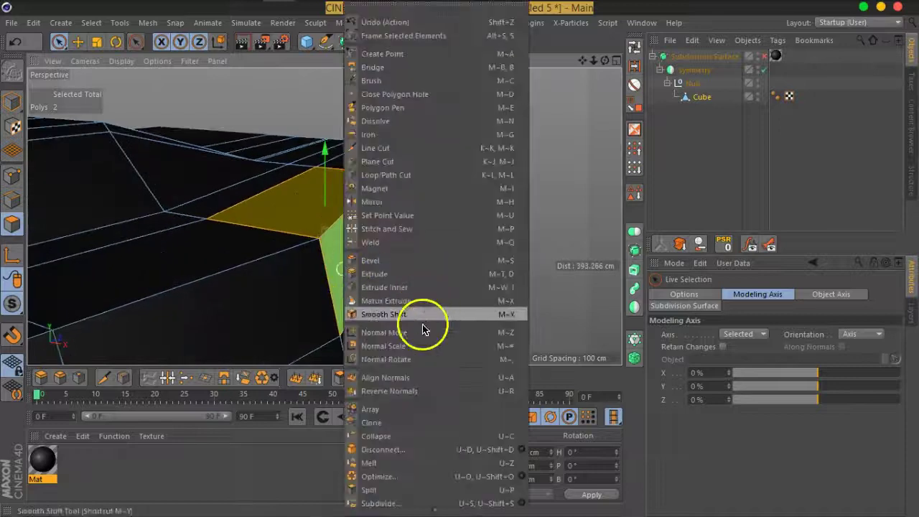
pyautogui.click(656, 199)
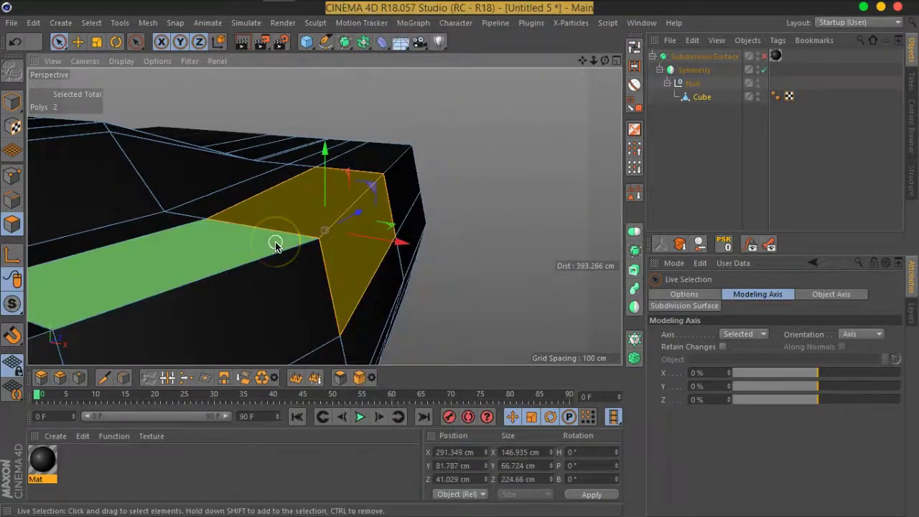
# Split the two polygons into a new Cube.1 object with U~P and select it.
pyautogui.press('u')
pyautogui.press('p')
pyautogui.click(704, 110)
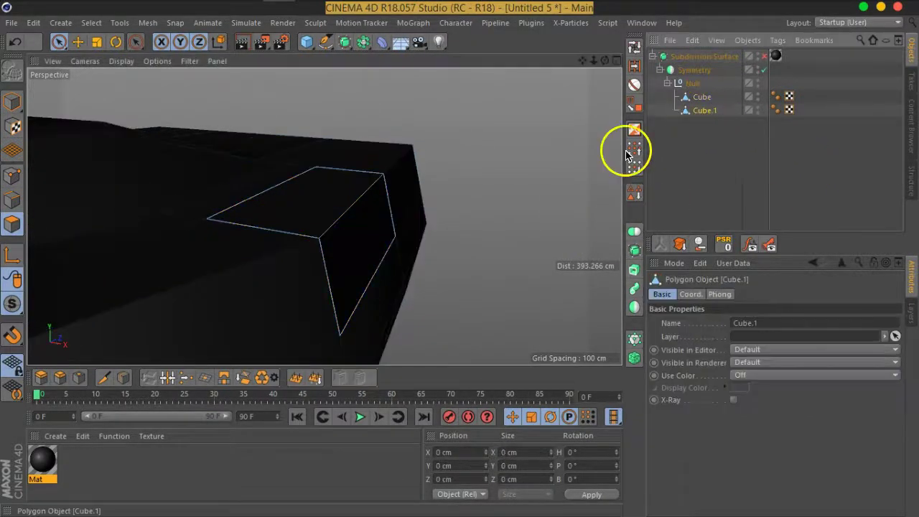
pyautogui.click(331, 206)
# Extrude Cube.1's two polygons outward by 19.7 cm.
pyautogui.rightClick(352, 231)
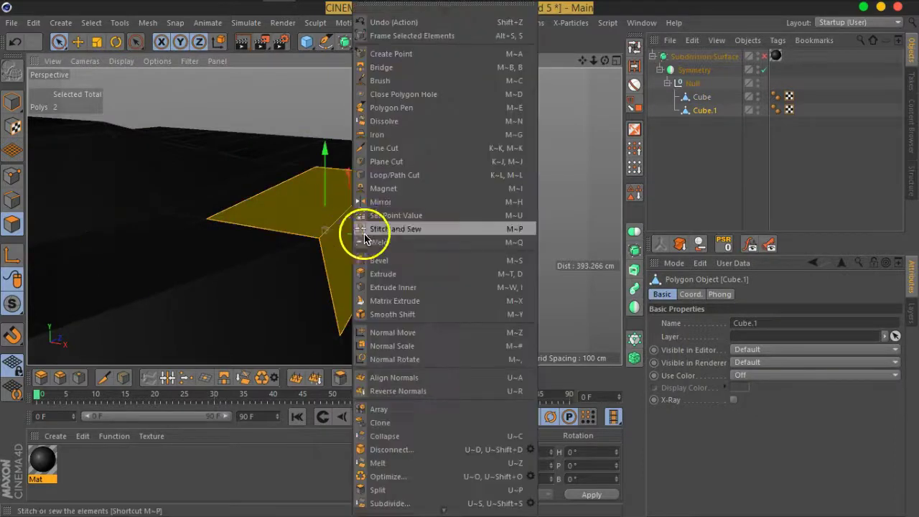
pyautogui.click(421, 287)
pyautogui.click(763, 56)
pyautogui.moveTo(478, 257)
pyautogui.mouseDown()
pyautogui.moveTo(636, 183)
pyautogui.moveTo(610, 177)
pyautogui.mouseUp()
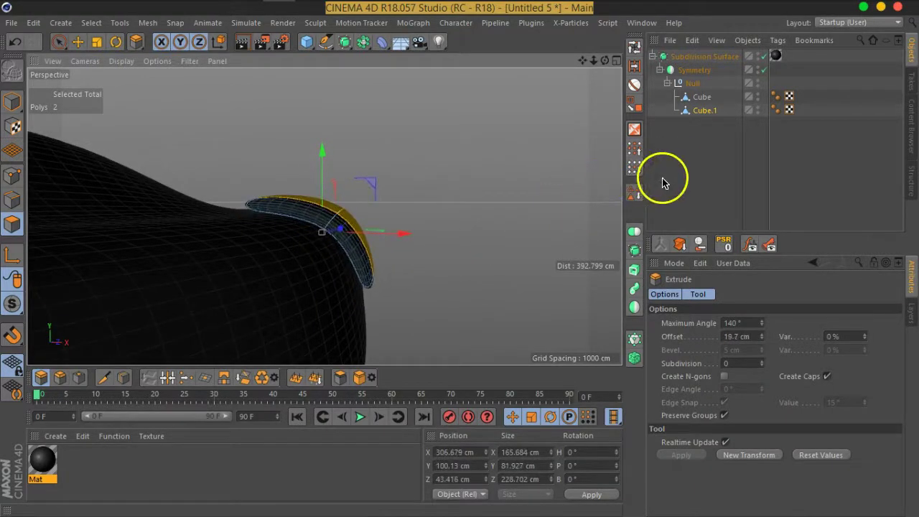
pyautogui.click(764, 56)
pyautogui.moveTo(493, 253)
pyautogui.keyDown('alt'); pyautogui.mouseDown()
pyautogui.moveTo(431, 262)
pyautogui.moveTo(349, 232)
pyautogui.moveTo(398, 207)
pyautogui.moveTo(435, 211)
pyautogui.moveTo(476, 250)
pyautogui.moveTo(474, 266)
pyautogui.moveTo(487, 269)
pyautogui.moveTo(431, 242)
pyautogui.moveTo(396, 277)
pyautogui.mouseUp(); pyautogui.keyUp('alt')
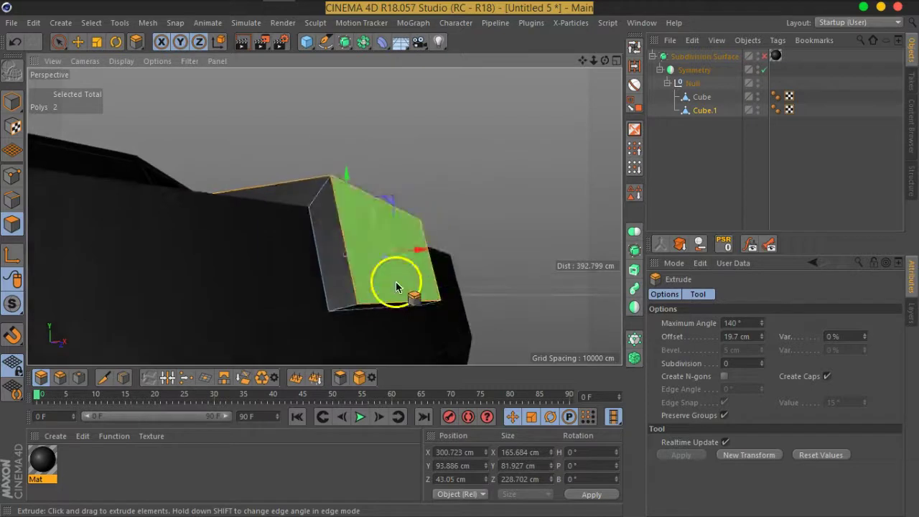
# Activate Loop/Path Cut and preview the extruded piece with subdivision on.
pyautogui.press('m')
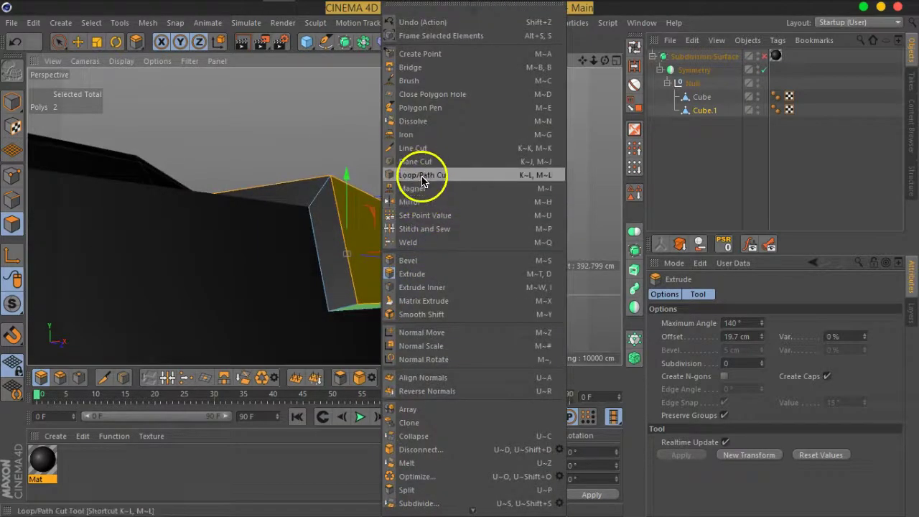
pyautogui.click(423, 181)
pyautogui.moveTo(369, 302)
pyautogui.keyDown('alt'); pyautogui.mouseDown()
pyautogui.moveTo(334, 312)
pyautogui.moveTo(324, 302)
pyautogui.moveTo(364, 295)
pyautogui.mouseUp(); pyautogui.keyUp('alt')
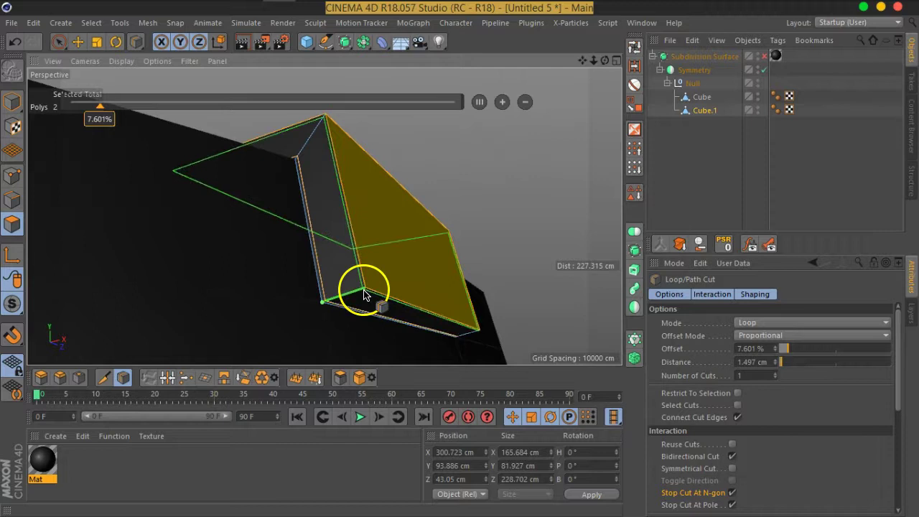
pyautogui.click(681, 209)
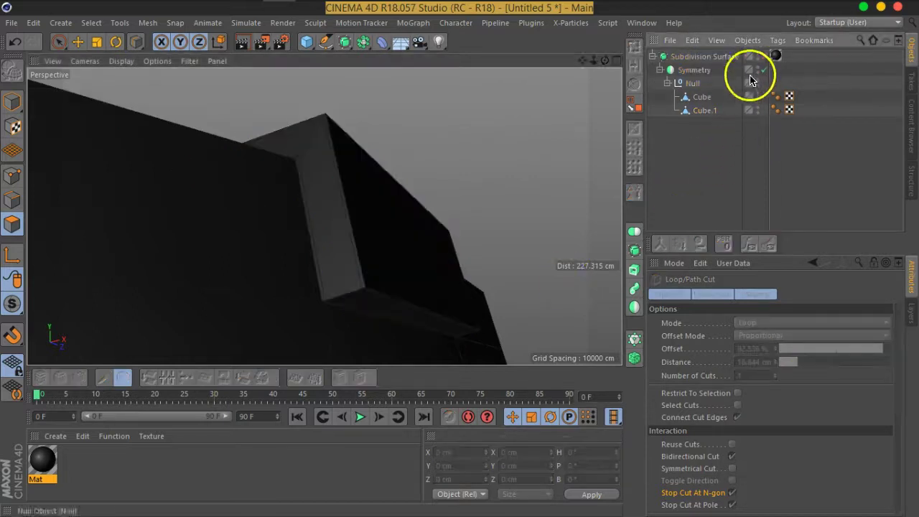
pyautogui.click(765, 57)
pyautogui.moveTo(297, 205)
pyautogui.keyDown('alt'); pyautogui.mouseDown()
pyautogui.moveTo(374, 292)
pyautogui.moveTo(82, 281)
pyautogui.moveTo(376, 261)
pyautogui.moveTo(404, 285)
pyautogui.moveTo(467, 301)
pyautogui.moveTo(352, 335)
pyautogui.moveTo(722, 203)
pyautogui.mouseUp(); pyautogui.keyUp('alt')
# Add a support loop along Cube.1's panel edge, undoing one misplaced cut.
pyautogui.click(700, 110)
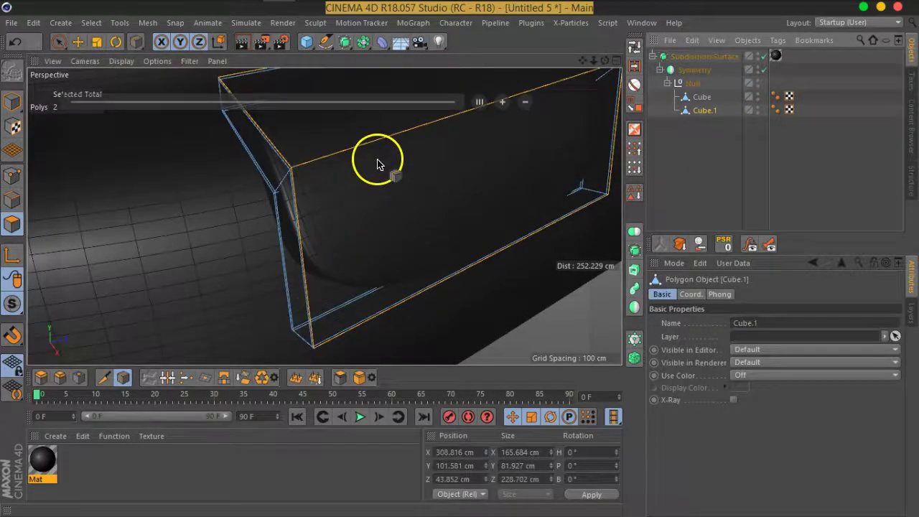
pyautogui.scroll(2, 381, 201)
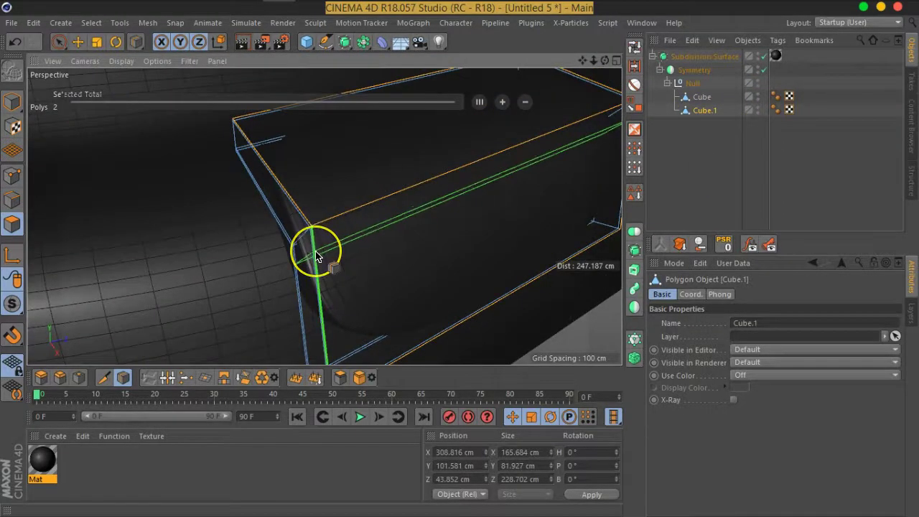
pyautogui.click(317, 257)
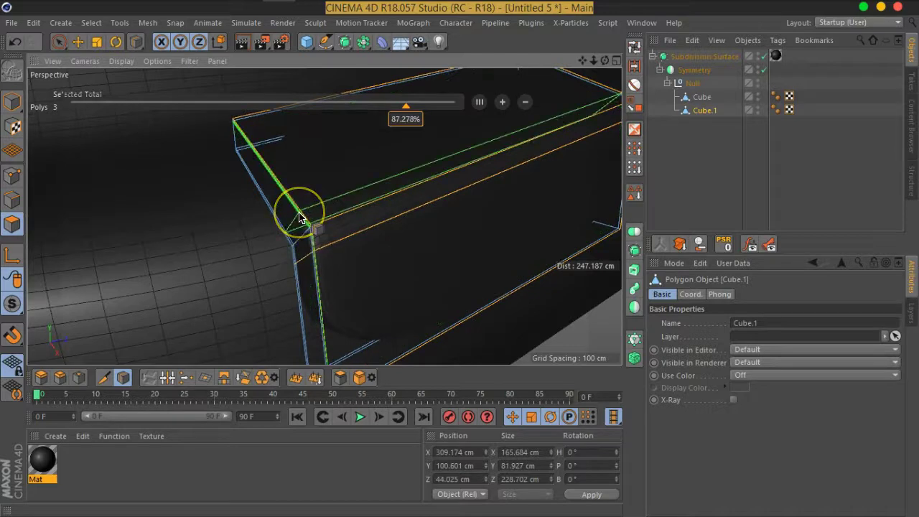
pyautogui.moveTo(288, 268)
pyautogui.keyDown('alt'); pyautogui.mouseDown()
pyautogui.moveTo(408, 172)
pyautogui.moveTo(460, 182)
pyautogui.mouseUp(); pyautogui.keyUp('alt')
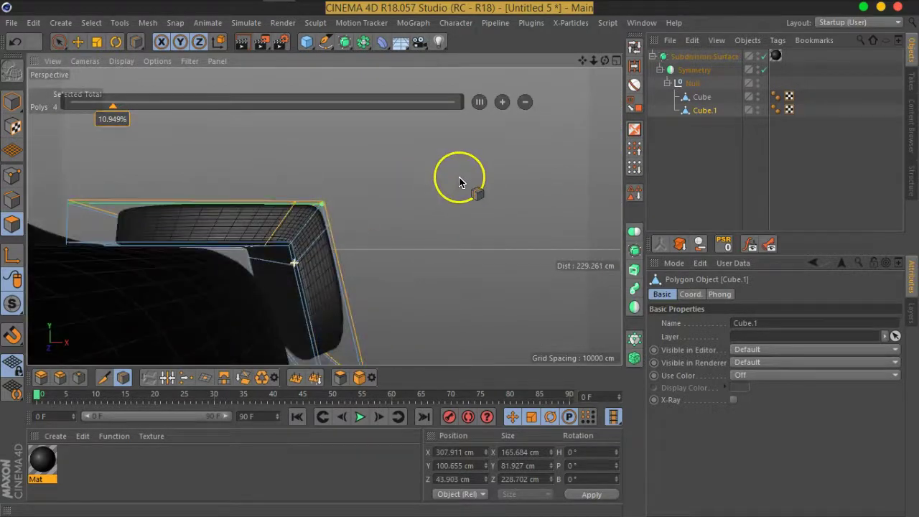
pyautogui.hotkey('ctrl', 'z')
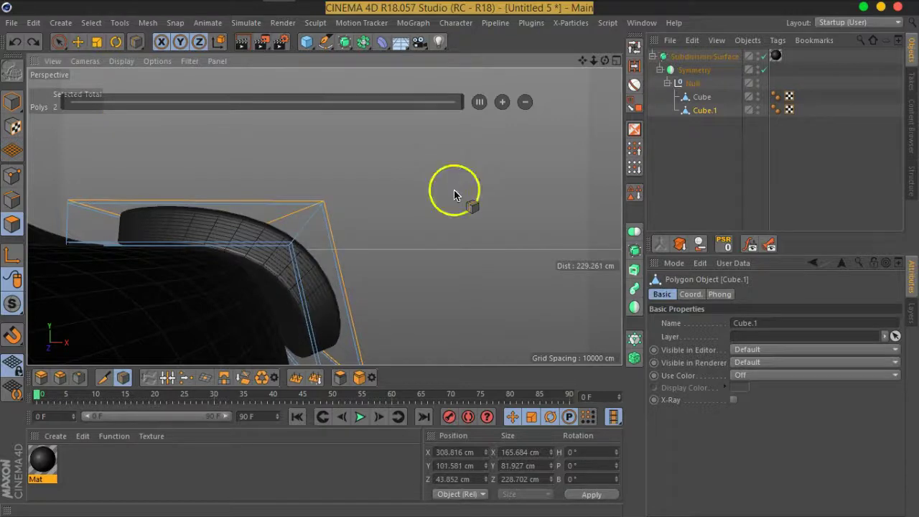
pyautogui.moveTo(375, 326)
pyautogui.keyDown('alt'); pyautogui.mouseDown()
pyautogui.moveTo(374, 293)
pyautogui.moveTo(339, 328)
pyautogui.moveTo(372, 342)
pyautogui.moveTo(380, 305)
pyautogui.moveTo(437, 267)
pyautogui.moveTo(403, 281)
pyautogui.moveTo(351, 185)
pyautogui.moveTo(461, 273)
pyautogui.moveTo(334, 261)
pyautogui.moveTo(291, 235)
pyautogui.mouseUp(); pyautogui.keyUp('alt')
pyautogui.click(287, 235)
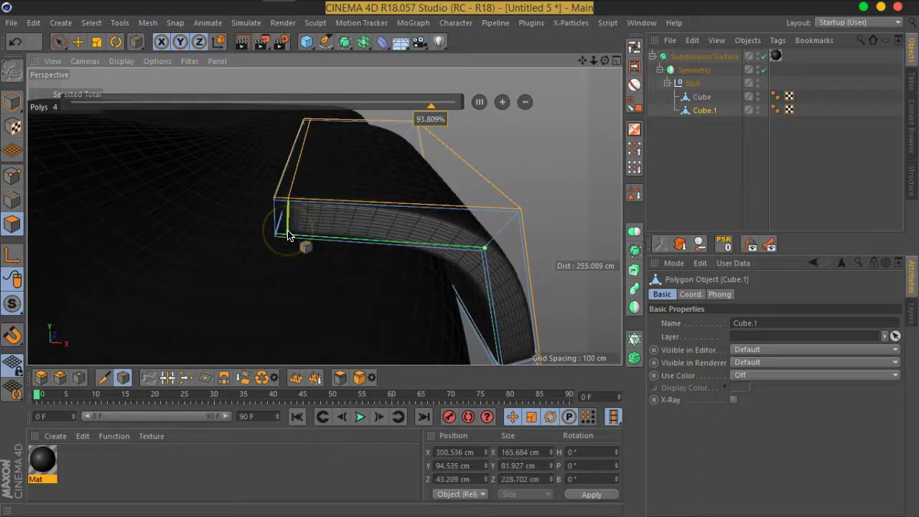
pyautogui.click(684, 170)
pyautogui.moveTo(405, 230)
pyautogui.keyDown('alt'); pyautogui.mouseDown()
pyautogui.moveTo(462, 294)
pyautogui.moveTo(351, 253)
pyautogui.moveTo(123, 254)
pyautogui.moveTo(263, 257)
pyautogui.moveTo(641, 63)
pyautogui.mouseUp(); pyautogui.keyUp('alt')
pyautogui.click(763, 56)
pyautogui.moveTo(571, 199)
pyautogui.keyDown('alt'); pyautogui.mouseDown()
pyautogui.moveTo(345, 220)
pyautogui.moveTo(390, 225)
pyautogui.moveTo(321, 248)
pyautogui.moveTo(677, 151)
pyautogui.mouseUp(); pyautogui.keyUp('alt')
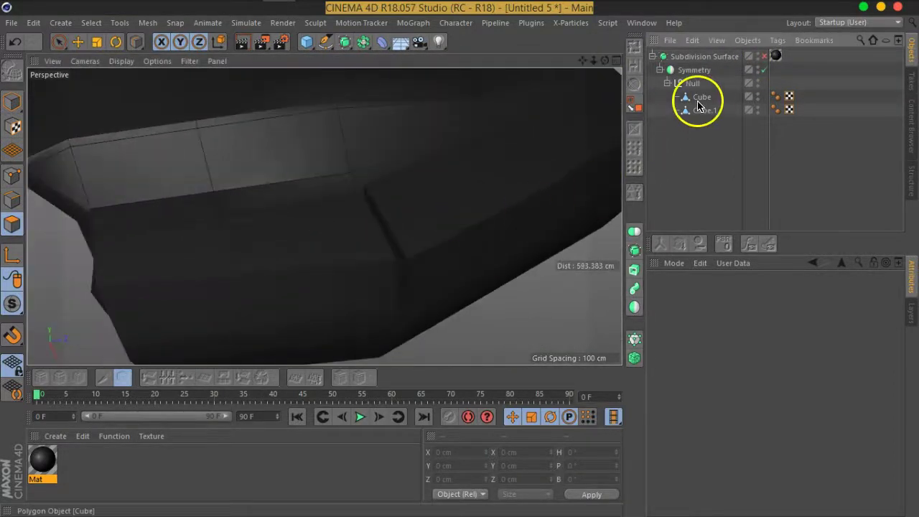
# Select the top face of Cube's side block and Extrude Inner it about 10 cm.
pyautogui.click(701, 98)
pyautogui.click(59, 41)
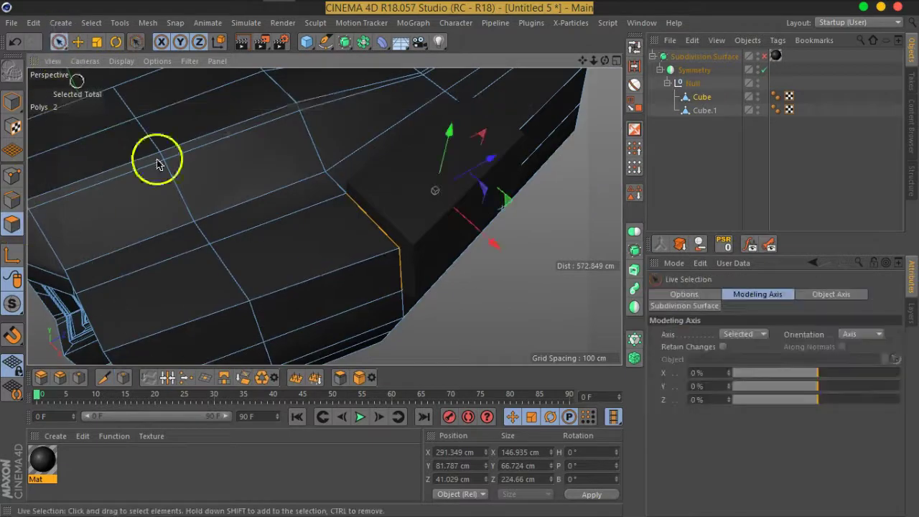
pyautogui.click(286, 248)
pyautogui.moveTo(285, 249)
pyautogui.keyDown('alt'); pyautogui.mouseDown()
pyautogui.moveTo(342, 268)
pyautogui.moveTo(335, 232)
pyautogui.mouseUp(); pyautogui.keyUp('alt')
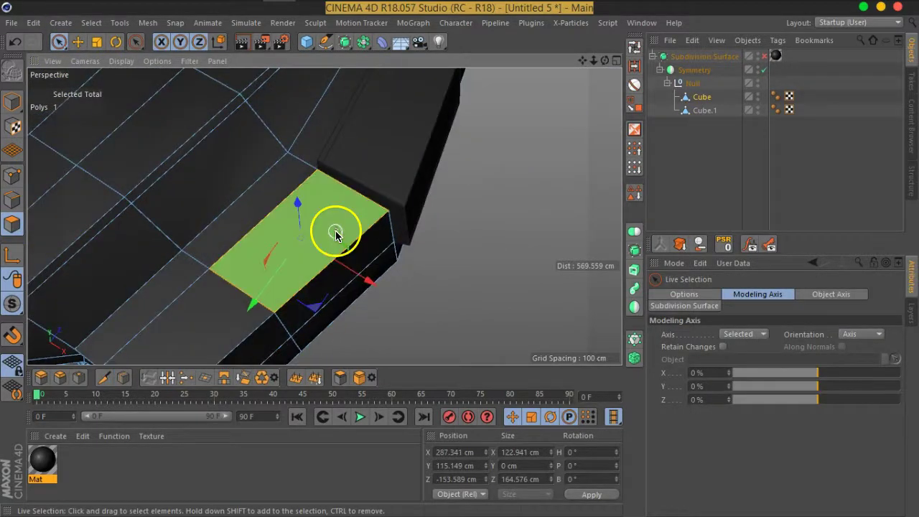
pyautogui.rightClick(335, 232)
pyautogui.click(410, 294)
pyautogui.moveTo(500, 294); pyautogui.dragTo(459, 294)
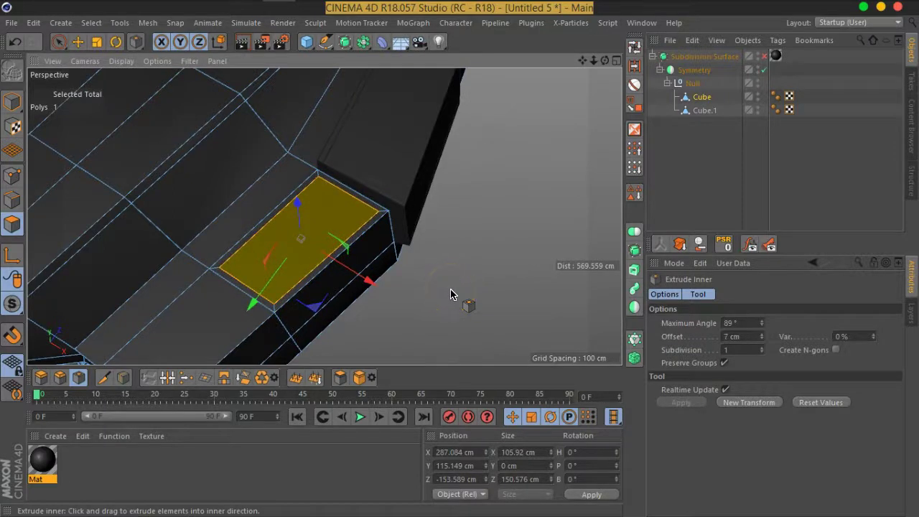
pyautogui.moveTo(483, 296); pyautogui.dragTo(431, 298)
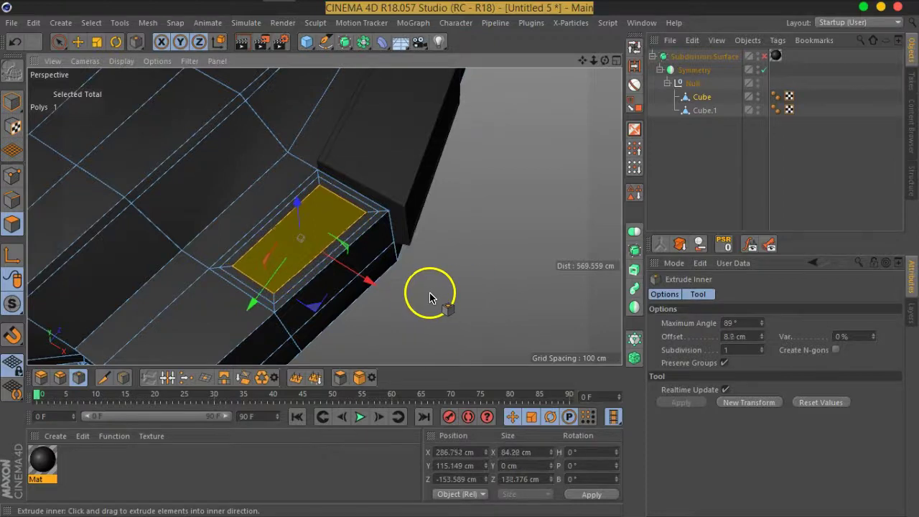
# Scale the inner face down to about 84% using Axis orientation.
pyautogui.click(97, 41)
pyautogui.keyDown('alt'); pyautogui.moveTo(294, 242); pyautogui.dragTo(238, 271); pyautogui.keyUp('alt')
pyautogui.click(866, 324)
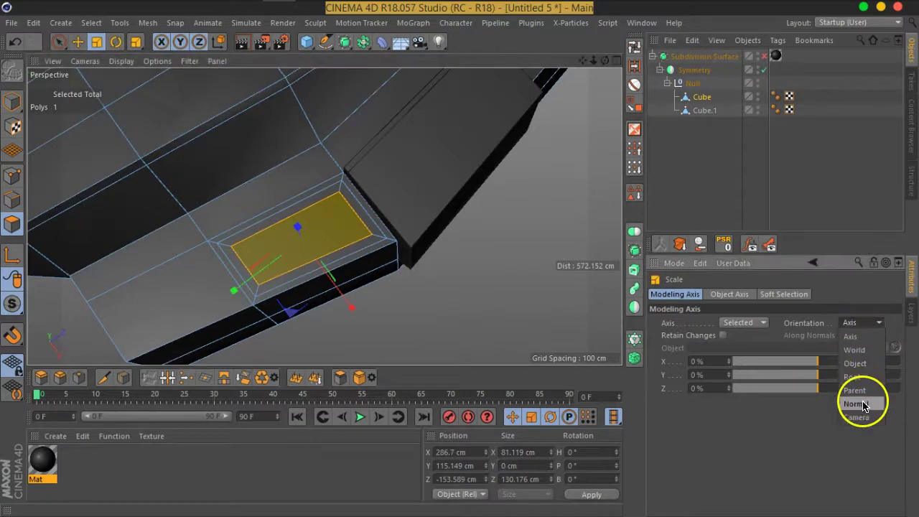
pyautogui.click(864, 405)
pyautogui.moveTo(423, 283)
pyautogui.keyDown('alt'); pyautogui.mouseDown()
pyautogui.moveTo(338, 225)
pyautogui.moveTo(489, 134)
pyautogui.moveTo(477, 189)
pyautogui.mouseUp(); pyautogui.keyUp('alt')
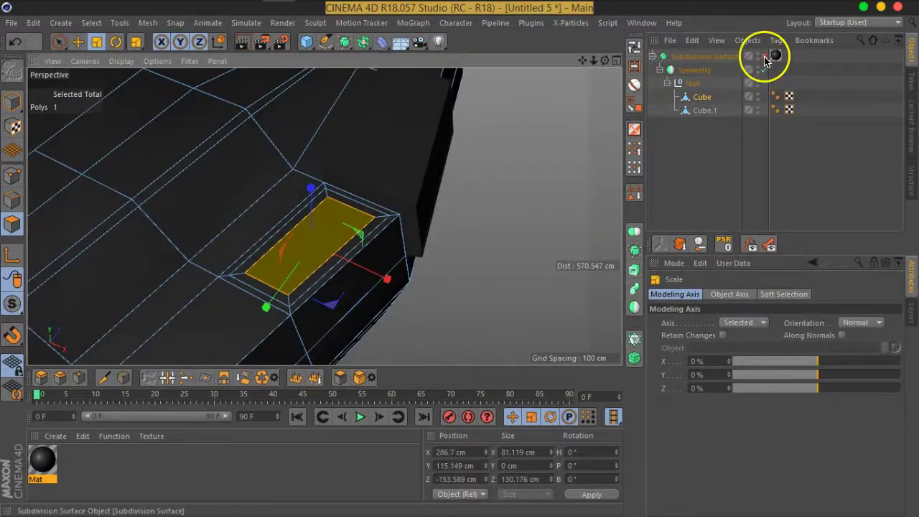
pyautogui.click(765, 57)
pyautogui.click(766, 57)
pyautogui.scroll(2, 232, 318)
pyautogui.moveTo(225, 339)
pyautogui.keyDown('alt'); pyautogui.mouseDown()
pyautogui.moveTo(375, 277)
pyautogui.moveTo(273, 328)
pyautogui.moveTo(216, 339)
pyautogui.moveTo(35, 278)
pyautogui.moveTo(33, 237)
pyautogui.moveTo(273, 328)
pyautogui.moveTo(258, 338)
pyautogui.moveTo(199, 318)
pyautogui.mouseUp(); pyautogui.keyUp('alt')
pyautogui.moveTo(268, 324); pyautogui.dragTo(280, 323)
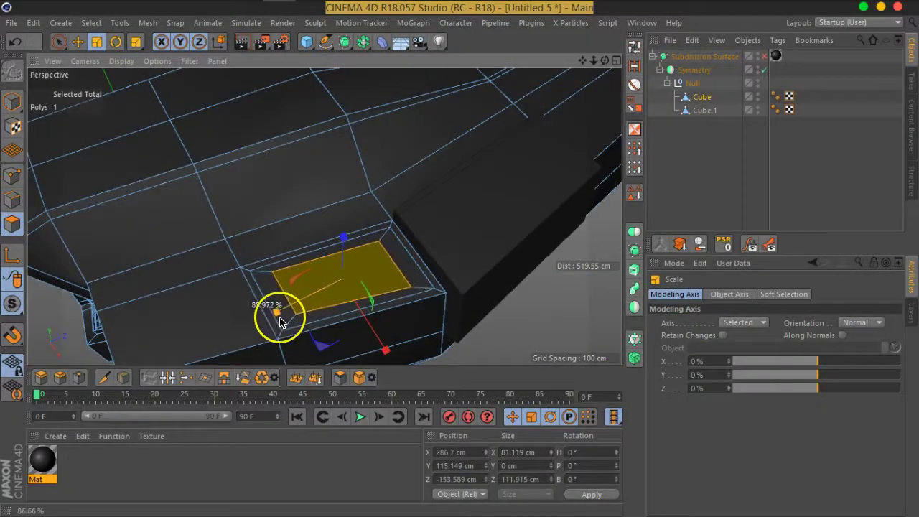
pyautogui.hotkey('ctrl', 'z')
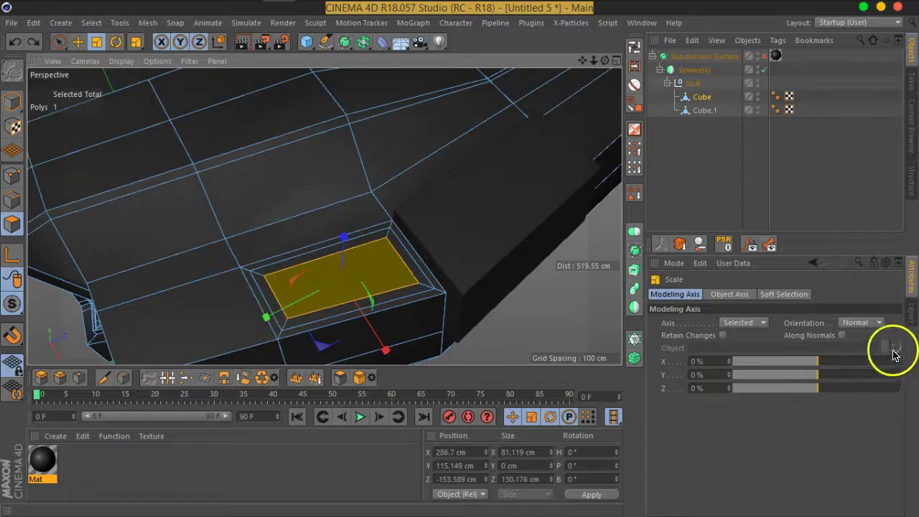
pyautogui.click(859, 323)
pyautogui.click(855, 337)
pyautogui.moveTo(270, 320); pyautogui.dragTo(285, 317)
pyautogui.keyDown('alt'); pyautogui.moveTo(333, 263); pyautogui.dragTo(308, 271); pyautogui.keyUp('alt')
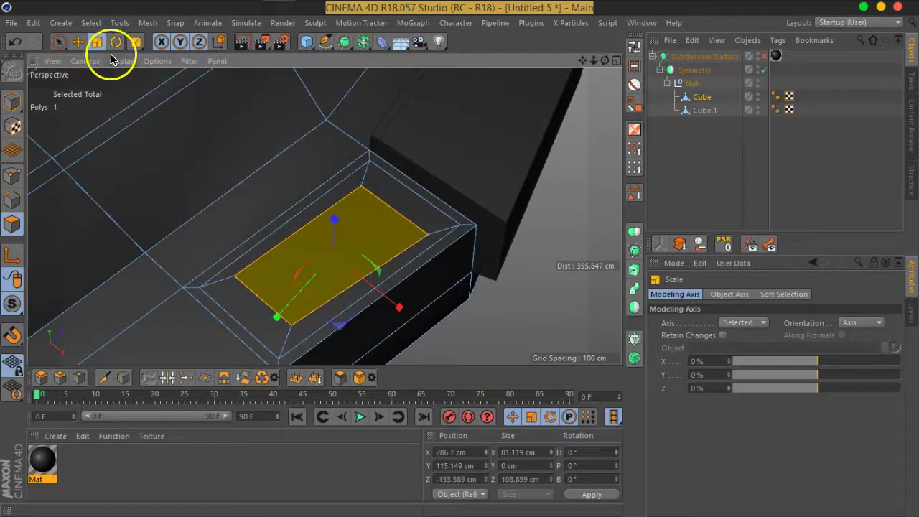
# Rotate the inner face 20 degrees and preview it with subdivision smoothing.
pyautogui.click(116, 42)
pyautogui.moveTo(273, 207)
pyautogui.keyDown('alt'); pyautogui.mouseDown()
pyautogui.moveTo(380, 226)
pyautogui.moveTo(387, 175)
pyautogui.moveTo(462, 154)
pyautogui.moveTo(427, 211)
pyautogui.mouseUp(); pyautogui.keyUp('alt')
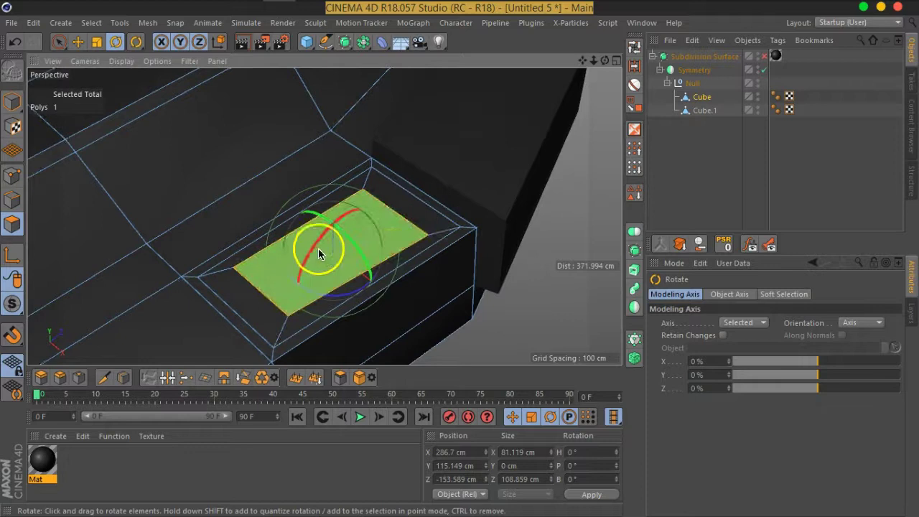
pyautogui.moveTo(316, 248); pyautogui.dragTo(308, 262)
pyautogui.moveTo(364, 308)
pyautogui.keyDown('alt'); pyautogui.mouseDown()
pyautogui.moveTo(345, 283)
pyautogui.moveTo(281, 252)
pyautogui.moveTo(390, 215)
pyautogui.moveTo(579, 225)
pyautogui.moveTo(554, 252)
pyautogui.mouseUp(); pyautogui.keyUp('alt')
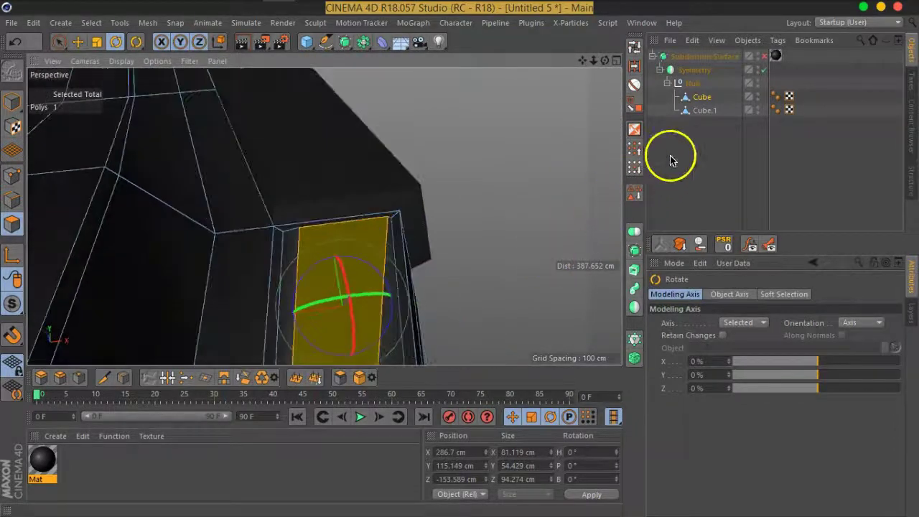
pyautogui.click(764, 56)
pyautogui.moveTo(464, 240)
pyautogui.keyDown('alt'); pyautogui.mouseDown()
pyautogui.moveTo(404, 247)
pyautogui.moveTo(351, 280)
pyautogui.moveTo(207, 241)
pyautogui.moveTo(211, 213)
pyautogui.moveTo(245, 211)
pyautogui.moveTo(324, 249)
pyautogui.moveTo(283, 248)
pyautogui.mouseUp(); pyautogui.keyUp('alt')
pyautogui.scroll(5, 284, 248)
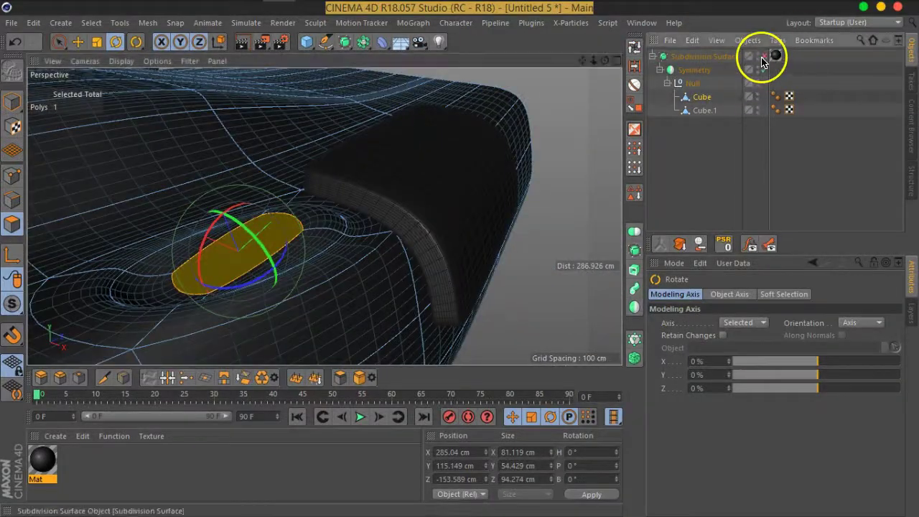
pyautogui.click(764, 56)
pyautogui.moveTo(253, 187)
pyautogui.keyDown('alt'); pyautogui.mouseDown()
pyautogui.moveTo(324, 247)
pyautogui.moveTo(413, 154)
pyautogui.moveTo(364, 193)
pyautogui.mouseUp(); pyautogui.keyUp('alt')
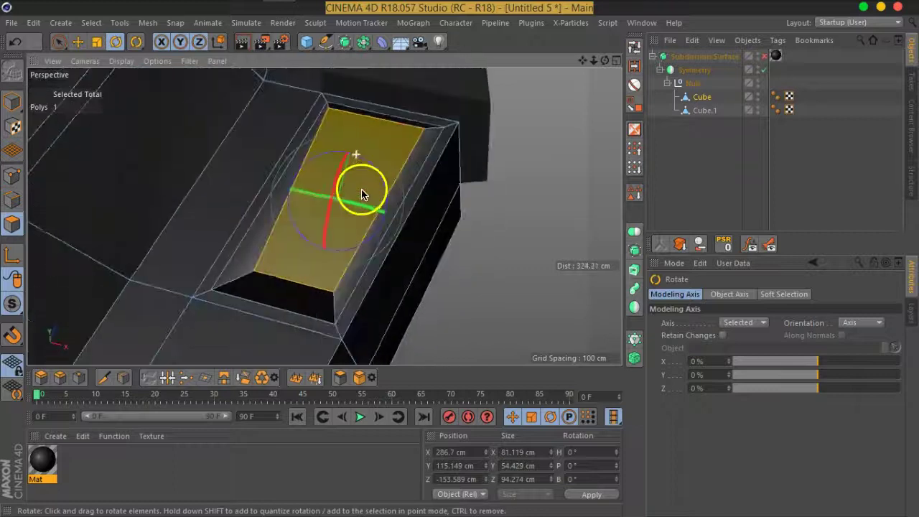
# Inset the twisted inner face again with Extrude Inner.
pyautogui.rightClick(360, 178)
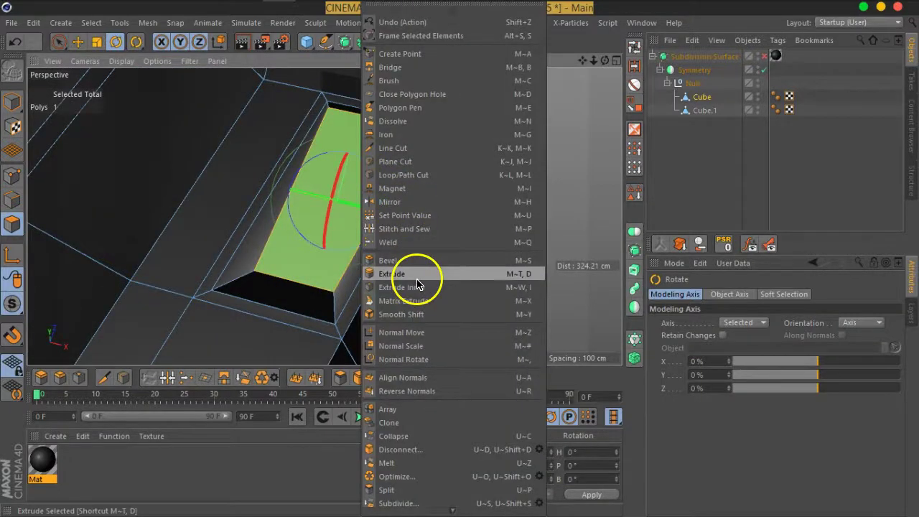
pyautogui.click(413, 275)
pyautogui.moveTo(342, 227)
pyautogui.mouseDown()
pyautogui.moveTo(273, 260)
pyautogui.moveTo(370, 211)
pyautogui.moveTo(273, 196)
pyautogui.moveTo(226, 156)
pyautogui.moveTo(230, 190)
pyautogui.mouseUp()
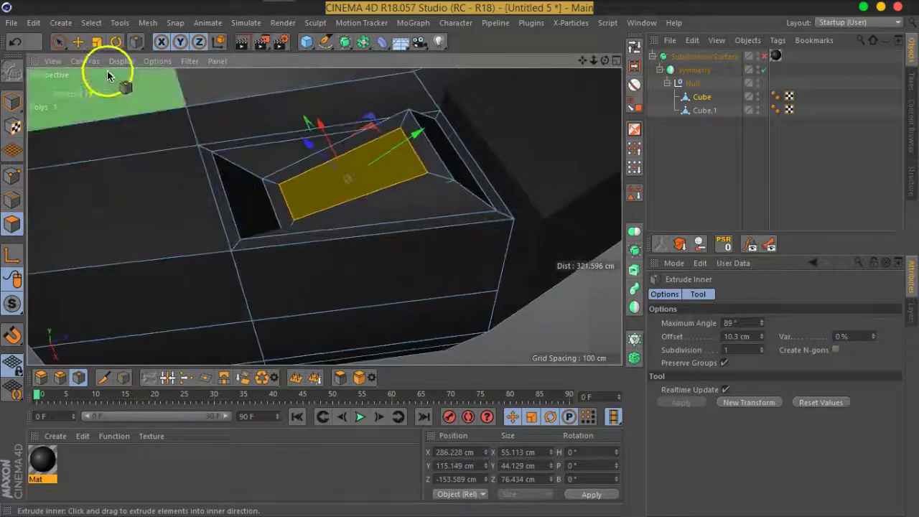
# Scale the new inner face to about 71% and rotate it about 8 degrees.
pyautogui.click(97, 42)
pyautogui.keyDown('alt'); pyautogui.moveTo(295, 148); pyautogui.dragTo(464, 197); pyautogui.keyUp('alt')
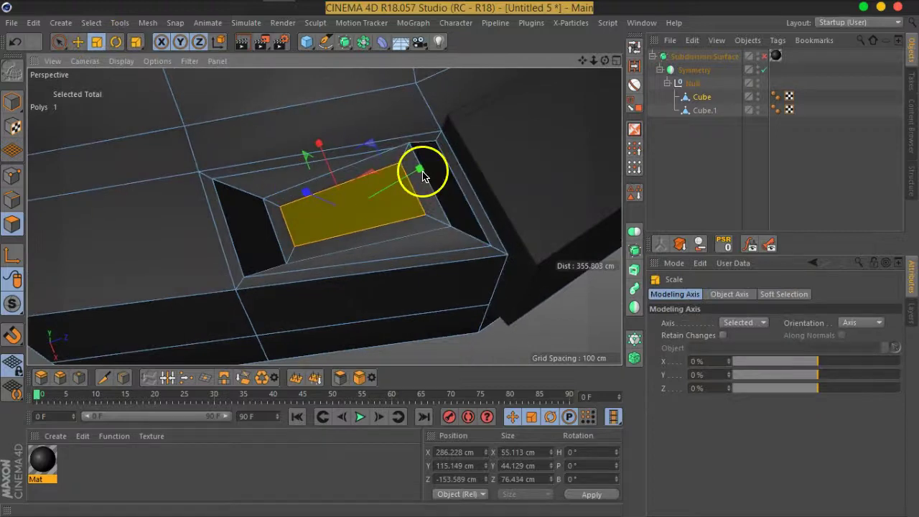
pyautogui.click(861, 327)
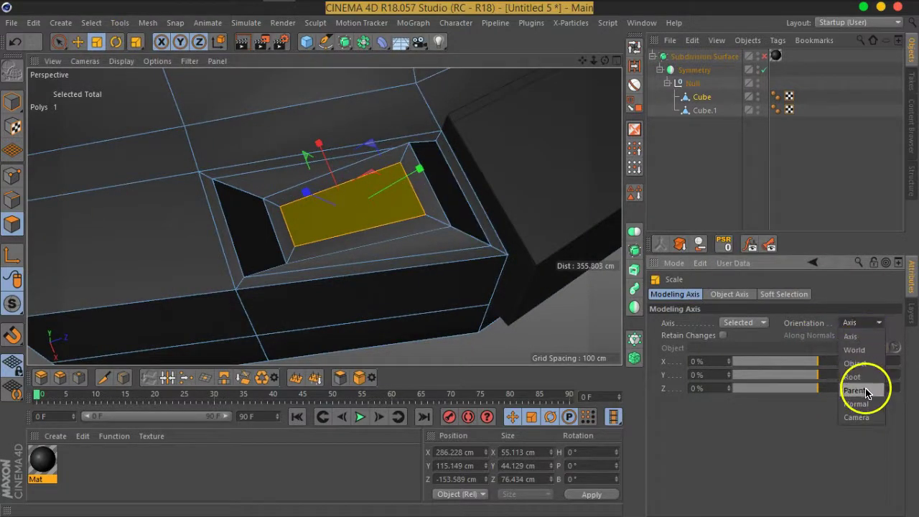
pyautogui.moveTo(420, 171)
pyautogui.mouseDown()
pyautogui.moveTo(401, 188)
pyautogui.moveTo(437, 198)
pyautogui.mouseUp()
pyautogui.click(115, 43)
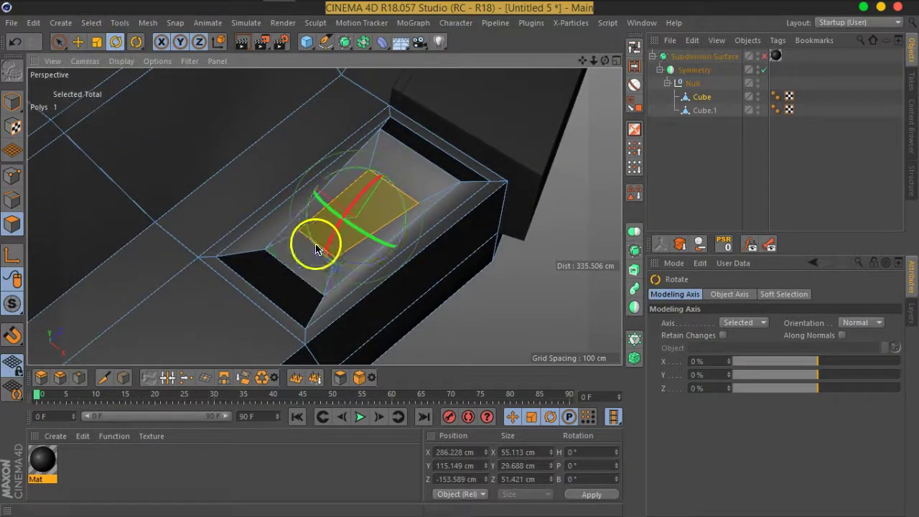
pyautogui.moveTo(373, 268)
pyautogui.mouseDown()
pyautogui.moveTo(414, 263)
pyautogui.moveTo(344, 214)
pyautogui.moveTo(421, 226)
pyautogui.mouseUp()
# Select the four innermost points and round them with the Points to Circle user script.
pyautogui.click(13, 175)
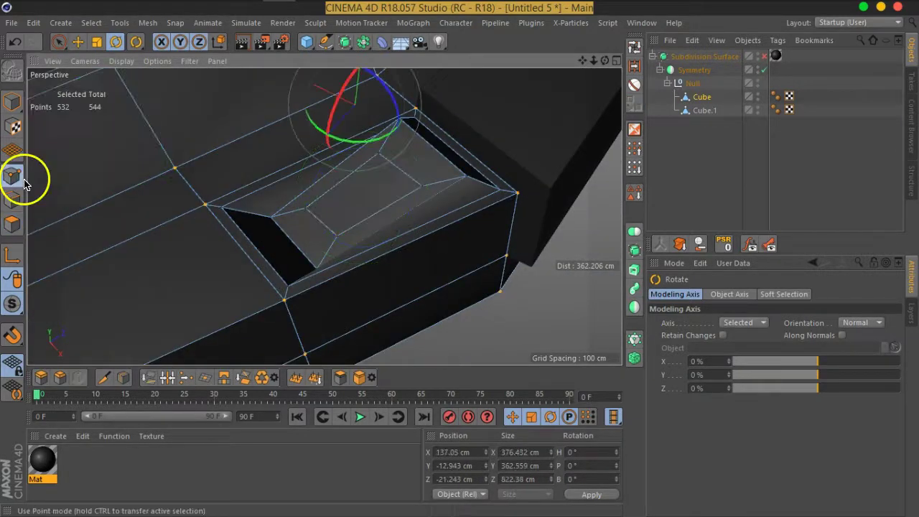
pyautogui.click(419, 188)
pyautogui.keyDown('shift'); pyautogui.click(372, 169); pyautogui.keyUp('shift')
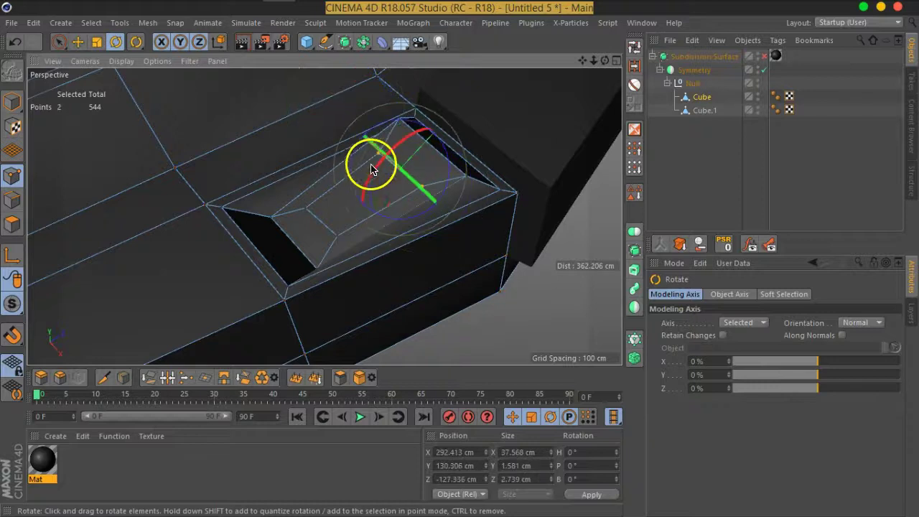
pyautogui.keyDown('shift'); pyautogui.click(306, 210); pyautogui.keyUp('shift')
pyautogui.keyDown('shift'); pyautogui.click(337, 236); pyautogui.keyUp('shift')
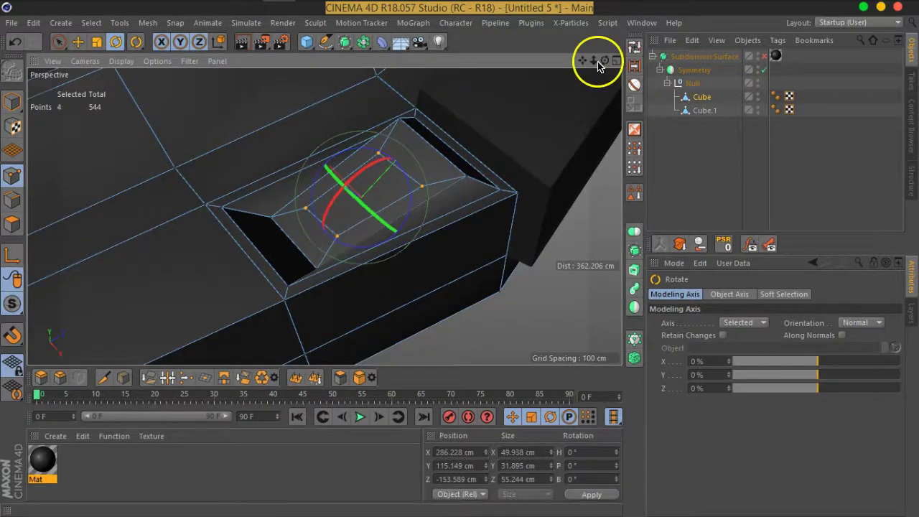
pyautogui.click(610, 23)
pyautogui.moveTo(632, 43)
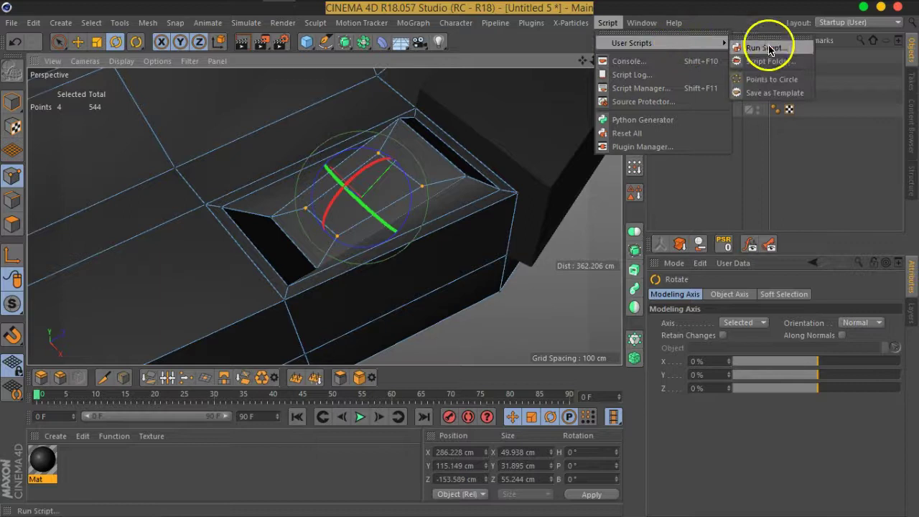
pyautogui.click(794, 80)
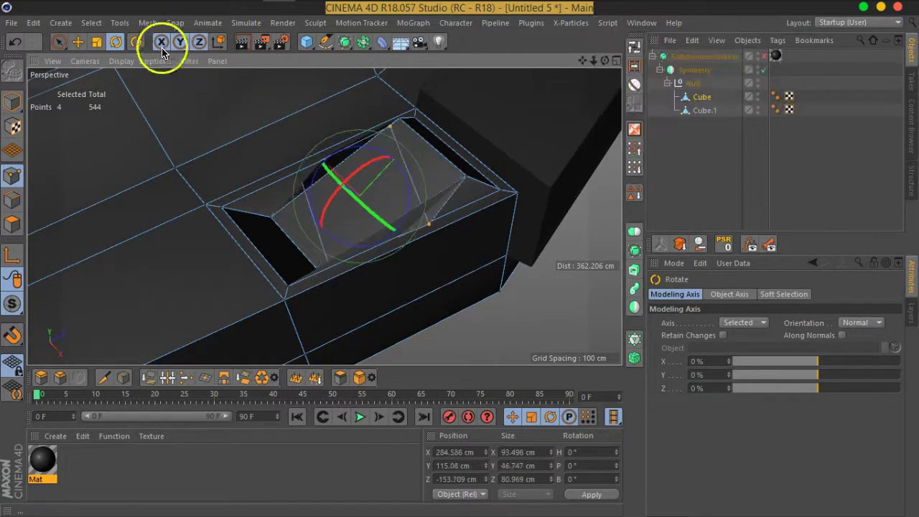
# Scale the circled points to about 45% and rotate the centre polygon about 19 degrees.
pyautogui.click(99, 45)
pyautogui.moveTo(579, 353)
pyautogui.mouseDown()
pyautogui.moveTo(540, 308)
pyautogui.moveTo(223, 306)
pyautogui.mouseUp()
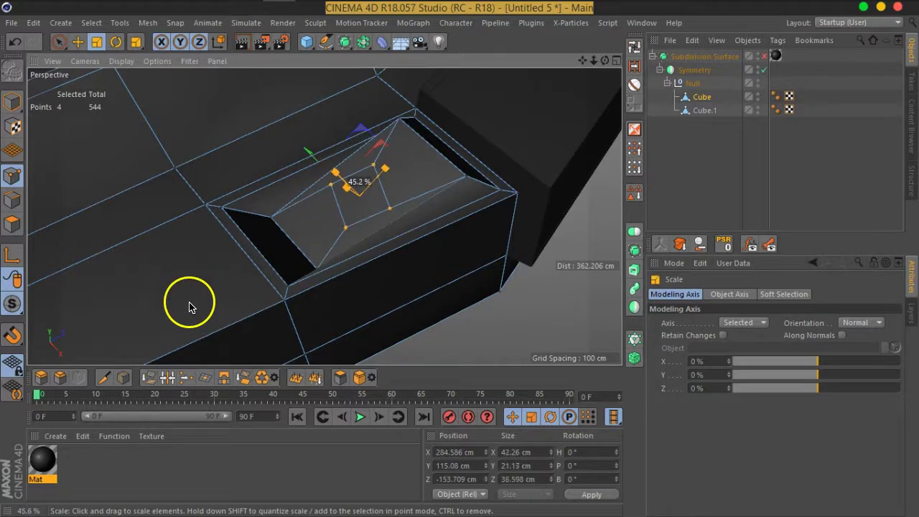
pyautogui.keyDown('alt'); pyautogui.moveTo(351, 222); pyautogui.dragTo(373, 207); pyautogui.keyUp('alt')
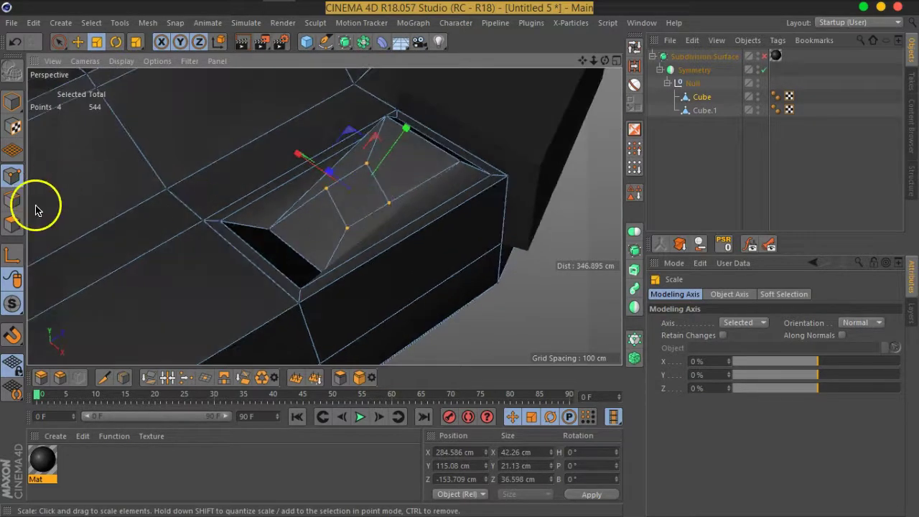
pyautogui.click(12, 223)
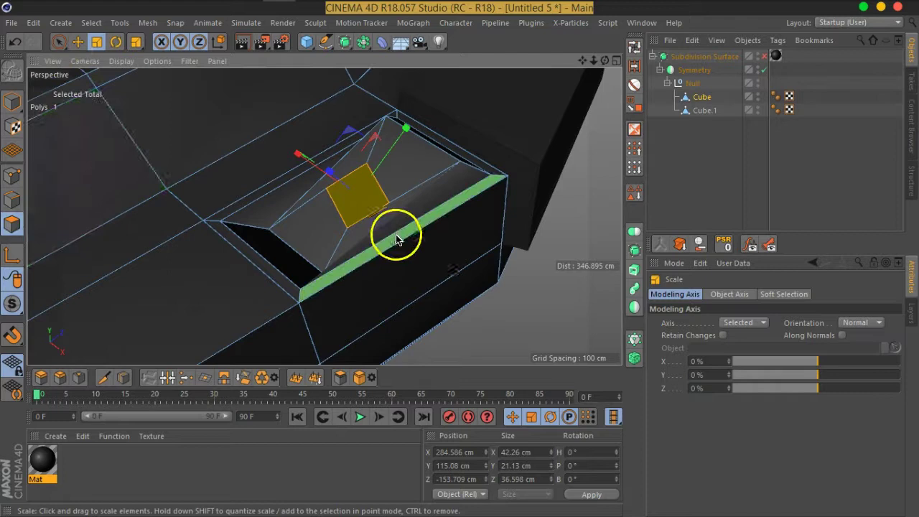
pyautogui.scroll(3, 376, 207)
pyautogui.keyDown('alt'); pyautogui.moveTo(370, 208); pyautogui.dragTo(417, 245); pyautogui.keyUp('alt')
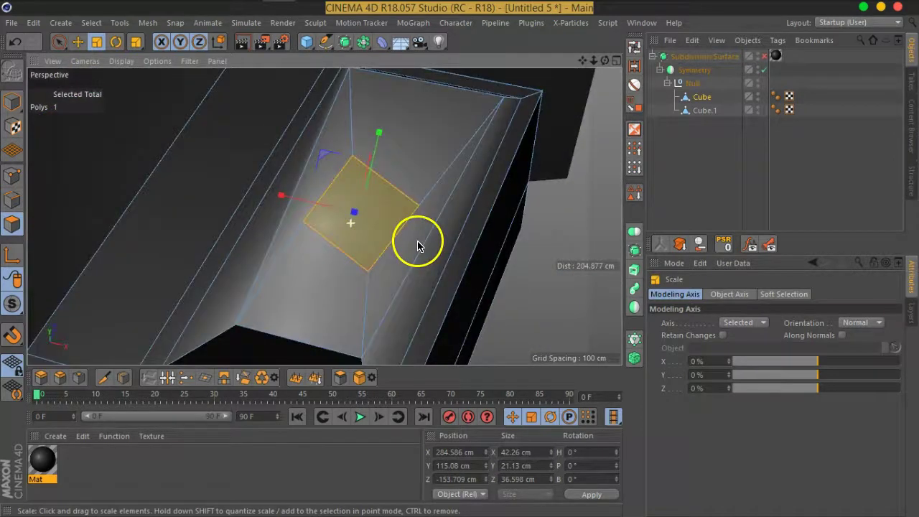
pyautogui.click(116, 42)
pyautogui.moveTo(389, 260); pyautogui.dragTo(398, 246)
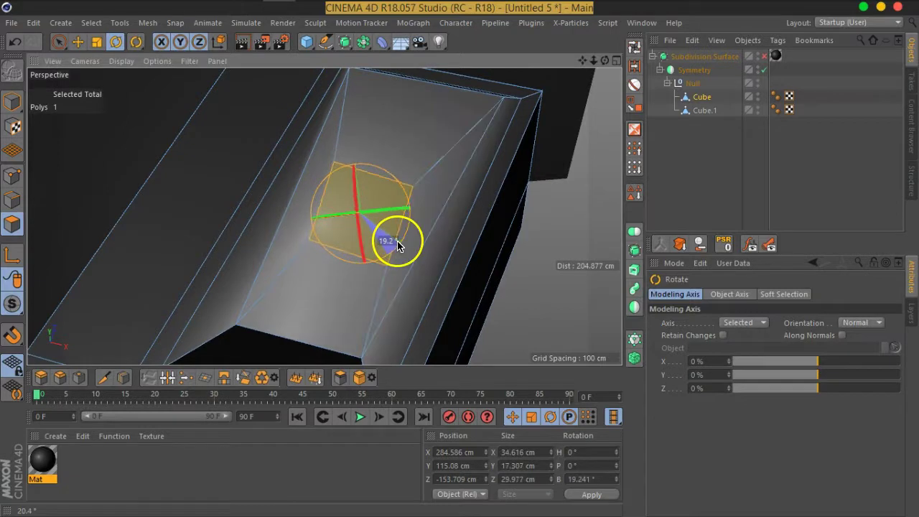
# Extrude the centre face inward without caps to about -4.8 cm.
pyautogui.rightClick(396, 240)
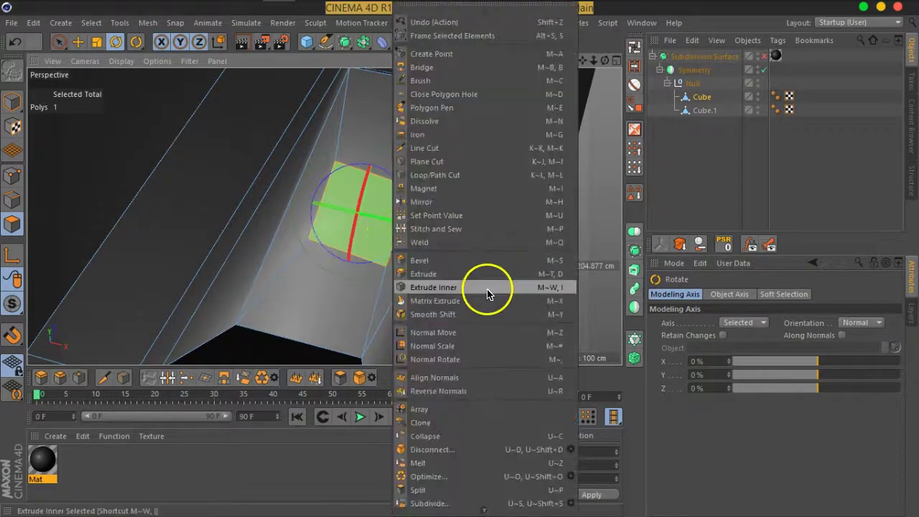
pyautogui.click(488, 294)
pyautogui.rightClick(530, 296)
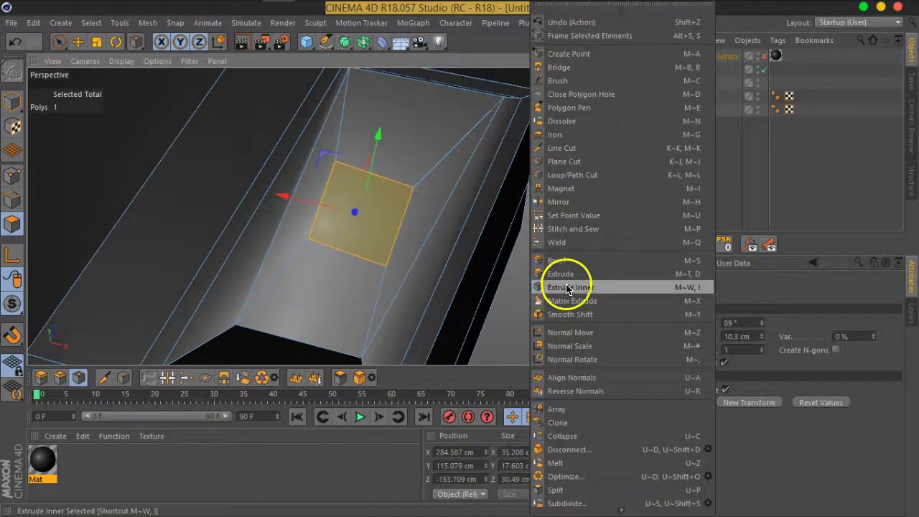
pyautogui.click(553, 293)
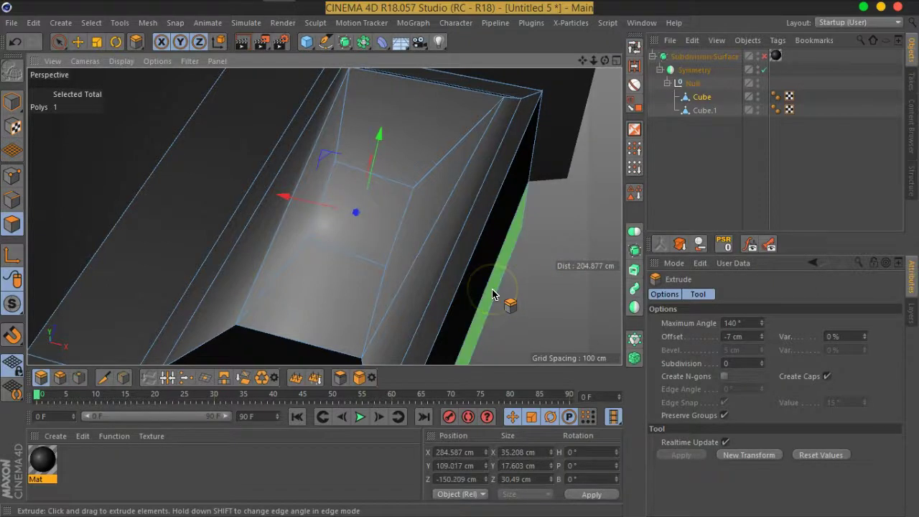
pyautogui.moveTo(492, 294); pyautogui.dragTo(745, 362)
pyautogui.click(826, 378)
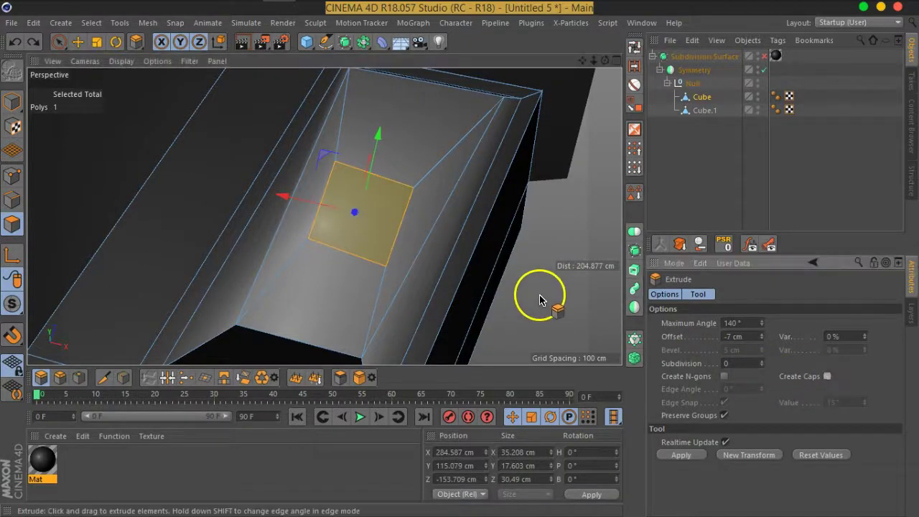
pyautogui.moveTo(539, 297); pyautogui.dragTo(501, 302)
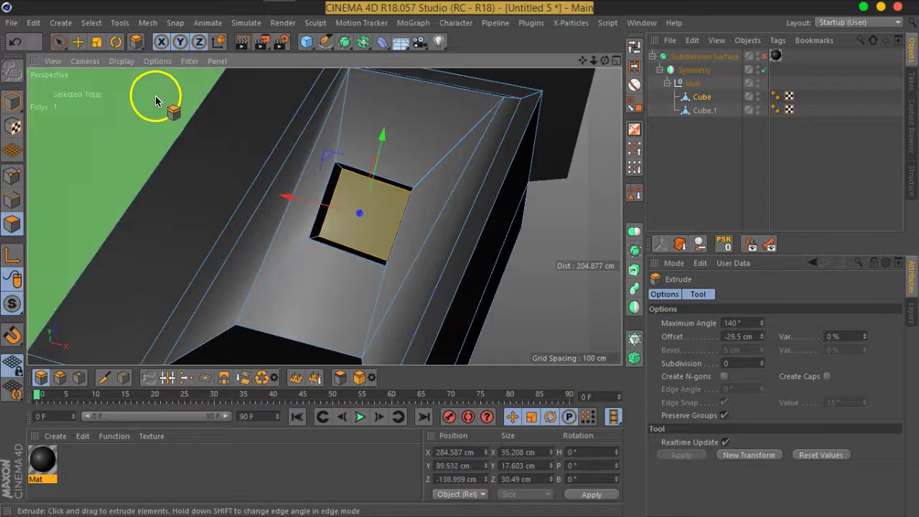
# Scale the hole's bottom face down slightly and adjust its position.
pyautogui.click(96, 41)
pyautogui.moveTo(491, 291)
pyautogui.mouseDown()
pyautogui.moveTo(467, 293)
pyautogui.moveTo(532, 253)
pyautogui.moveTo(144, 82)
pyautogui.mouseUp()
pyautogui.click(78, 41)
pyautogui.keyDown('alt'); pyautogui.moveTo(269, 194); pyautogui.dragTo(348, 205); pyautogui.keyUp('alt')
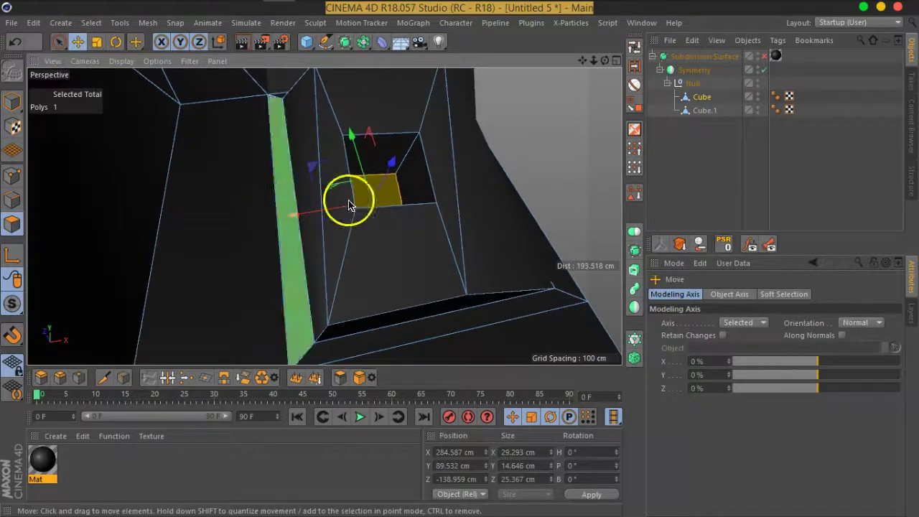
pyautogui.moveTo(390, 164); pyautogui.dragTo(428, 157)
pyautogui.moveTo(428, 157)
pyautogui.keyDown('alt'); pyautogui.mouseDown()
pyautogui.moveTo(373, 195)
pyautogui.moveTo(281, 191)
pyautogui.moveTo(441, 150)
pyautogui.moveTo(390, 205)
pyautogui.mouseUp(); pyautogui.keyUp('alt')
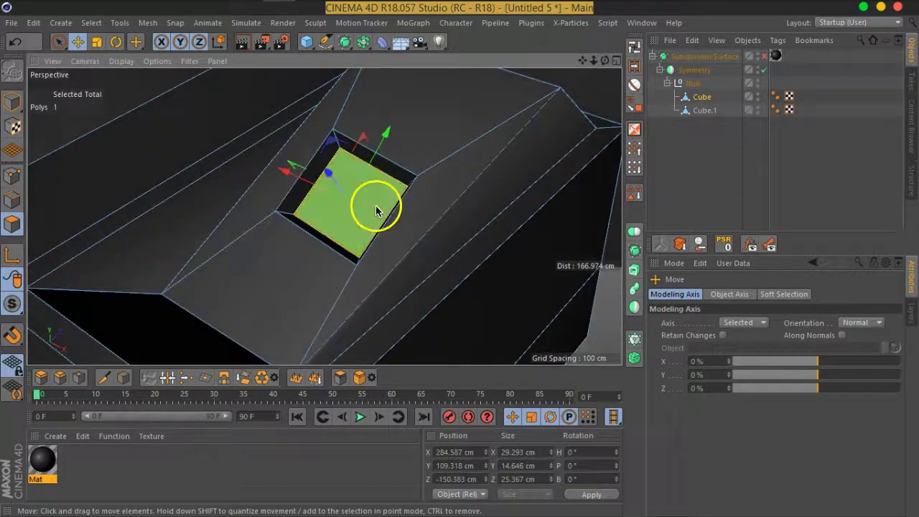
# Inset the bottom face by 2.3 cm, push it deeper, then deselect.
pyautogui.rightClick(380, 205)
pyautogui.click(431, 287)
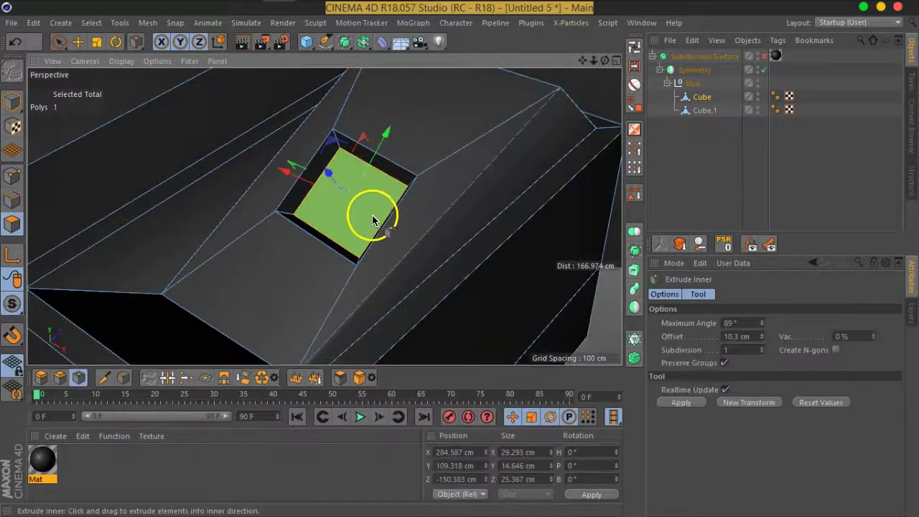
pyautogui.moveTo(372, 217); pyautogui.dragTo(358, 216)
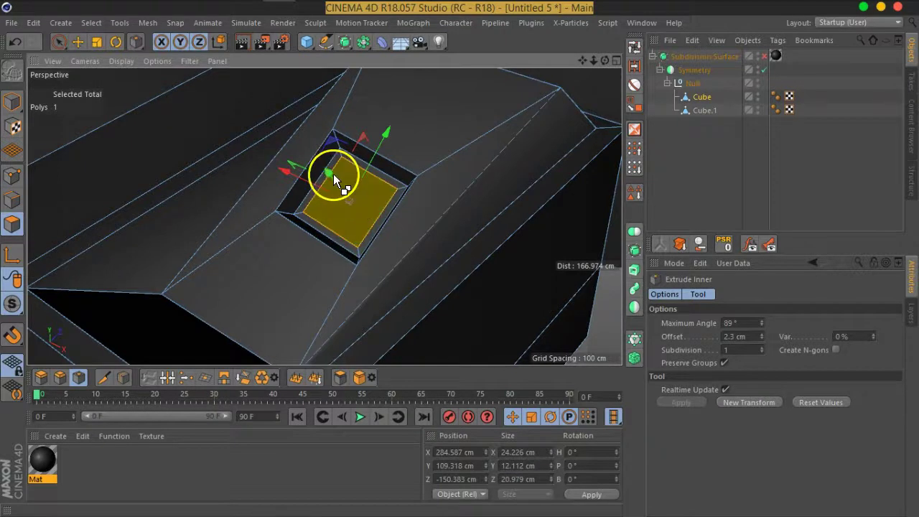
pyautogui.moveTo(333, 174); pyautogui.dragTo(372, 206)
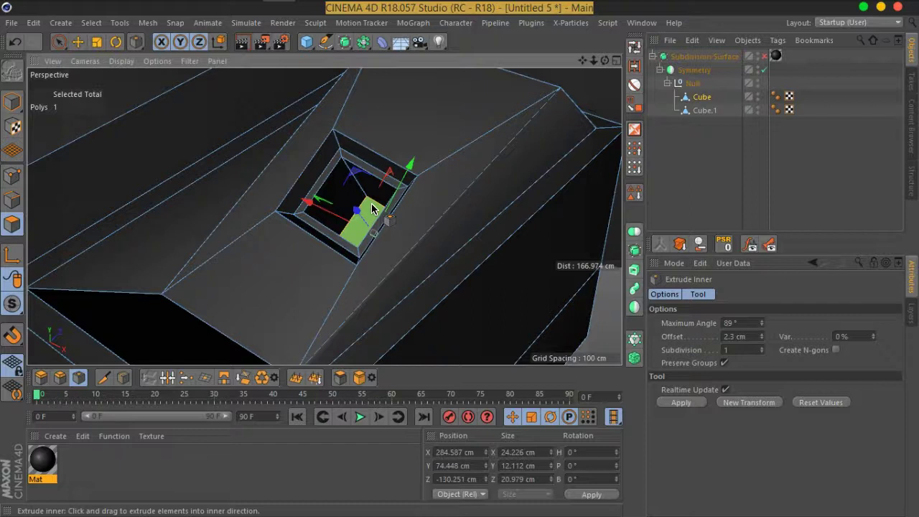
pyautogui.click(791, 147)
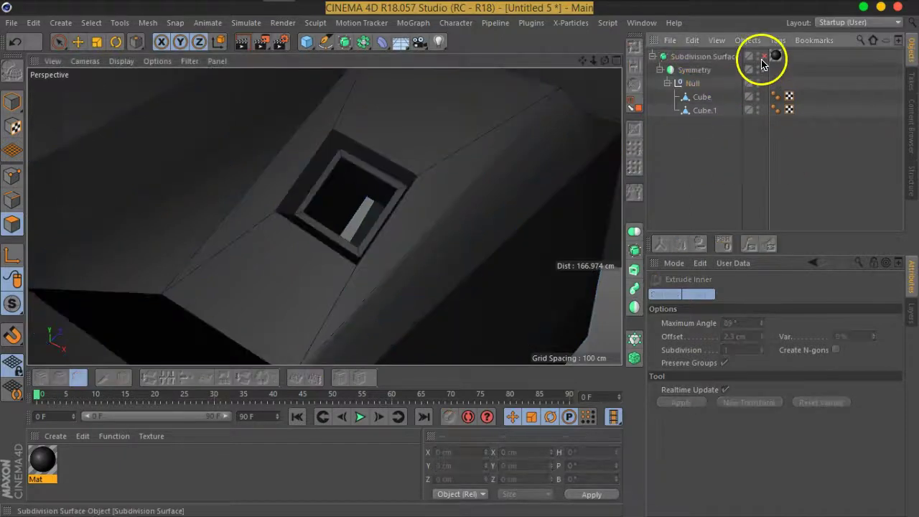
# Preview the subdivided hole, then select the Cube object.
pyautogui.click(763, 57)
pyautogui.moveTo(540, 158)
pyautogui.keyDown('alt'); pyautogui.mouseDown()
pyautogui.moveTo(437, 191)
pyautogui.moveTo(425, 205)
pyautogui.moveTo(252, 164)
pyautogui.moveTo(329, 181)
pyautogui.moveTo(503, 154)
pyautogui.moveTo(392, 240)
pyautogui.mouseUp(); pyautogui.keyUp('alt')
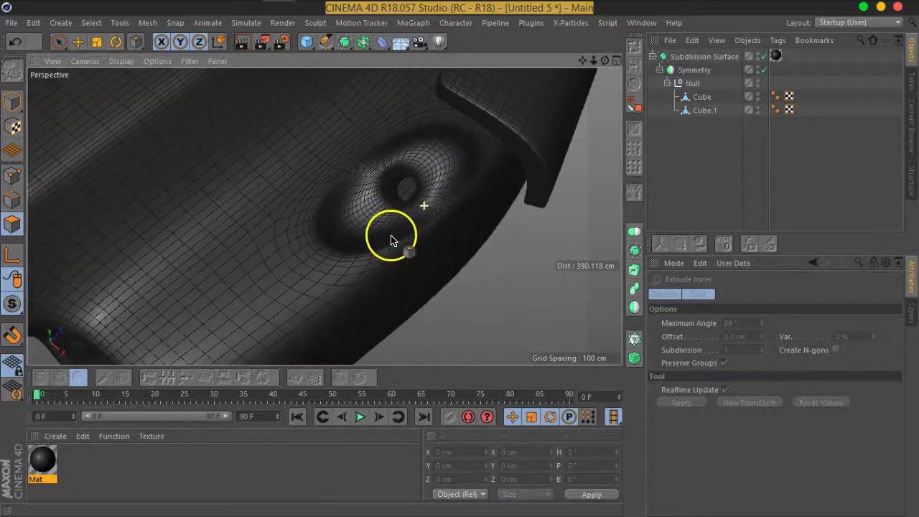
pyautogui.scroll(3, 429, 182)
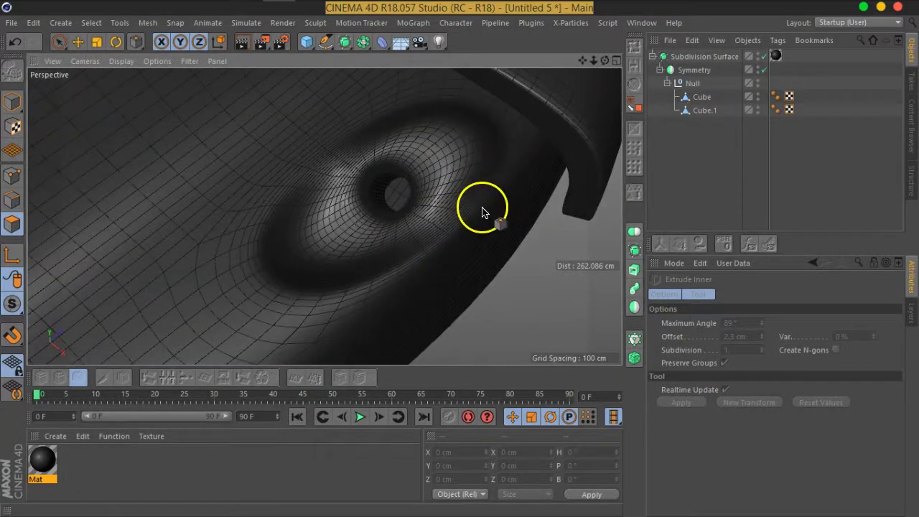
pyautogui.click(705, 110)
pyautogui.click(703, 97)
# Add a Loop/Path Cut edge loop beside the groove and check it smoothed.
pyautogui.rightClick(503, 263)
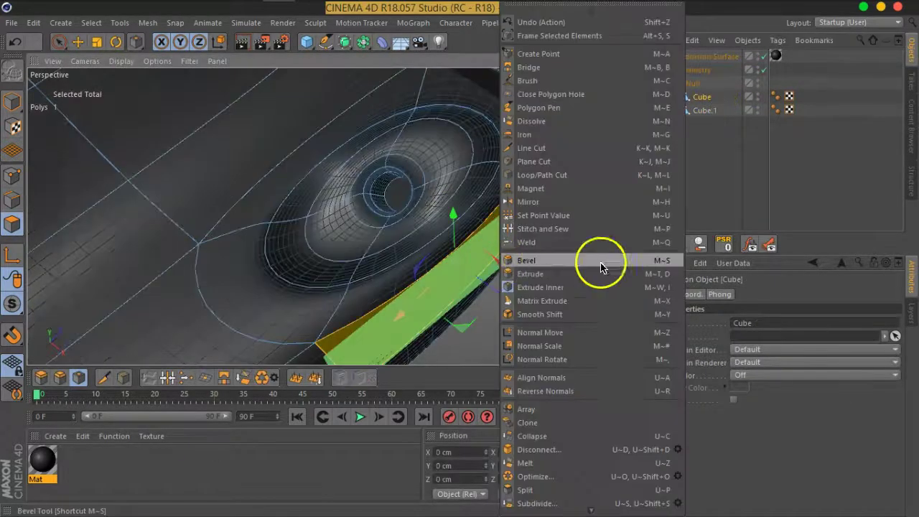
pyautogui.click(550, 174)
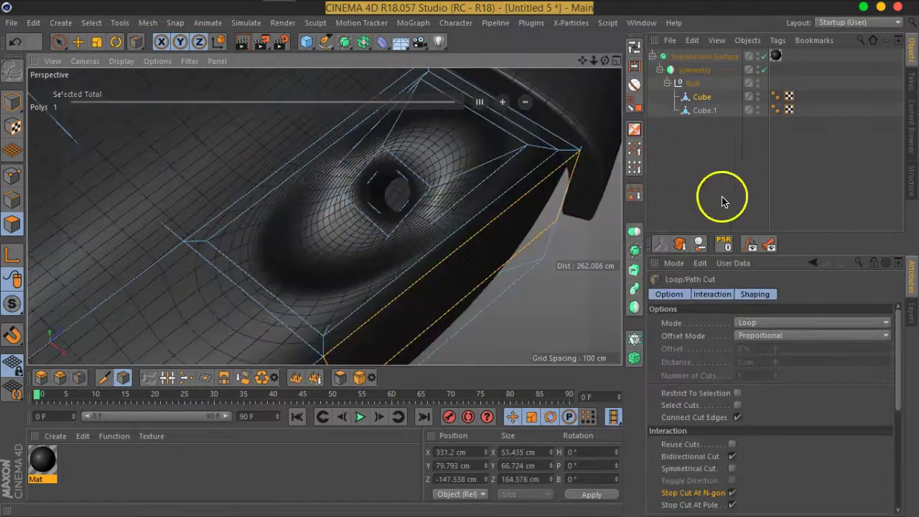
pyautogui.keyDown('alt'); pyautogui.moveTo(323, 269); pyautogui.dragTo(312, 242); pyautogui.keyUp('alt')
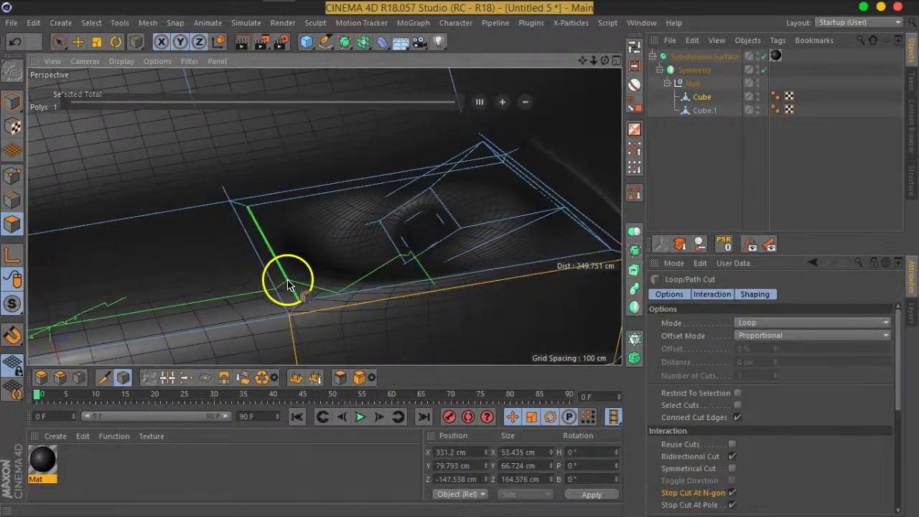
pyautogui.click(764, 57)
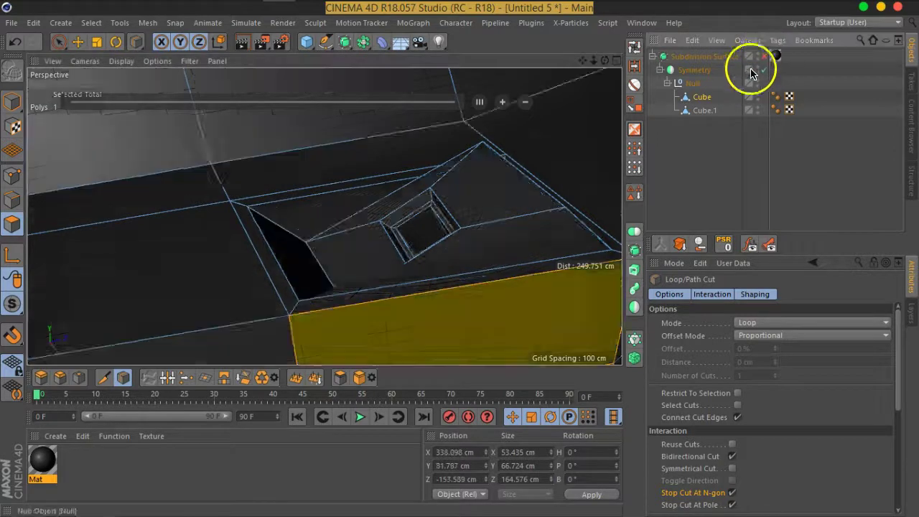
pyautogui.moveTo(360, 257)
pyautogui.keyDown('alt'); pyautogui.mouseDown()
pyautogui.moveTo(365, 284)
pyautogui.moveTo(286, 280)
pyautogui.moveTo(318, 262)
pyautogui.moveTo(277, 251)
pyautogui.mouseUp(); pyautogui.keyUp('alt')
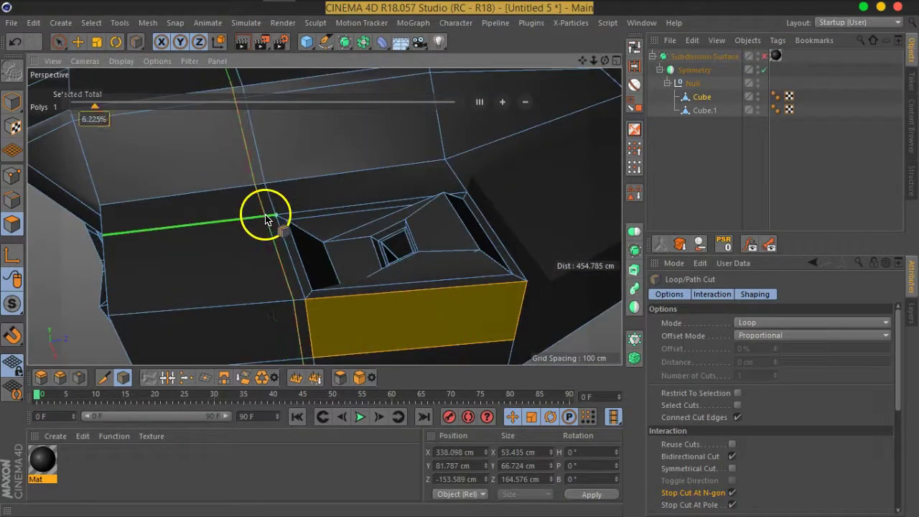
pyautogui.click(266, 219)
pyautogui.click(763, 57)
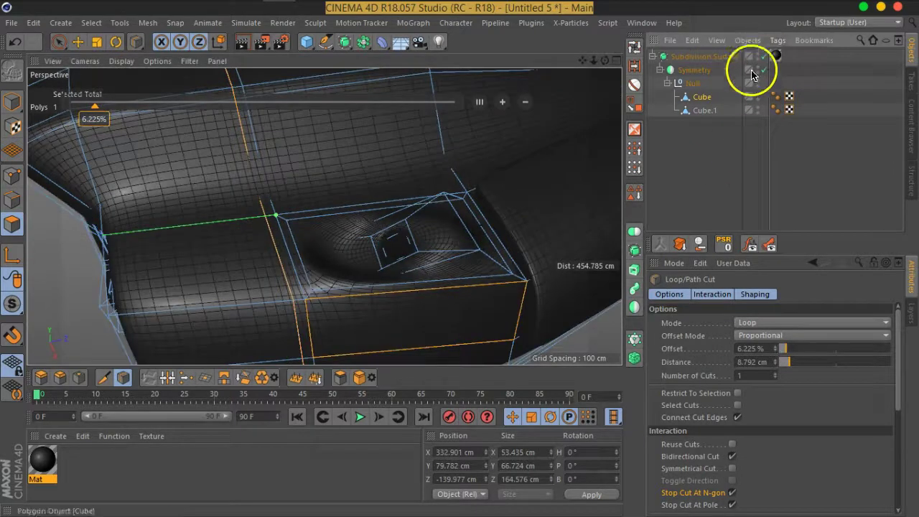
pyautogui.moveTo(308, 277)
pyautogui.keyDown('alt'); pyautogui.mouseDown()
pyautogui.moveTo(329, 304)
pyautogui.moveTo(341, 291)
pyautogui.moveTo(292, 281)
pyautogui.mouseUp(); pyautogui.keyUp('alt')
# Add a loop across the groove at 83.779% and check the smoothed hole.
pyautogui.press('q')
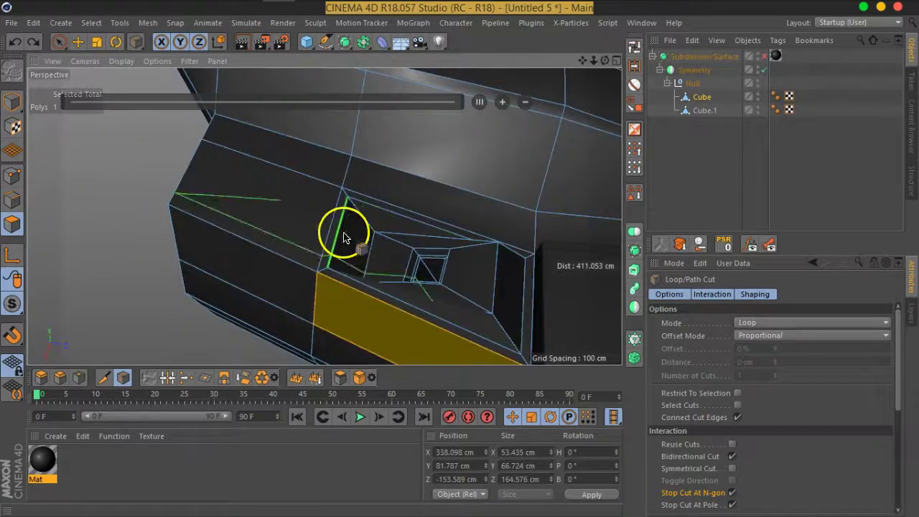
pyautogui.moveTo(354, 208)
pyautogui.keyDown('alt'); pyautogui.mouseDown()
pyautogui.moveTo(376, 215)
pyautogui.moveTo(406, 189)
pyautogui.moveTo(338, 214)
pyautogui.moveTo(380, 246)
pyautogui.mouseUp(); pyautogui.keyUp('alt')
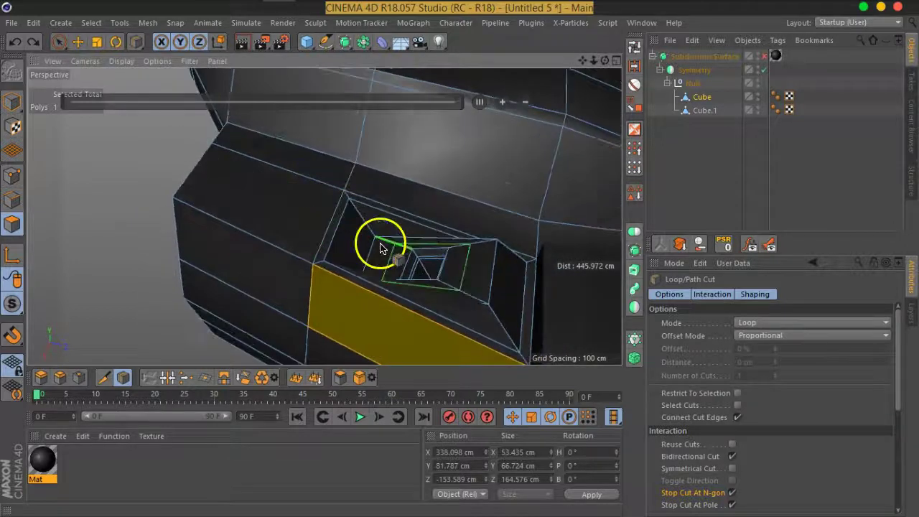
pyautogui.click(493, 317)
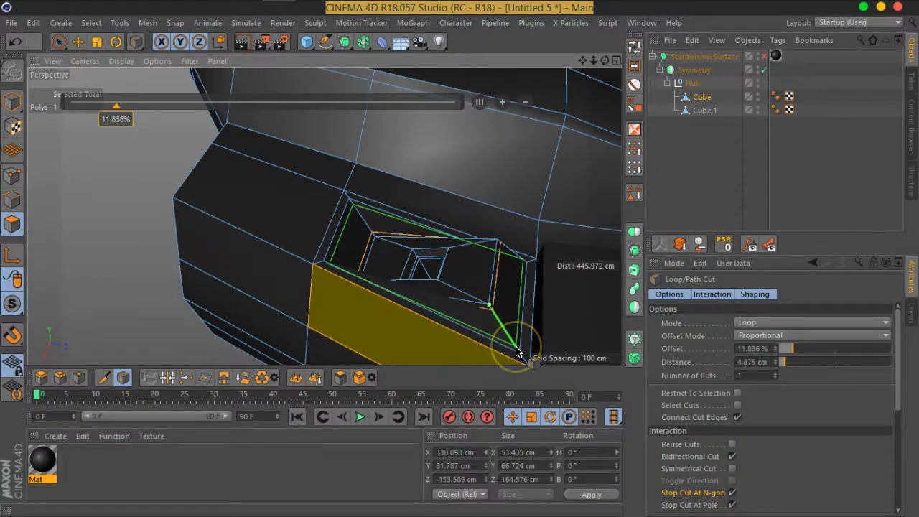
pyautogui.click(516, 352)
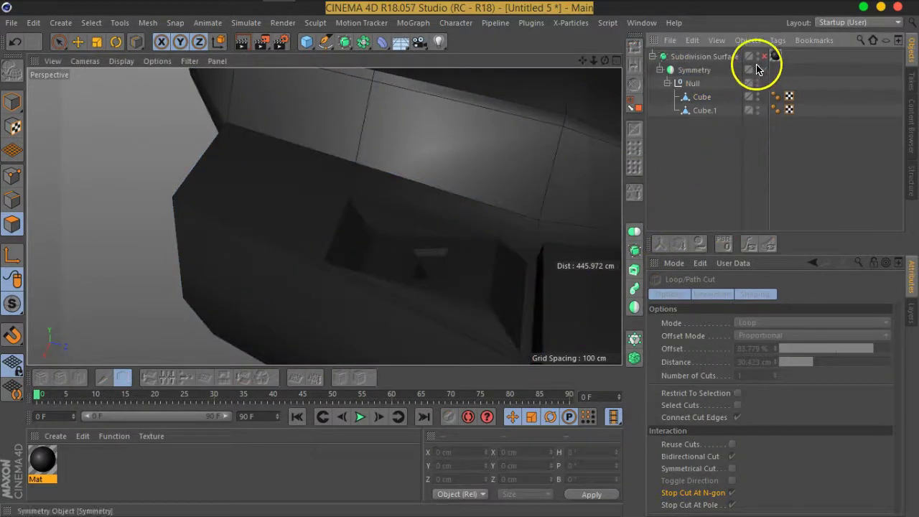
pyautogui.click(764, 56)
pyautogui.moveTo(441, 271)
pyautogui.keyDown('alt'); pyautogui.mouseDown()
pyautogui.moveTo(589, 240)
pyautogui.moveTo(472, 284)
pyautogui.mouseUp(); pyautogui.keyUp('alt')
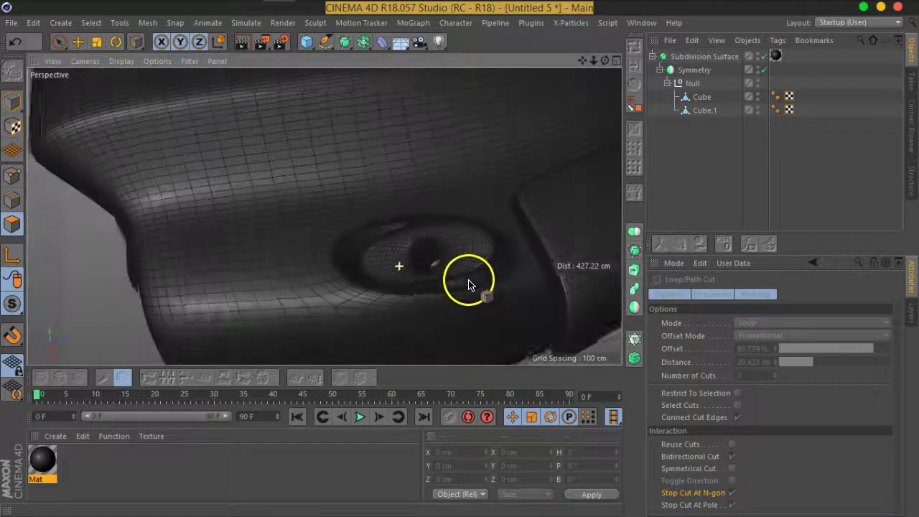
pyautogui.click(702, 97)
# With smoothing off, cut a loop on the vertical groove edge.
pyautogui.click(764, 56)
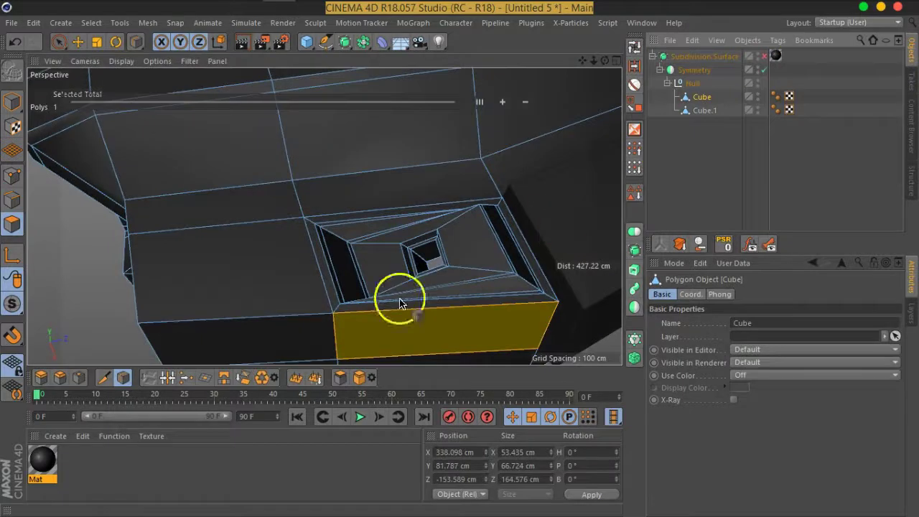
pyautogui.moveTo(369, 251)
pyautogui.keyDown('alt'); pyautogui.mouseDown()
pyautogui.moveTo(391, 236)
pyautogui.moveTo(334, 217)
pyautogui.mouseUp(); pyautogui.keyUp('alt')
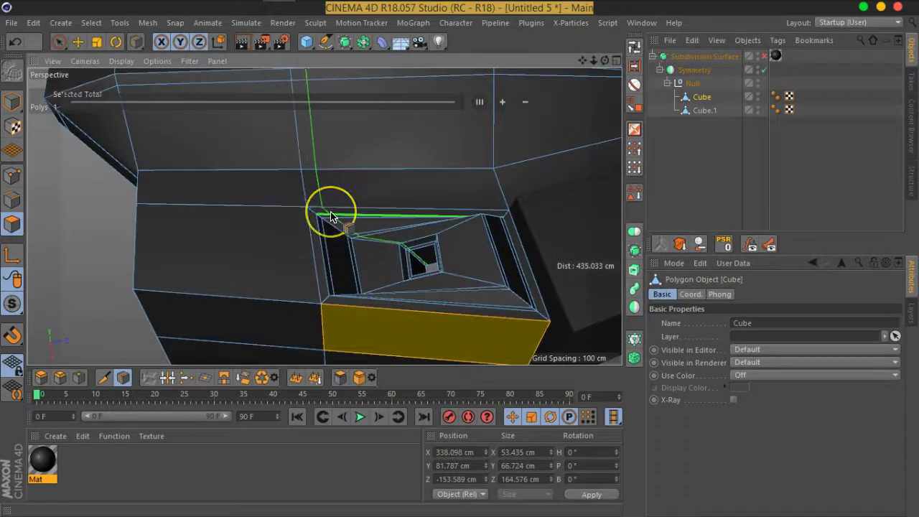
pyautogui.scroll(3, 330, 213)
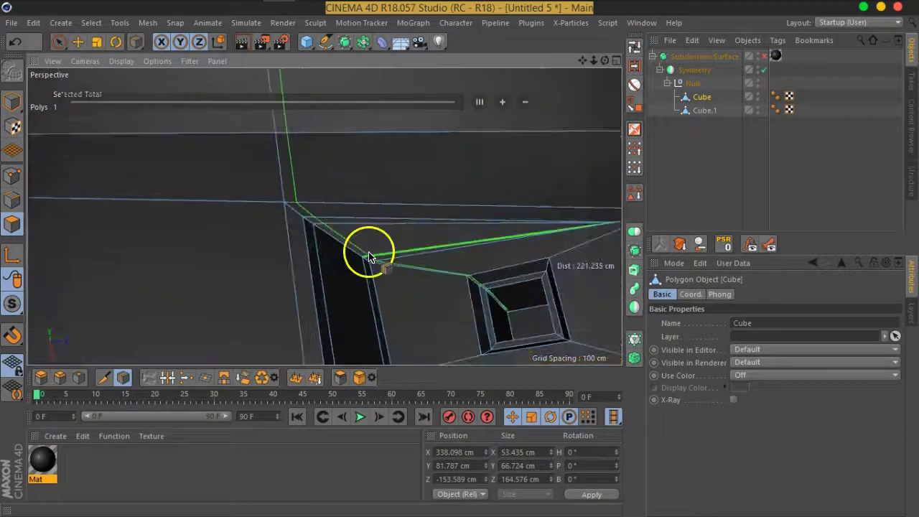
pyautogui.keyDown('alt'); pyautogui.moveTo(369, 257); pyautogui.dragTo(379, 224); pyautogui.keyUp('alt')
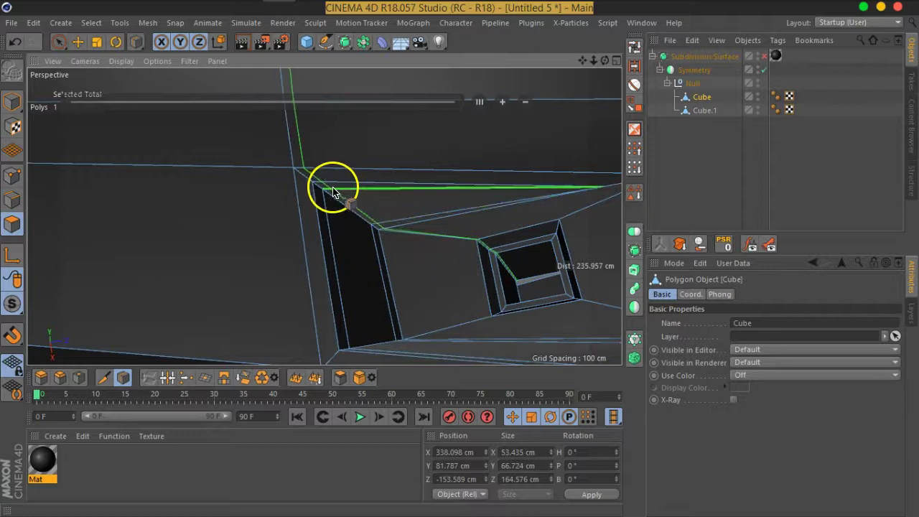
pyautogui.click(326, 206)
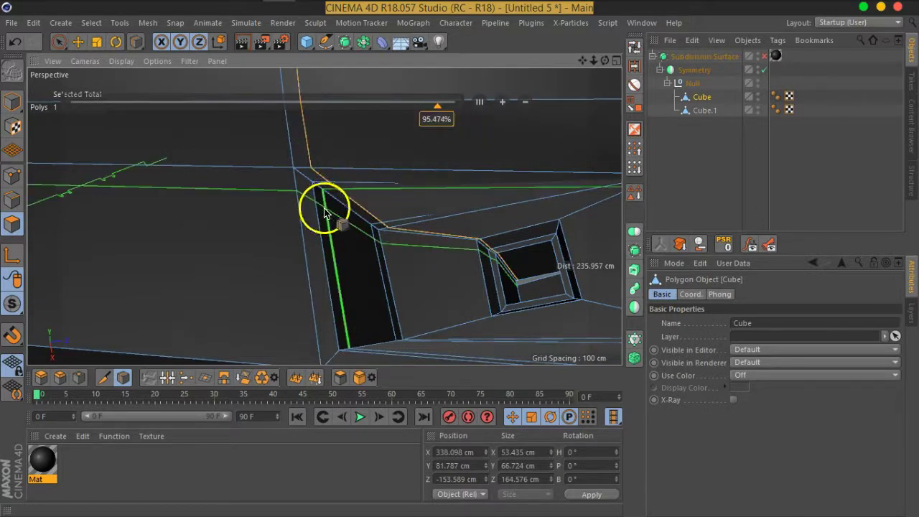
# Add loop cuts around the inner recess and near the square hole at about 8.6%, then deselect.
pyautogui.scroll(-5, 326, 207)
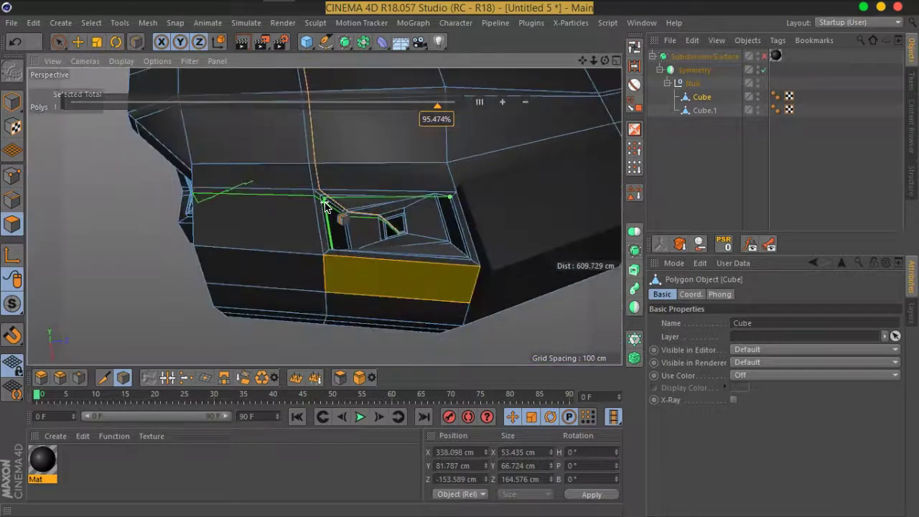
pyautogui.moveTo(326, 213)
pyautogui.keyDown('alt'); pyautogui.mouseDown()
pyautogui.moveTo(318, 208)
pyautogui.moveTo(339, 223)
pyautogui.mouseUp(); pyautogui.keyUp('alt')
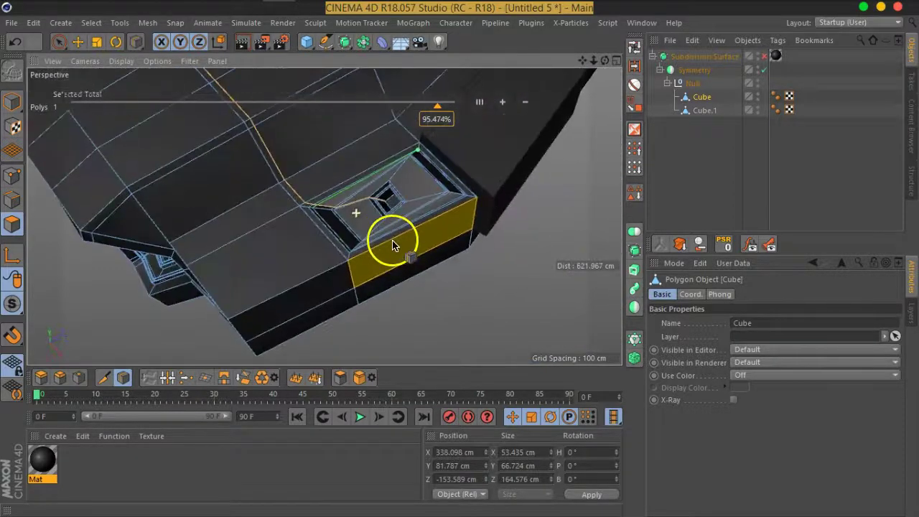
pyautogui.scroll(4, 337, 221)
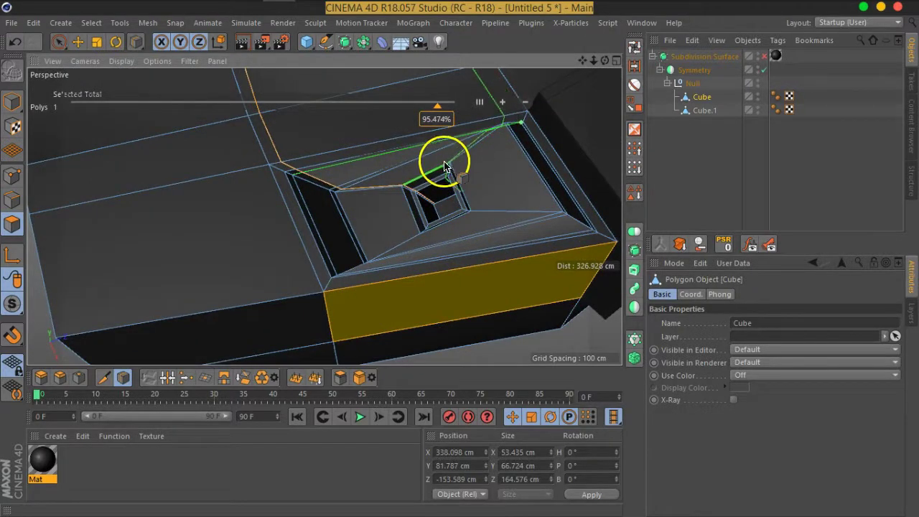
pyautogui.moveTo(466, 210); pyautogui.dragTo(471, 222)
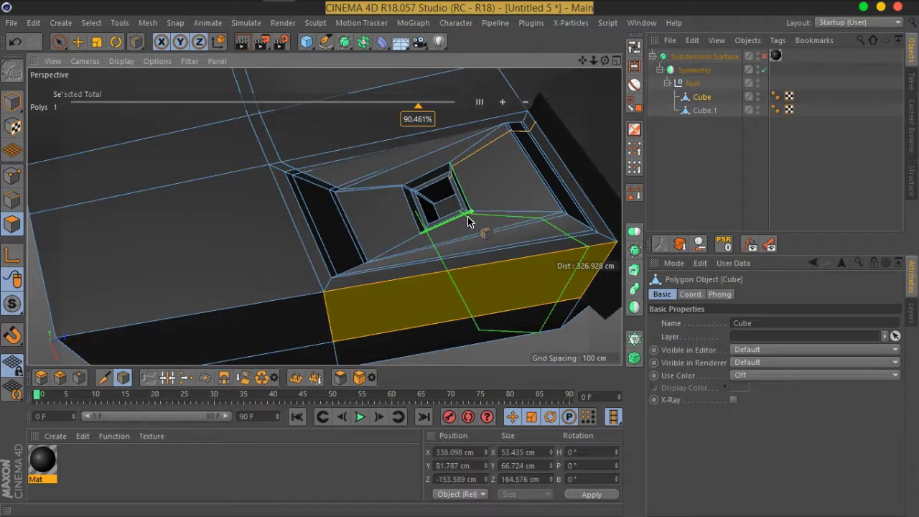
pyautogui.moveTo(463, 216); pyautogui.dragTo(418, 233)
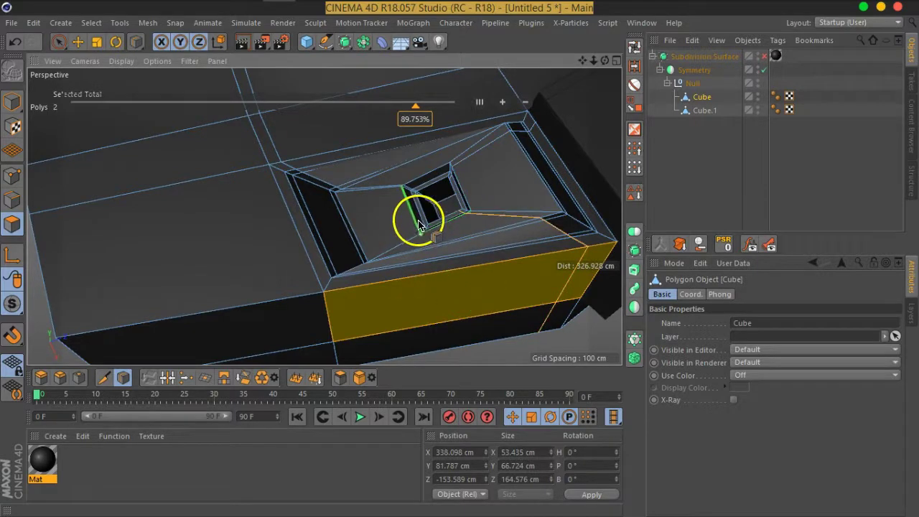
pyautogui.scroll(3, 402, 244)
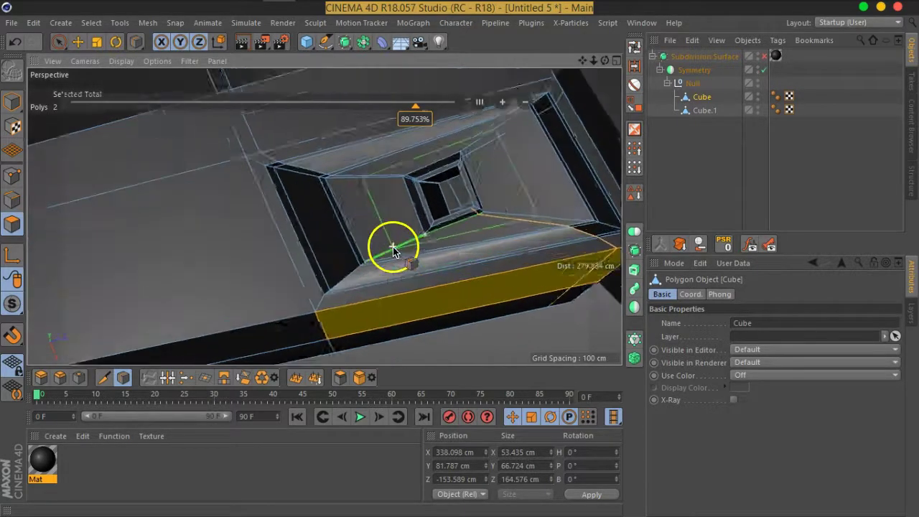
pyautogui.scroll(3, 393, 249)
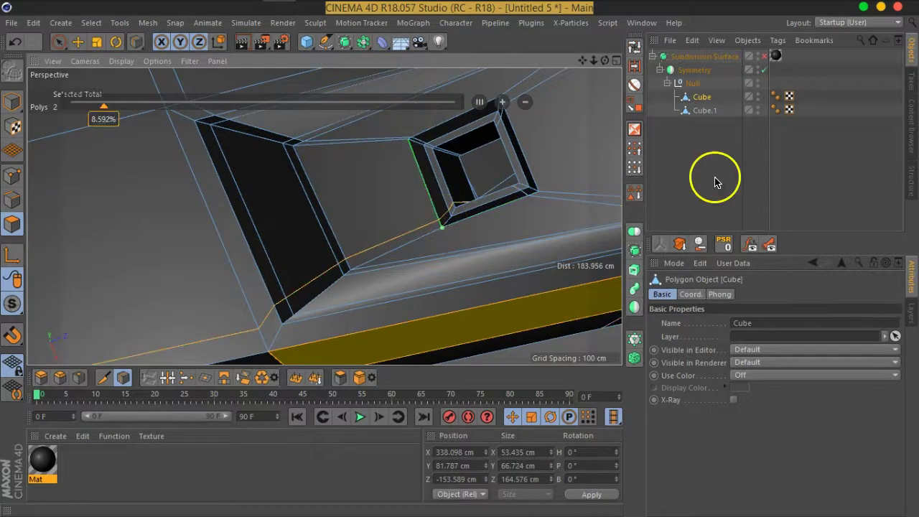
pyautogui.click(702, 200)
# Inspect the smoothed rounded socket and square hole, then select the main Cube.
pyautogui.click(764, 57)
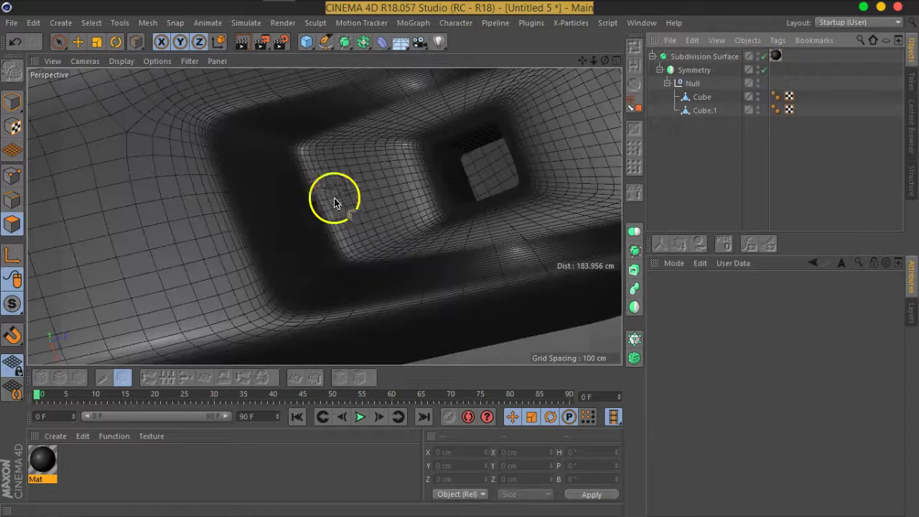
pyautogui.scroll(-5, 344, 216)
pyautogui.moveTo(341, 169)
pyautogui.keyDown('alt'); pyautogui.mouseDown()
pyautogui.moveTo(437, 117)
pyautogui.moveTo(406, 119)
pyautogui.mouseUp(); pyautogui.keyUp('alt')
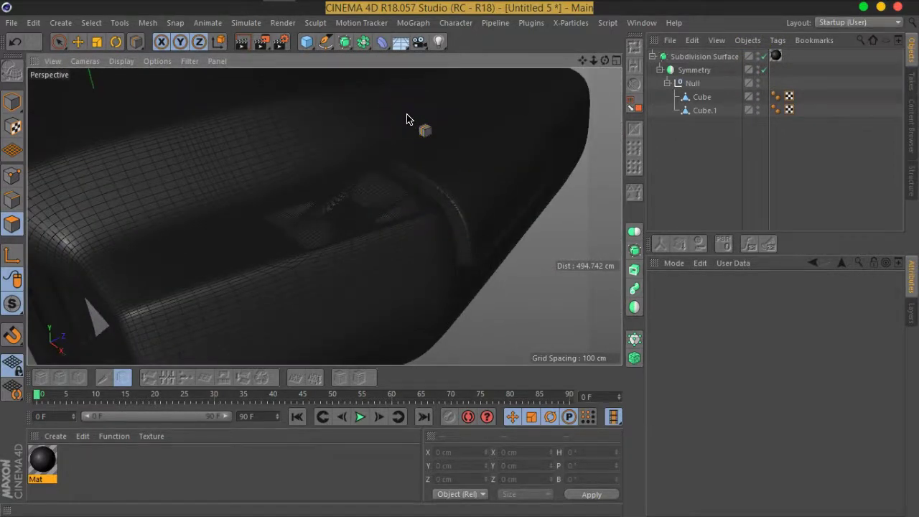
pyautogui.moveTo(450, 261)
pyautogui.keyDown('alt'); pyautogui.mouseDown()
pyautogui.moveTo(310, 266)
pyautogui.moveTo(540, 273)
pyautogui.moveTo(533, 321)
pyautogui.moveTo(468, 333)
pyautogui.moveTo(363, 289)
pyautogui.moveTo(493, 194)
pyautogui.moveTo(545, 217)
pyautogui.moveTo(369, 206)
pyautogui.moveTo(441, 211)
pyautogui.moveTo(421, 222)
pyautogui.moveTo(281, 233)
pyautogui.moveTo(185, 205)
pyautogui.moveTo(395, 201)
pyautogui.moveTo(456, 191)
pyautogui.moveTo(519, 150)
pyautogui.moveTo(410, 222)
pyautogui.moveTo(325, 200)
pyautogui.mouseUp(); pyautogui.keyUp('alt')
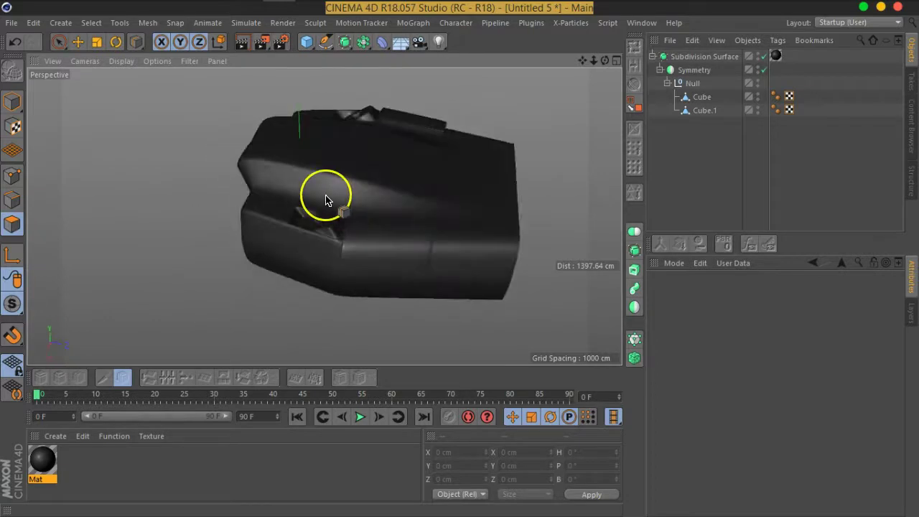
pyautogui.scroll(3, 325, 200)
pyautogui.scroll(2, 325, 199)
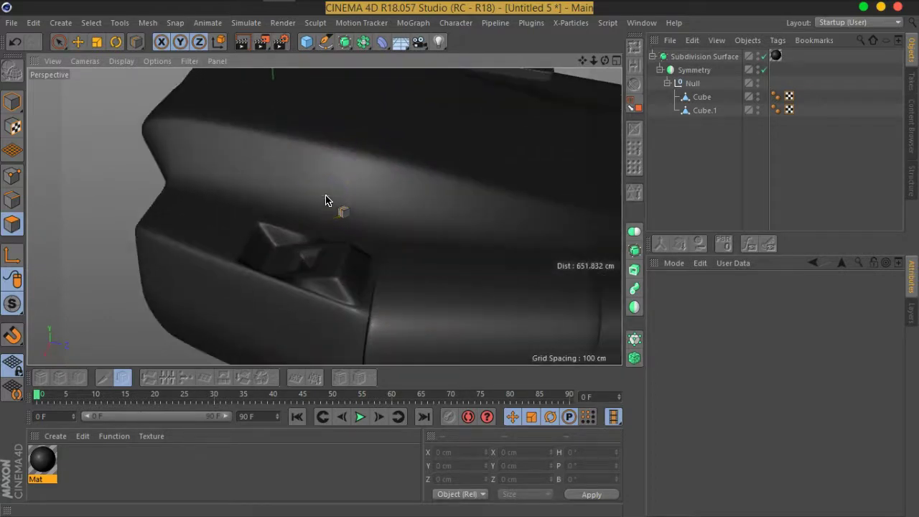
pyautogui.click(708, 113)
pyautogui.click(700, 96)
# In Edge mode with smoothing off, cut loops across the side panel at about 49.7%.
pyautogui.click(13, 201)
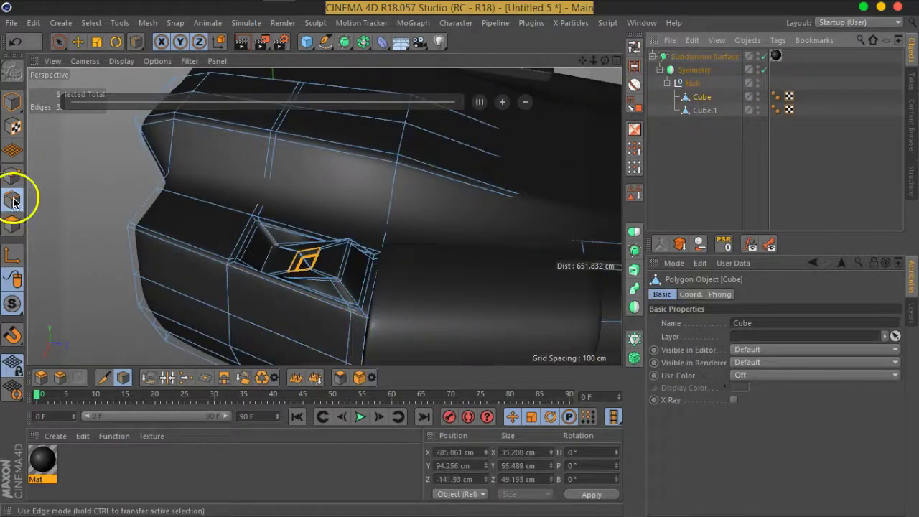
pyautogui.click(764, 55)
pyautogui.keyDown('alt'); pyautogui.moveTo(488, 232); pyautogui.dragTo(296, 219); pyautogui.keyUp('alt')
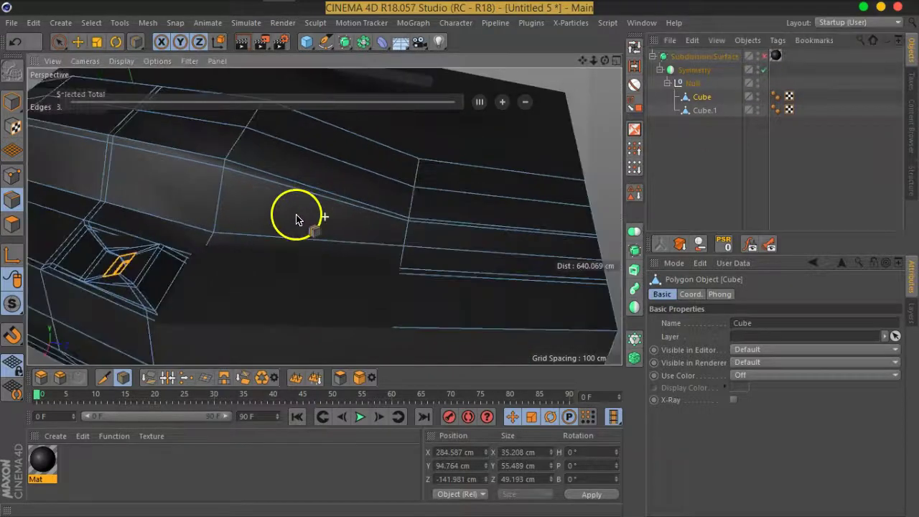
pyautogui.moveTo(467, 232)
pyautogui.keyDown('alt'); pyautogui.mouseDown()
pyautogui.moveTo(372, 181)
pyautogui.moveTo(462, 264)
pyautogui.moveTo(489, 242)
pyautogui.moveTo(507, 277)
pyautogui.mouseUp(); pyautogui.keyUp('alt')
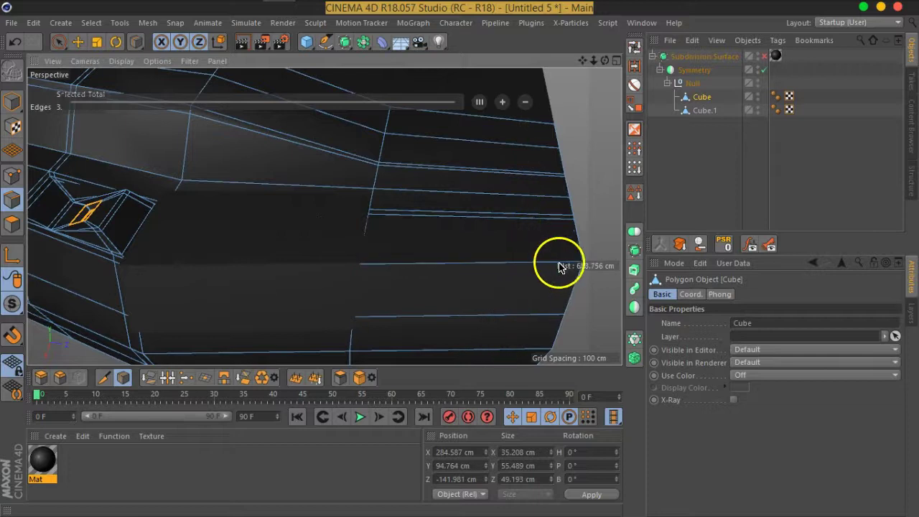
pyautogui.click(540, 264)
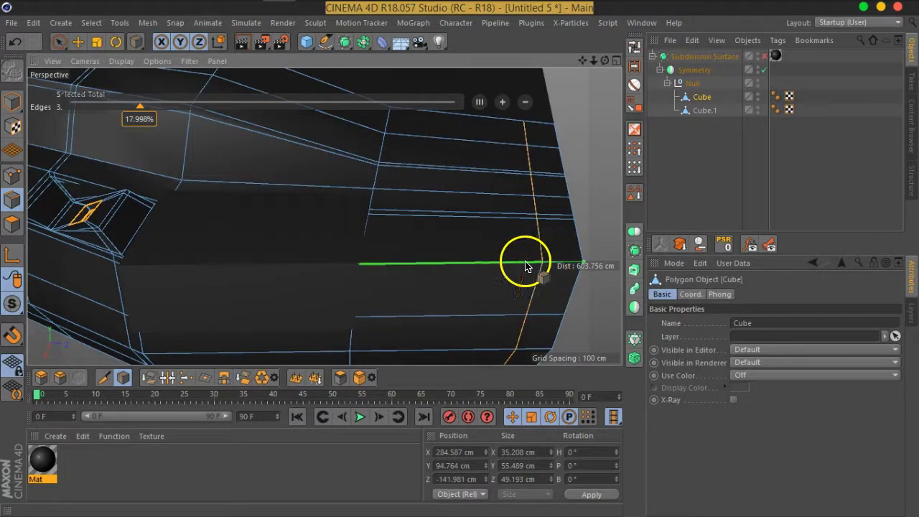
pyautogui.click(446, 263)
# Cut a loop on the front panel beside the square hole, then check it smoothed.
pyautogui.moveTo(416, 242)
pyautogui.keyDown('alt'); pyautogui.mouseDown()
pyautogui.moveTo(544, 251)
pyautogui.moveTo(437, 192)
pyautogui.mouseUp(); pyautogui.keyUp('alt')
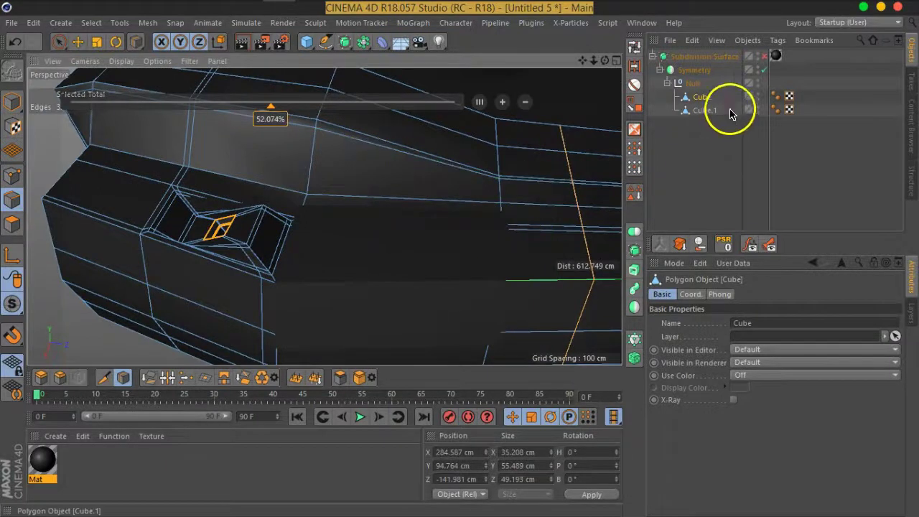
pyautogui.moveTo(530, 226)
pyautogui.keyDown('alt'); pyautogui.mouseDown()
pyautogui.moveTo(379, 216)
pyautogui.moveTo(393, 255)
pyautogui.moveTo(559, 220)
pyautogui.mouseUp(); pyautogui.keyUp('alt')
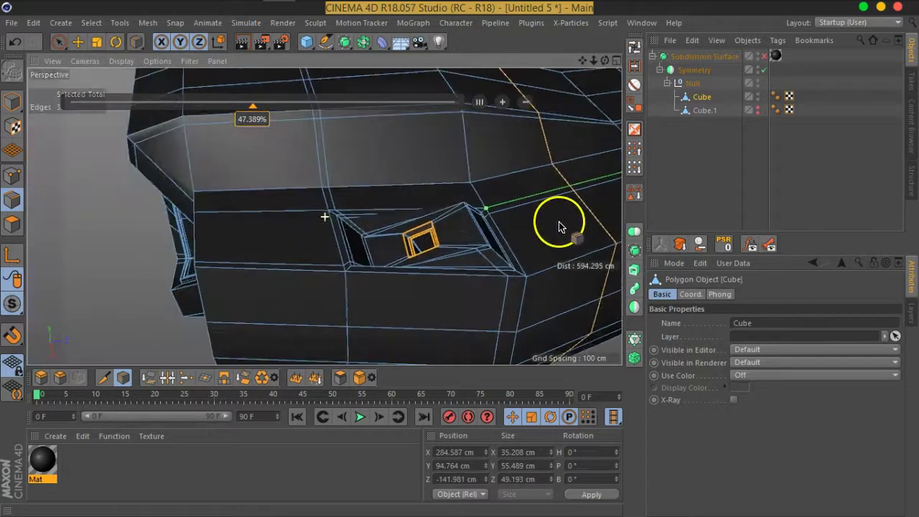
pyautogui.click(270, 270)
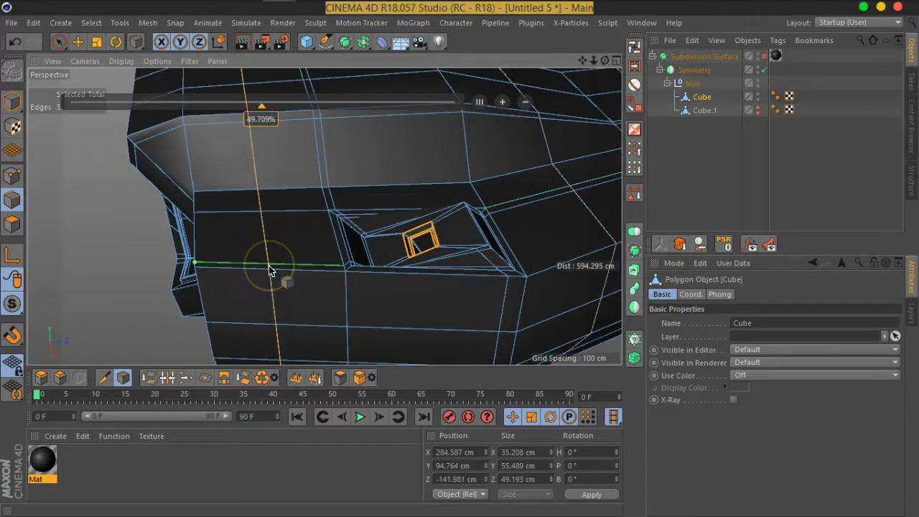
pyautogui.click(765, 56)
pyautogui.click(690, 156)
pyautogui.moveTo(416, 267)
pyautogui.keyDown('alt'); pyautogui.mouseDown()
pyautogui.moveTo(220, 199)
pyautogui.moveTo(123, 180)
pyautogui.moveTo(314, 214)
pyautogui.moveTo(339, 250)
pyautogui.moveTo(349, 232)
pyautogui.moveTo(287, 240)
pyautogui.moveTo(562, 240)
pyautogui.mouseUp(); pyautogui.keyUp('alt')
pyautogui.click(707, 98)
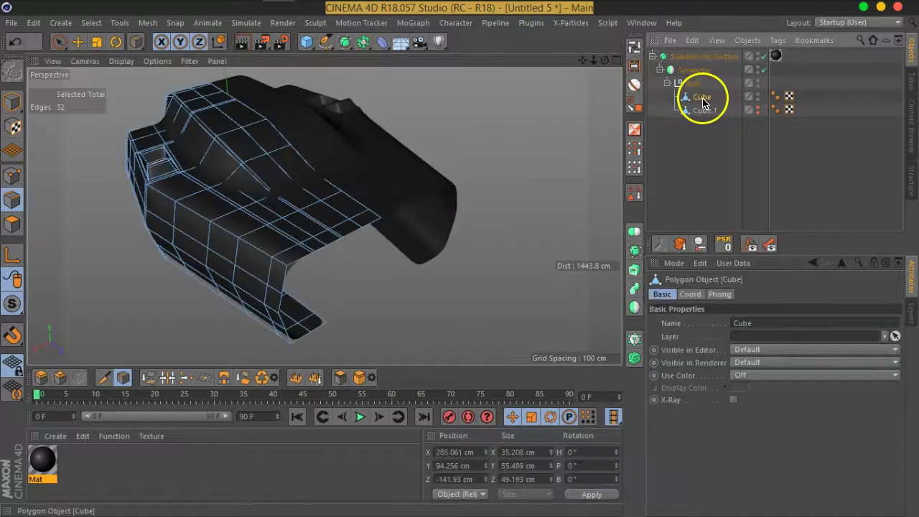
pyautogui.moveTo(400, 257)
pyautogui.keyDown('alt'); pyautogui.mouseDown()
pyautogui.moveTo(308, 251)
pyautogui.moveTo(352, 242)
pyautogui.moveTo(452, 267)
pyautogui.mouseUp(); pyautogui.keyUp('alt')
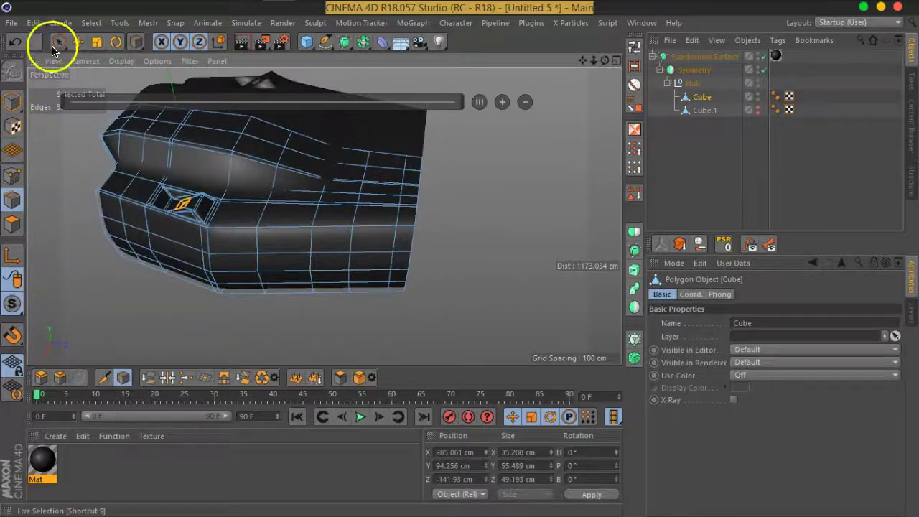
# Activate Path Selection and hide smoothing to view the lower side panel's cage.
pyautogui.click(59, 42)
pyautogui.click(91, 22)
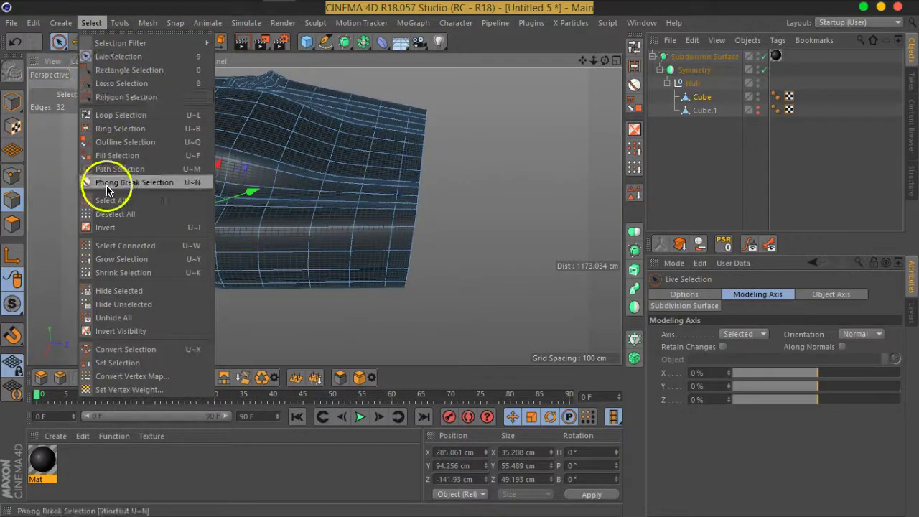
pyautogui.click(102, 166)
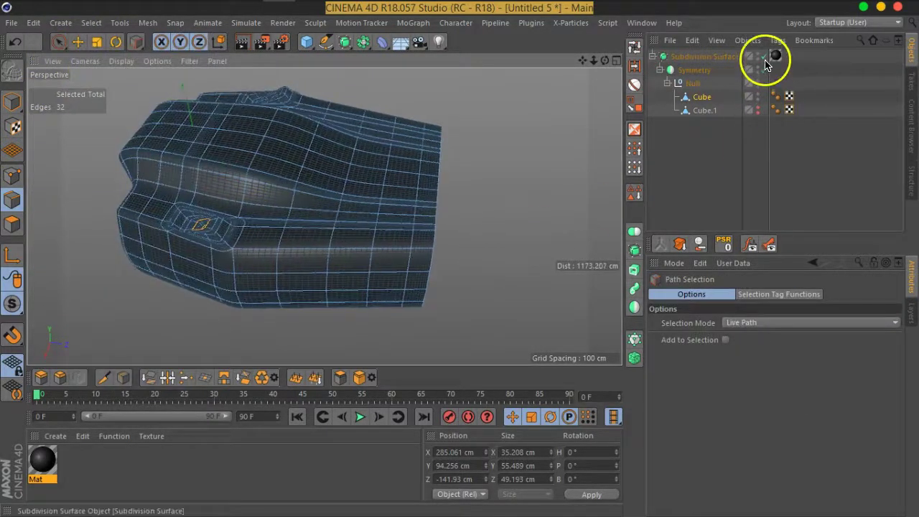
pyautogui.click(763, 56)
pyautogui.keyDown('alt'); pyautogui.moveTo(440, 232); pyautogui.dragTo(401, 220); pyautogui.keyUp('alt')
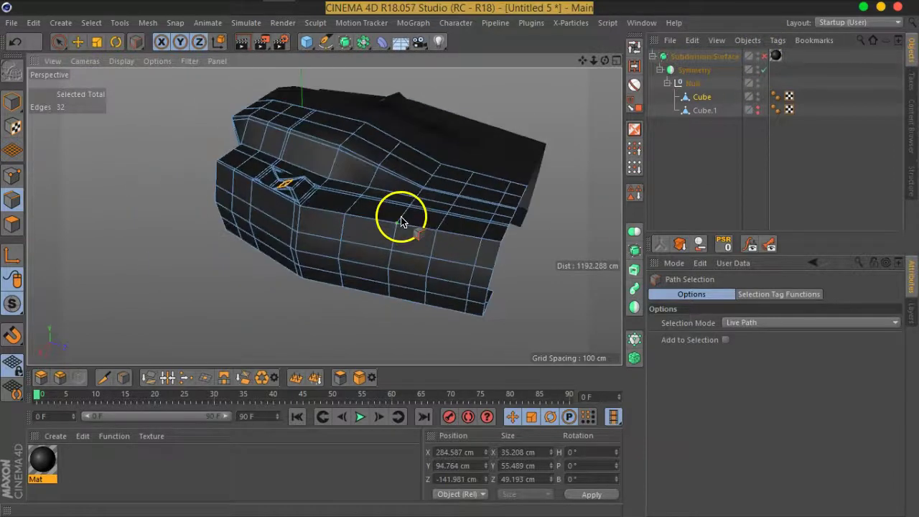
pyautogui.moveTo(476, 271)
pyautogui.keyDown('alt'); pyautogui.mouseDown()
pyautogui.moveTo(417, 258)
pyautogui.moveTo(400, 236)
pyautogui.moveTo(462, 213)
pyautogui.moveTo(505, 273)
pyautogui.moveTo(505, 259)
pyautogui.mouseUp(); pyautogui.keyUp('alt')
pyautogui.scroll(3, 463, 210)
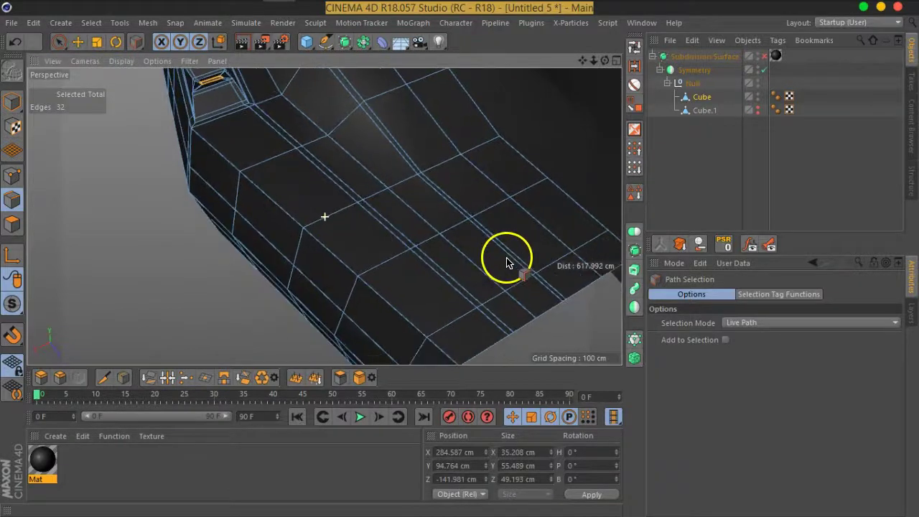
pyautogui.moveTo(400, 230)
pyautogui.keyDown('alt'); pyautogui.mouseDown()
pyautogui.moveTo(440, 223)
pyautogui.moveTo(439, 213)
pyautogui.mouseUp(); pyautogui.keyUp('alt')
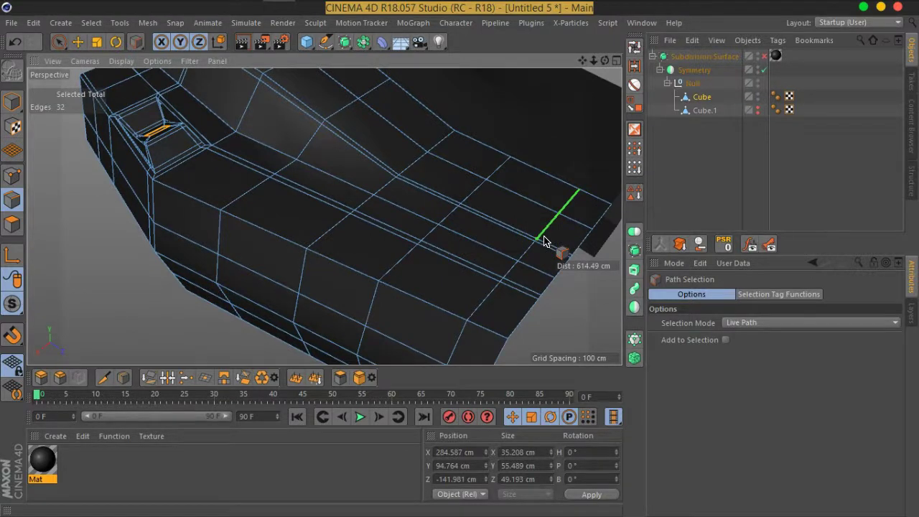
# Trace a 15-edge path outlining the lower panel, then switch to Points mode.
pyautogui.moveTo(469, 242); pyautogui.dragTo(443, 230)
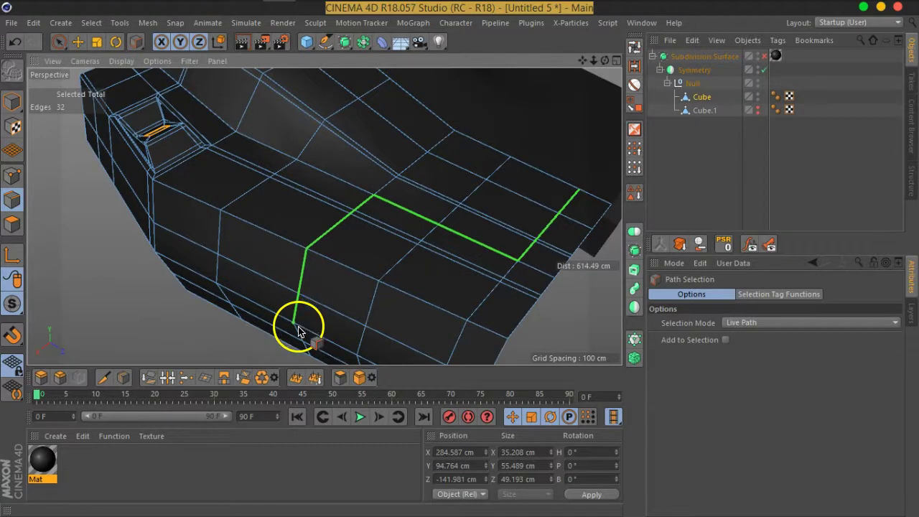
pyautogui.moveTo(306, 357)
pyautogui.mouseDown()
pyautogui.moveTo(353, 333)
pyautogui.moveTo(357, 215)
pyautogui.moveTo(382, 180)
pyautogui.moveTo(364, 256)
pyautogui.moveTo(345, 180)
pyautogui.mouseUp()
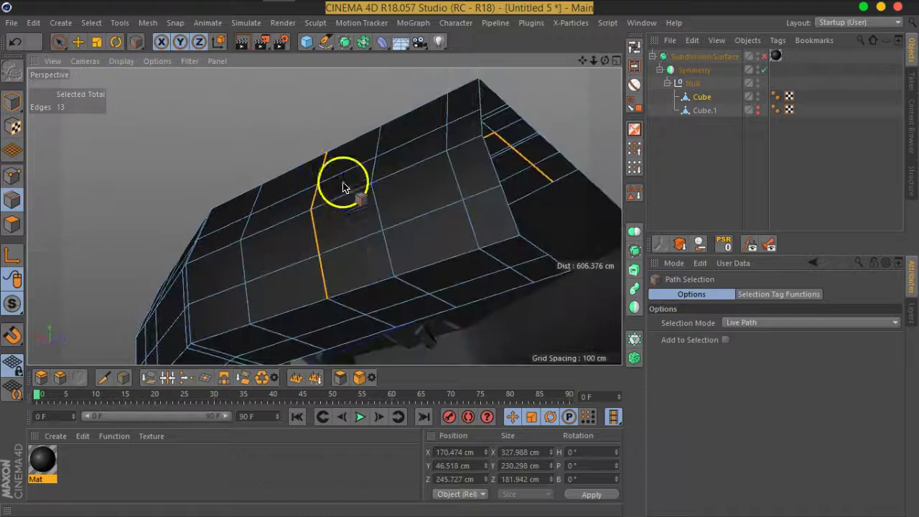
pyautogui.moveTo(331, 302)
pyautogui.mouseDown()
pyautogui.moveTo(390, 328)
pyautogui.moveTo(444, 277)
pyautogui.moveTo(380, 205)
pyautogui.moveTo(269, 209)
pyautogui.moveTo(234, 256)
pyautogui.moveTo(412, 306)
pyautogui.moveTo(343, 183)
pyautogui.moveTo(405, 302)
pyautogui.mouseUp()
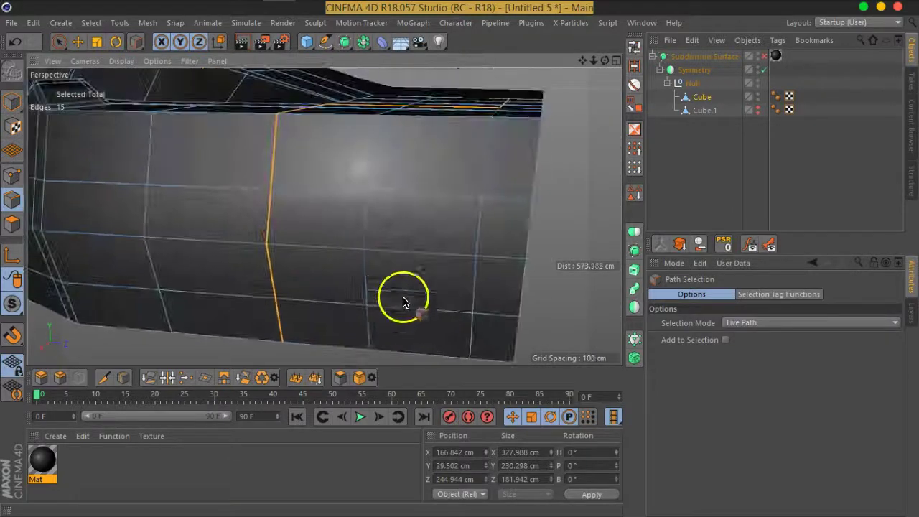
pyautogui.moveTo(420, 165)
pyautogui.keyDown('alt'); pyautogui.mouseDown()
pyautogui.moveTo(431, 130)
pyautogui.moveTo(486, 123)
pyautogui.moveTo(381, 211)
pyautogui.moveTo(382, 246)
pyautogui.mouseUp(); pyautogui.keyUp('alt')
pyautogui.scroll(2, 382, 247)
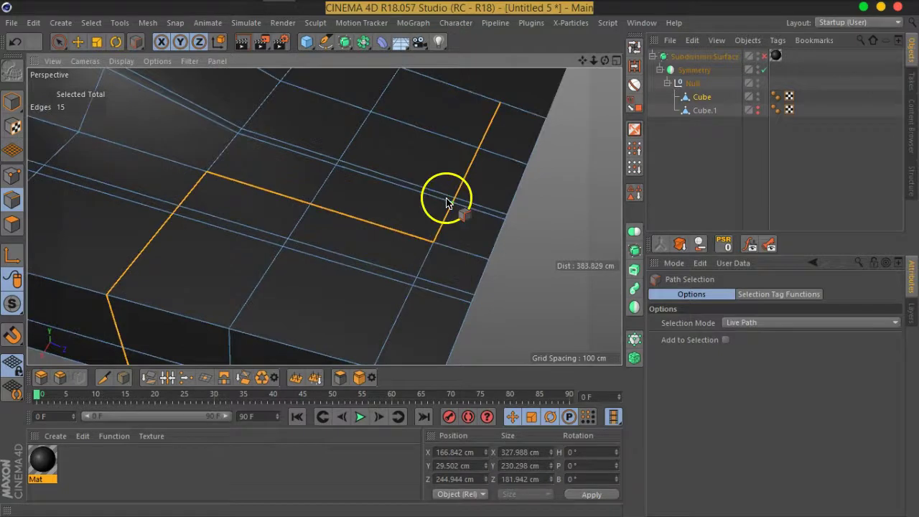
pyautogui.keyDown('alt'); pyautogui.moveTo(446, 203); pyautogui.dragTo(443, 238, button='middle'); pyautogui.keyUp('alt')
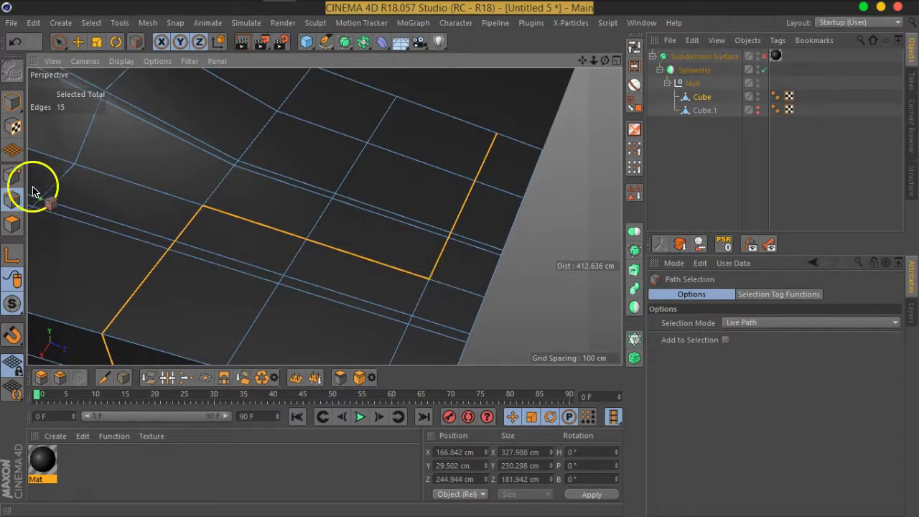
pyautogui.click(13, 176)
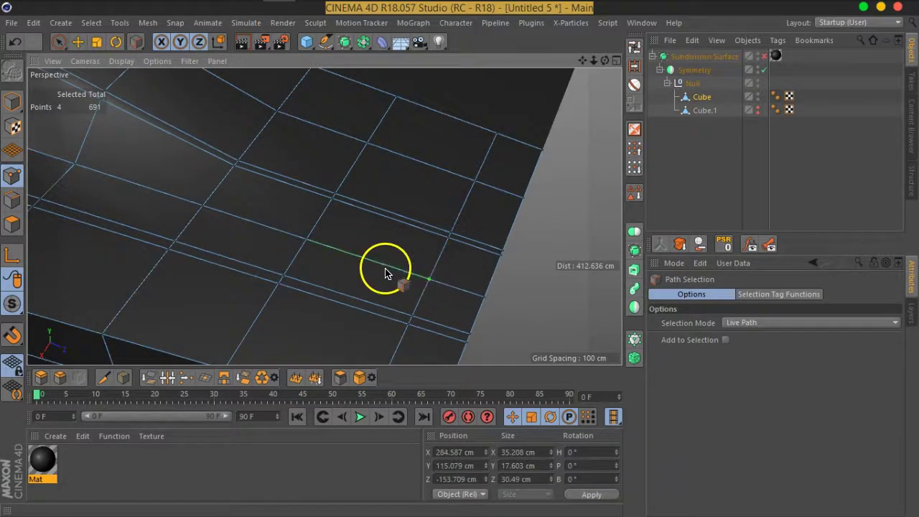
pyautogui.click(376, 269)
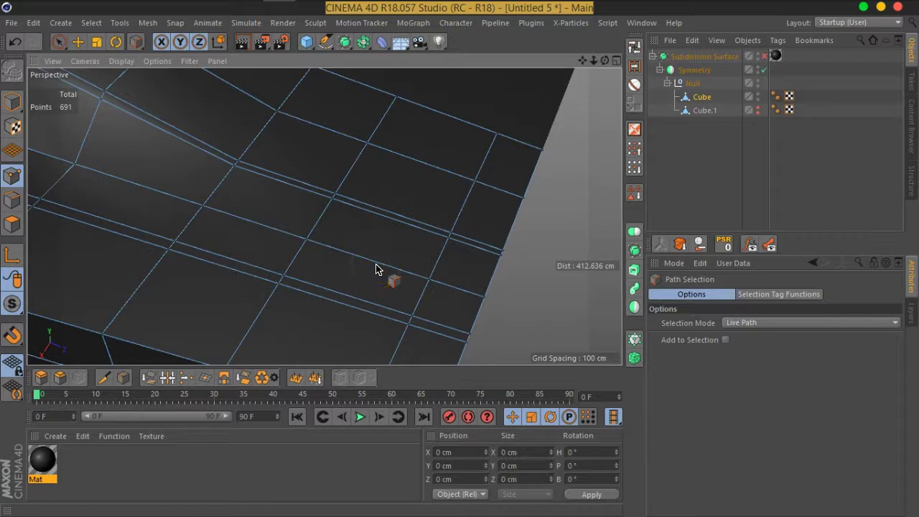
# Restore the four-point selection and slide those corner points 22% along their edges.
pyautogui.hotkey('ctrl', 'z')
pyautogui.click(91, 237)
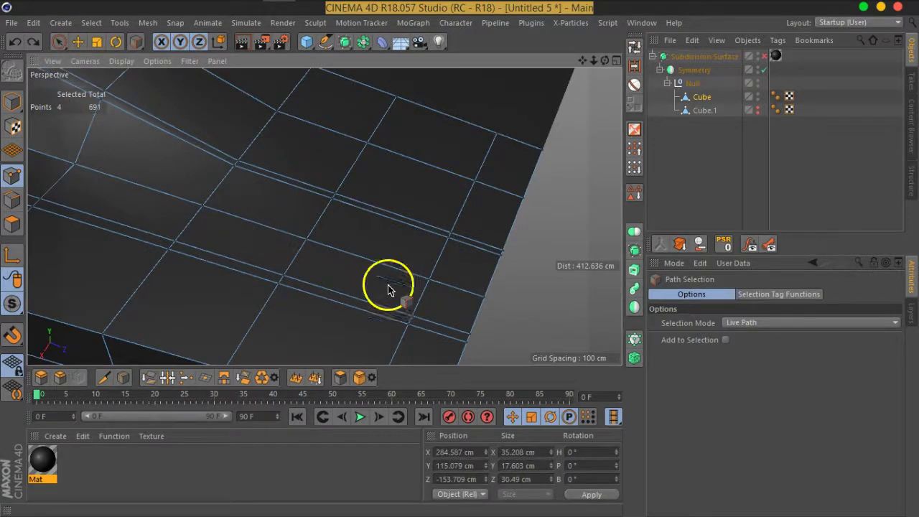
pyautogui.rightClick(388, 290)
pyautogui.click(447, 359)
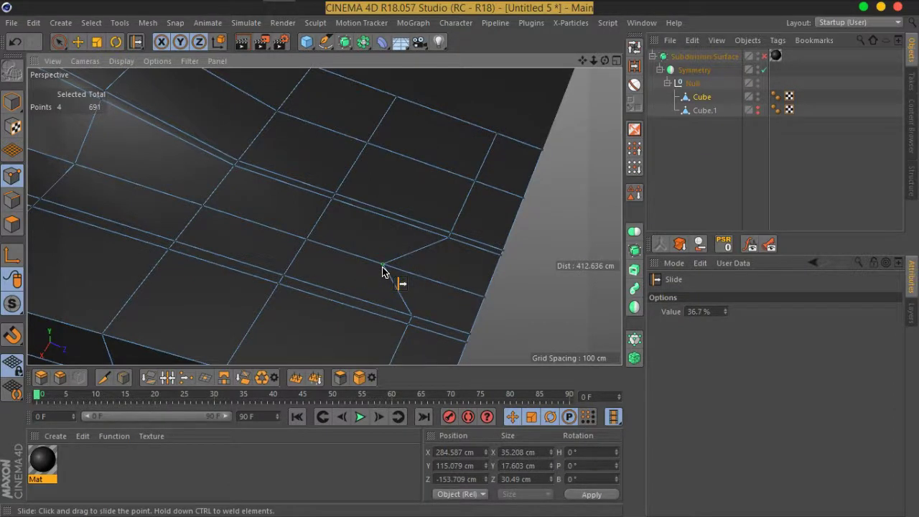
pyautogui.keyDown('alt'); pyautogui.moveTo(420, 304); pyautogui.dragTo(482, 306); pyautogui.keyUp('alt')
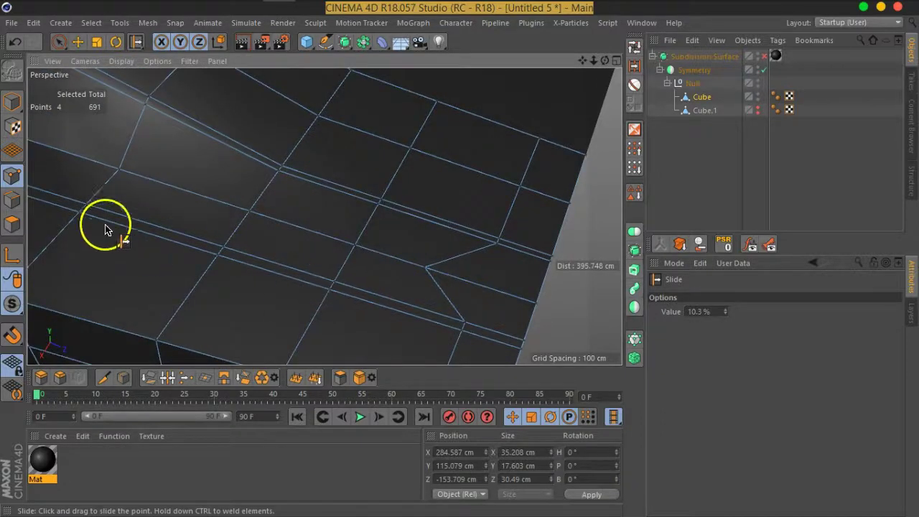
# Return to the 15-edge path in Edge mode and open the mesh modelling commands.
pyautogui.click(13, 200)
pyautogui.moveTo(523, 266)
pyautogui.keyDown('alt'); pyautogui.mouseDown()
pyautogui.moveTo(382, 230)
pyautogui.moveTo(466, 266)
pyautogui.moveTo(452, 273)
pyautogui.mouseUp(); pyautogui.keyUp('alt')
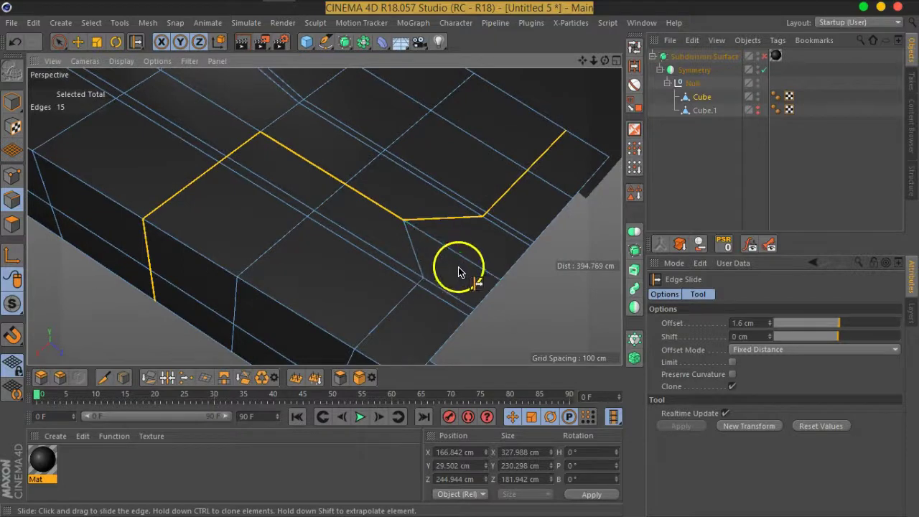
pyautogui.moveTo(366, 252)
pyautogui.keyDown('alt'); pyautogui.mouseDown()
pyautogui.moveTo(421, 314)
pyautogui.moveTo(455, 324)
pyautogui.moveTo(391, 227)
pyautogui.moveTo(466, 199)
pyautogui.moveTo(474, 279)
pyautogui.moveTo(512, 313)
pyautogui.moveTo(501, 246)
pyautogui.mouseUp(); pyautogui.keyUp('alt')
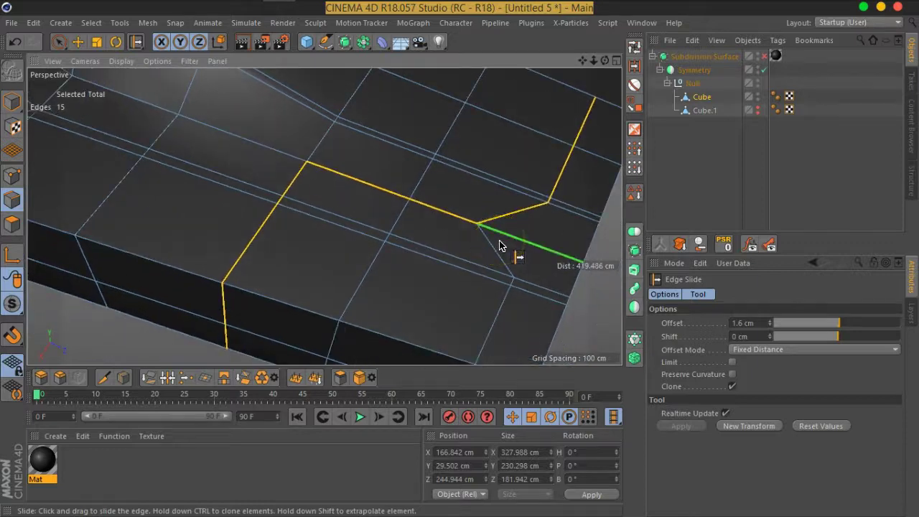
pyautogui.click(240, 273)
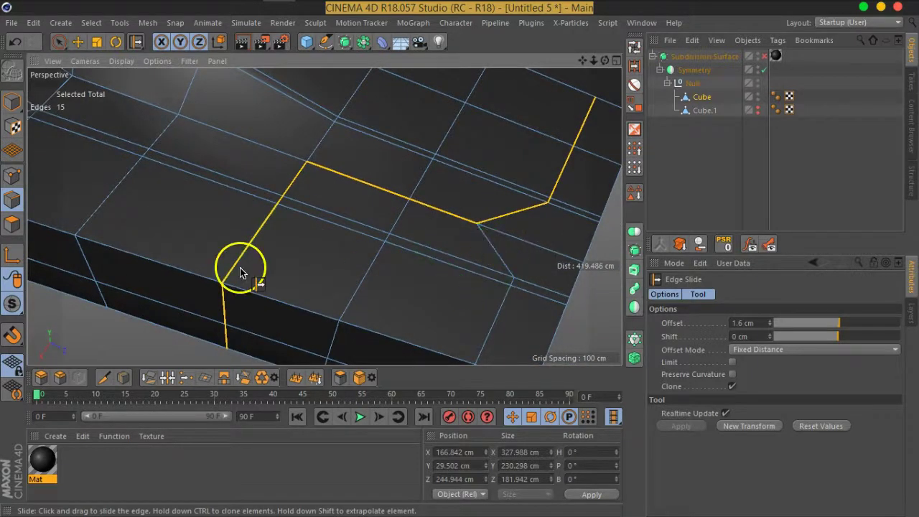
pyautogui.click(12, 176)
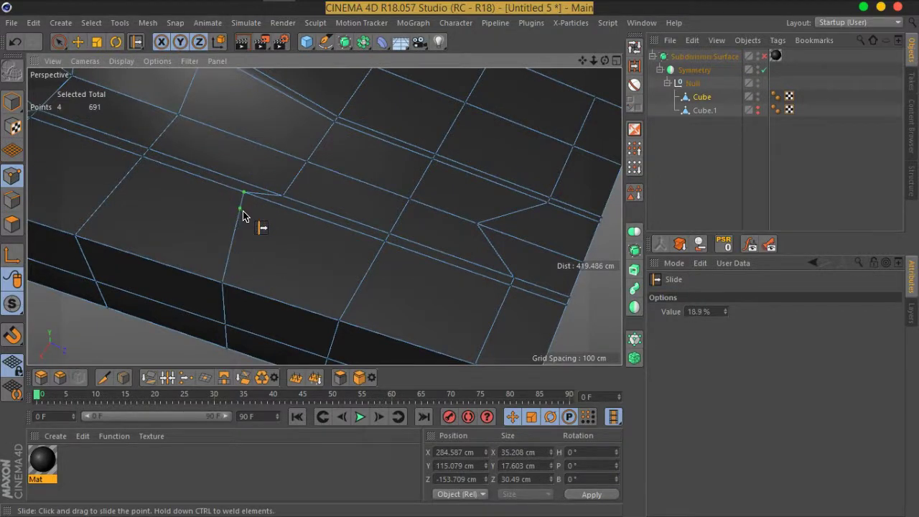
pyautogui.click(13, 200)
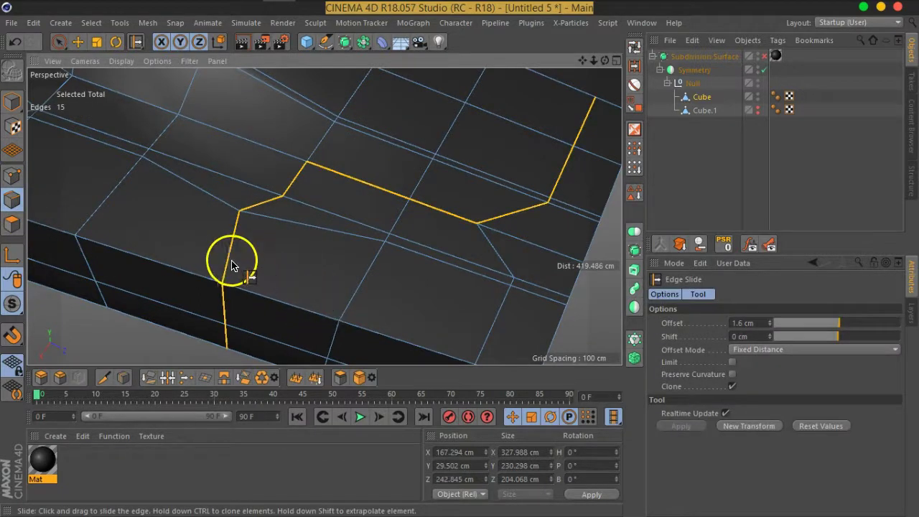
pyautogui.rightClick(232, 265)
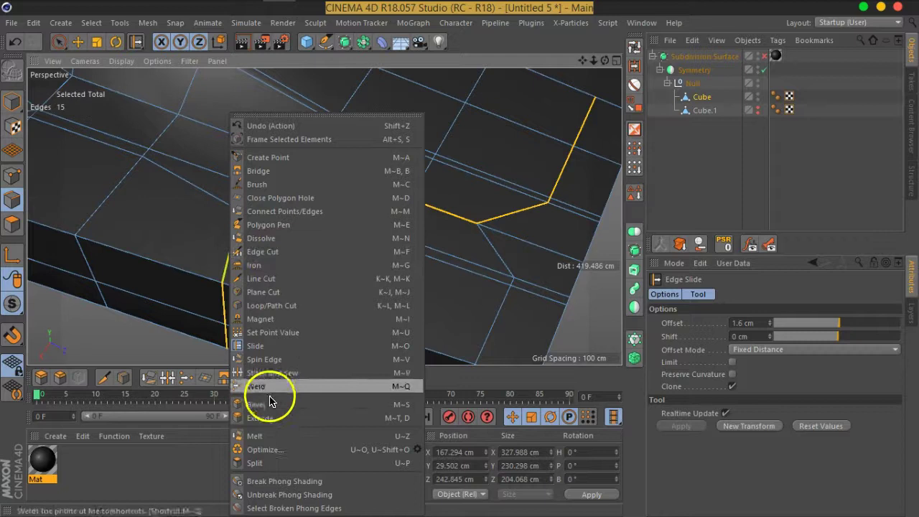
# Bevel the 15 groove edges with a 2.442 cm offset and Uniform mitering.
pyautogui.click(270, 403)
pyautogui.scroll(3, 431, 259)
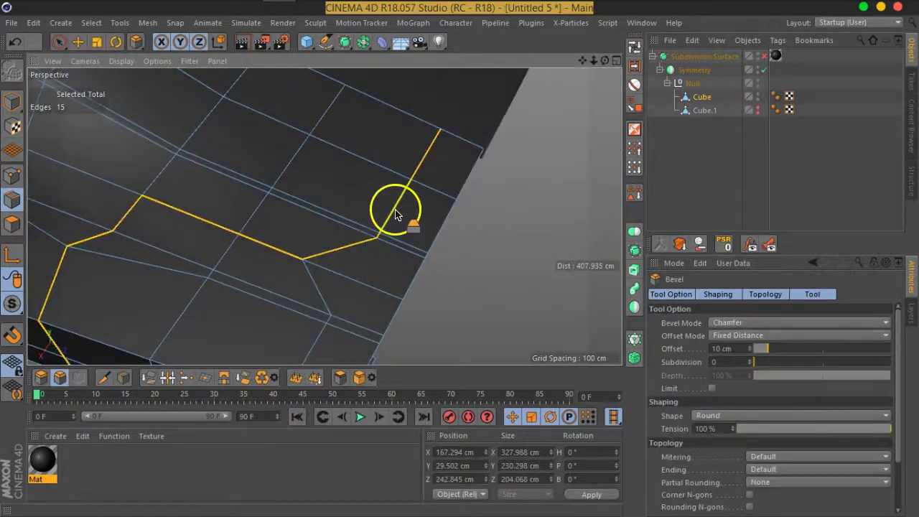
pyautogui.moveTo(395, 214); pyautogui.dragTo(397, 215)
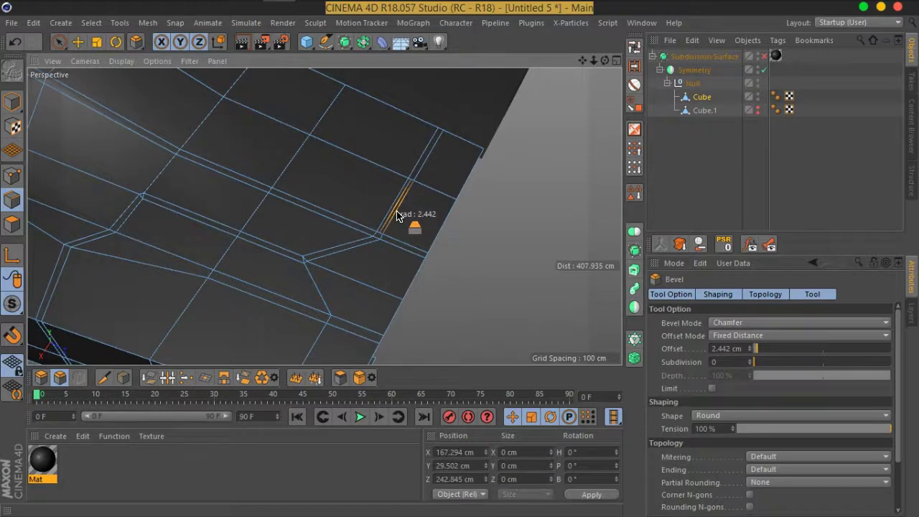
pyautogui.click(766, 460)
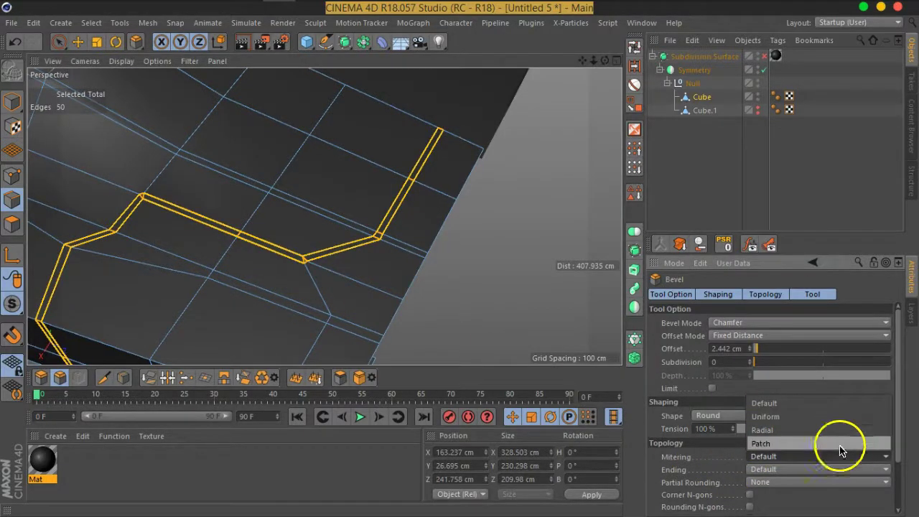
pyautogui.click(789, 417)
pyautogui.moveTo(338, 250)
pyautogui.keyDown('alt'); pyautogui.mouseDown()
pyautogui.moveTo(242, 211)
pyautogui.moveTo(273, 206)
pyautogui.mouseUp(); pyautogui.keyUp('alt')
pyautogui.click(12, 225)
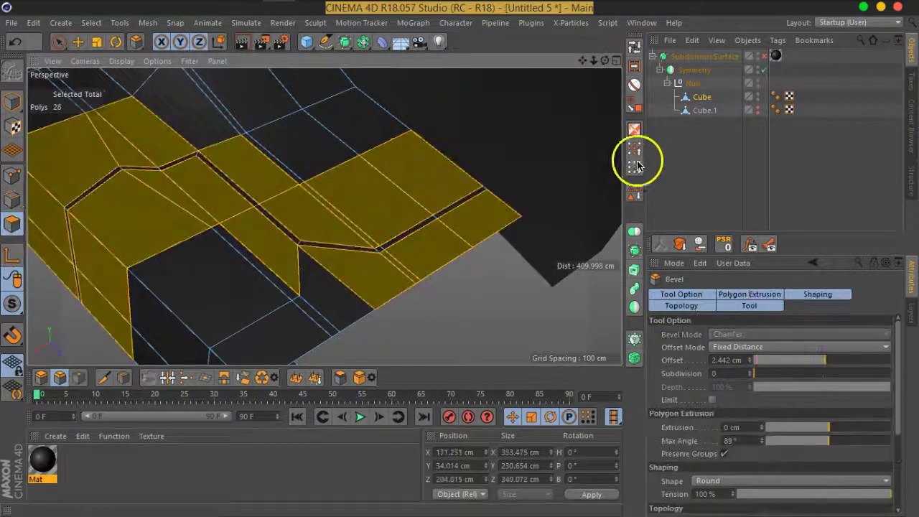
pyautogui.click(635, 46)
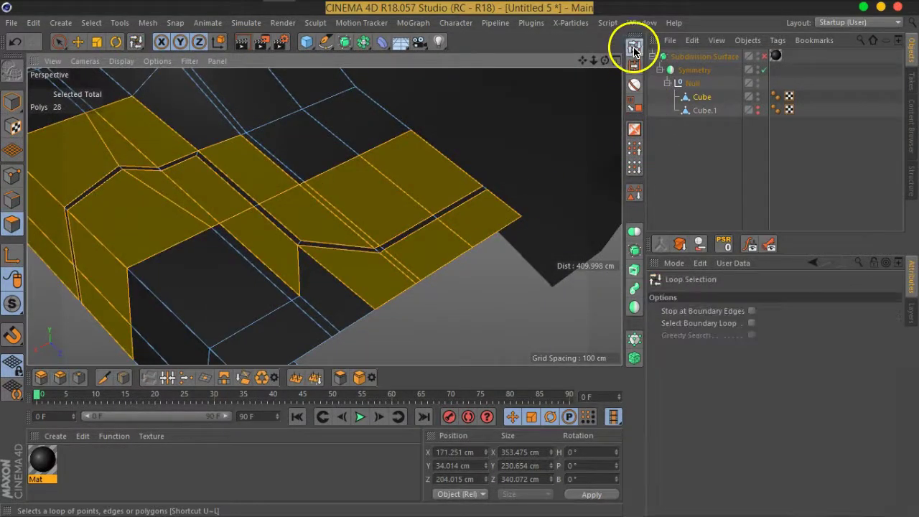
# Loop-select the groove strip polygons and extrude them -8.2 cm into the surface.
pyautogui.click(437, 216)
pyautogui.moveTo(396, 288)
pyautogui.keyDown('alt'); pyautogui.mouseDown()
pyautogui.moveTo(441, 319)
pyautogui.moveTo(256, 237)
pyautogui.moveTo(388, 227)
pyautogui.mouseUp(); pyautogui.keyUp('alt')
pyautogui.moveTo(328, 248)
pyautogui.keyDown('alt'); pyautogui.mouseDown()
pyautogui.moveTo(333, 191)
pyautogui.moveTo(322, 222)
pyautogui.mouseUp(); pyautogui.keyUp('alt')
pyautogui.scroll(5, 322, 220)
pyautogui.rightClick(322, 228)
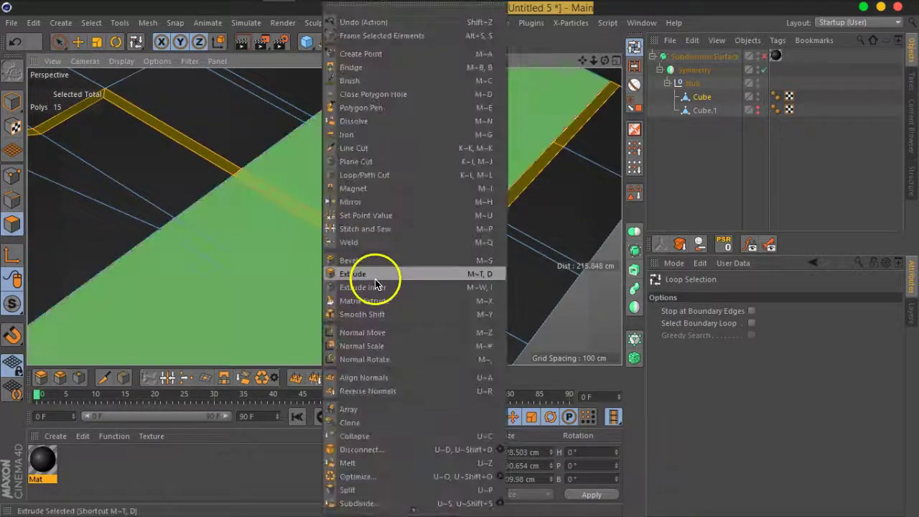
pyautogui.click(352, 274)
pyautogui.scroll(-5, 421, 247)
pyautogui.moveTo(420, 247)
pyautogui.mouseDown()
pyautogui.moveTo(406, 234)
pyautogui.moveTo(352, 240)
pyautogui.moveTo(554, 180)
pyautogui.moveTo(462, 260)
pyautogui.mouseUp()
# Inspect the channel's corner and end polygons, then clear the polygon selection.
pyautogui.scroll(3, 517, 148)
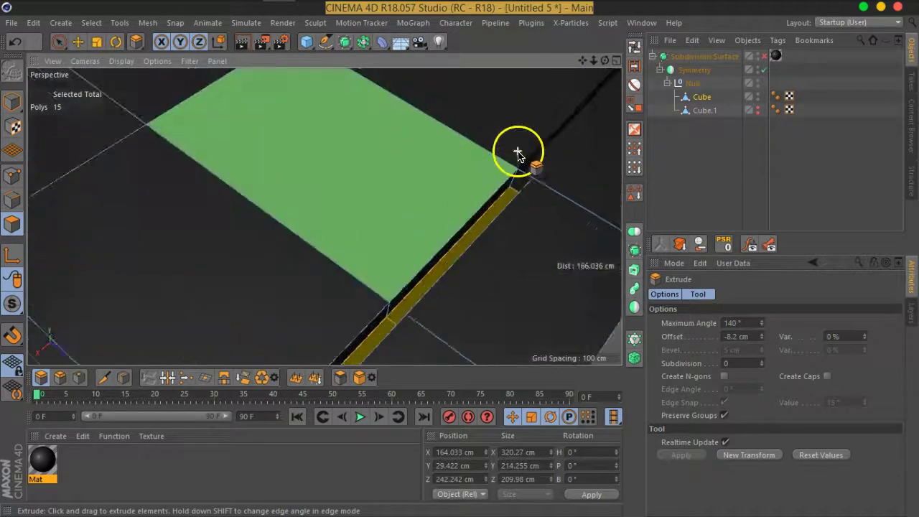
pyautogui.scroll(3, 523, 223)
pyautogui.click(523, 193)
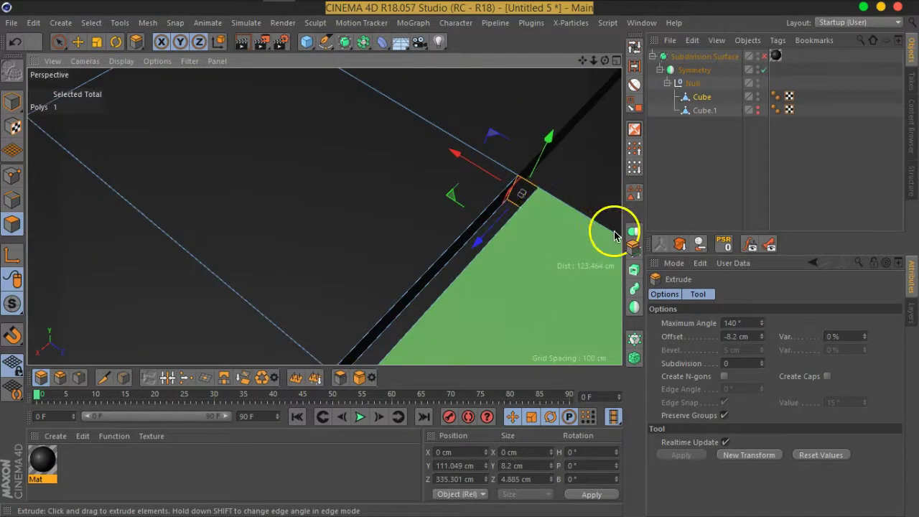
pyautogui.scroll(-3, 486, 232)
pyautogui.scroll(-3, 492, 256)
pyautogui.scroll(-3, 437, 326)
pyautogui.moveTo(438, 326)
pyautogui.keyDown('alt'); pyautogui.mouseDown()
pyautogui.moveTo(364, 221)
pyautogui.moveTo(308, 269)
pyautogui.moveTo(436, 256)
pyautogui.mouseUp(); pyautogui.keyUp('alt')
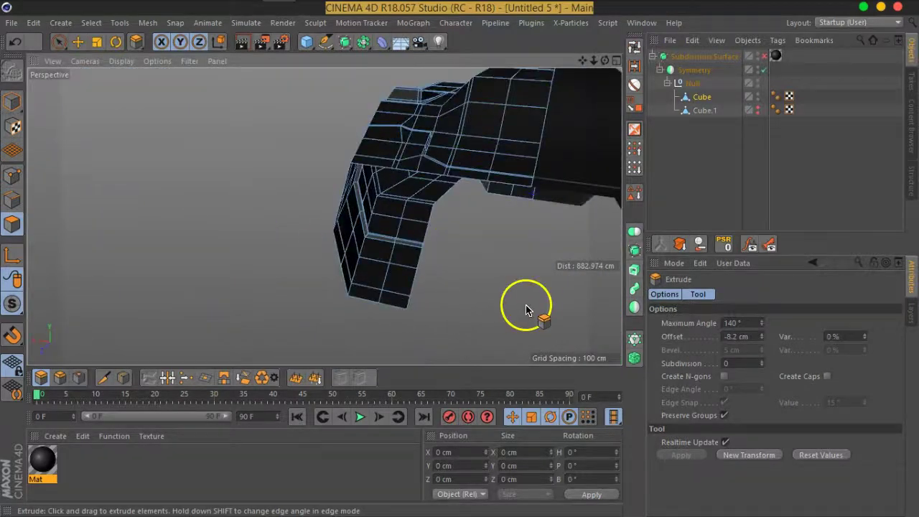
pyautogui.scroll(3, 479, 273)
pyautogui.scroll(3, 468, 324)
pyautogui.scroll(3, 462, 287)
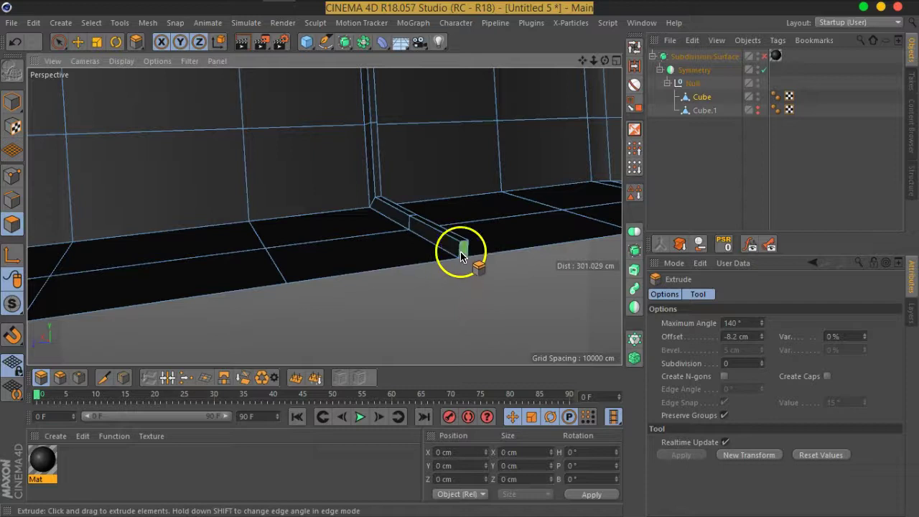
pyautogui.click(462, 253)
pyautogui.click(441, 319)
# Select all points and run Optimize to merge duplicate points.
pyautogui.click(13, 176)
pyautogui.click(468, 314)
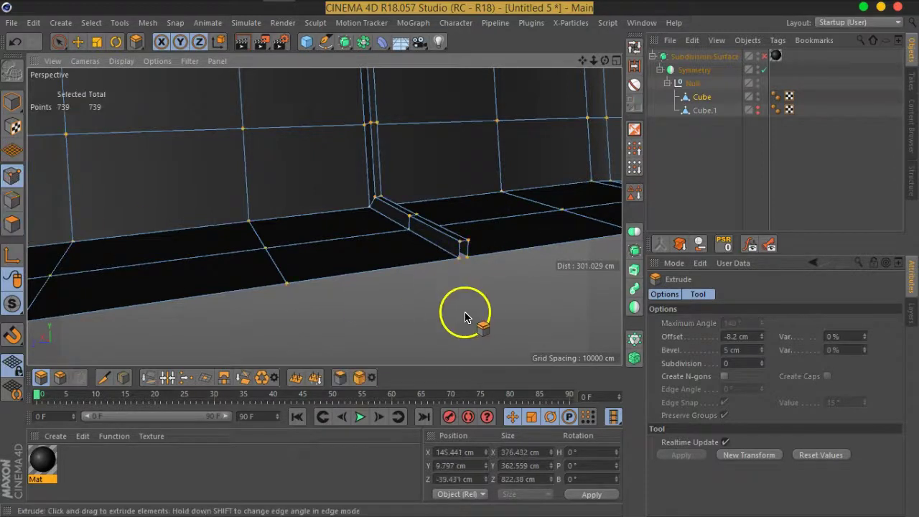
pyautogui.rightClick(465, 316)
pyautogui.click(511, 495)
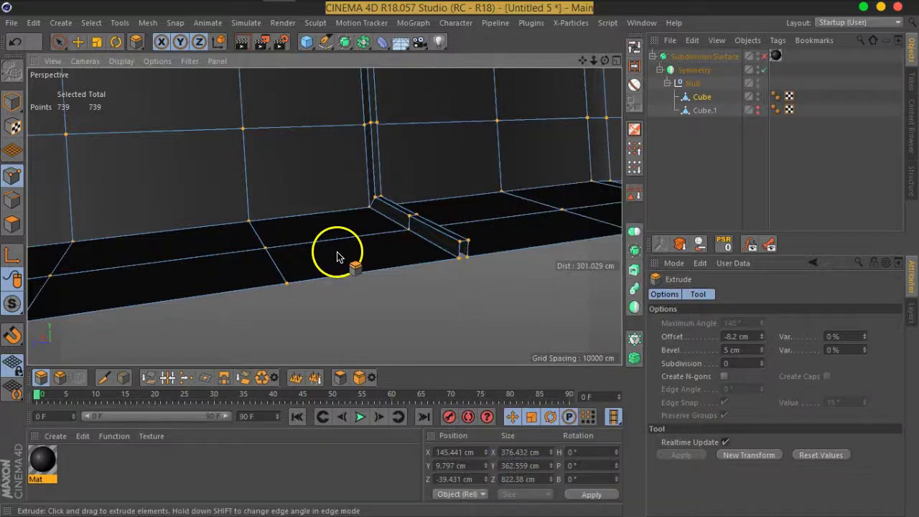
pyautogui.moveTo(39, 267)
pyautogui.keyDown('alt'); pyautogui.mouseDown()
pyautogui.moveTo(299, 240)
pyautogui.moveTo(211, 252)
pyautogui.moveTo(467, 240)
pyautogui.moveTo(254, 252)
pyautogui.moveTo(361, 251)
pyautogui.moveTo(435, 214)
pyautogui.moveTo(332, 263)
pyautogui.moveTo(378, 227)
pyautogui.moveTo(443, 209)
pyautogui.mouseUp(); pyautogui.keyUp('alt')
pyautogui.scroll(3, 427, 150)
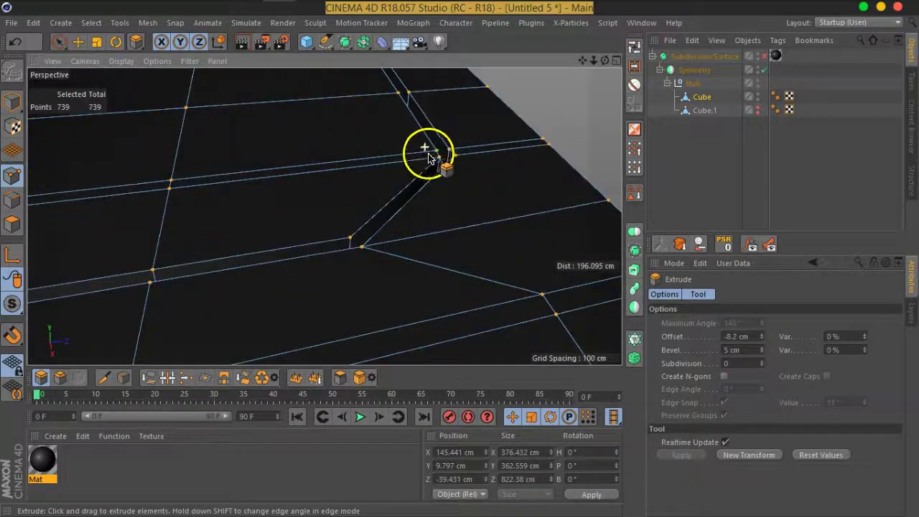
pyautogui.scroll(2, 445, 164)
pyautogui.scroll(2, 489, 171)
# Preview the channel smoothed, then ring-select the edges along the channel.
pyautogui.keyDown('alt'); pyautogui.moveTo(508, 193); pyautogui.dragTo(531, 180); pyautogui.keyUp('alt')
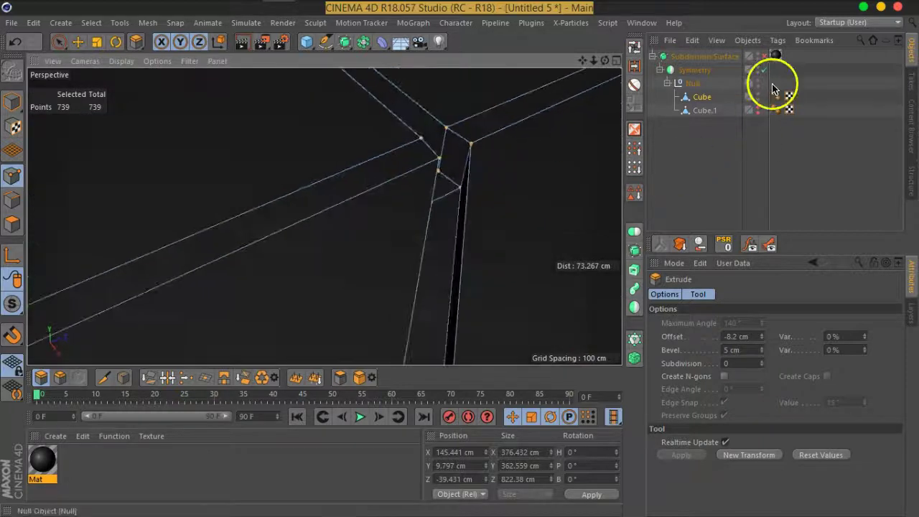
pyautogui.click(767, 56)
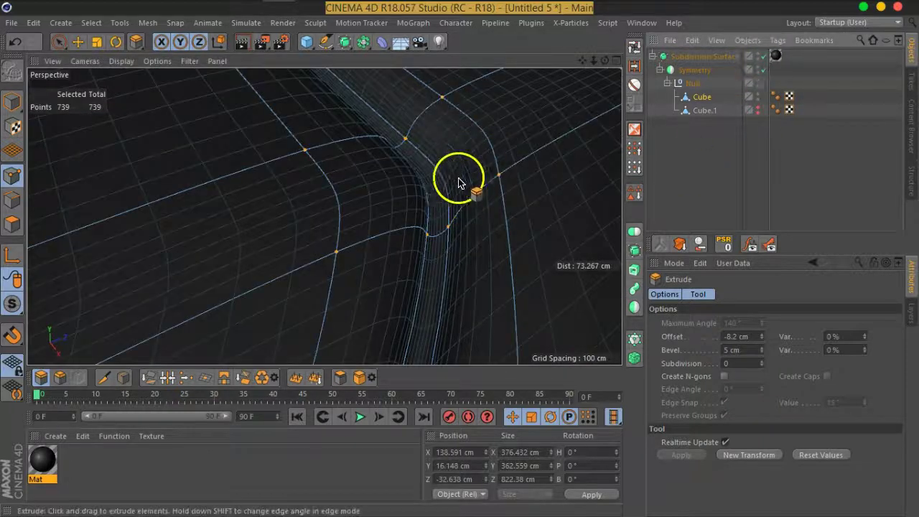
pyautogui.click(766, 57)
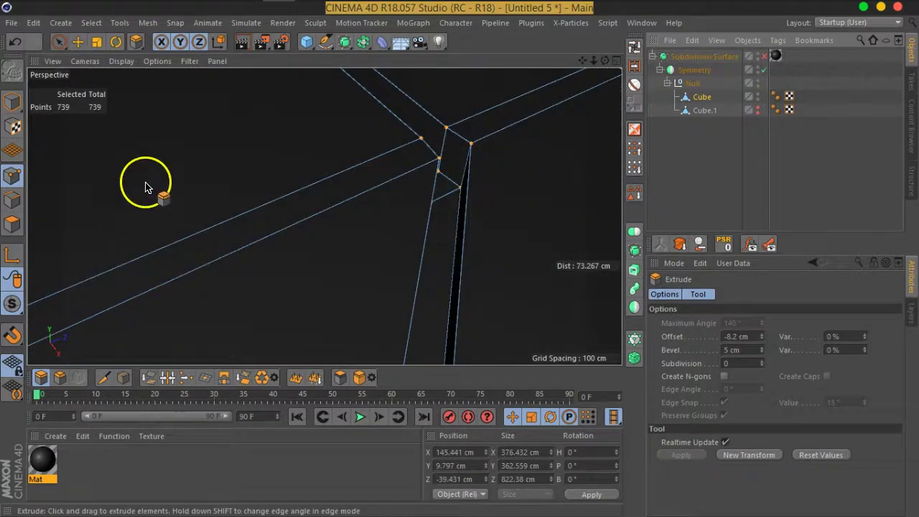
pyautogui.click(635, 67)
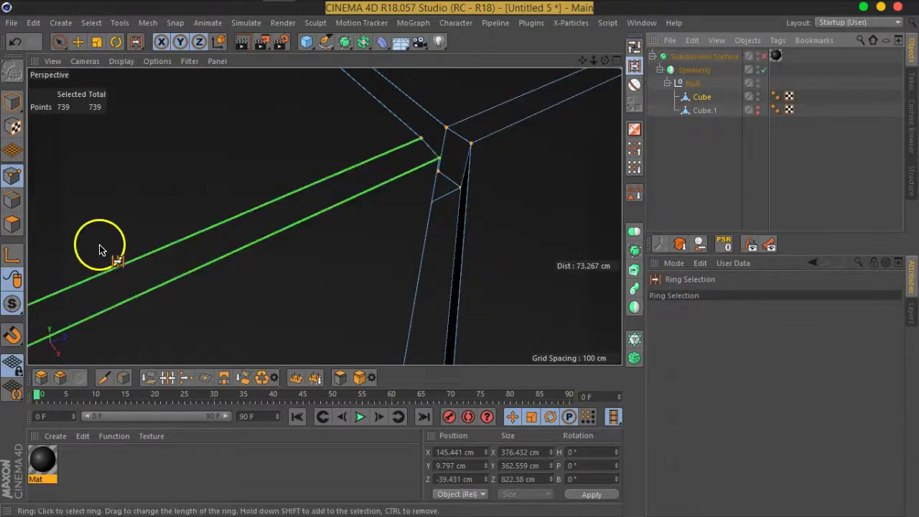
pyautogui.click(11, 200)
pyautogui.click(440, 186)
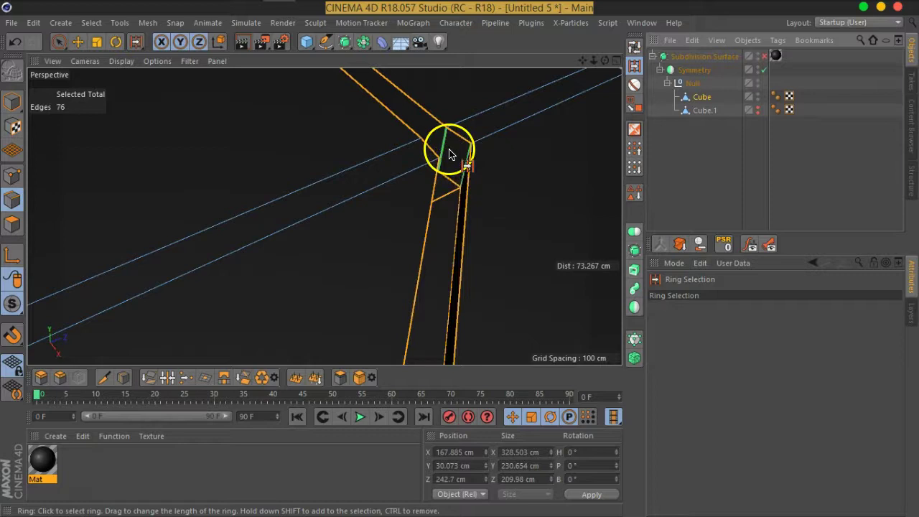
# Add edge rings across the channel wall and junction, and connect them into support loops.
pyautogui.scroll(-3, 449, 153)
pyautogui.keyDown('alt'); pyautogui.moveTo(425, 211); pyautogui.dragTo(359, 113); pyautogui.keyUp('alt')
pyautogui.moveTo(390, 160)
pyautogui.keyDown('alt'); pyautogui.mouseDown()
pyautogui.moveTo(419, 204)
pyautogui.moveTo(107, 214)
pyautogui.moveTo(314, 190)
pyautogui.moveTo(369, 199)
pyautogui.moveTo(288, 217)
pyautogui.moveTo(407, 180)
pyautogui.moveTo(406, 213)
pyautogui.moveTo(472, 211)
pyautogui.moveTo(395, 160)
pyautogui.moveTo(391, 209)
pyautogui.moveTo(352, 203)
pyautogui.mouseUp(); pyautogui.keyUp('alt')
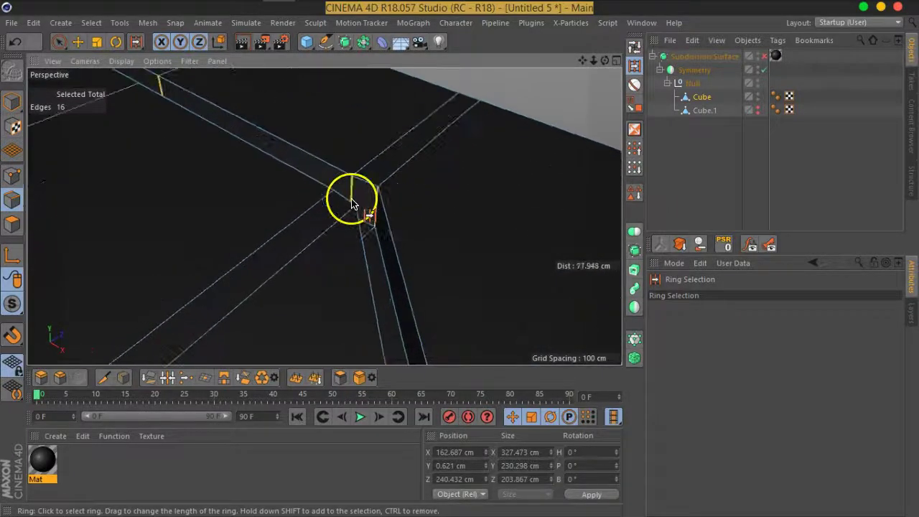
pyautogui.keyDown('shift'); pyautogui.click(352, 203); pyautogui.keyUp('shift')
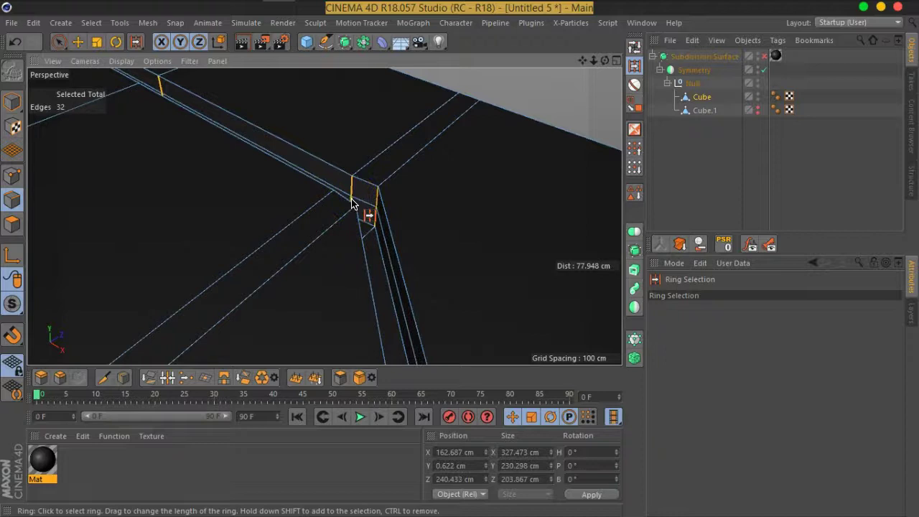
pyautogui.moveTo(351, 203)
pyautogui.keyDown('alt'); pyautogui.mouseDown()
pyautogui.moveTo(344, 230)
pyautogui.moveTo(165, 234)
pyautogui.mouseUp(); pyautogui.keyUp('alt')
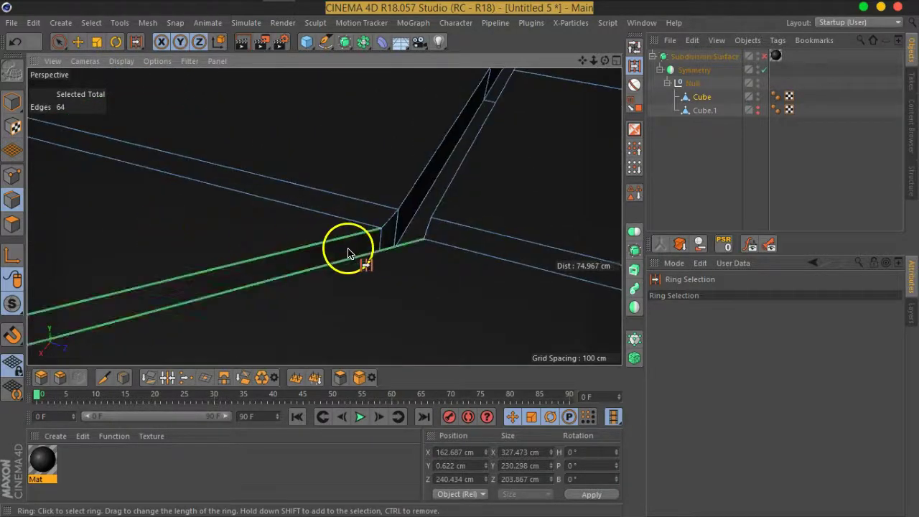
pyautogui.click(381, 248)
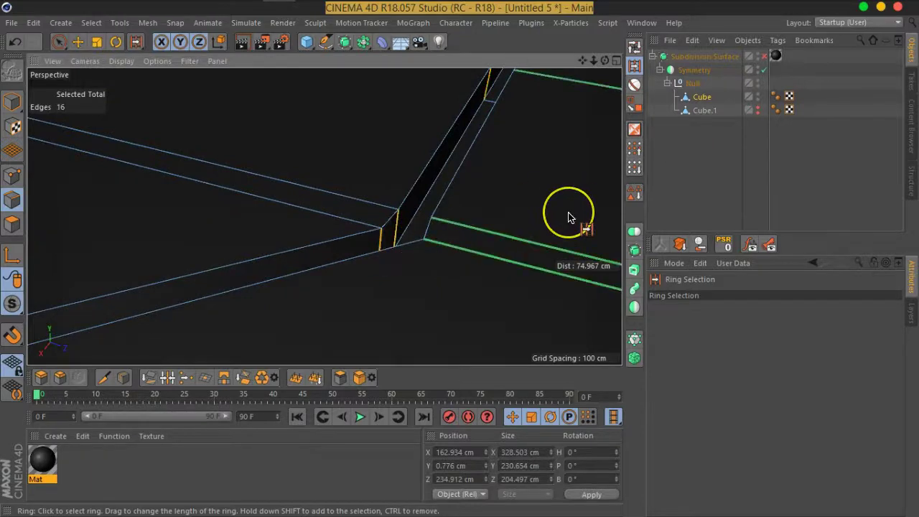
pyautogui.rightClick(568, 218)
pyautogui.click(569, 218)
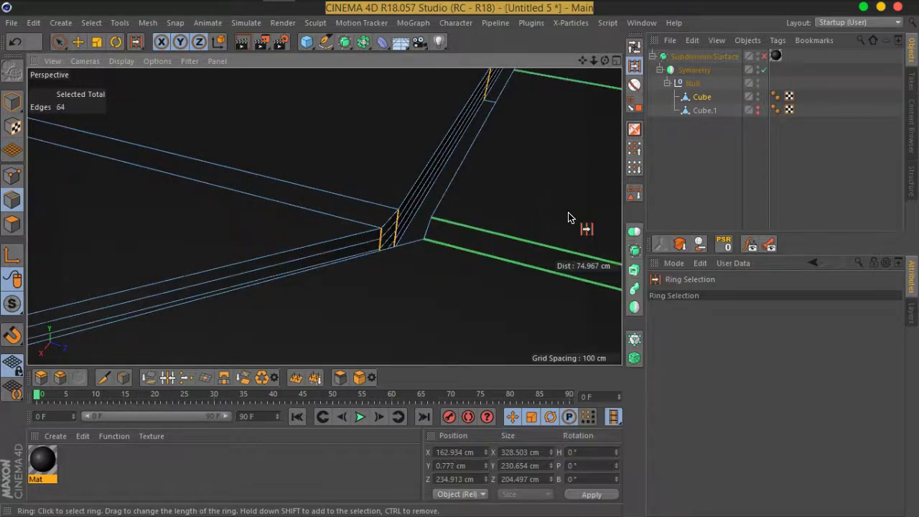
pyautogui.click(649, 194)
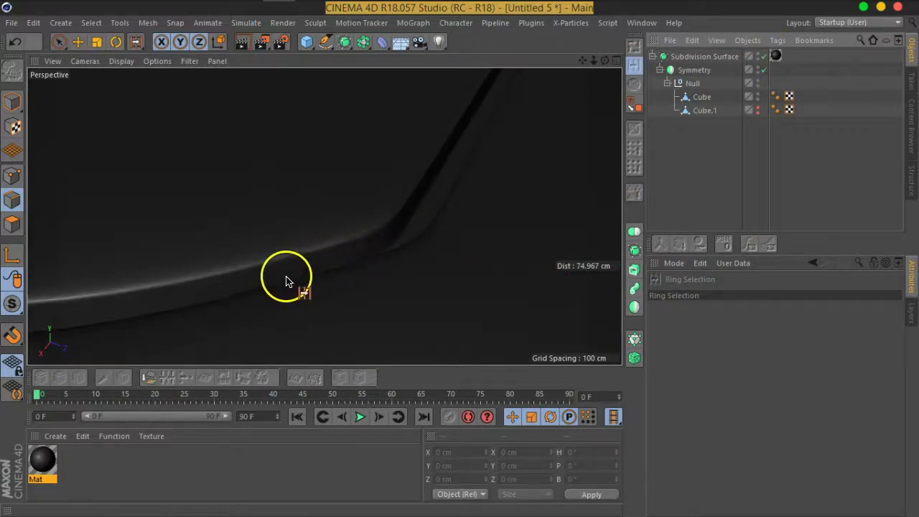
# Select the Cube and disable the Subdivision Surface to reveal the low-poly cage.
pyautogui.scroll(-3, 287, 257)
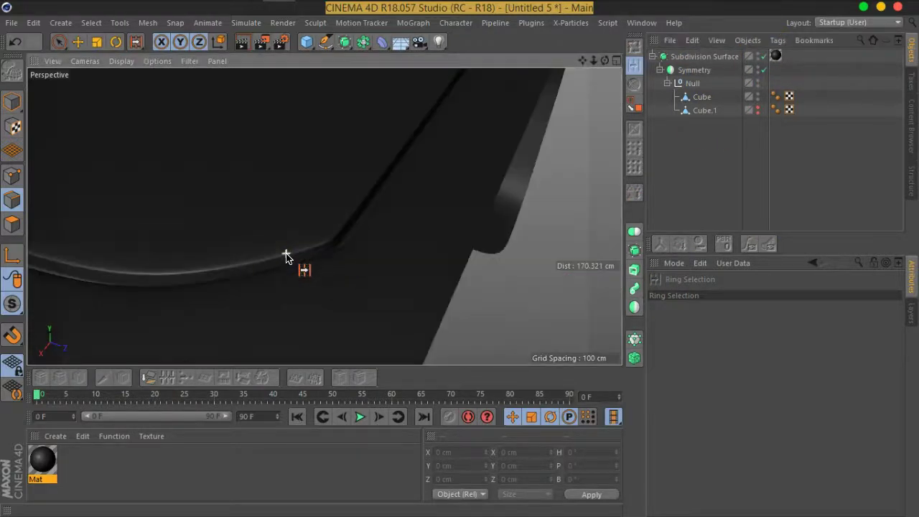
pyautogui.scroll(-3, 287, 256)
pyautogui.scroll(-3, 287, 257)
pyautogui.scroll(-2, 287, 257)
pyautogui.moveTo(245, 299)
pyautogui.keyDown('alt'); pyautogui.mouseDown()
pyautogui.moveTo(312, 240)
pyautogui.moveTo(426, 217)
pyautogui.moveTo(369, 273)
pyautogui.moveTo(242, 300)
pyautogui.moveTo(137, 263)
pyautogui.moveTo(338, 240)
pyautogui.moveTo(273, 257)
pyautogui.moveTo(406, 220)
pyautogui.moveTo(438, 252)
pyautogui.moveTo(414, 300)
pyautogui.moveTo(459, 287)
pyautogui.mouseUp(); pyautogui.keyUp('alt')
pyautogui.click(701, 97)
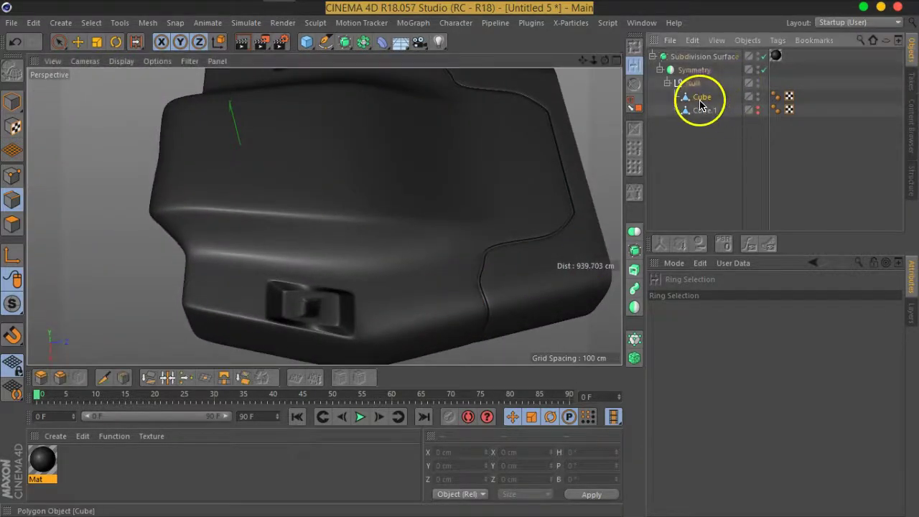
pyautogui.click(764, 57)
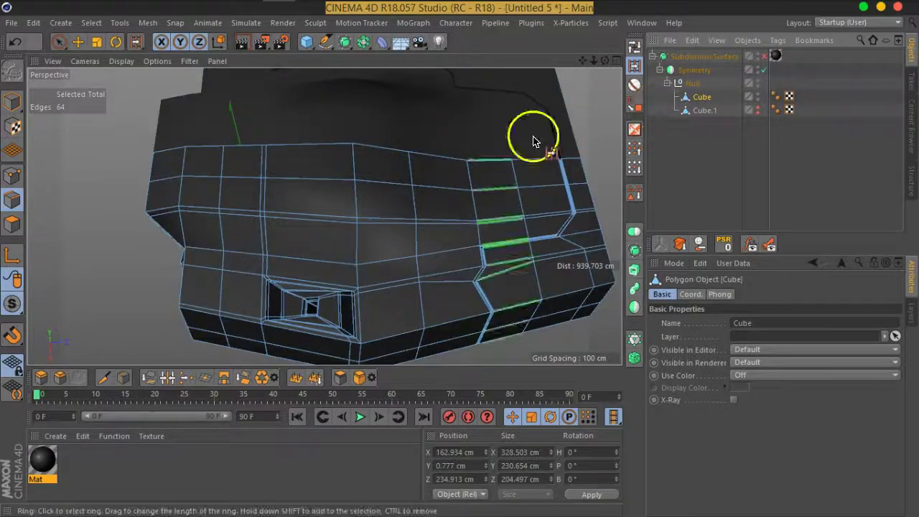
# Use Path Selection to select a 13-edge path across the upper panel.
pyautogui.keyDown('alt'); pyautogui.moveTo(532, 139); pyautogui.dragTo(424, 148); pyautogui.keyUp('alt')
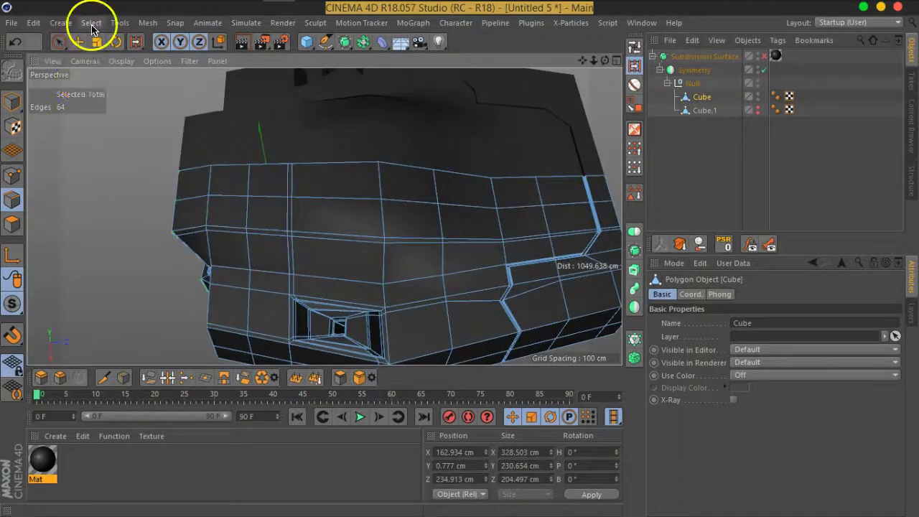
pyautogui.click(91, 22)
pyautogui.click(107, 170)
pyautogui.moveTo(451, 283)
pyautogui.keyDown('alt'); pyautogui.mouseDown()
pyautogui.moveTo(455, 181)
pyautogui.moveTo(365, 160)
pyautogui.moveTo(382, 152)
pyautogui.moveTo(361, 148)
pyautogui.mouseUp(); pyautogui.keyUp('alt')
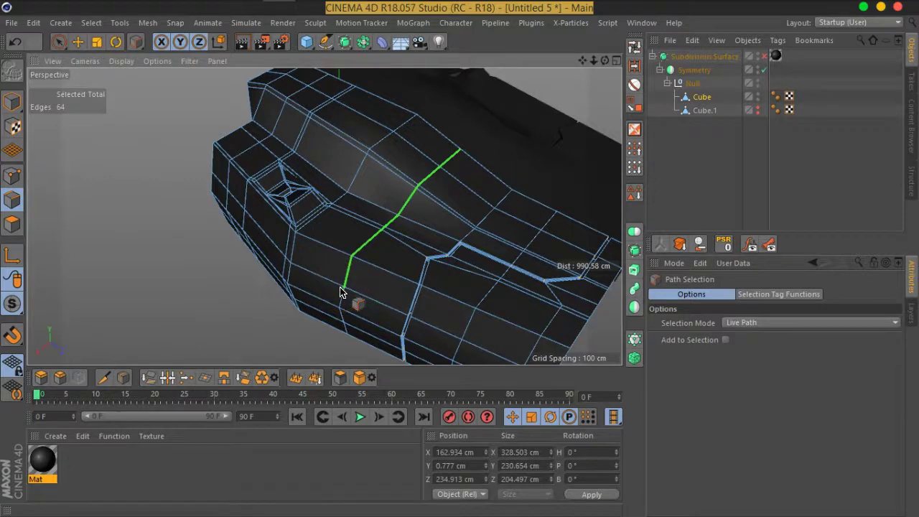
pyautogui.click(211, 181)
pyautogui.moveTo(148, 201)
pyautogui.keyDown('alt'); pyautogui.mouseDown()
pyautogui.moveTo(373, 180)
pyautogui.moveTo(278, 322)
pyautogui.moveTo(341, 264)
pyautogui.mouseUp(); pyautogui.keyUp('alt')
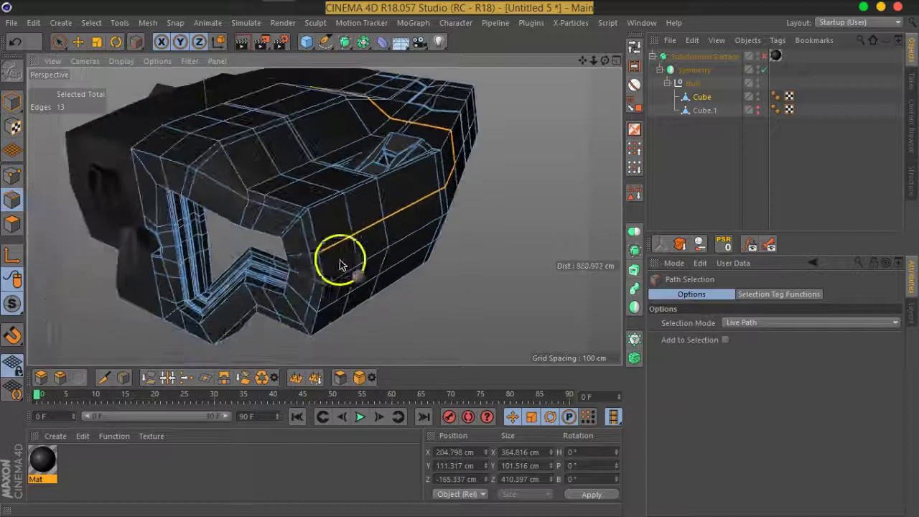